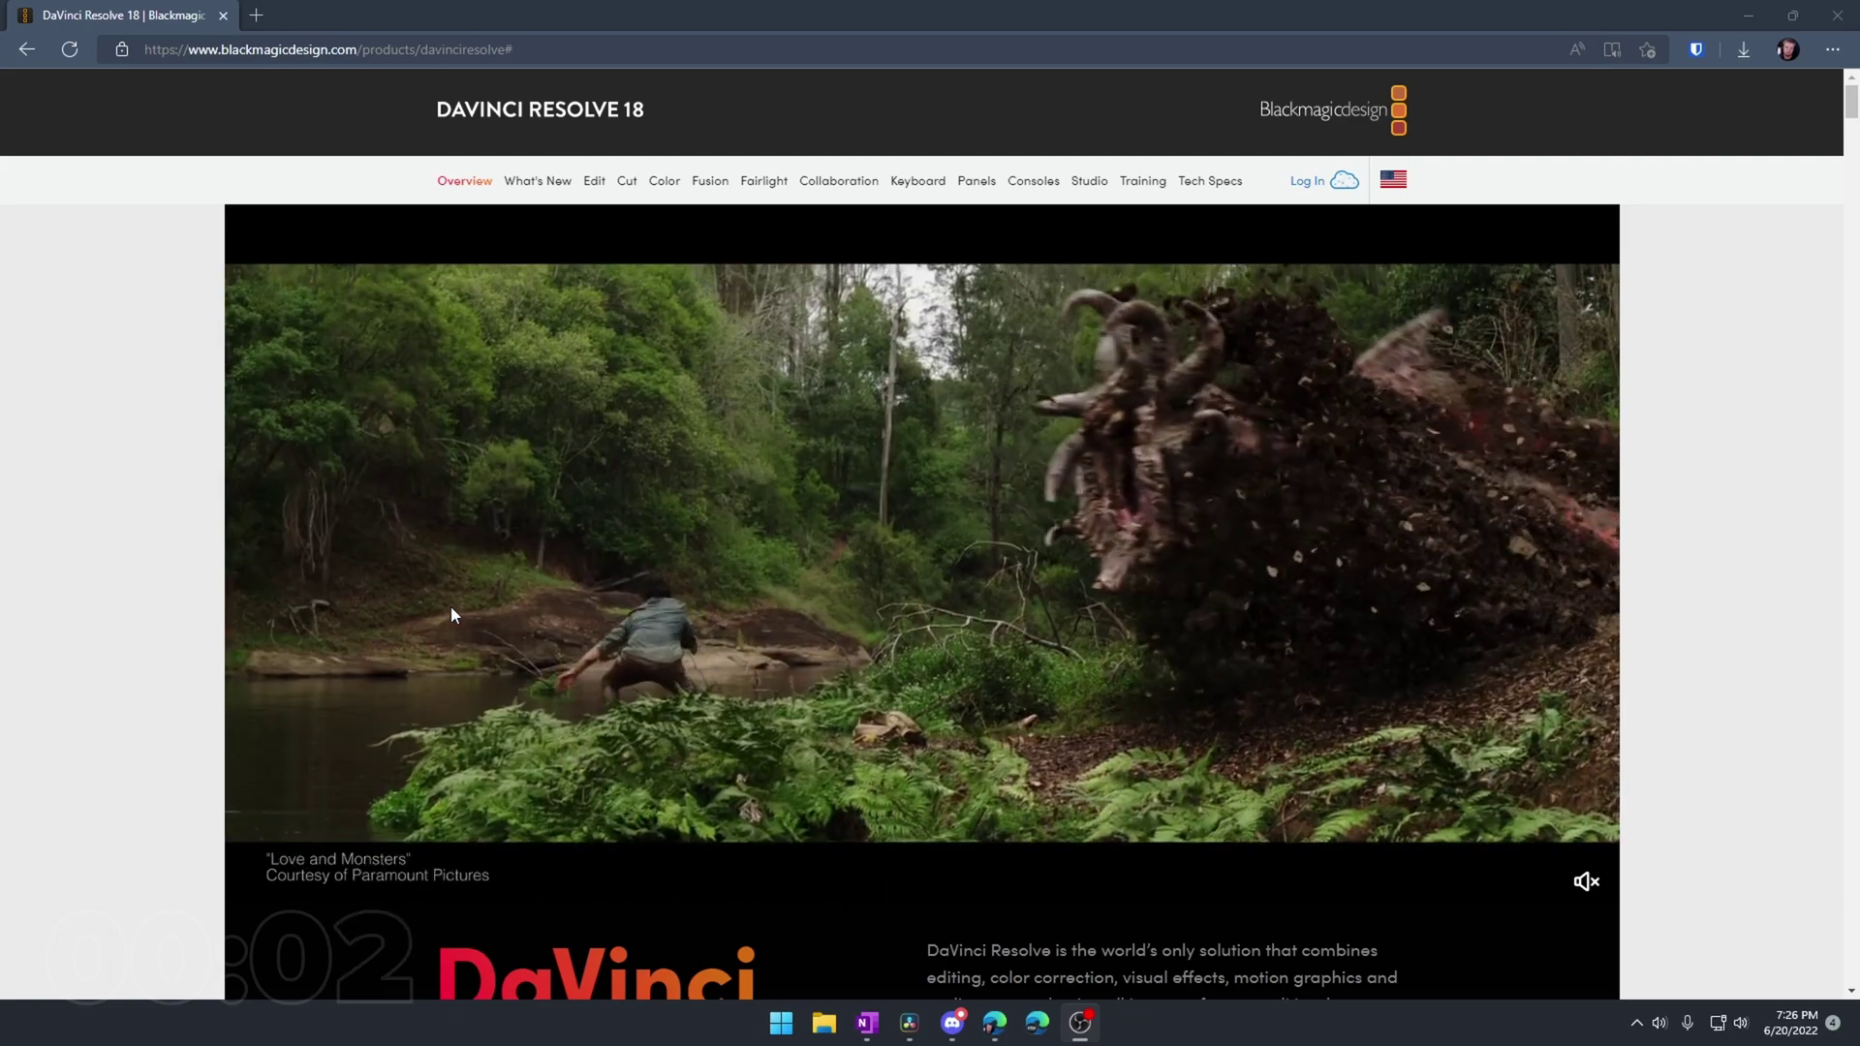
- Scroll the DaVinci Resolve 18 product page down to the Free Download Now button
scroll(452, 614, "down", 3)
scroll(450, 606, "down", 1)
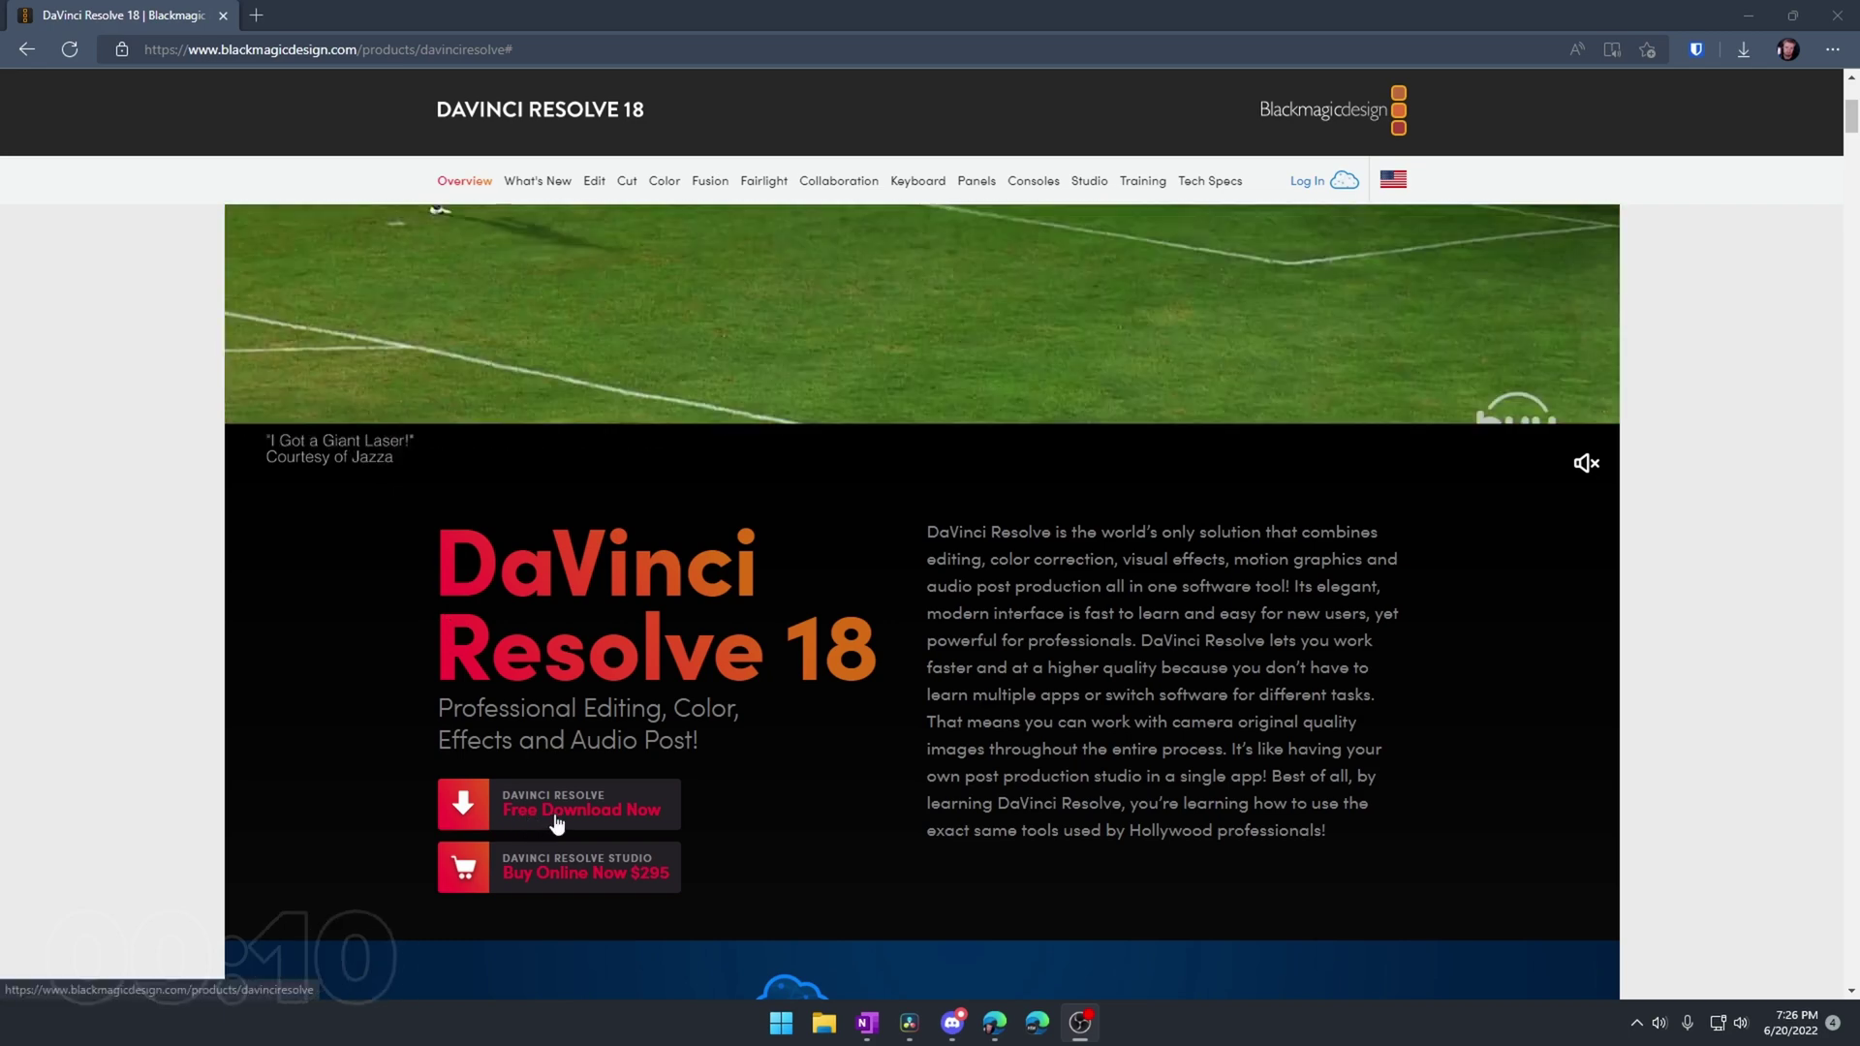
left_click(518, 822)
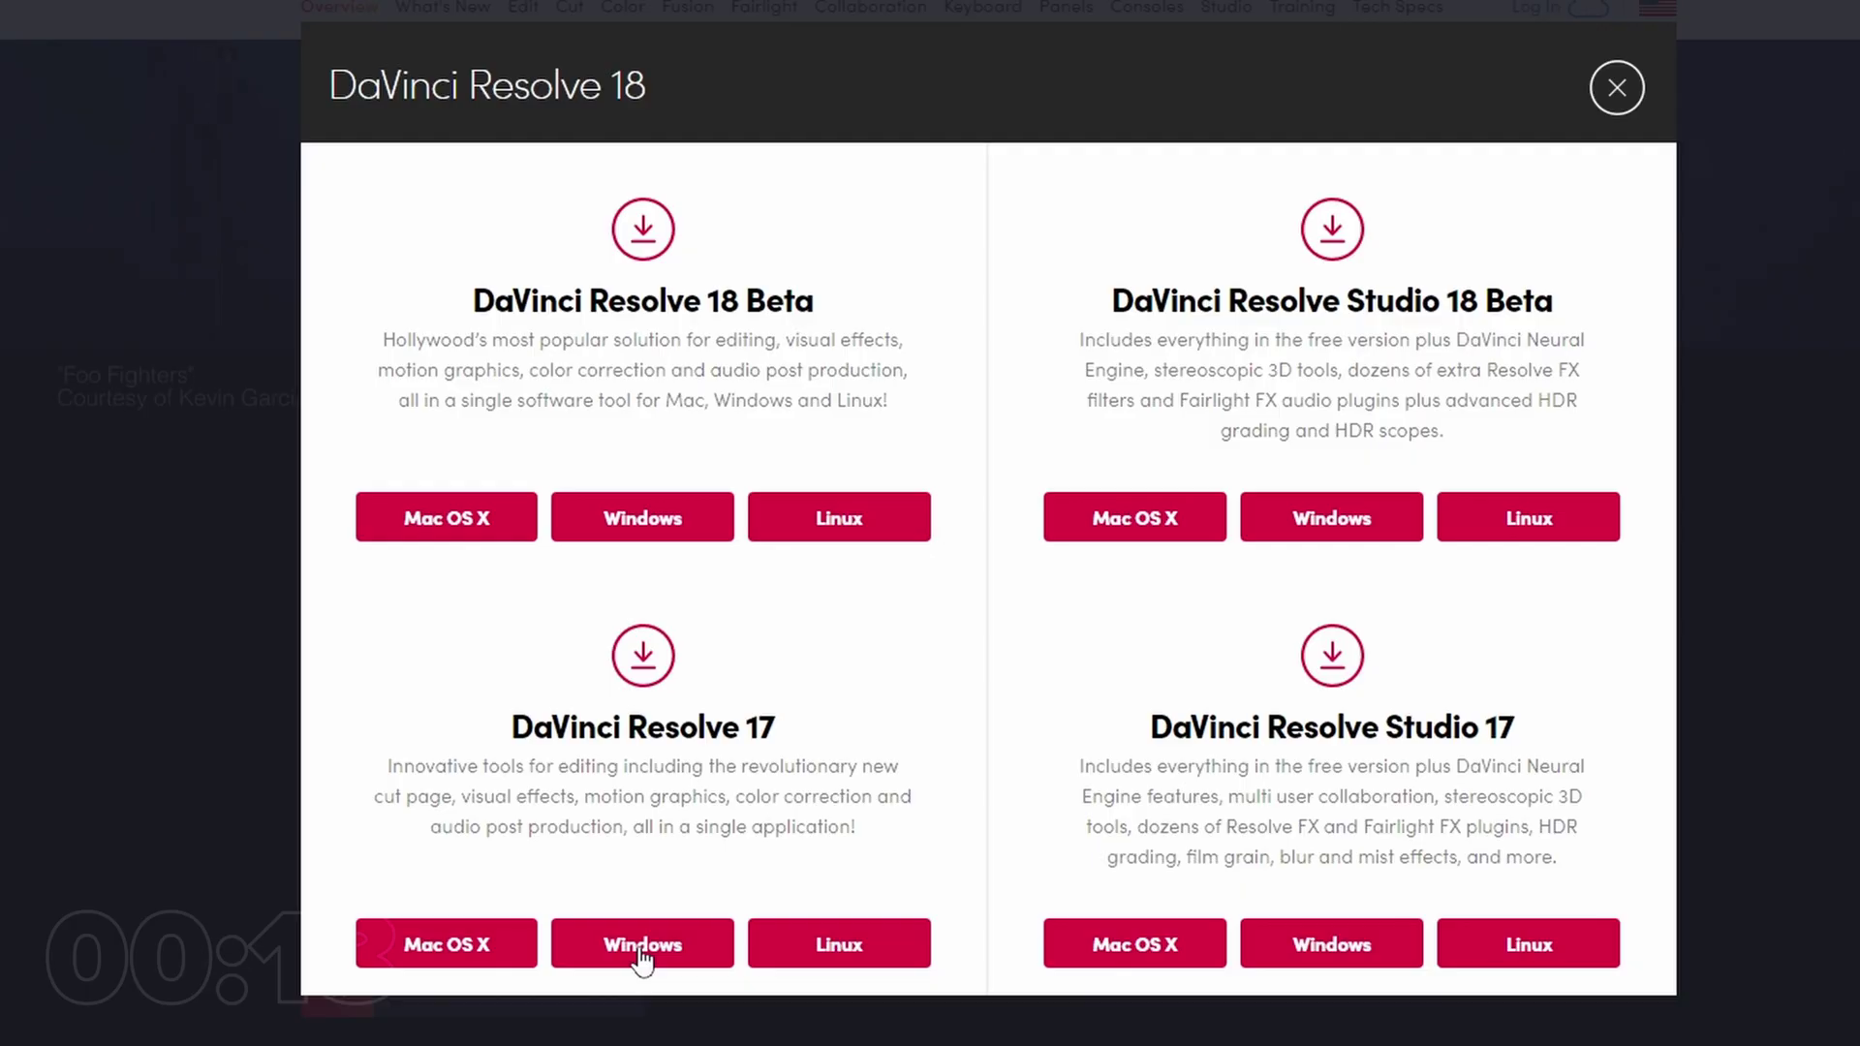
left_click(704, 959)
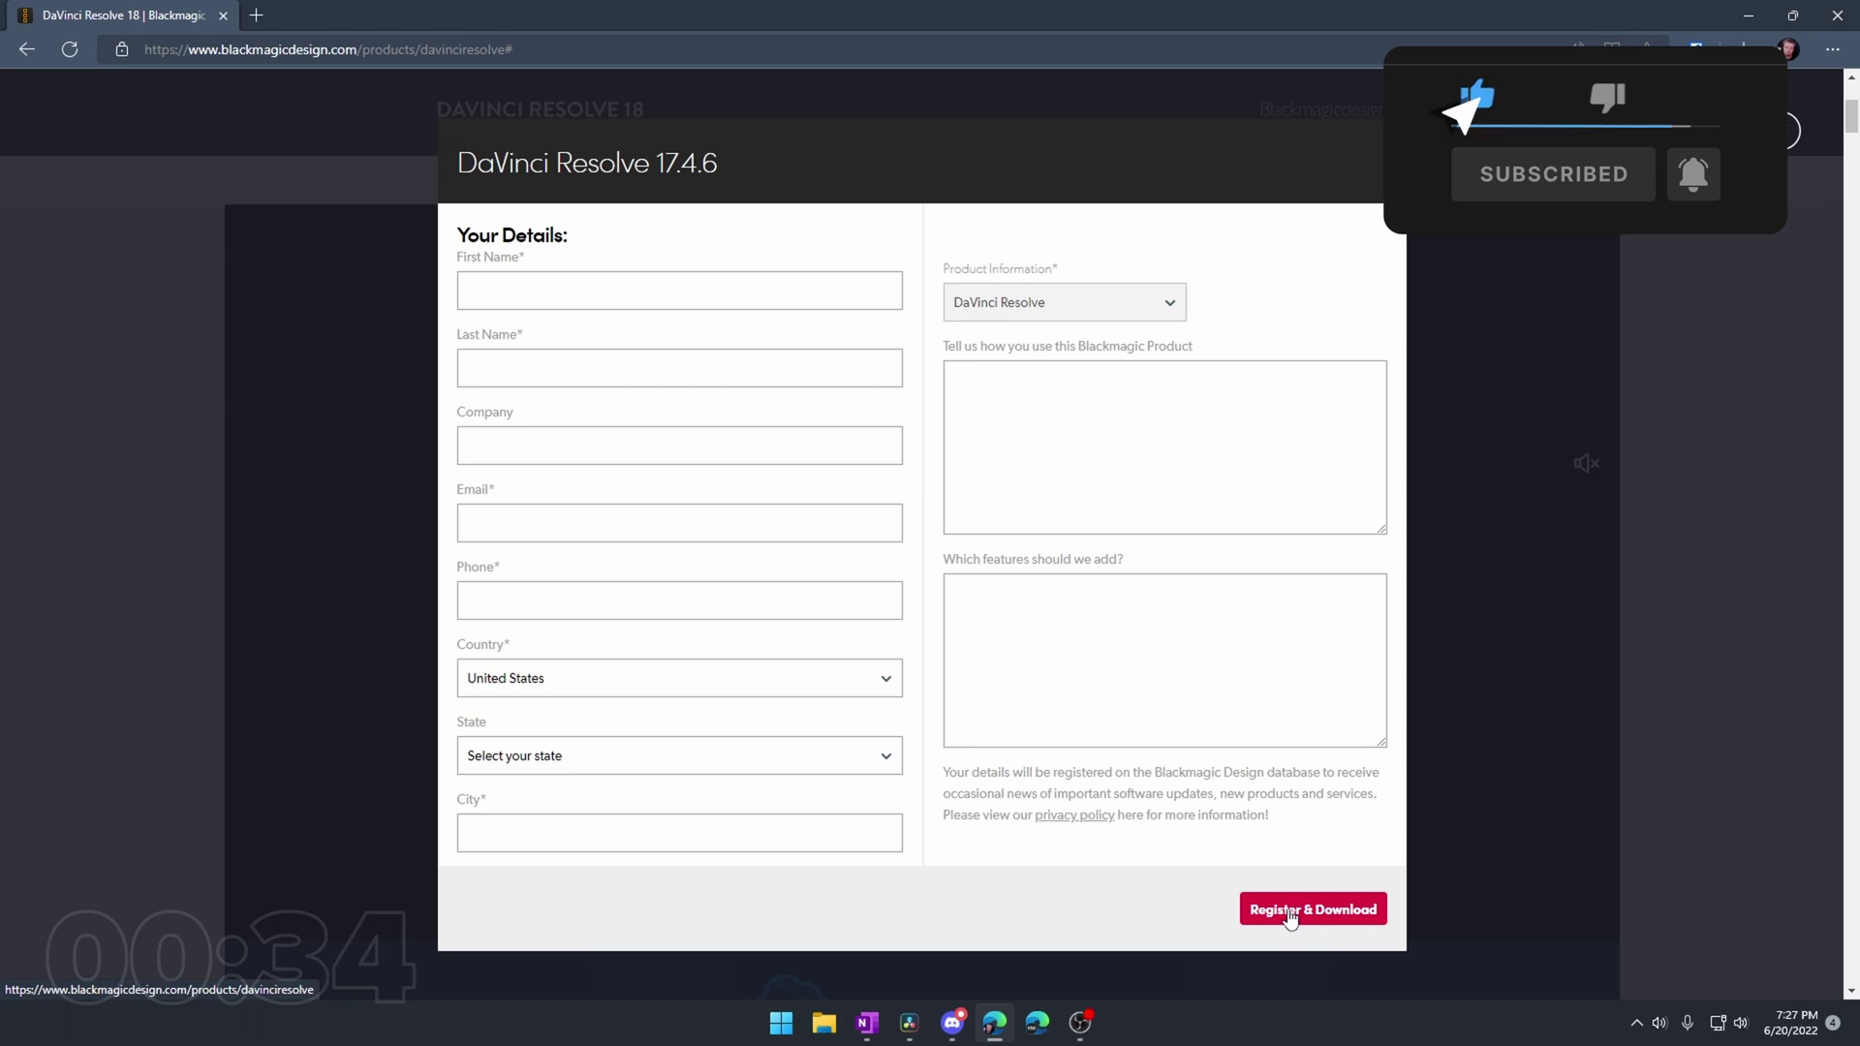
left_click(1635, 345)
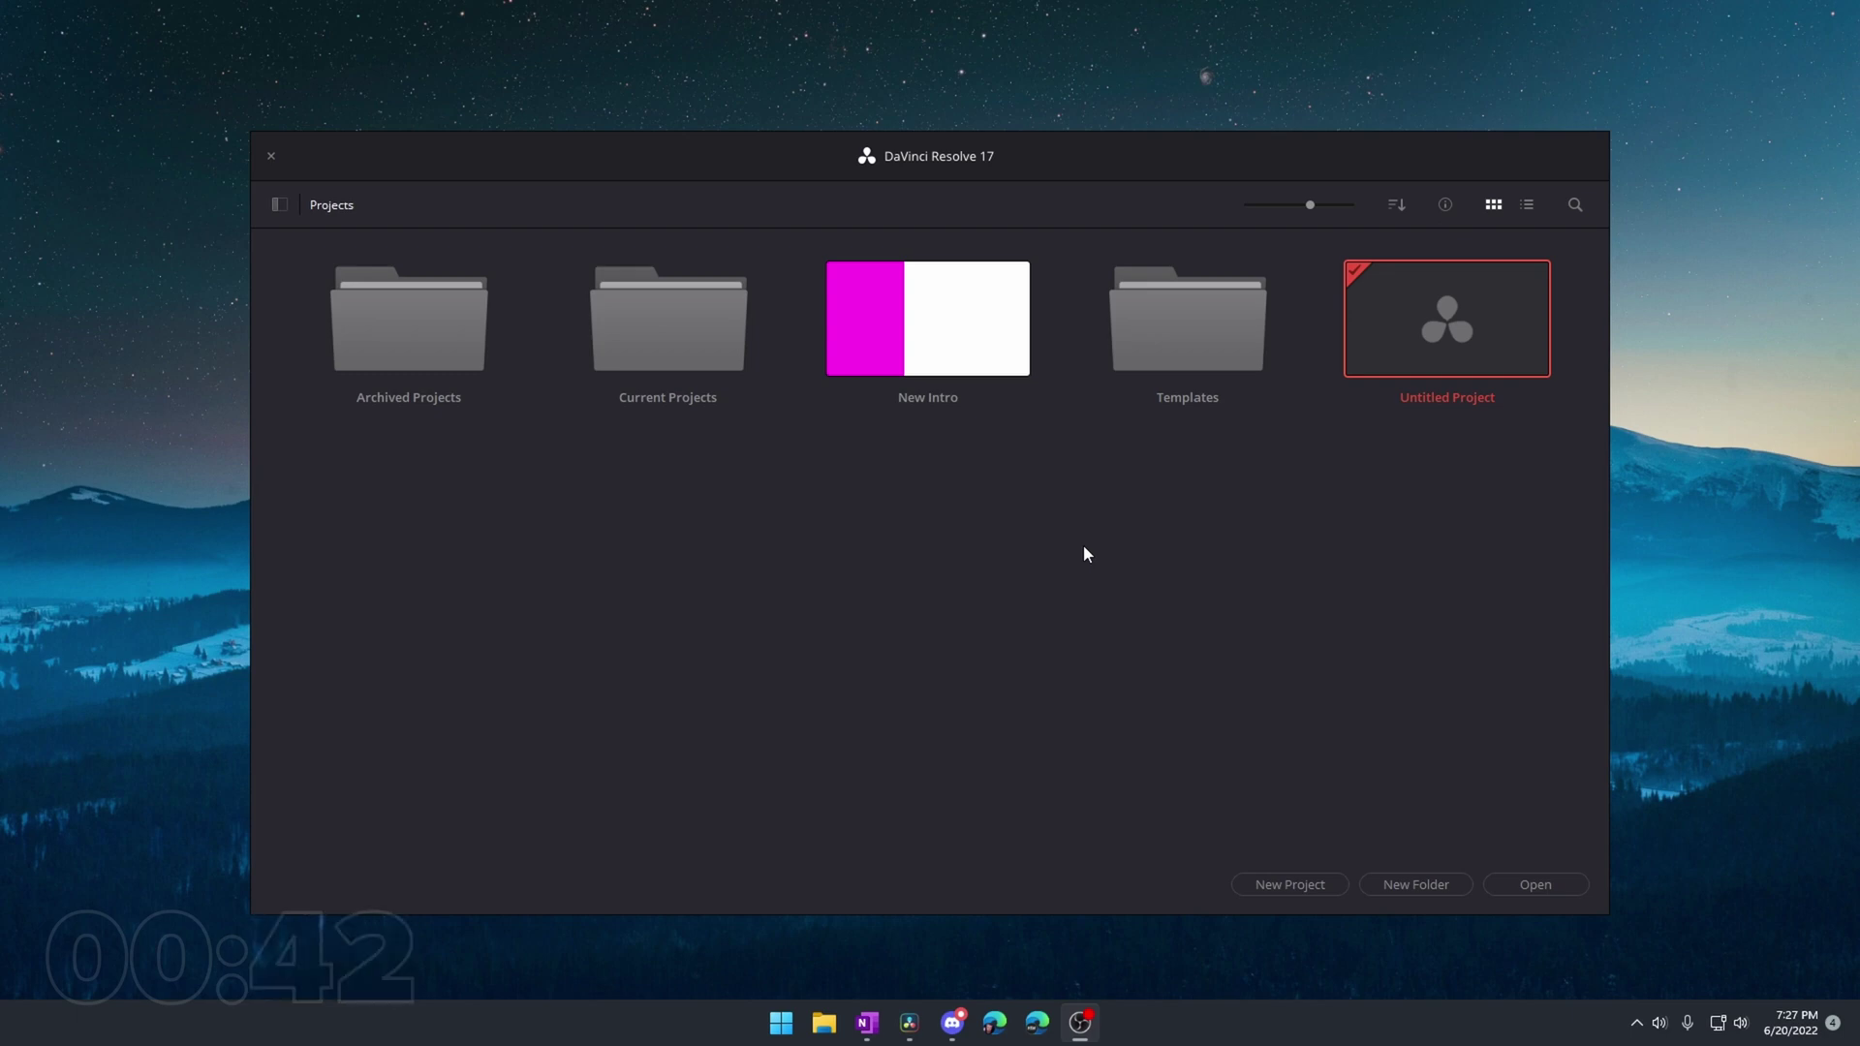
- Switch the Project Manager to list view and show the Databases sidebar with the htm database
left_click_drag(1204, 482, 398, 323)
left_click(1444, 488)
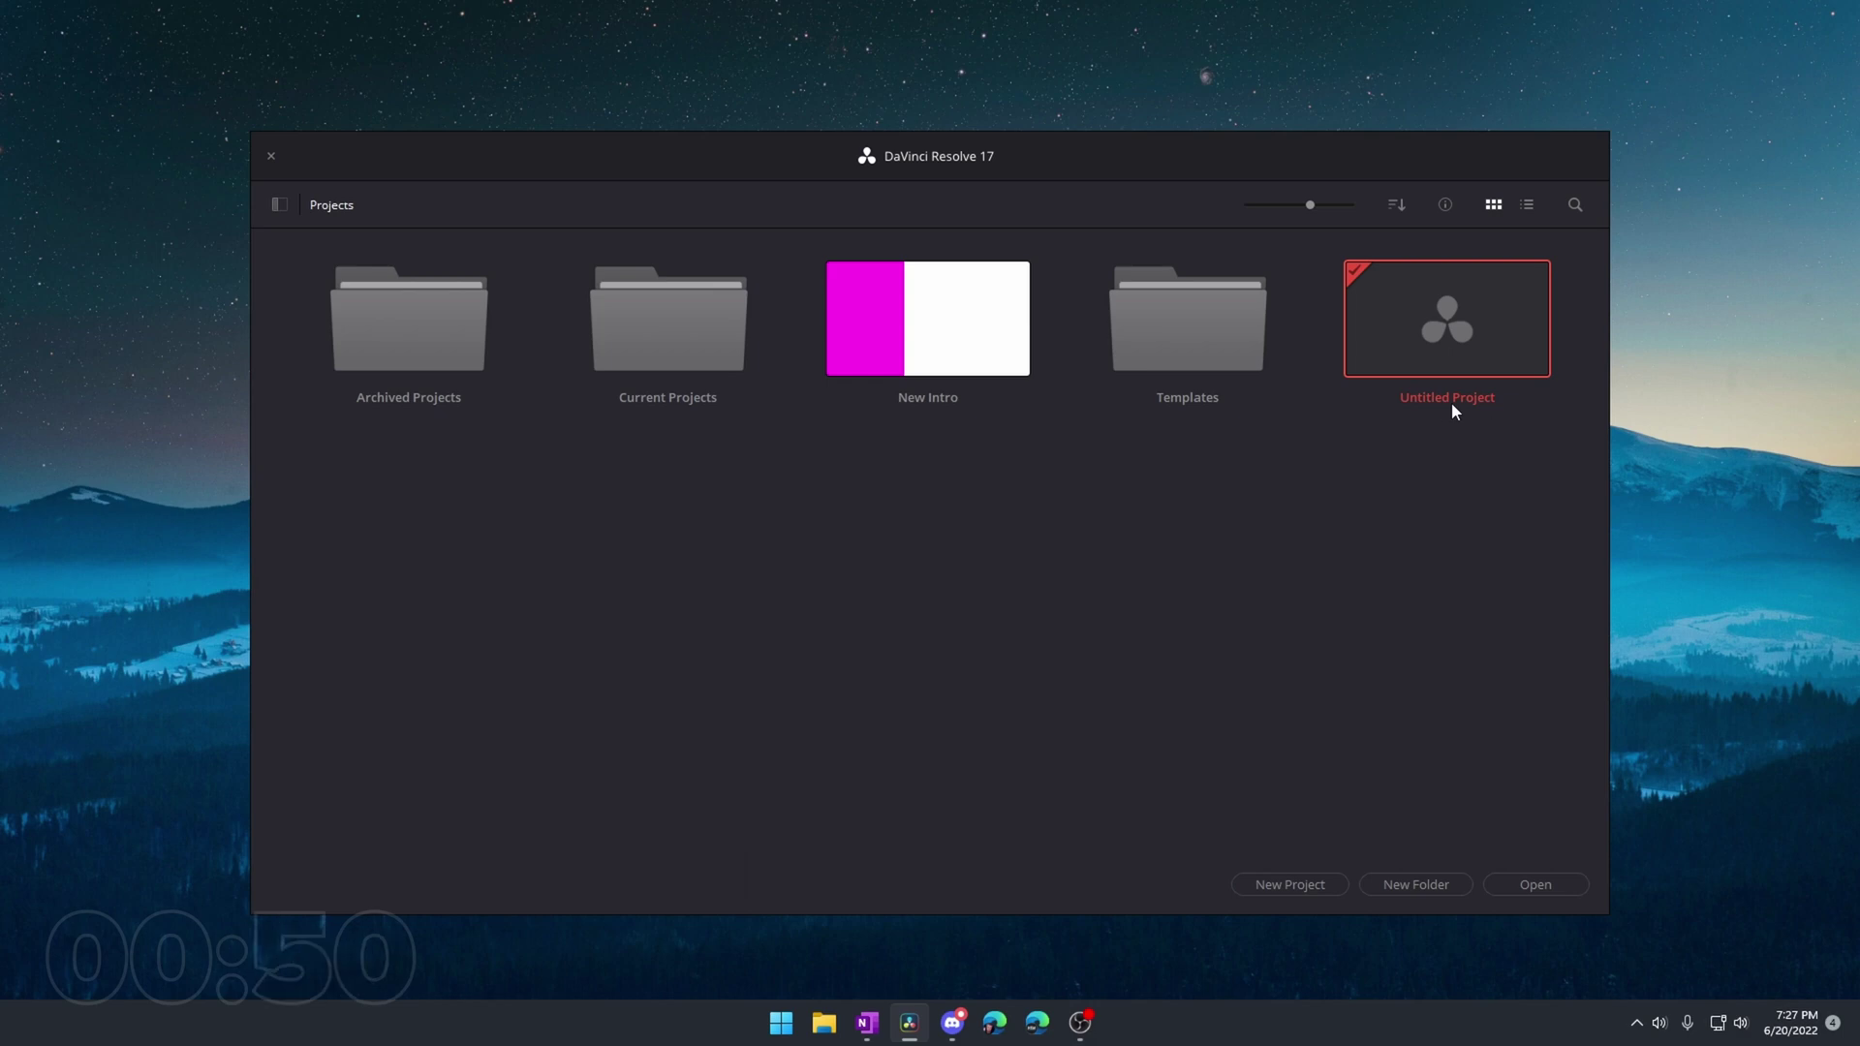
left_click(1527, 205)
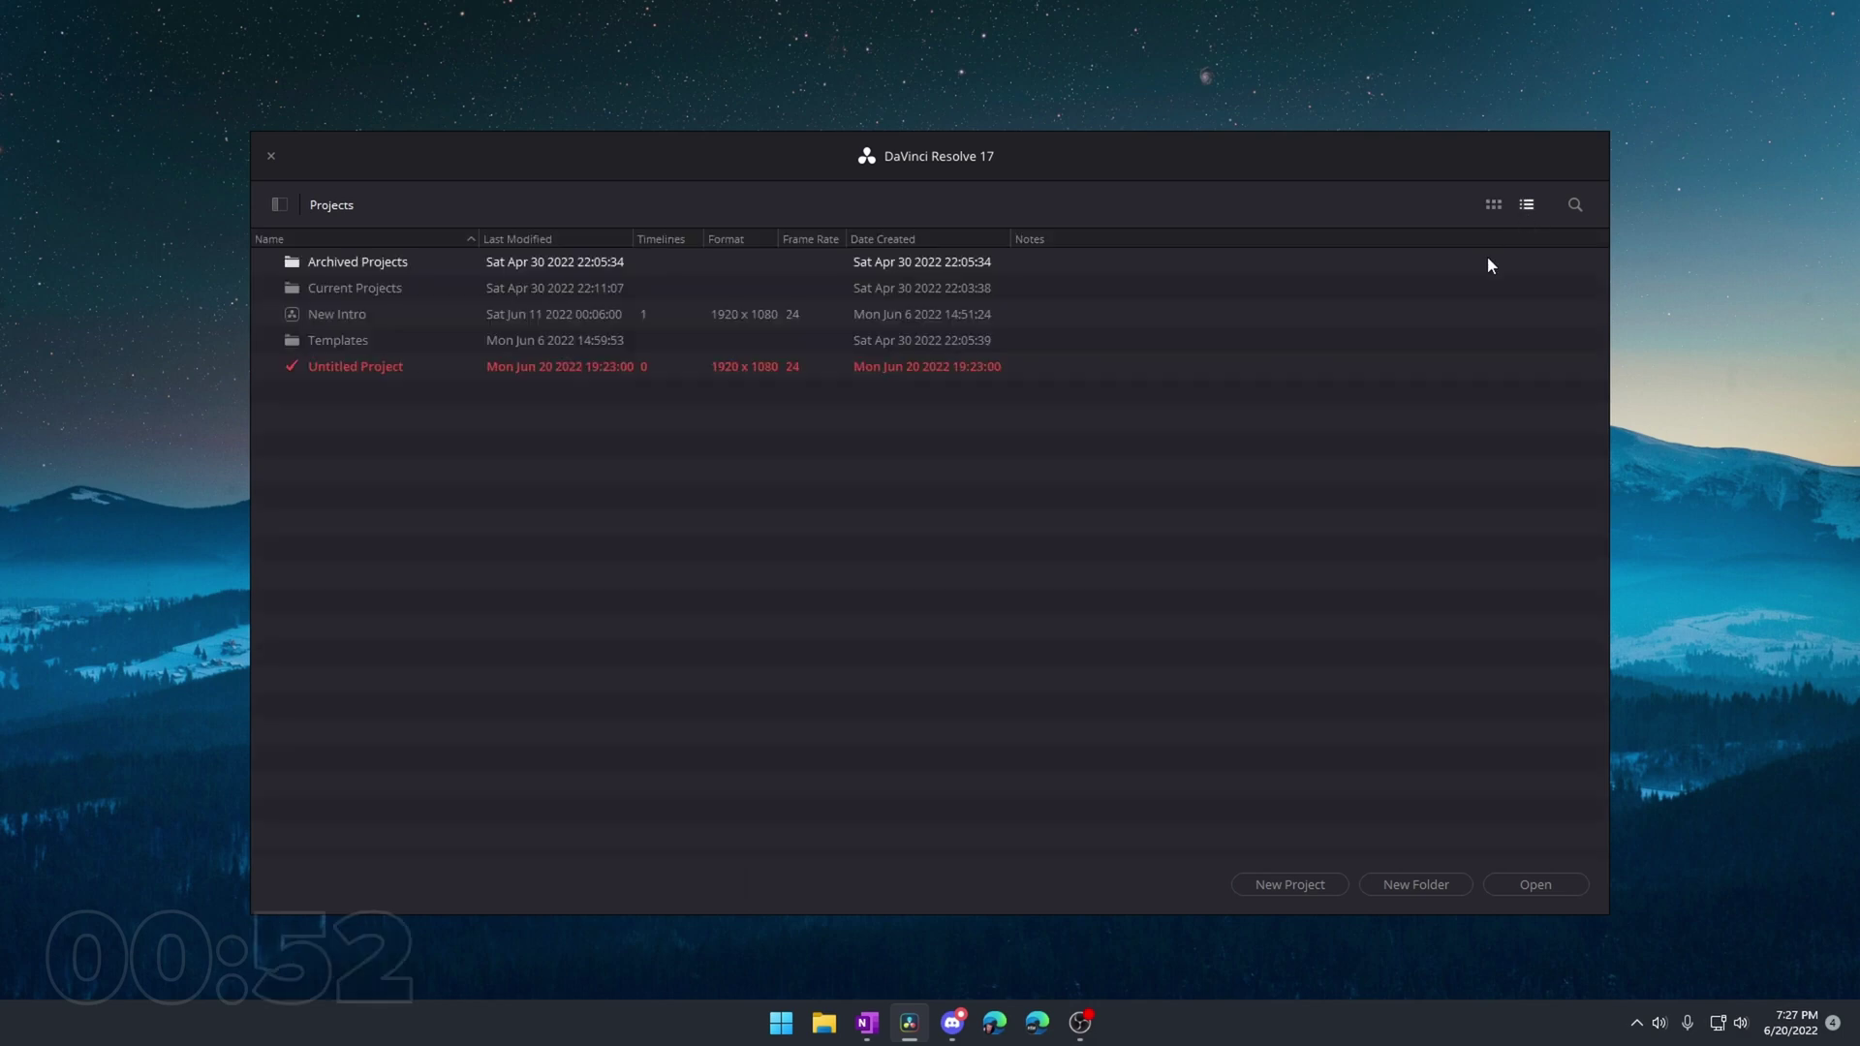
left_click(280, 207)
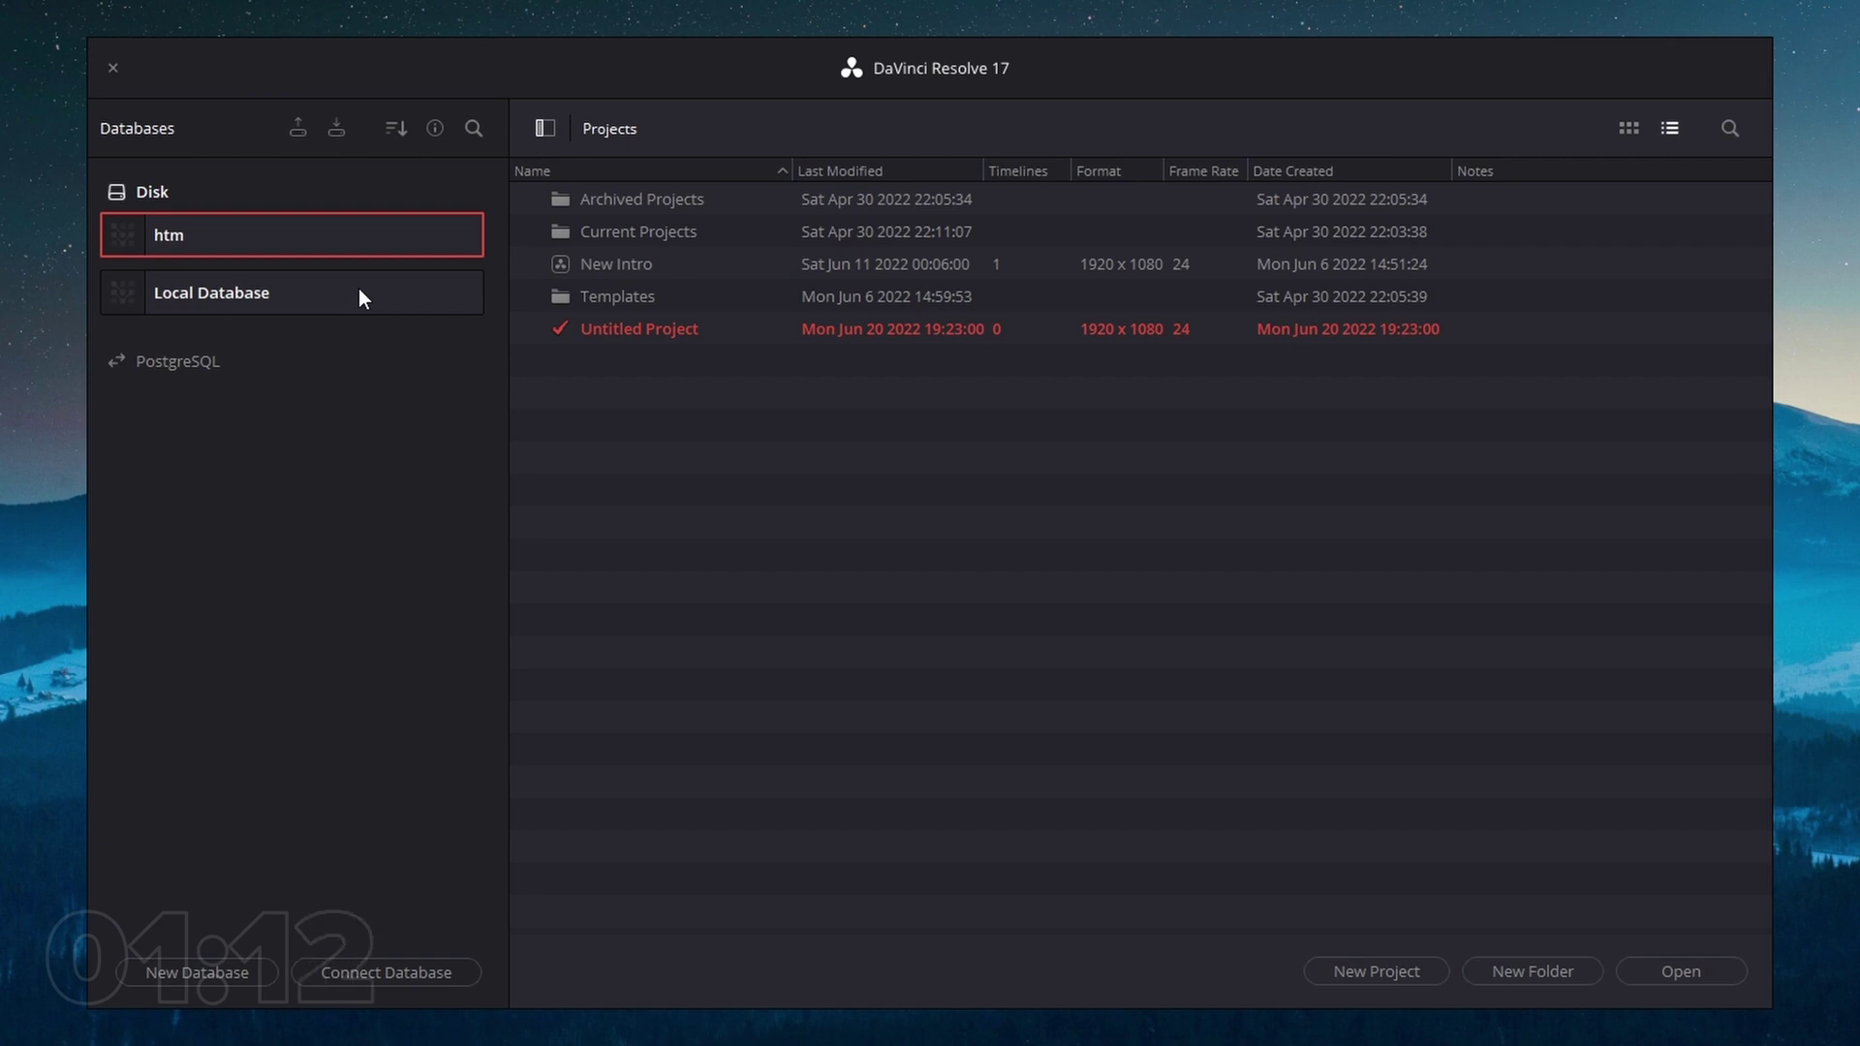
left_click(201, 970)
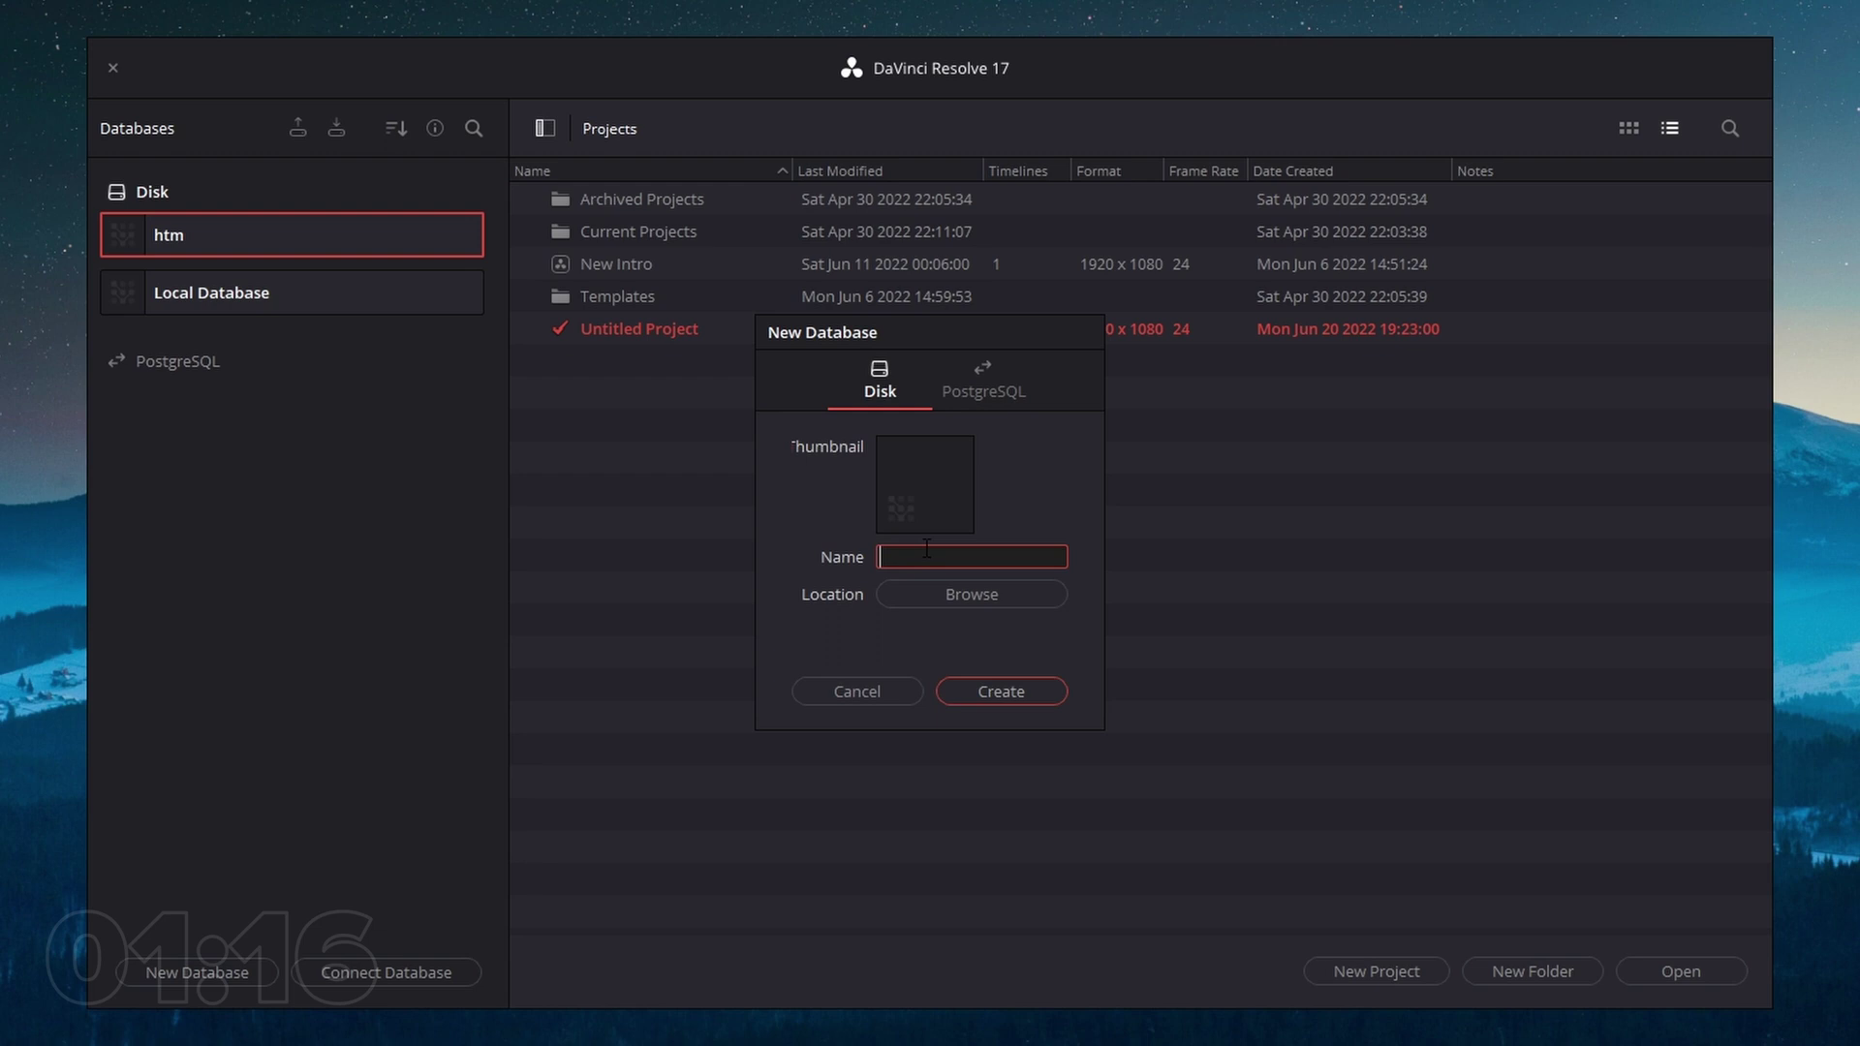
left_click(923, 594)
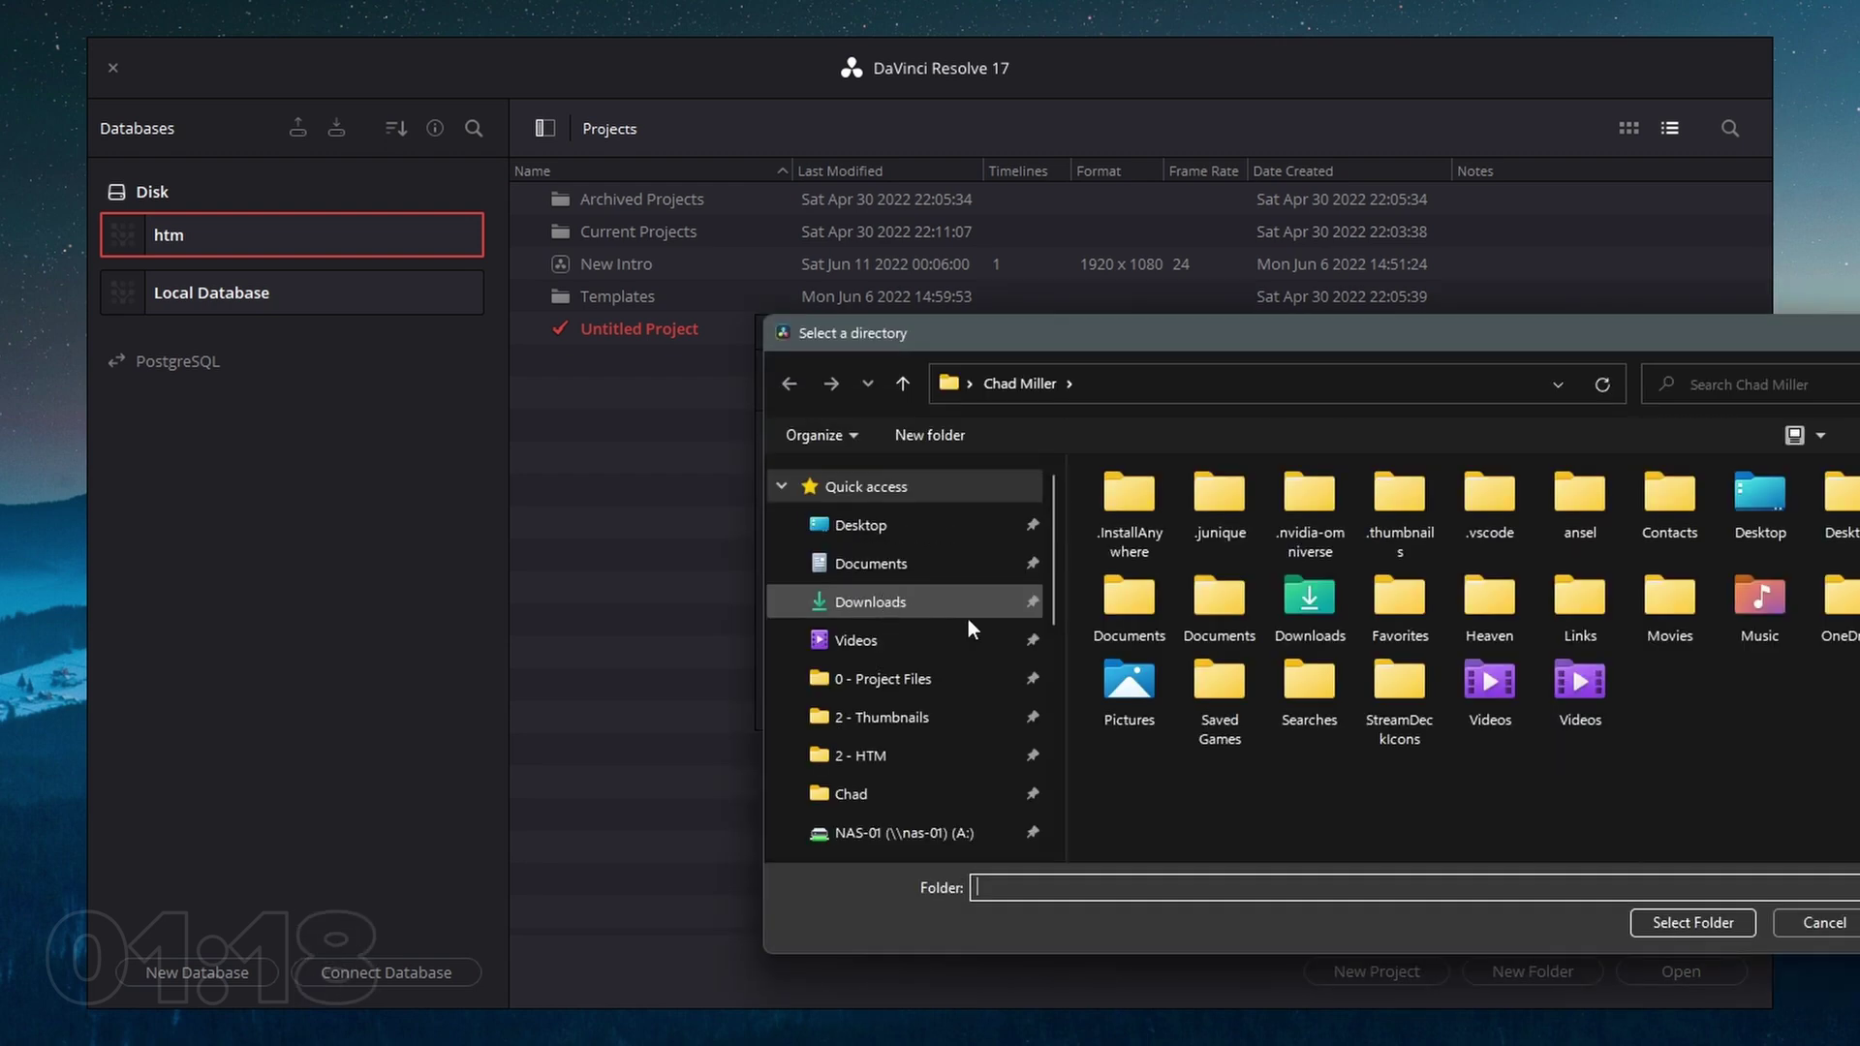
scroll(891, 736, "down", 1)
left_click(889, 750)
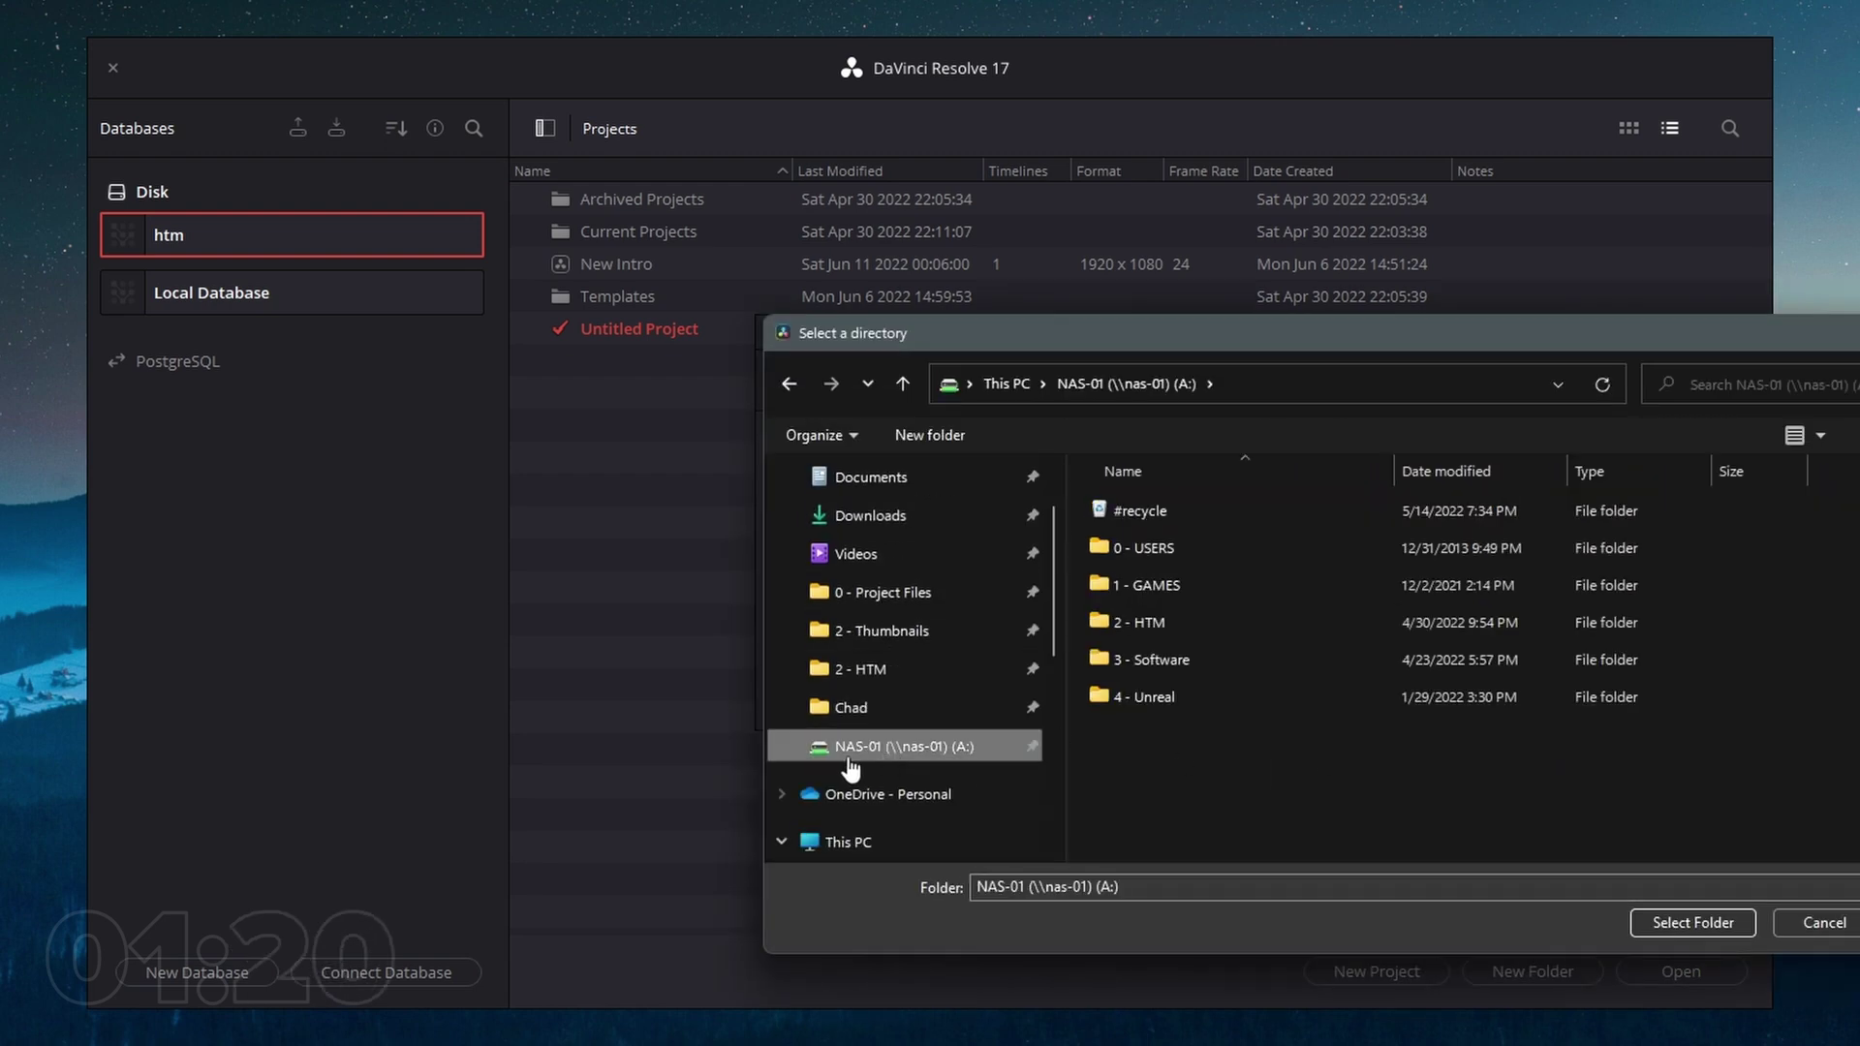
scroll(887, 751, "up", 1)
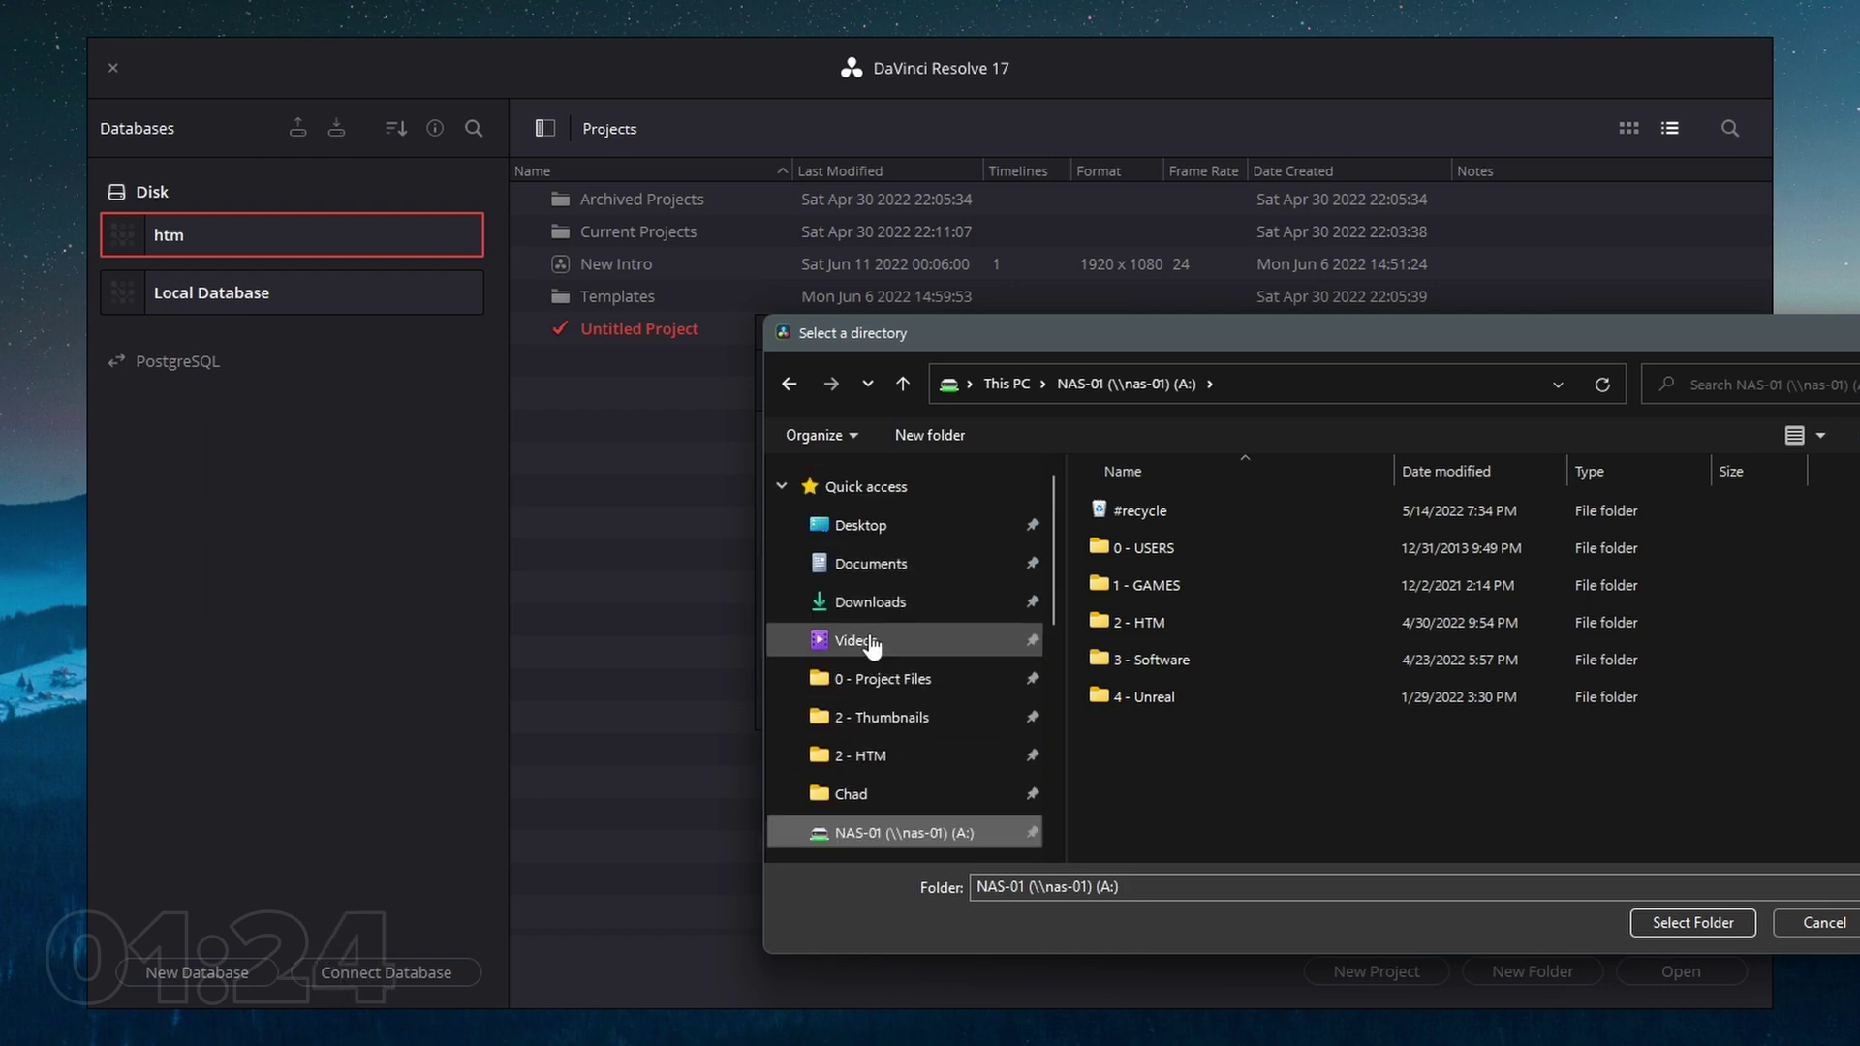
scroll(959, 733, "down", 3)
scroll(926, 757, "down", 4)
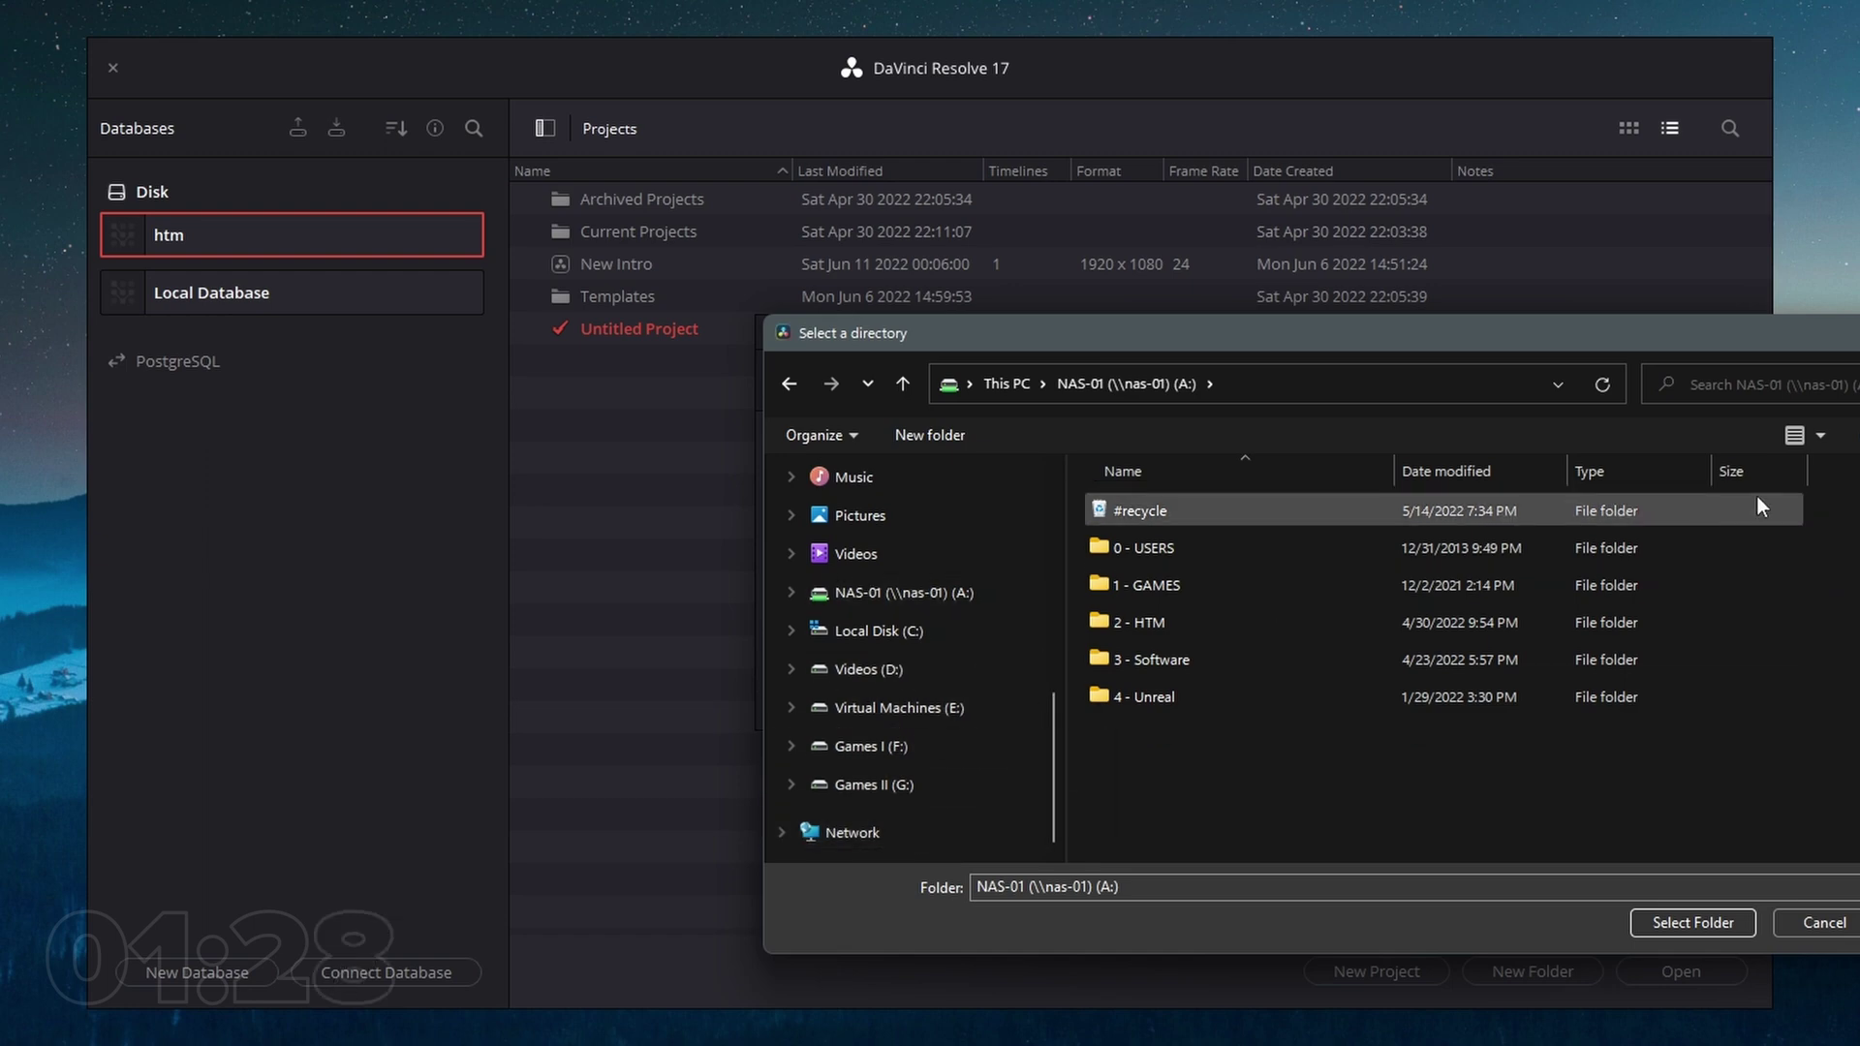
key("Escape")
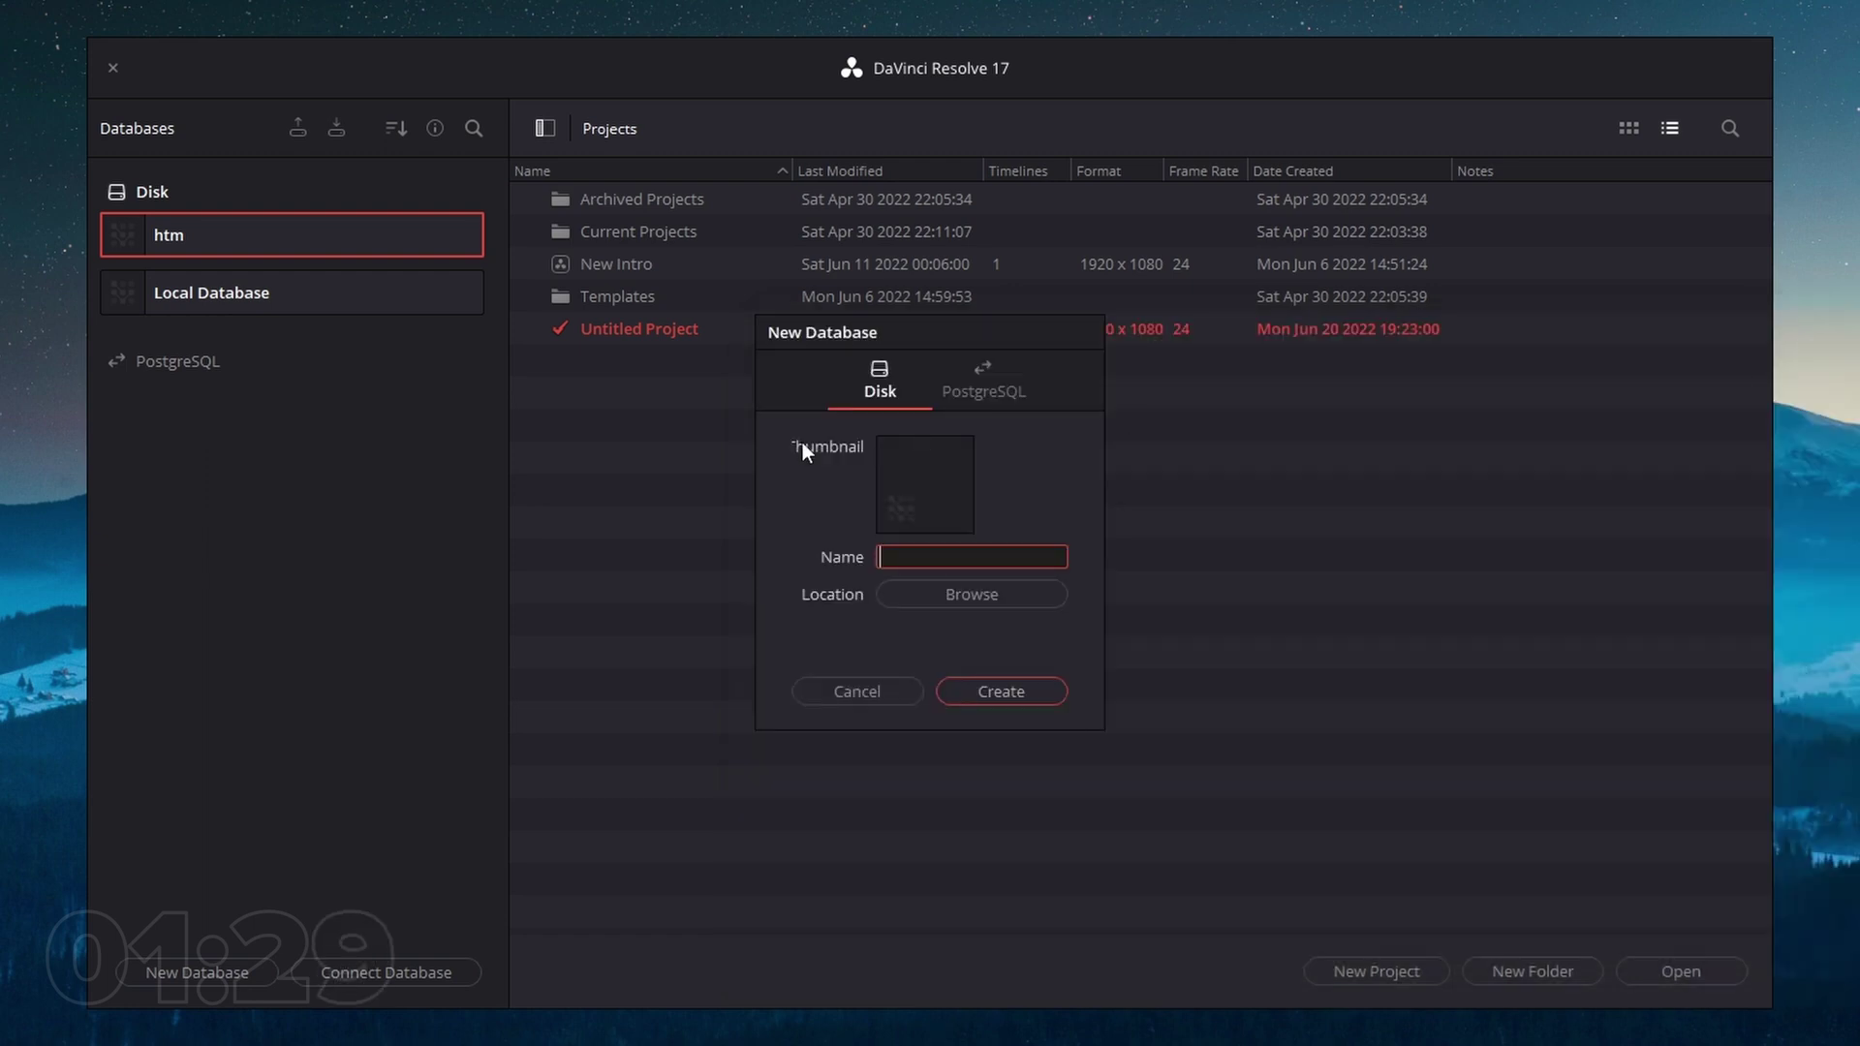
left_click(898, 700)
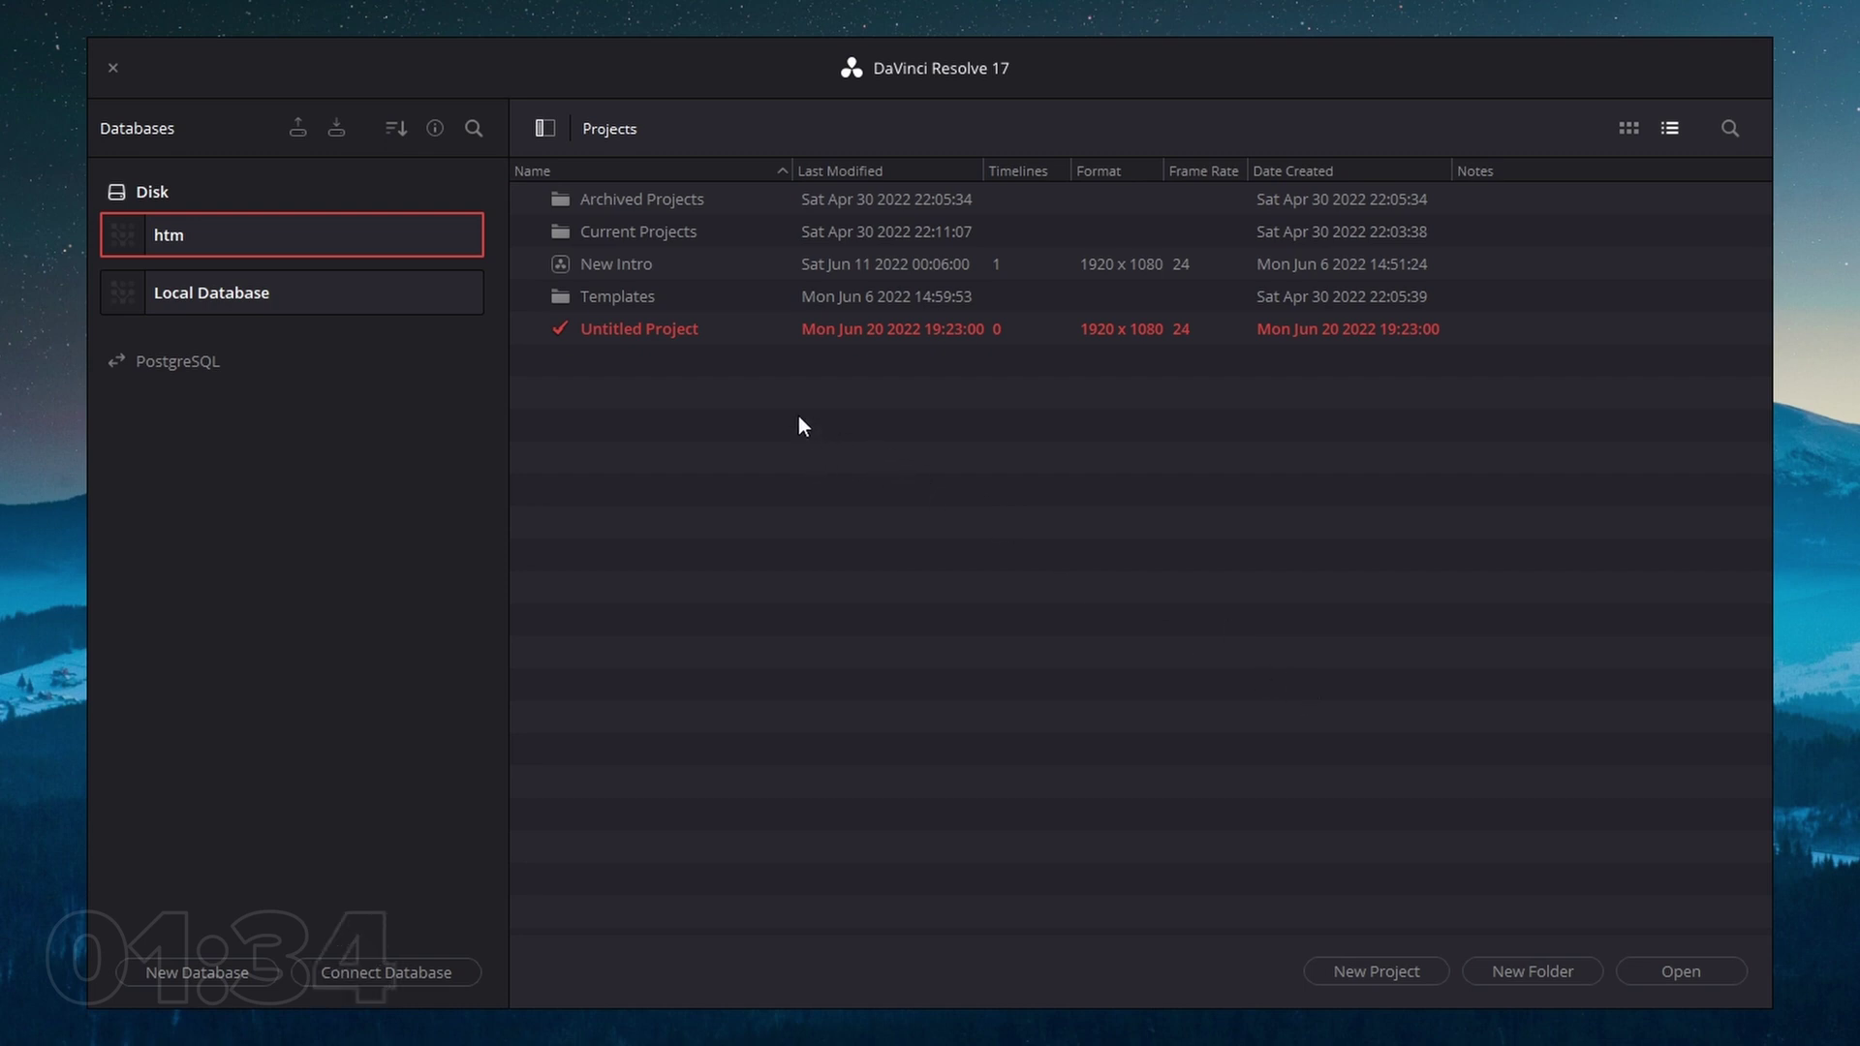
- Create and open a new project named 'Tutorial' from the Project Manager
left_click(1360, 973)
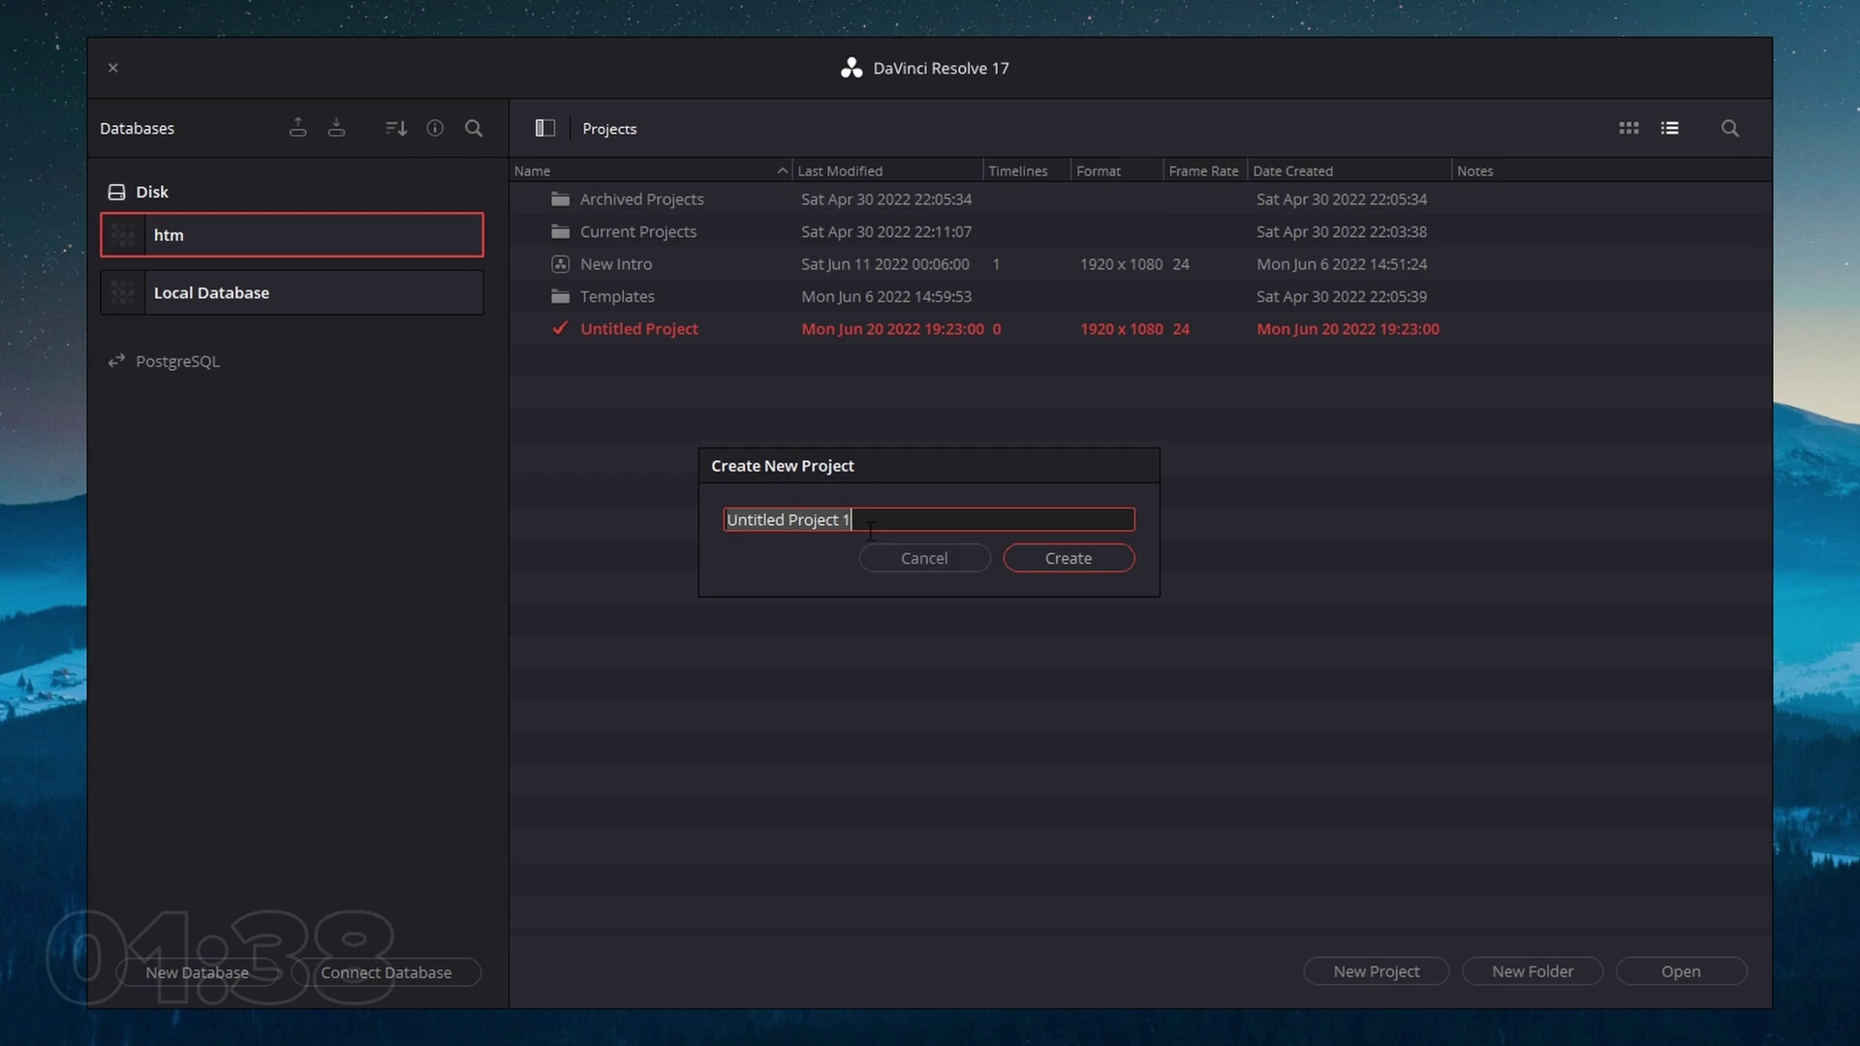
type("Tutorial.")
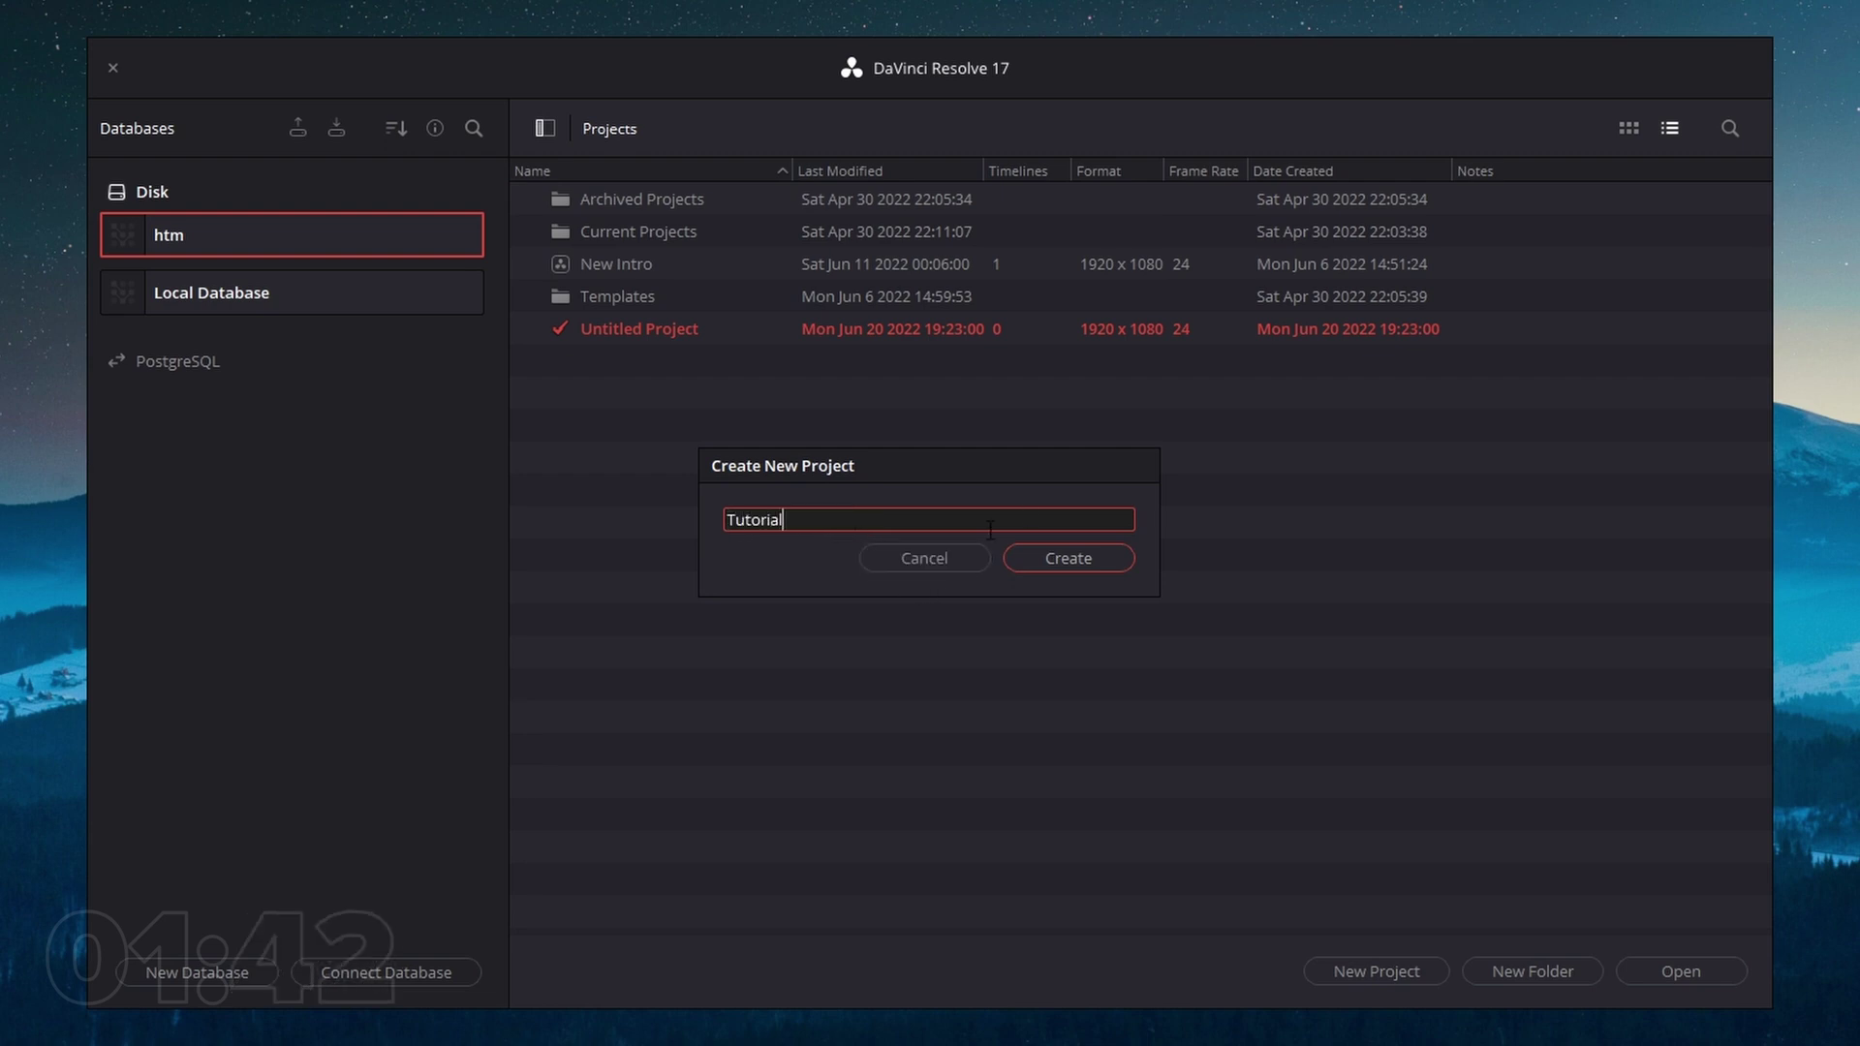
left_click(1068, 558)
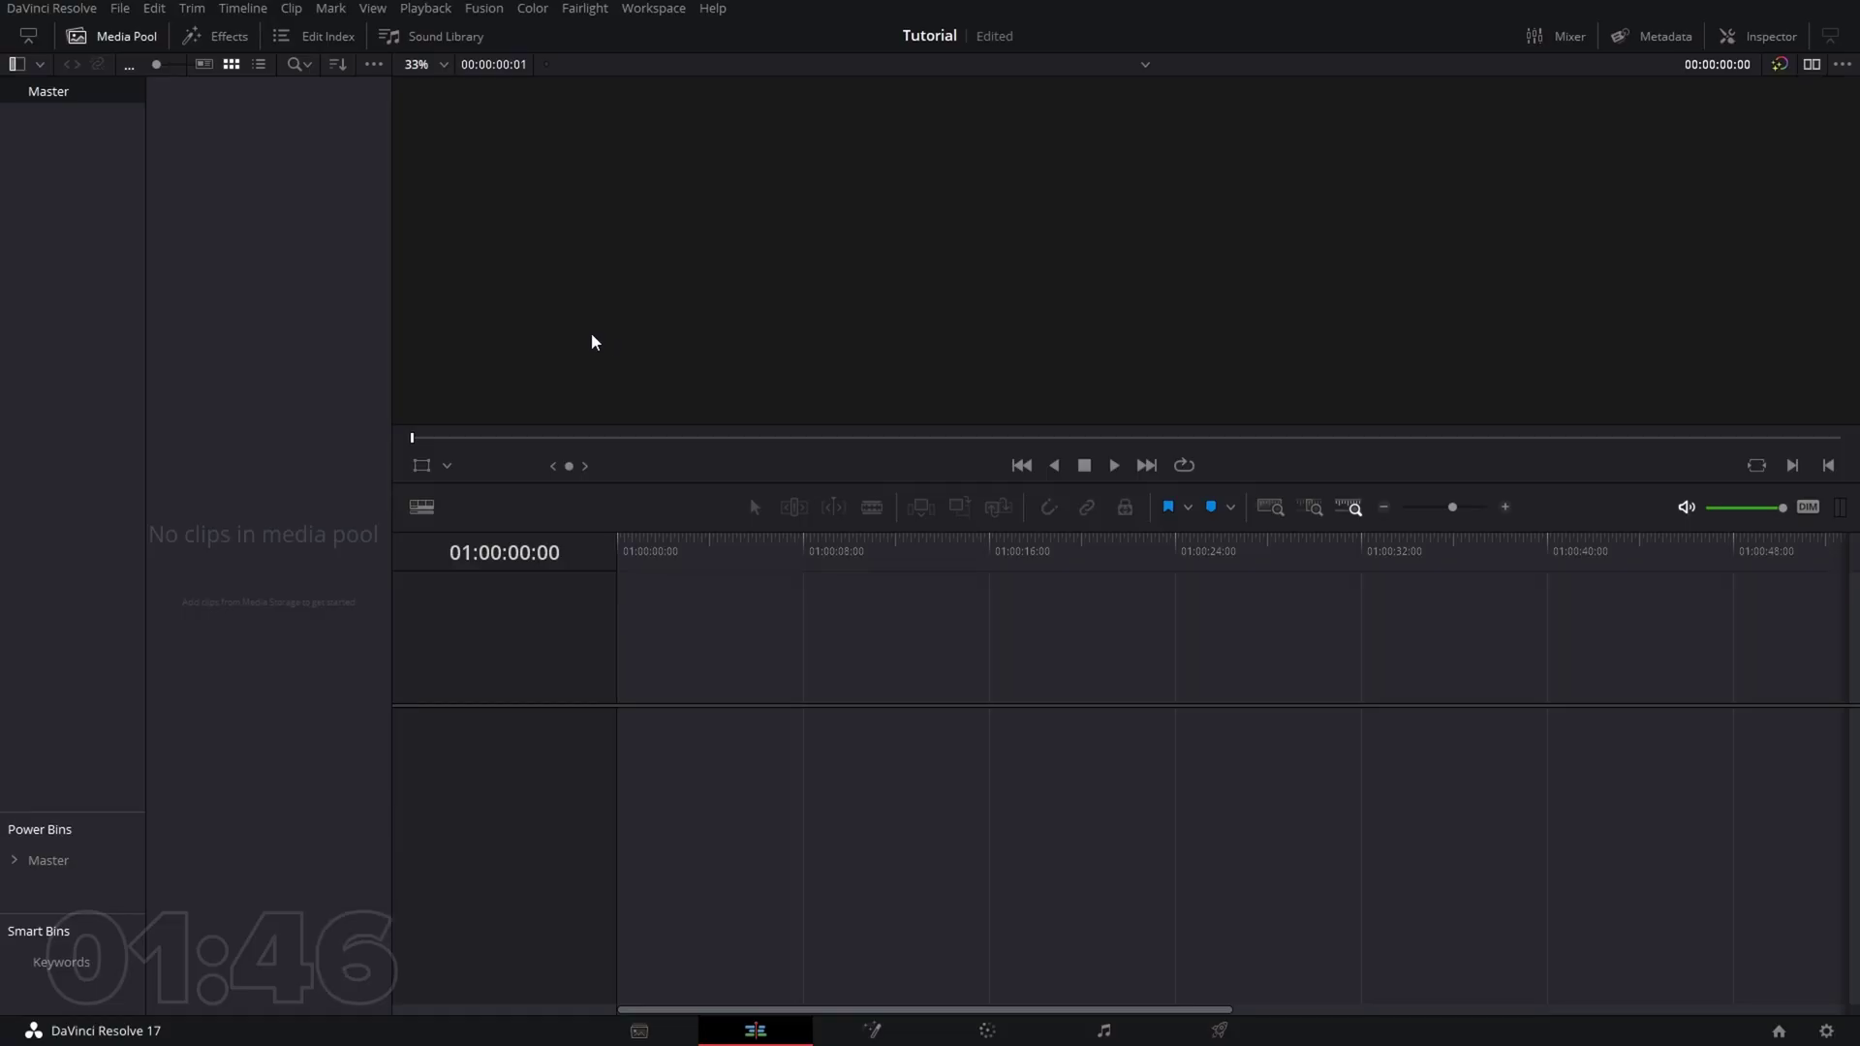
- Toggle off the Media Pool panel on the Tutorial project's Edit page
left_click(124, 39)
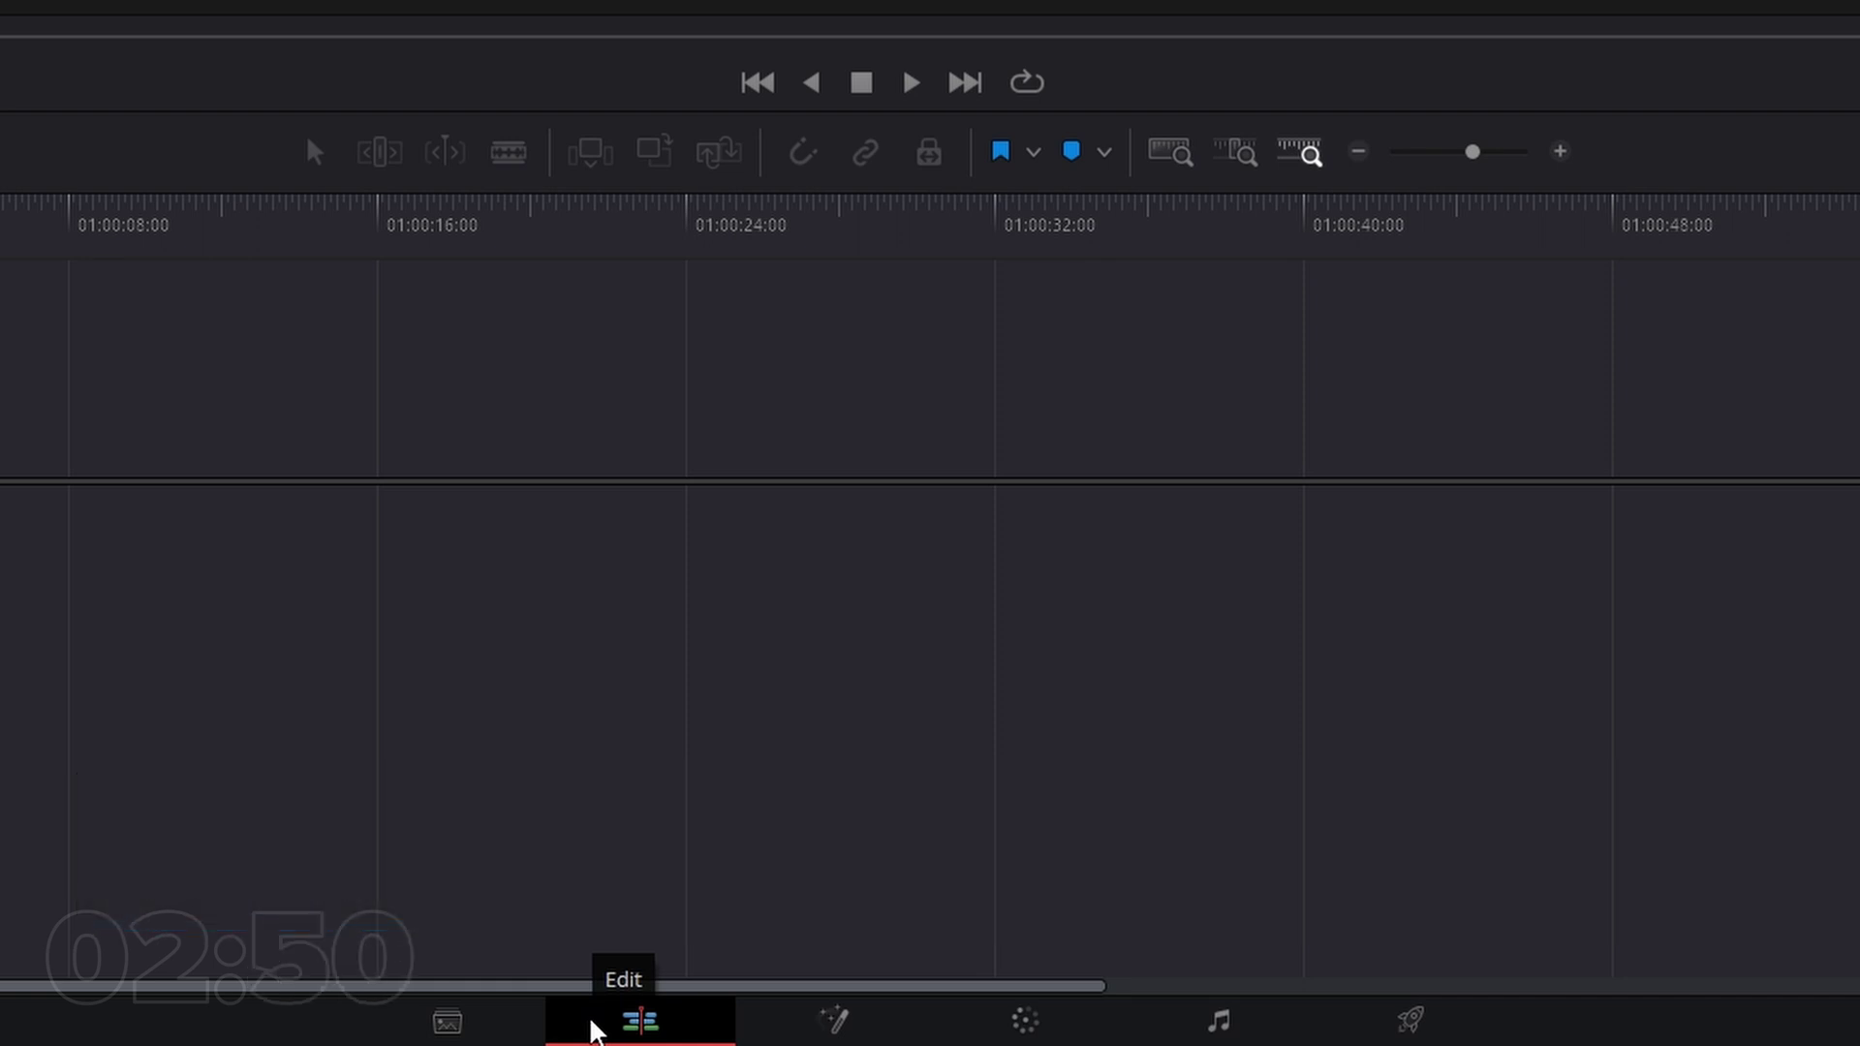
left_click(523, 1025)
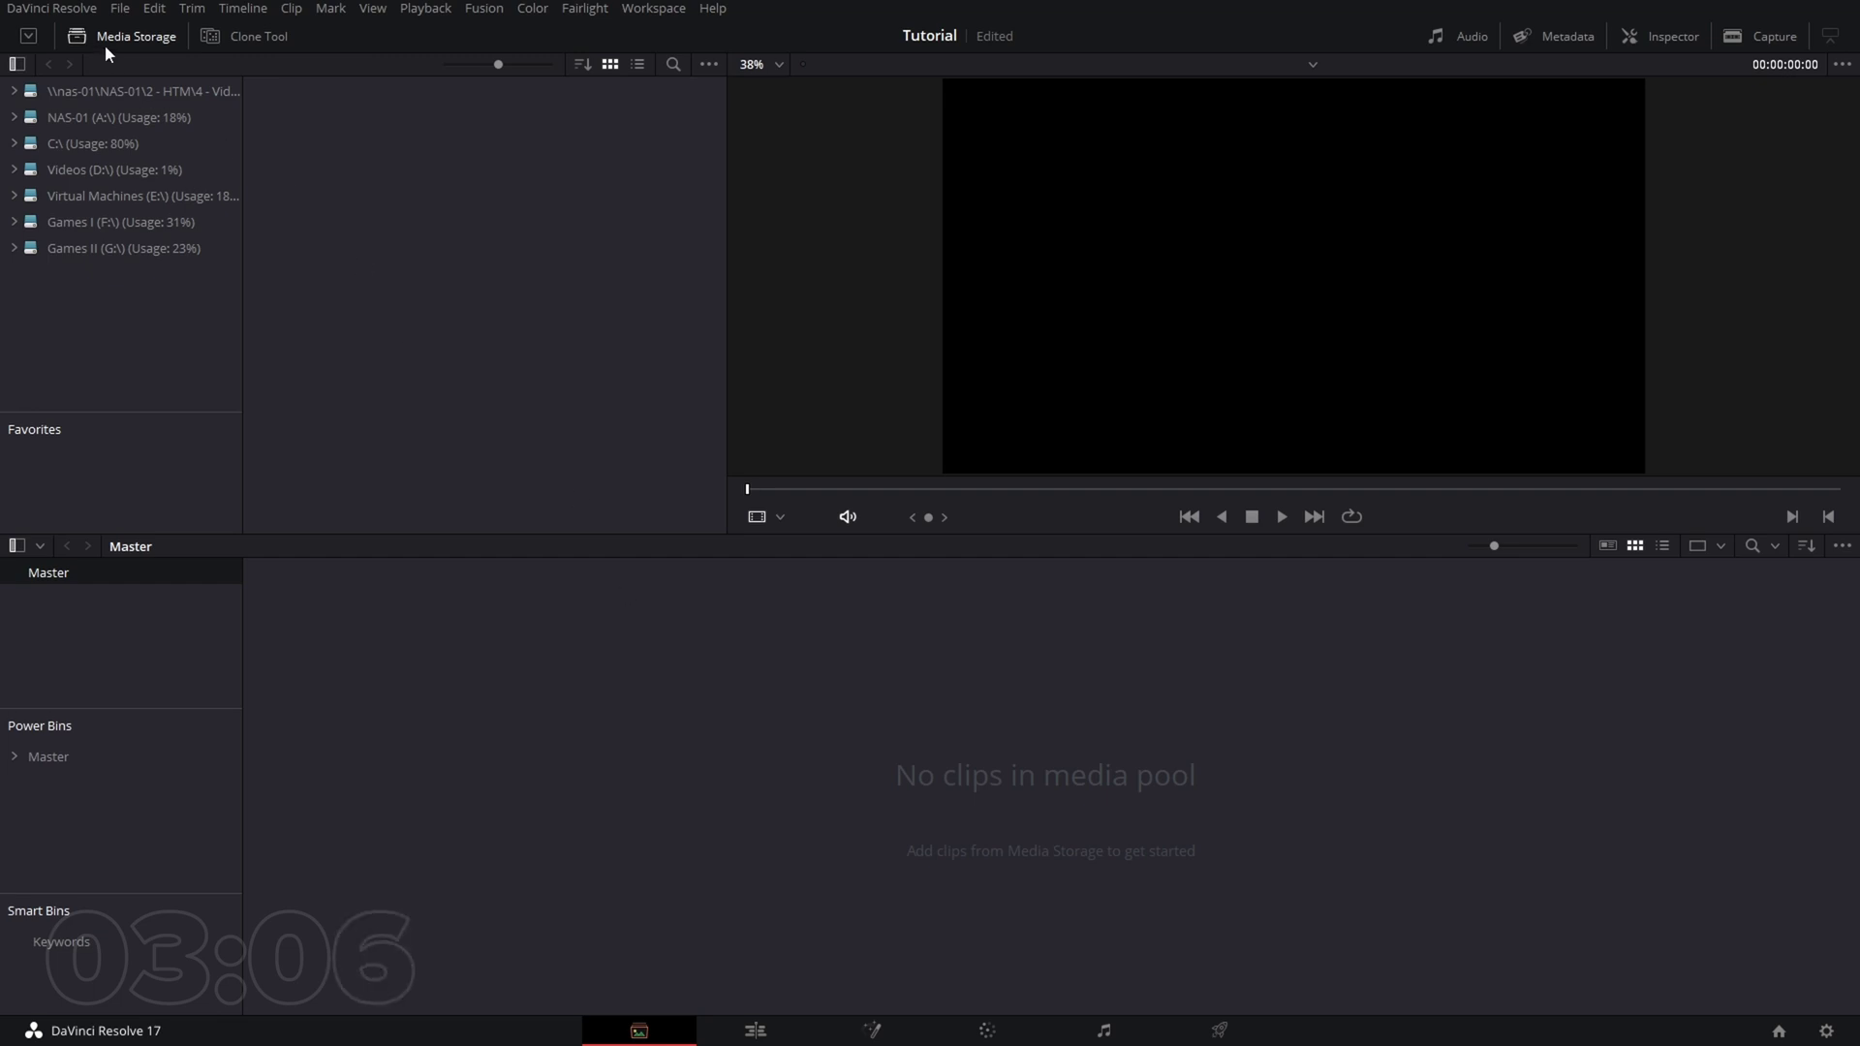
left_click(755, 1030)
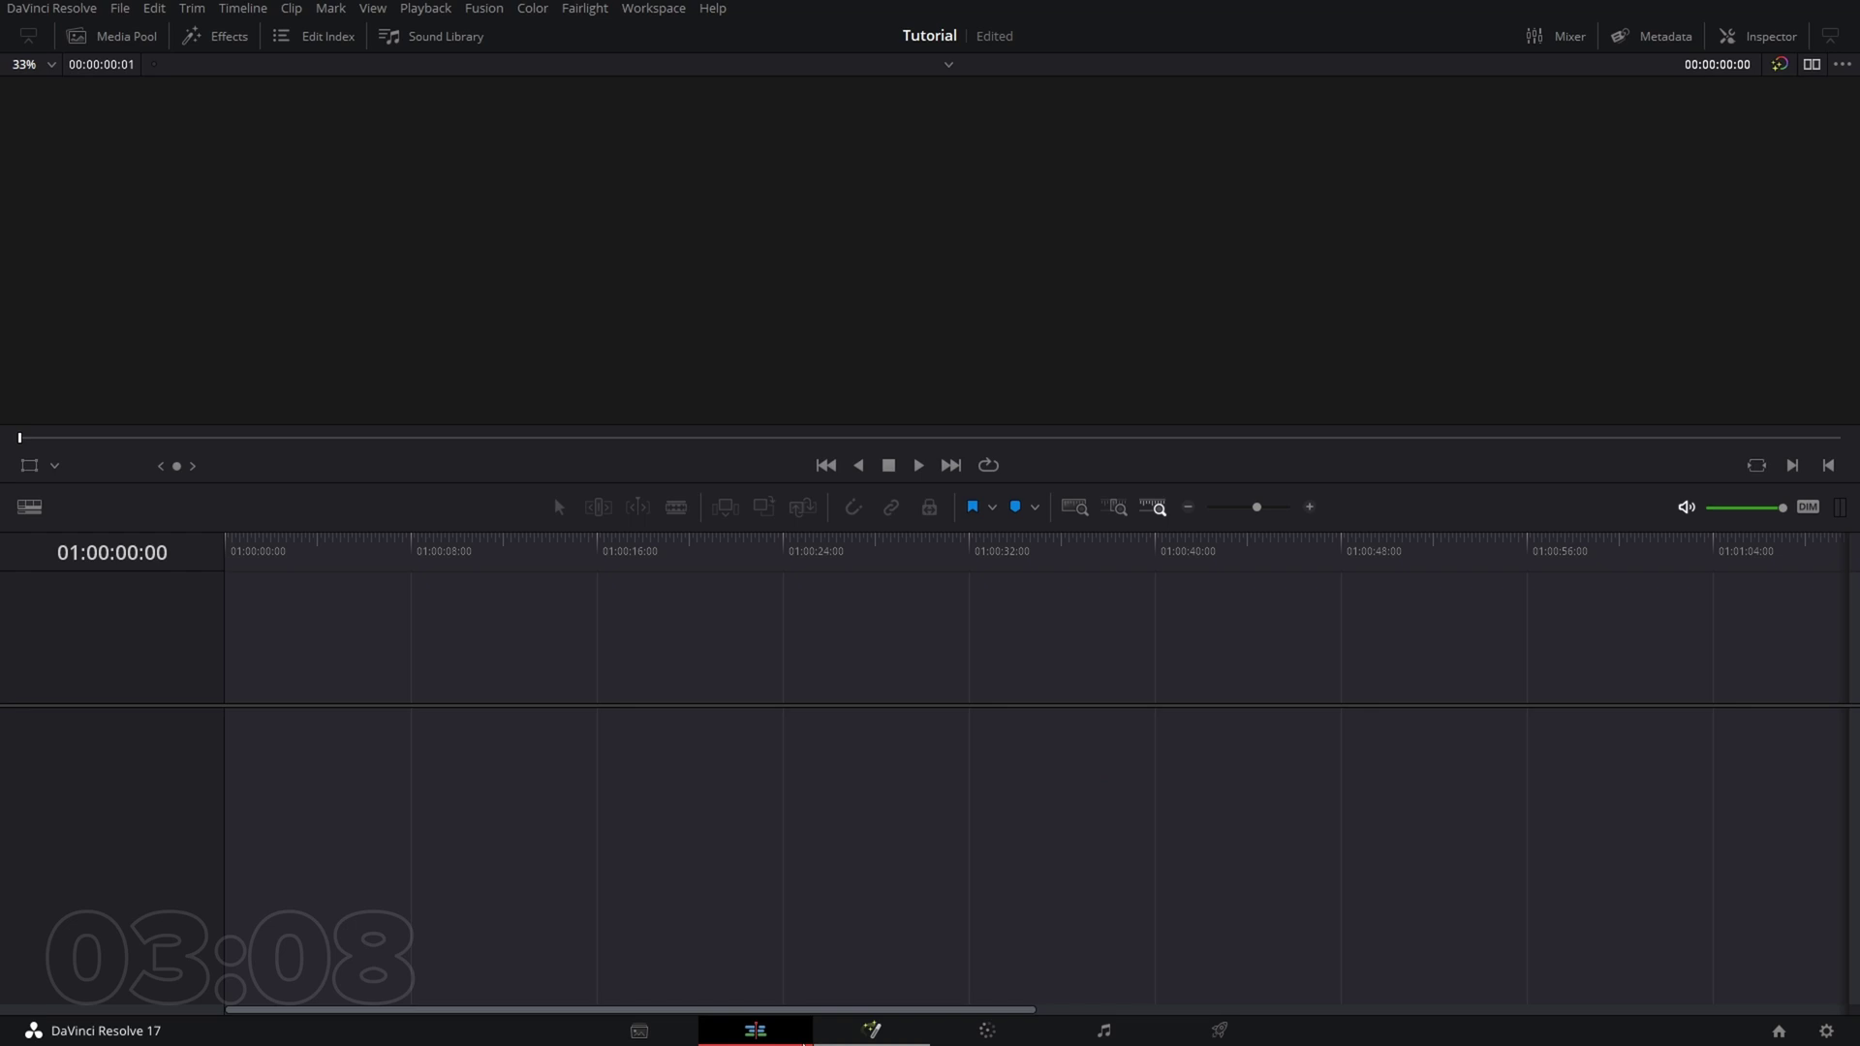
left_click(101, 35)
left_click(112, 35)
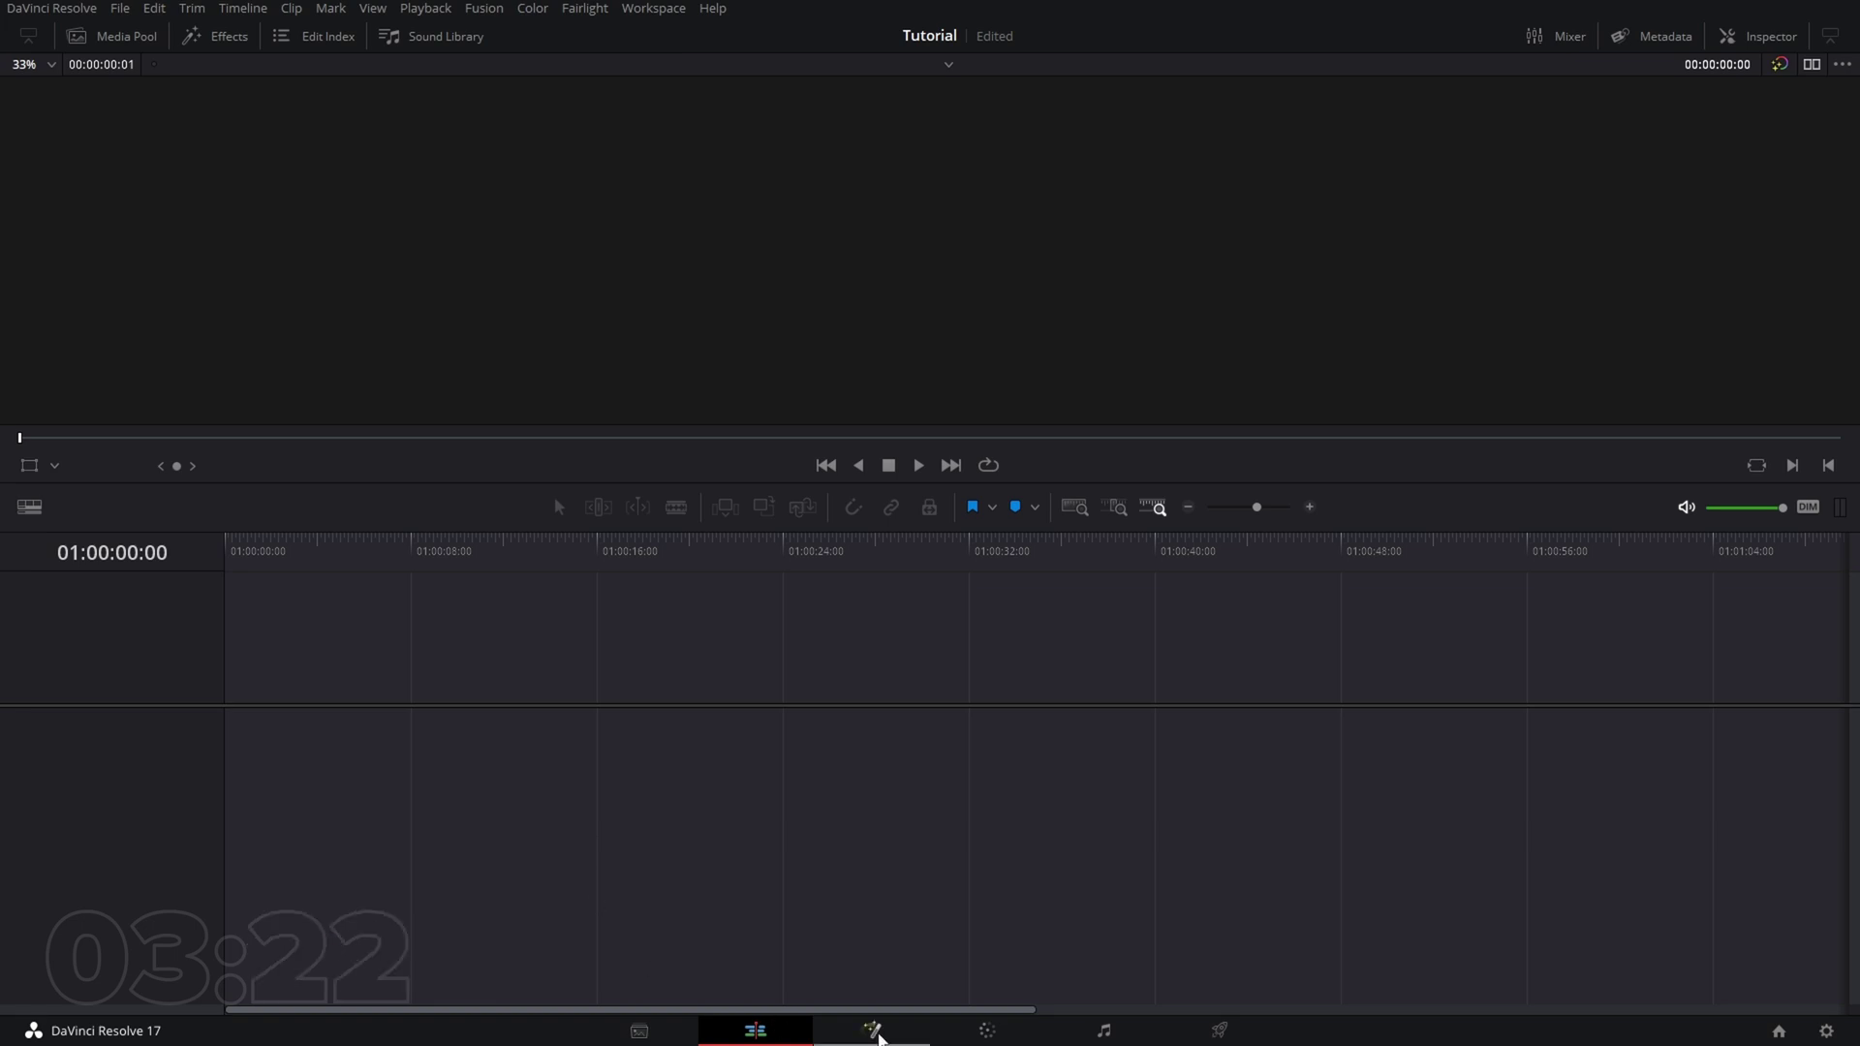
- Visit the Fusion page, then continue to the Color page
left_click(875, 1032)
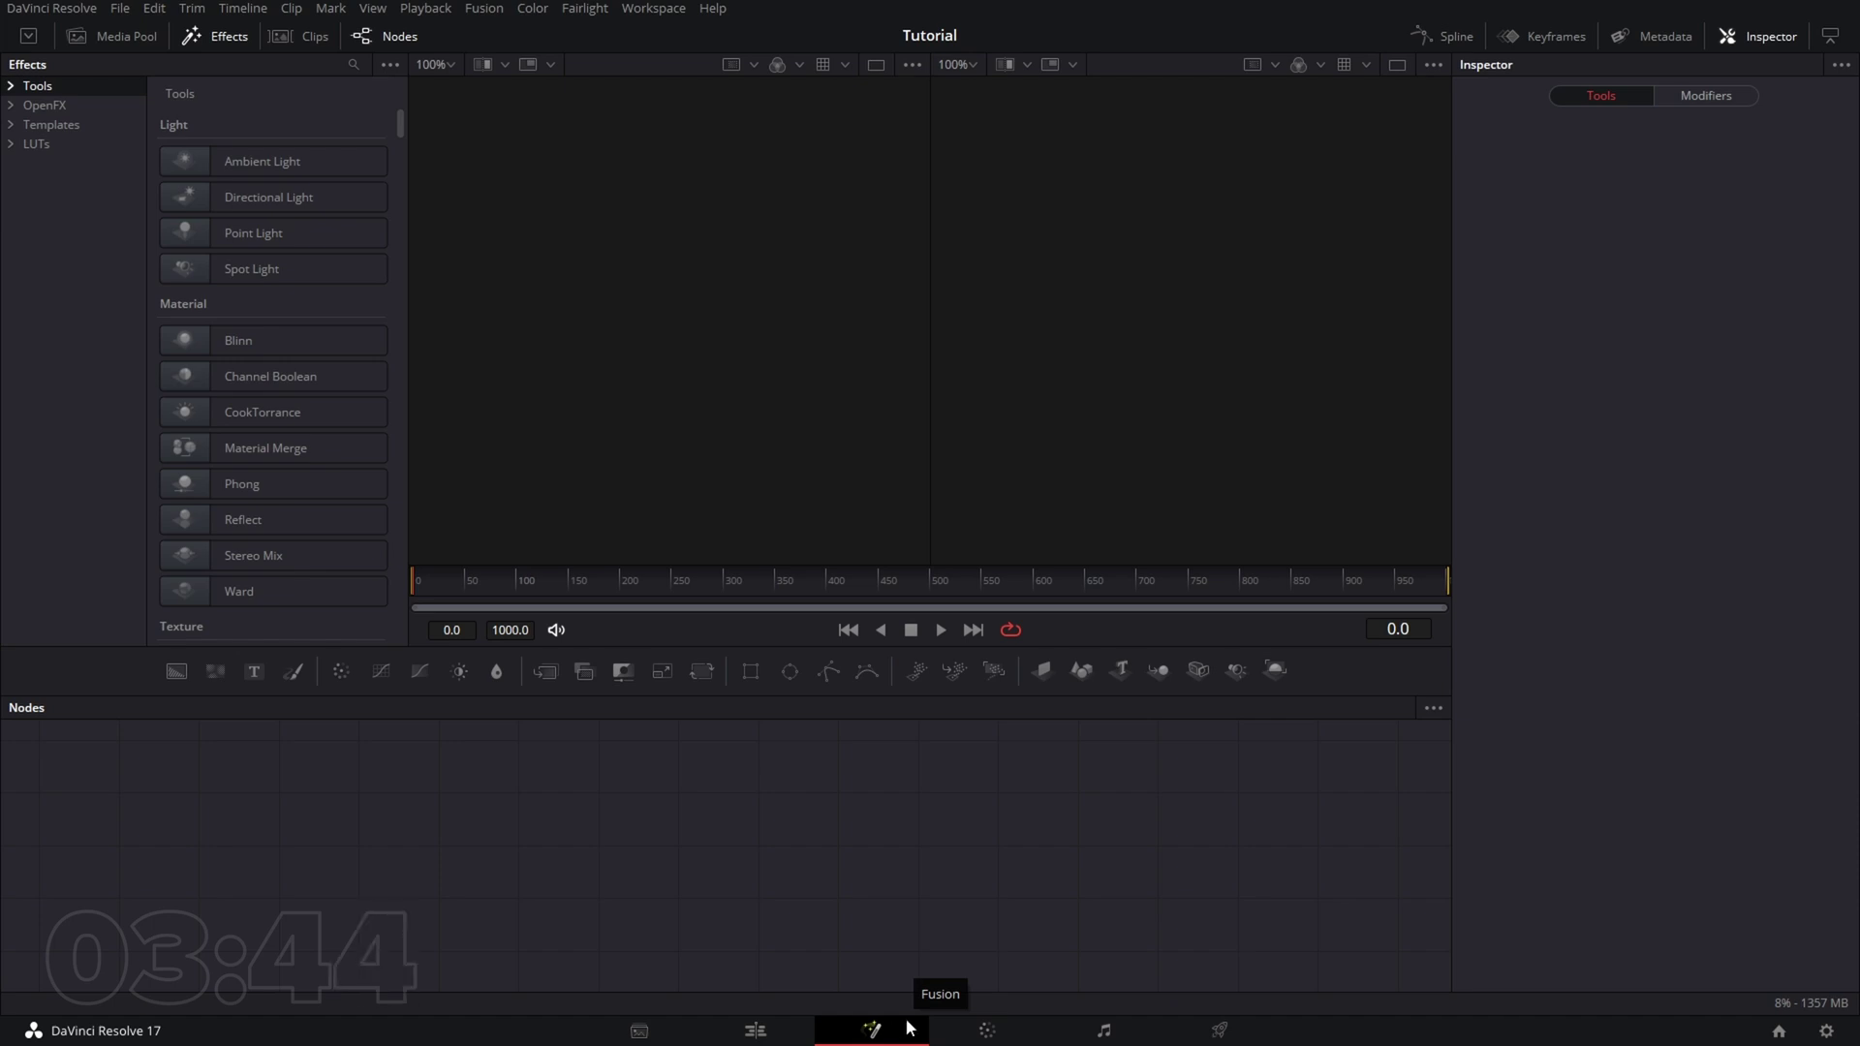
left_click(987, 1030)
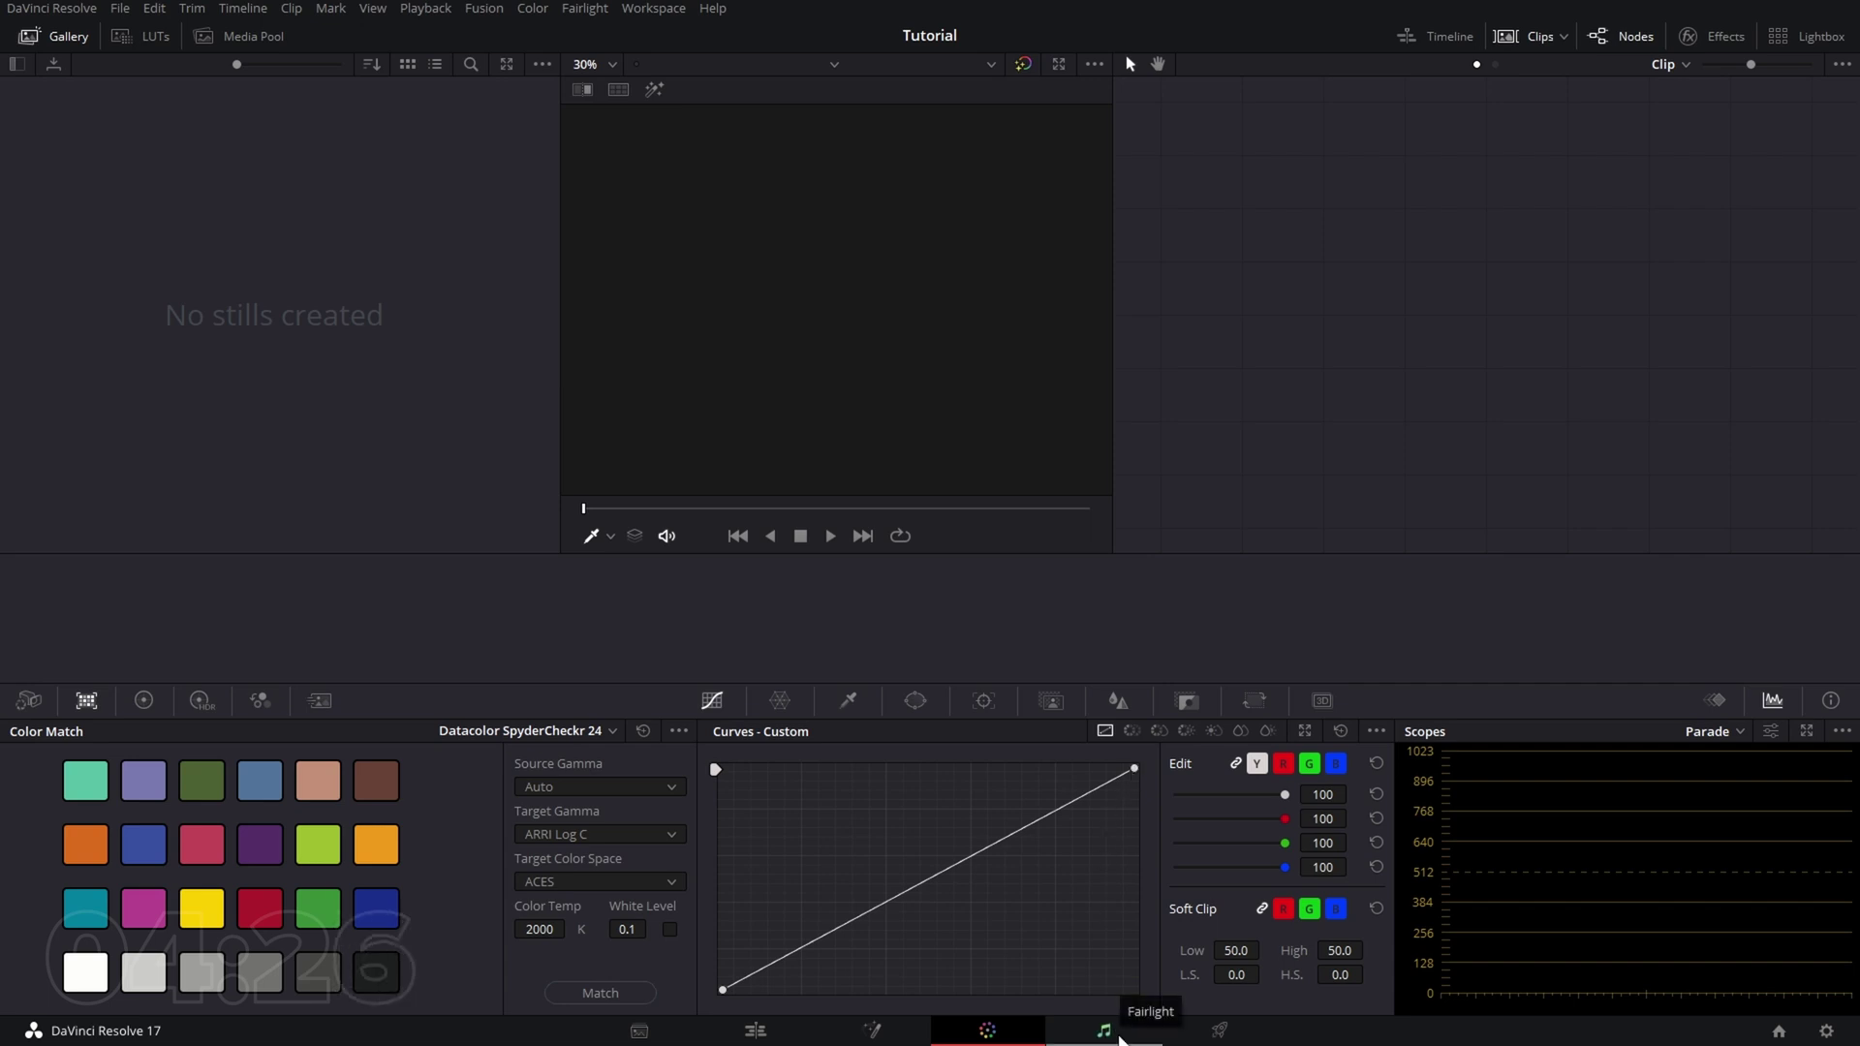
- Go to the Fairlight page from the bottom page bar
left_click(1119, 1036)
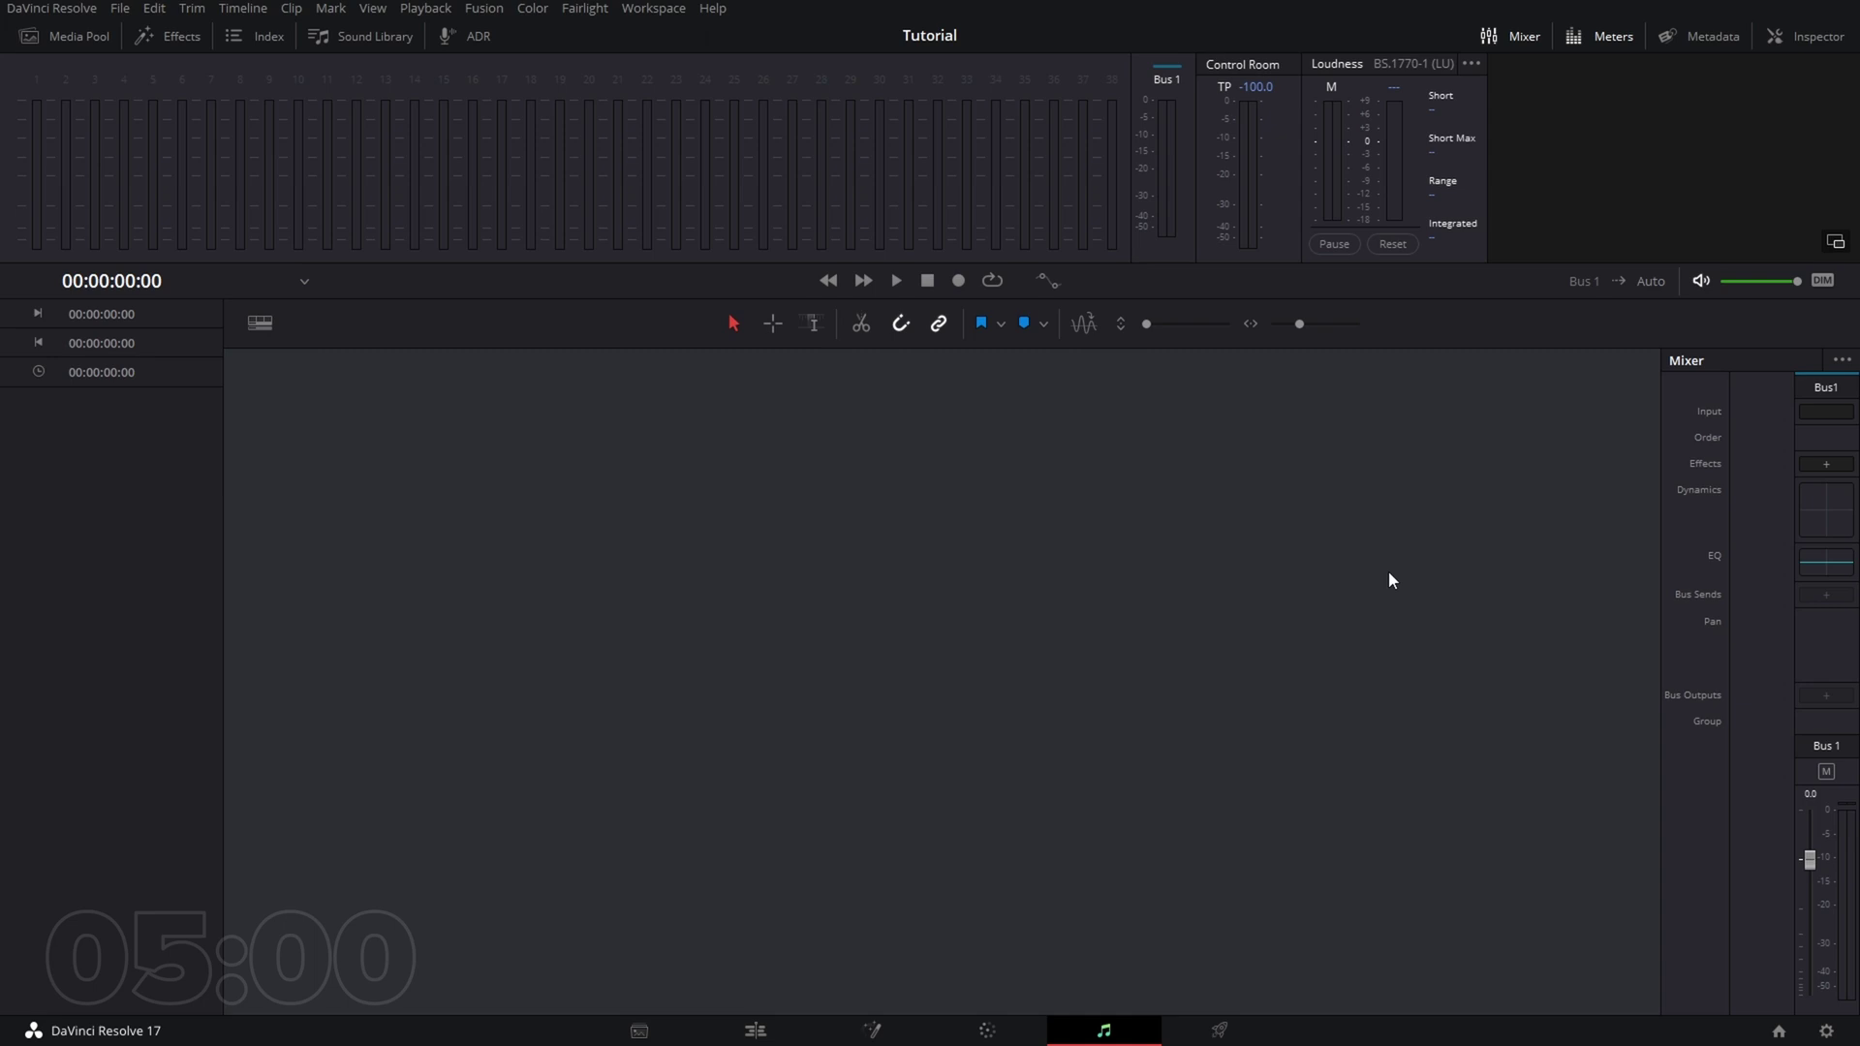
- Go to the Deliver page from the rocket tab in the page bar
left_click(1217, 1030)
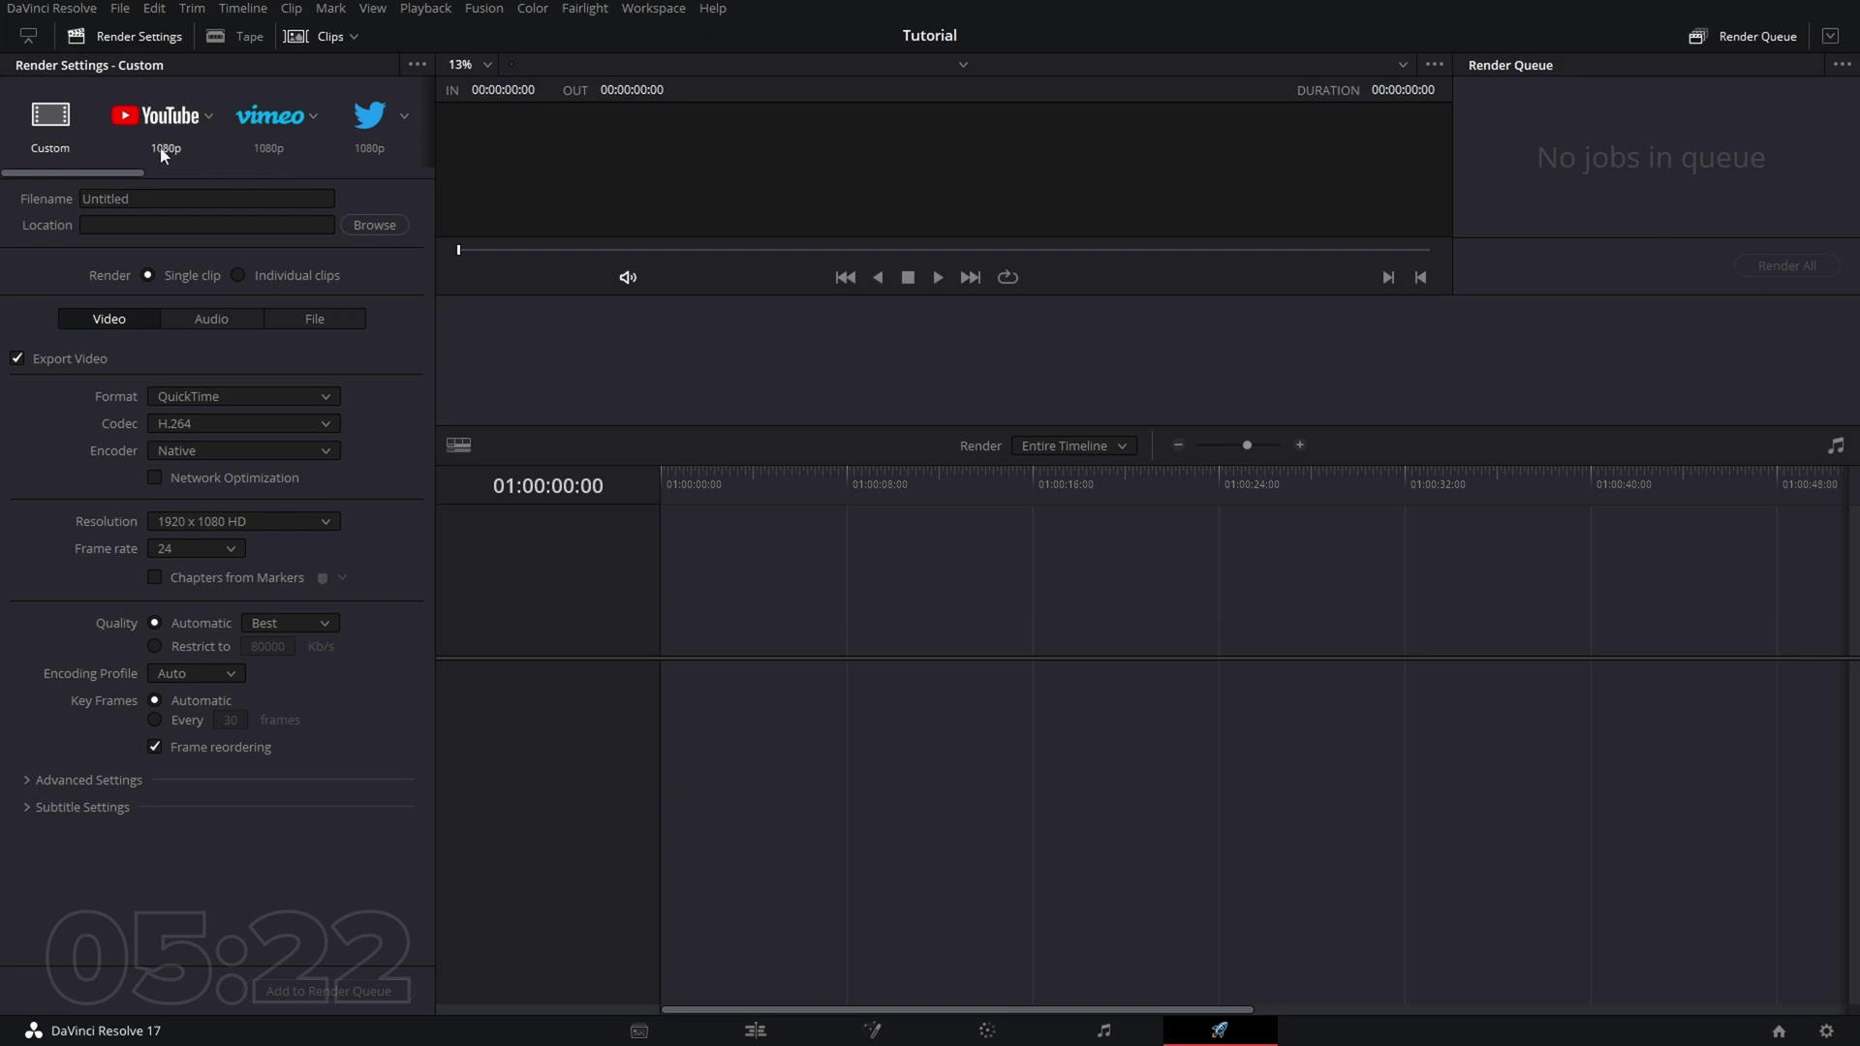
- Choose the YouTube render preset, trying 2160p and then 720p resolutions
left_click_drag(122, 166, 51, 167)
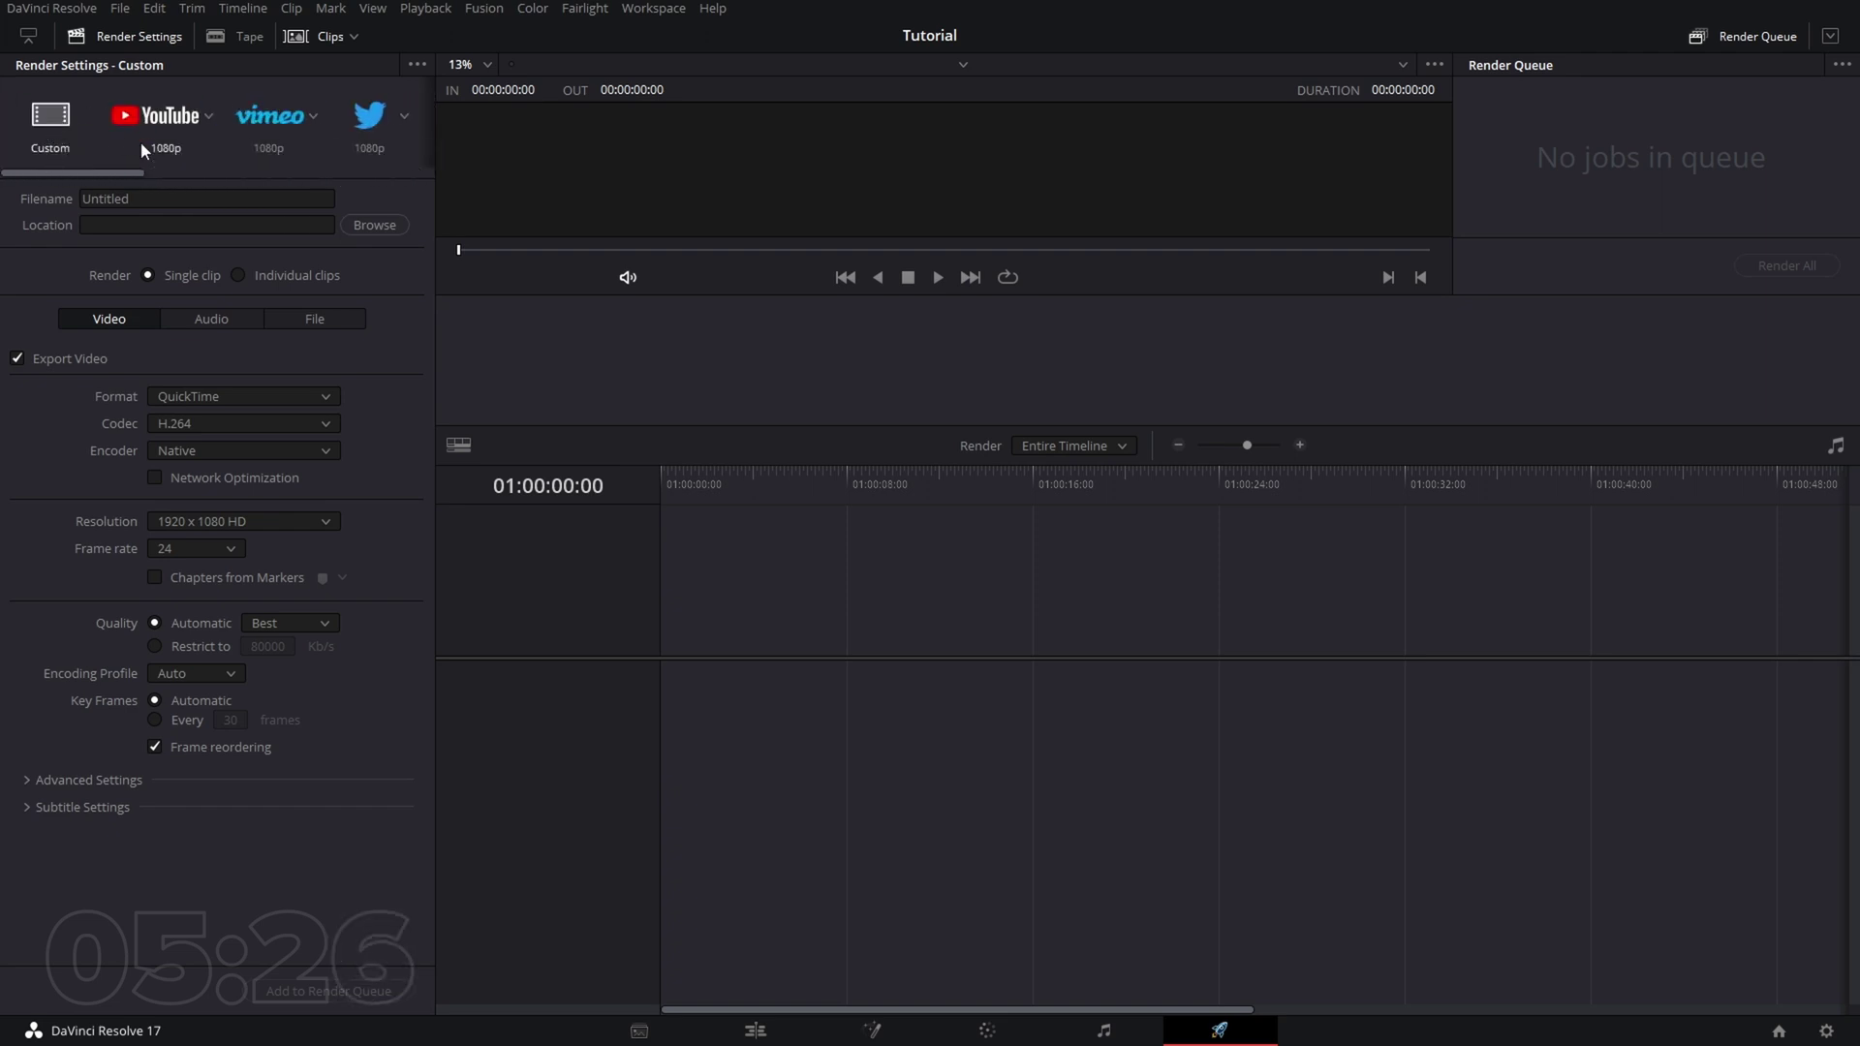
left_click(170, 124)
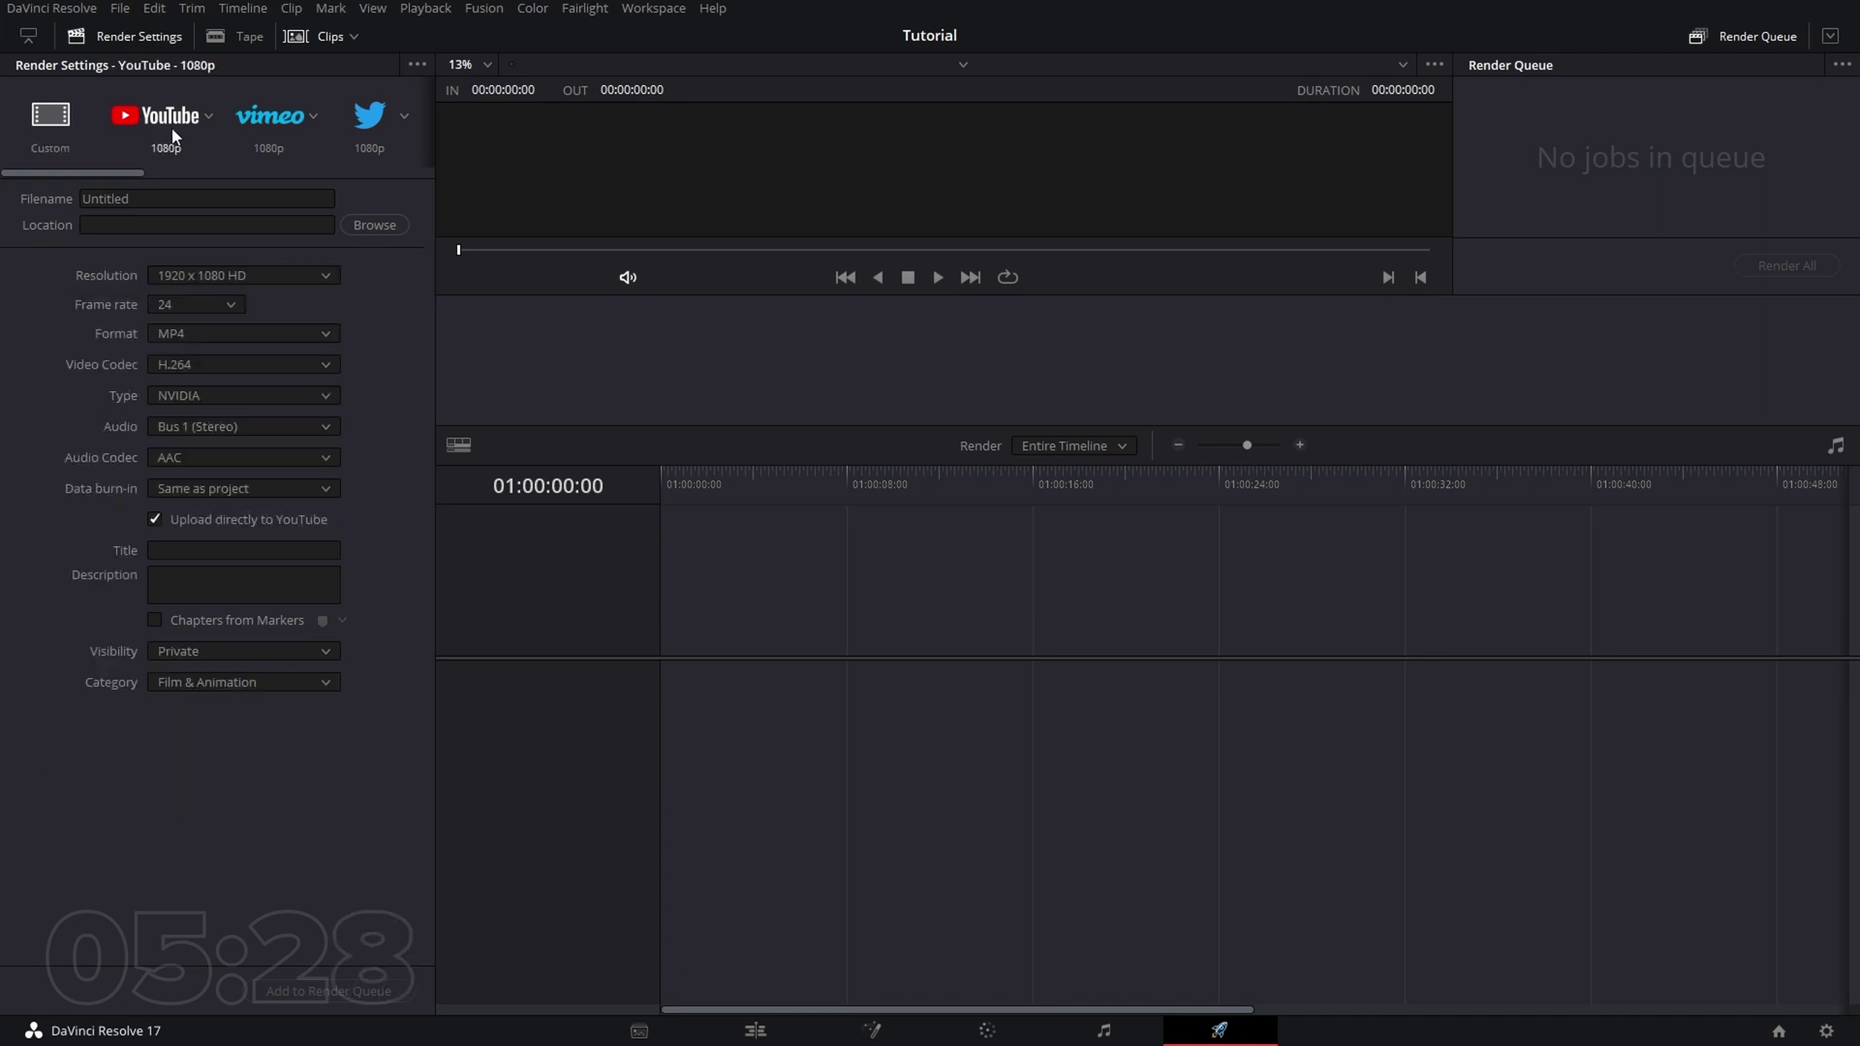
left_click(210, 120)
left_click(137, 190)
left_click(210, 120)
left_click(165, 155)
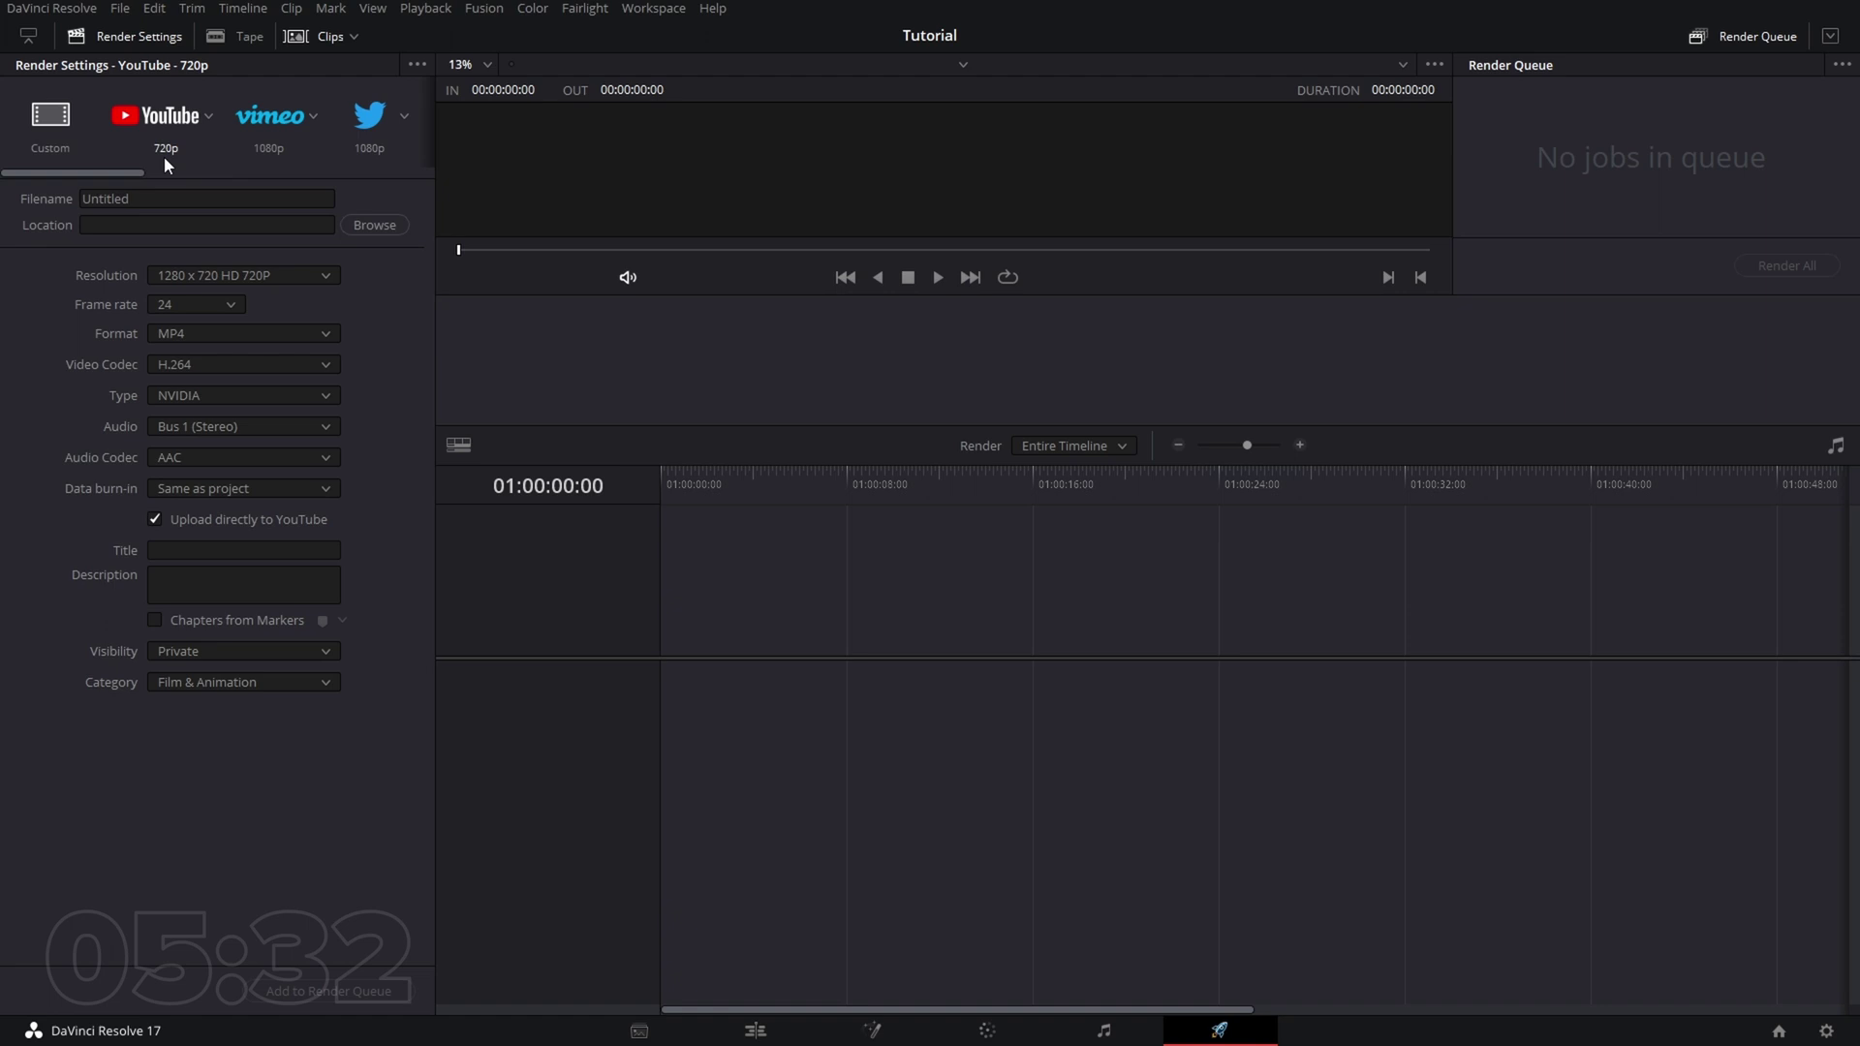
- Keep the render at 24 fps frame rate, MP4 format and H.264 codec
left_click(218, 302)
left_click(323, 300)
left_click(206, 333)
left_click(339, 320)
left_click(261, 363)
left_click(262, 364)
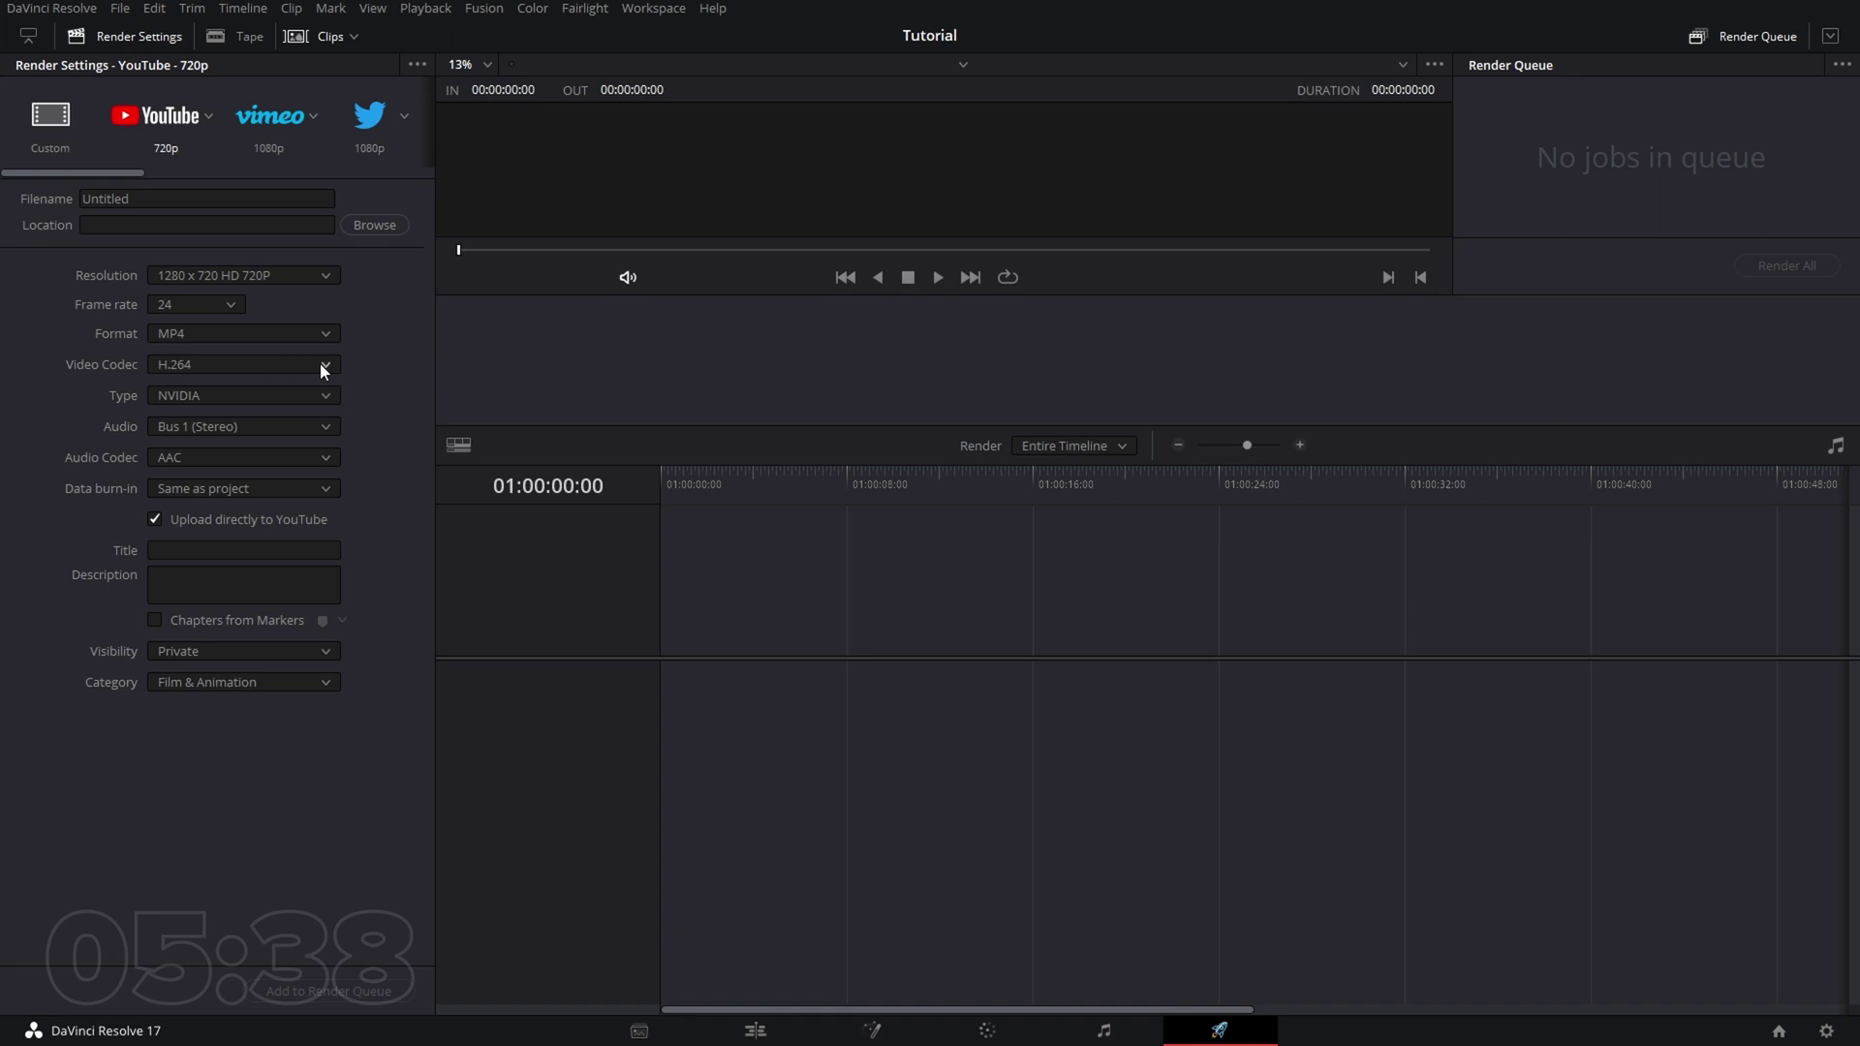
- Switch the YouTube preset to 1080p, then cancel the save-location browser
mouse_move(101, 172)
left_mouse_down()
mouse_move(425, 171)
mouse_move(100, 170)
left_mouse_up()
left_click(214, 133)
left_click(158, 176)
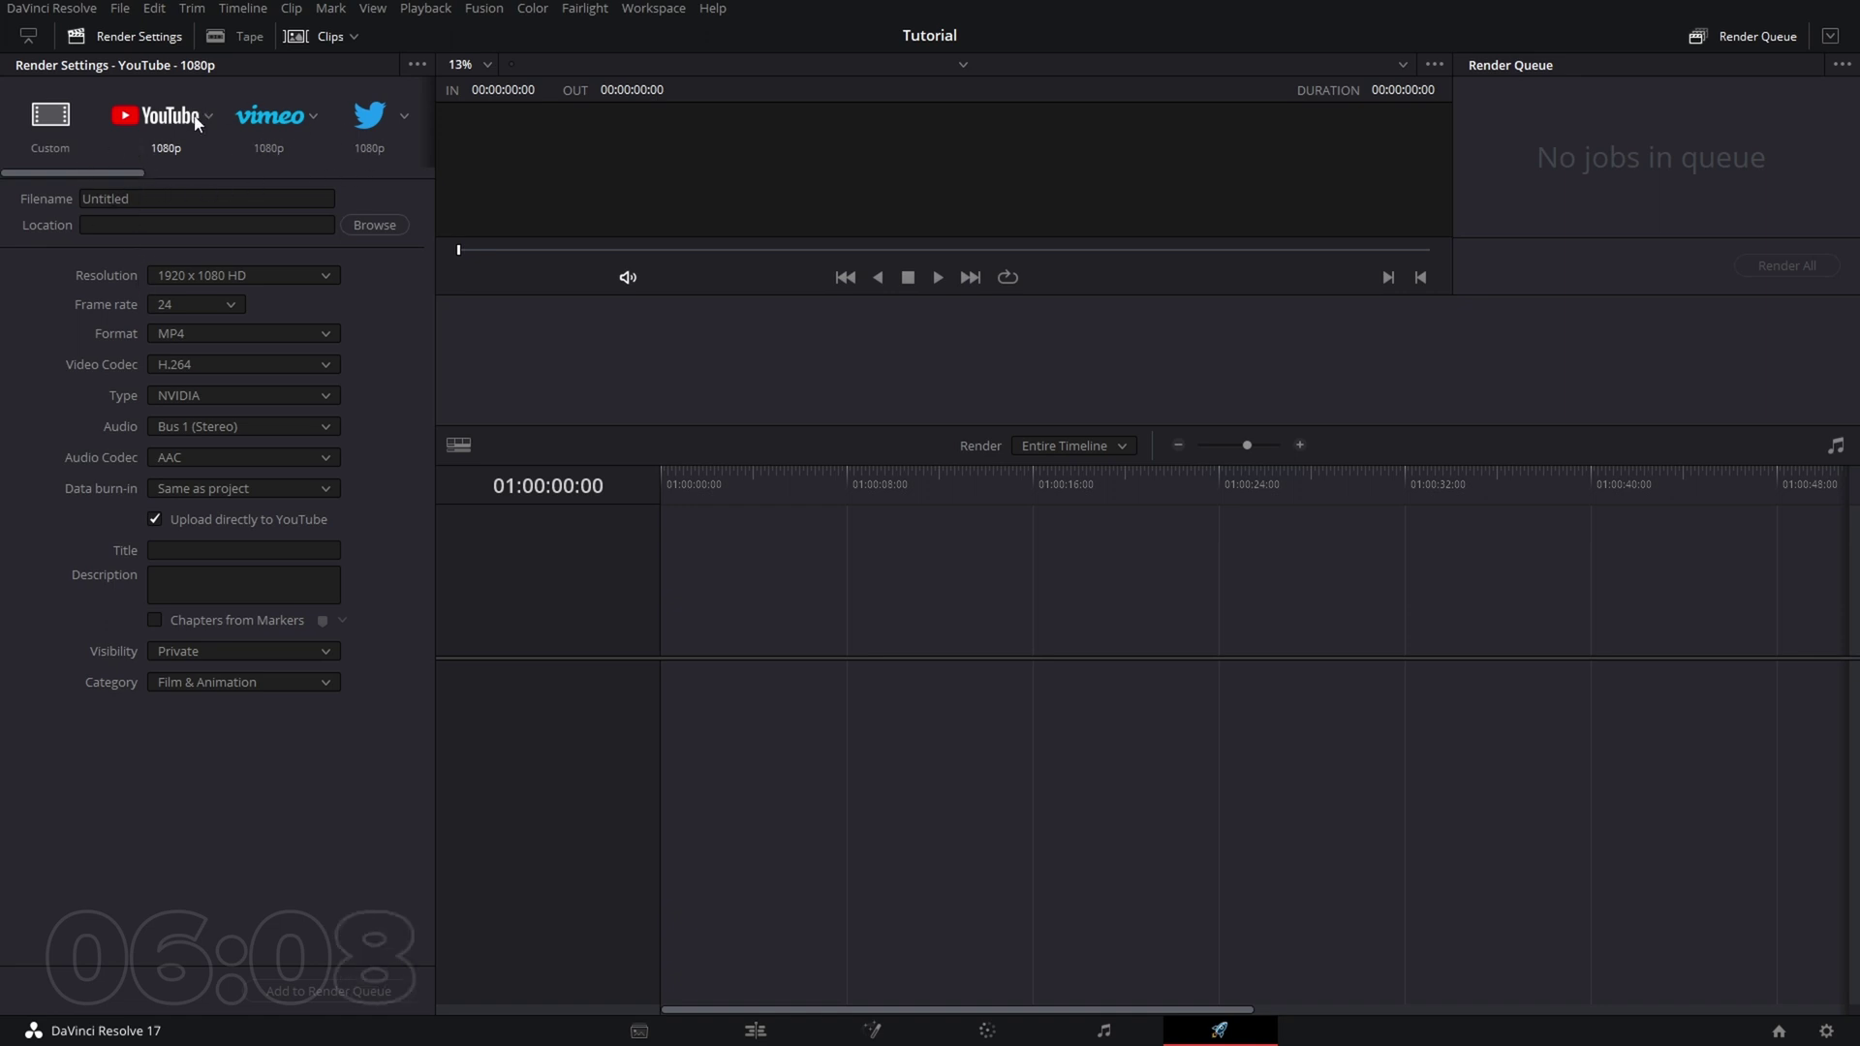
left_click(356, 230)
left_click(854, 491)
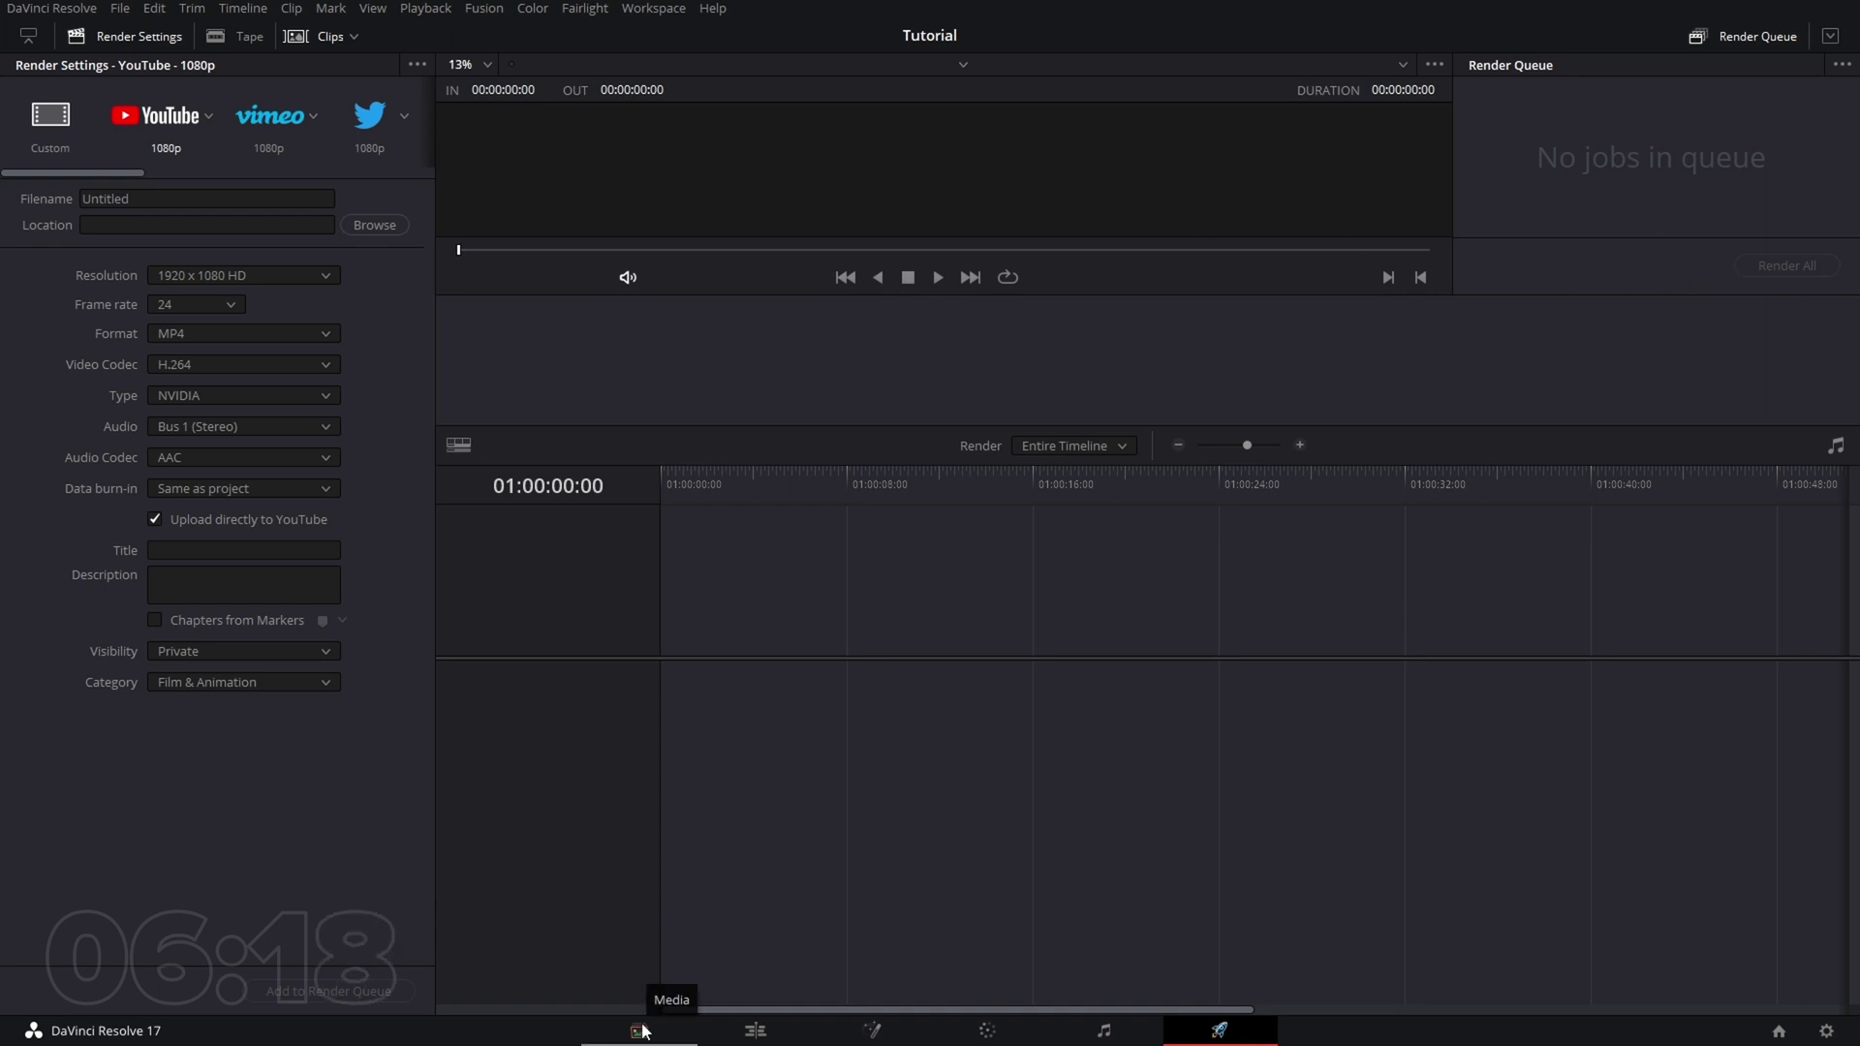
- Return to the Edit page, show the Media Pool and widen it
left_click(755, 1032)
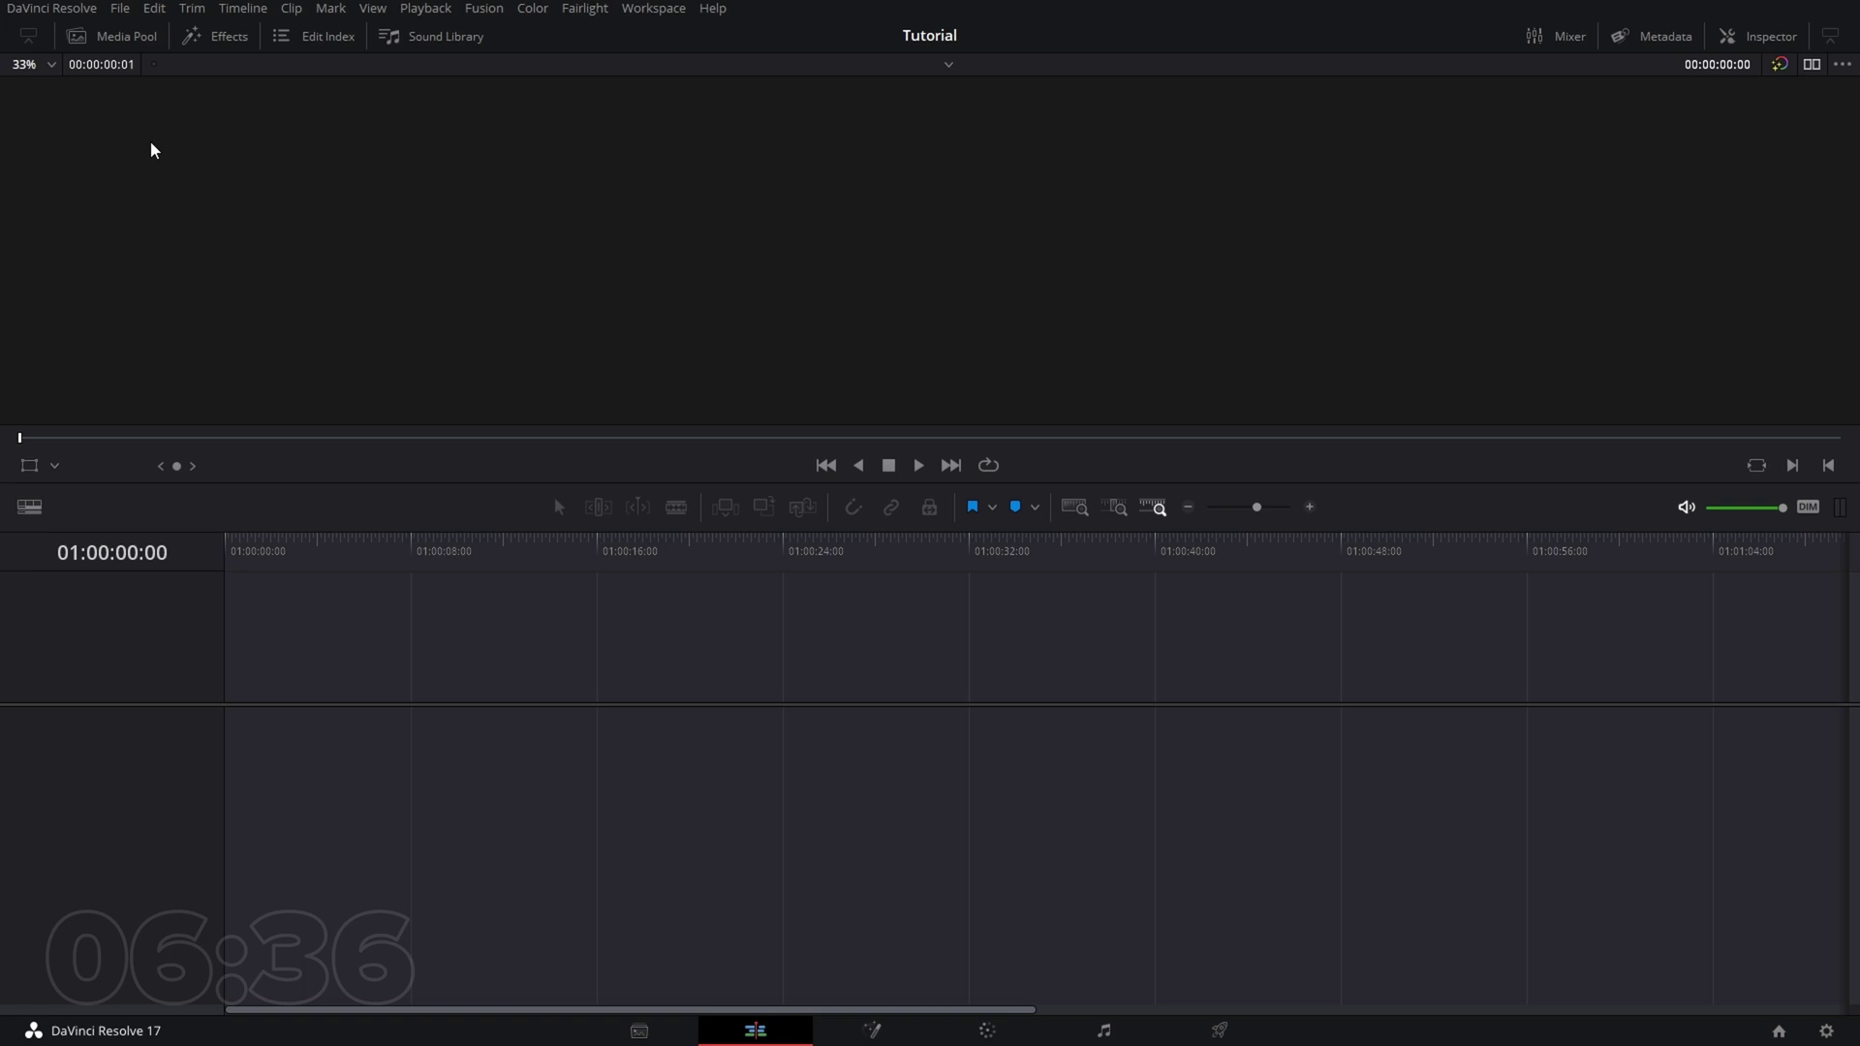
left_click(112, 38)
left_click_drag(387, 282, 446, 284)
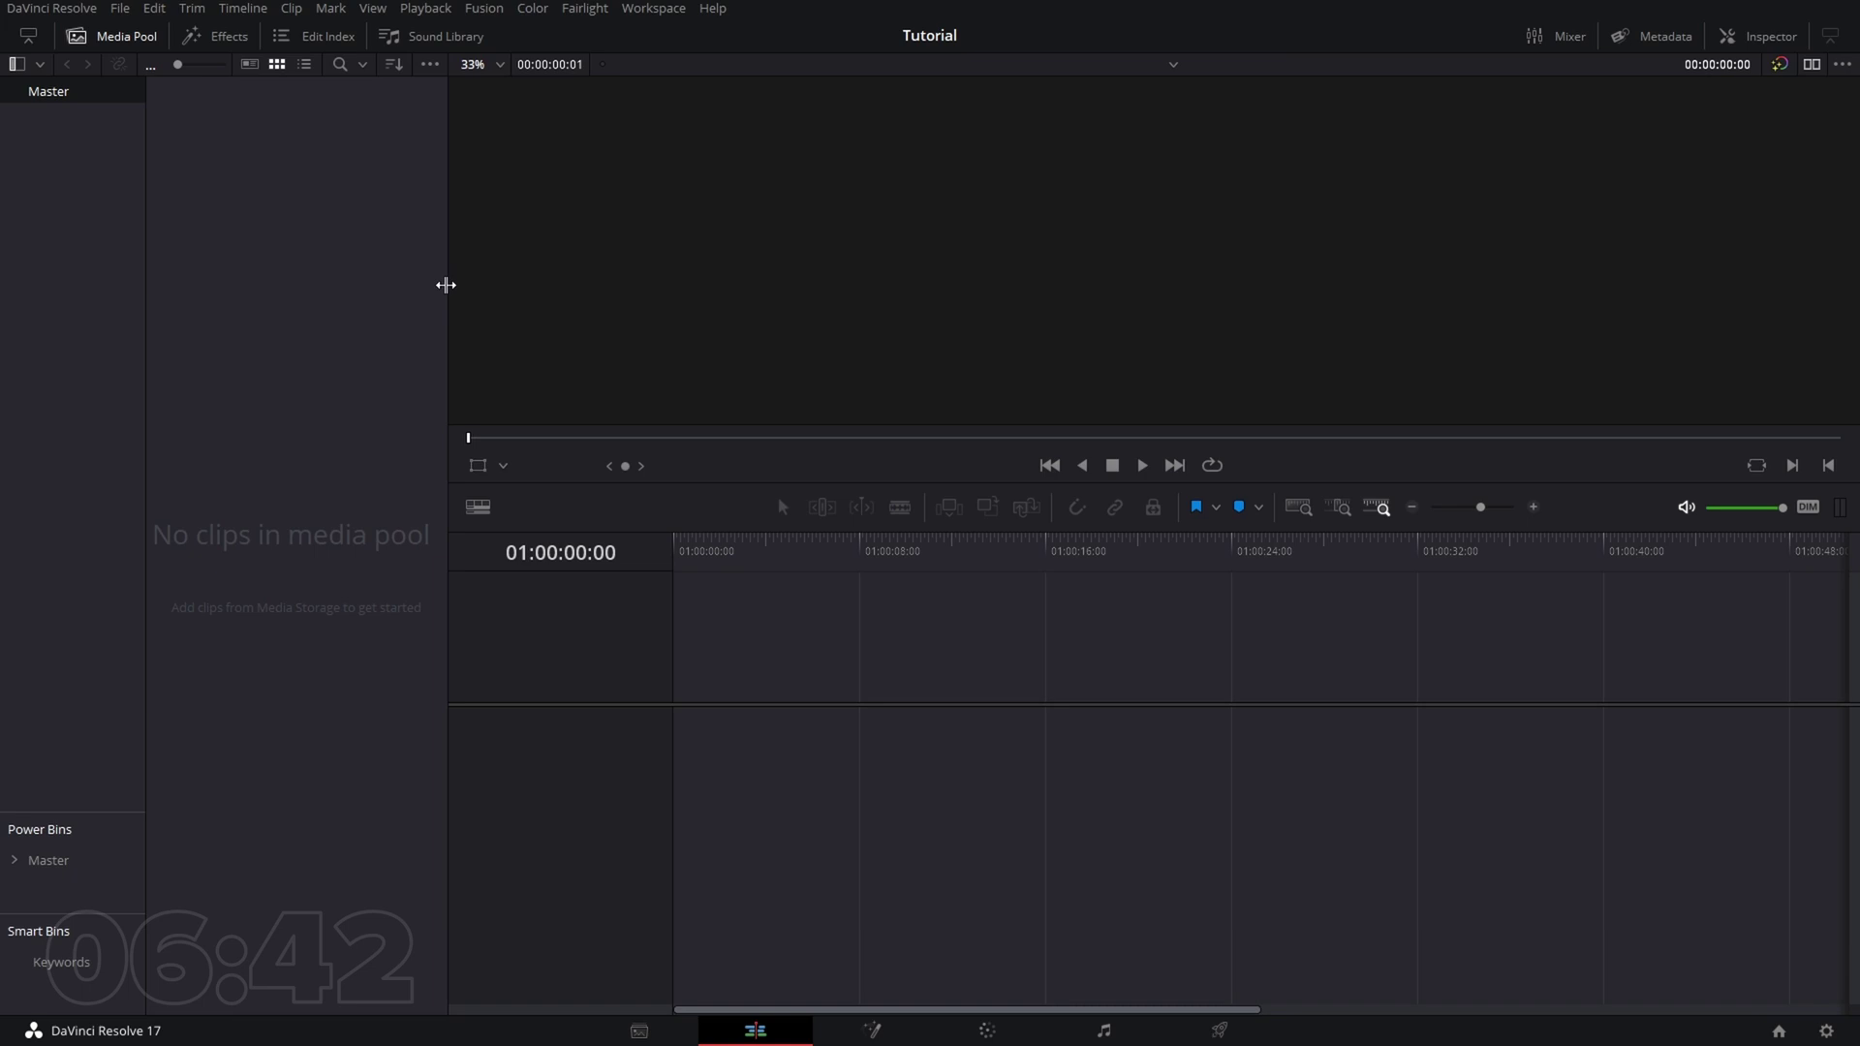
- Adjust the Media Pool height and width so the timeline spans the full window width
left_click(30, 44)
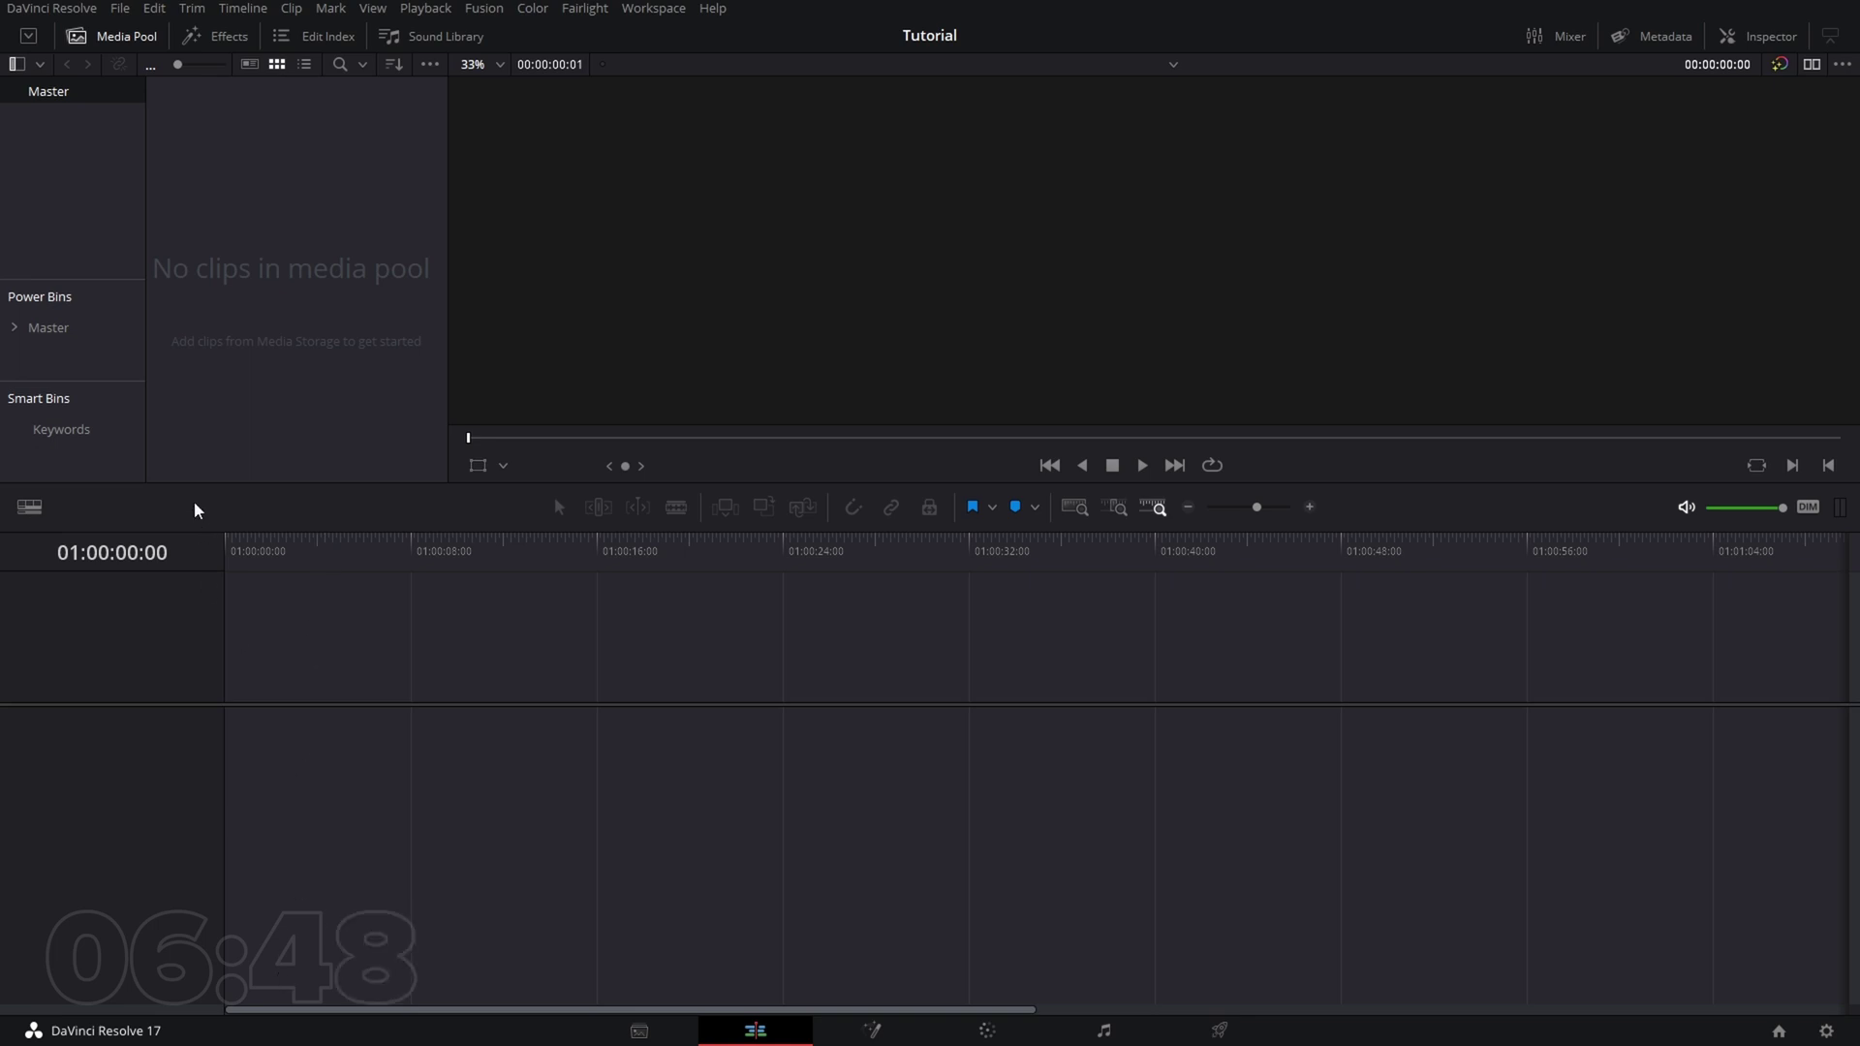
left_click(28, 38)
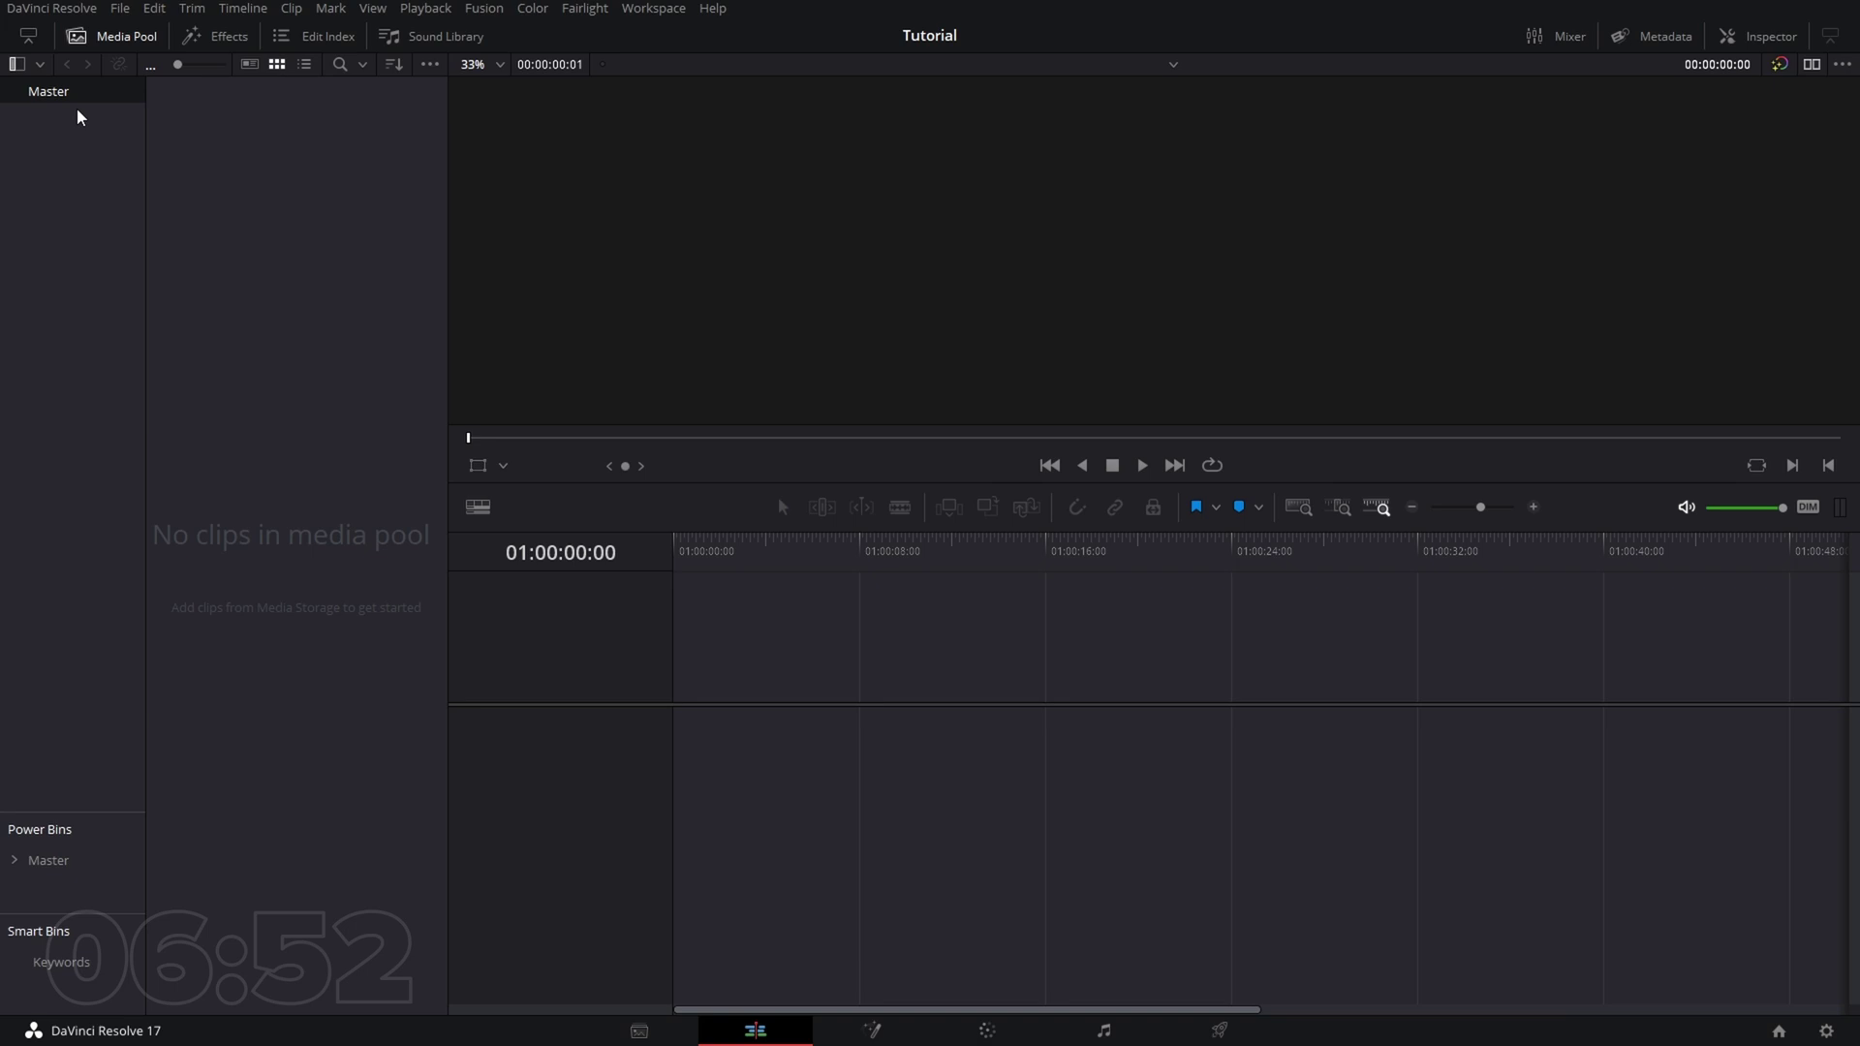
left_click(28, 38)
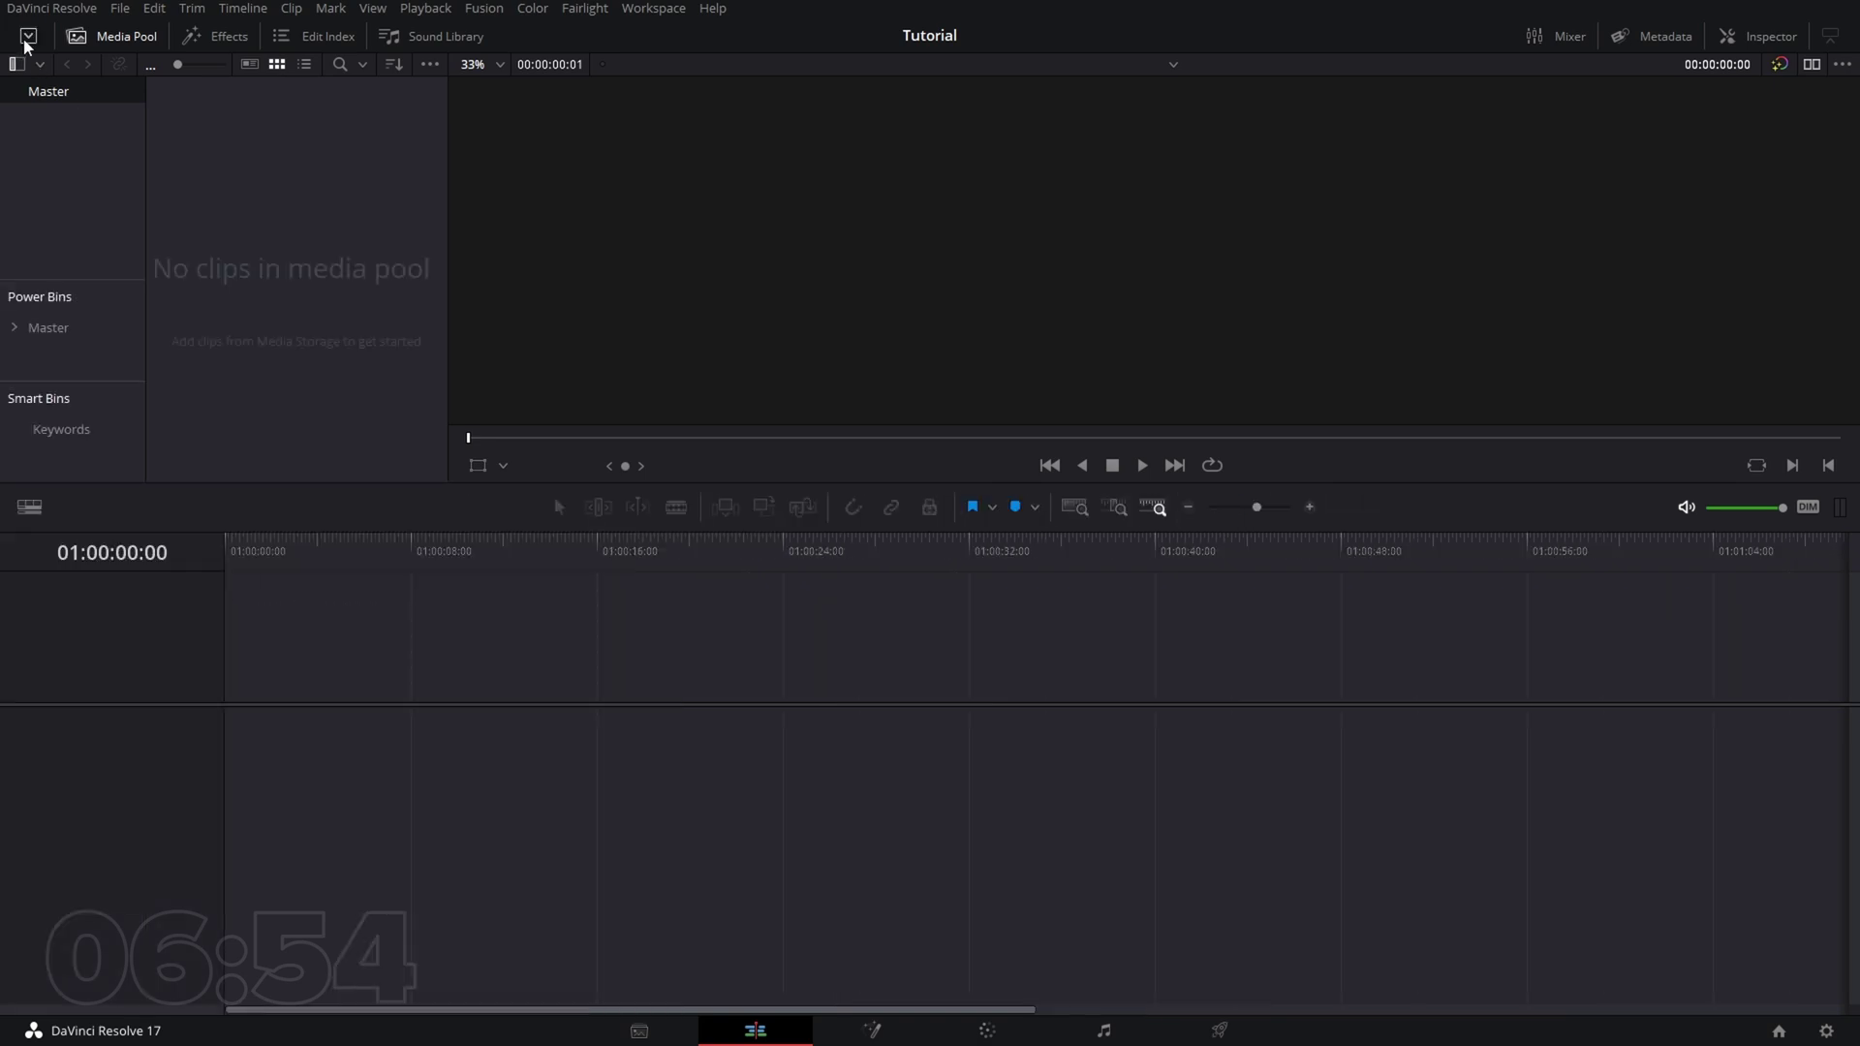
left_click_drag(446, 266, 805, 285)
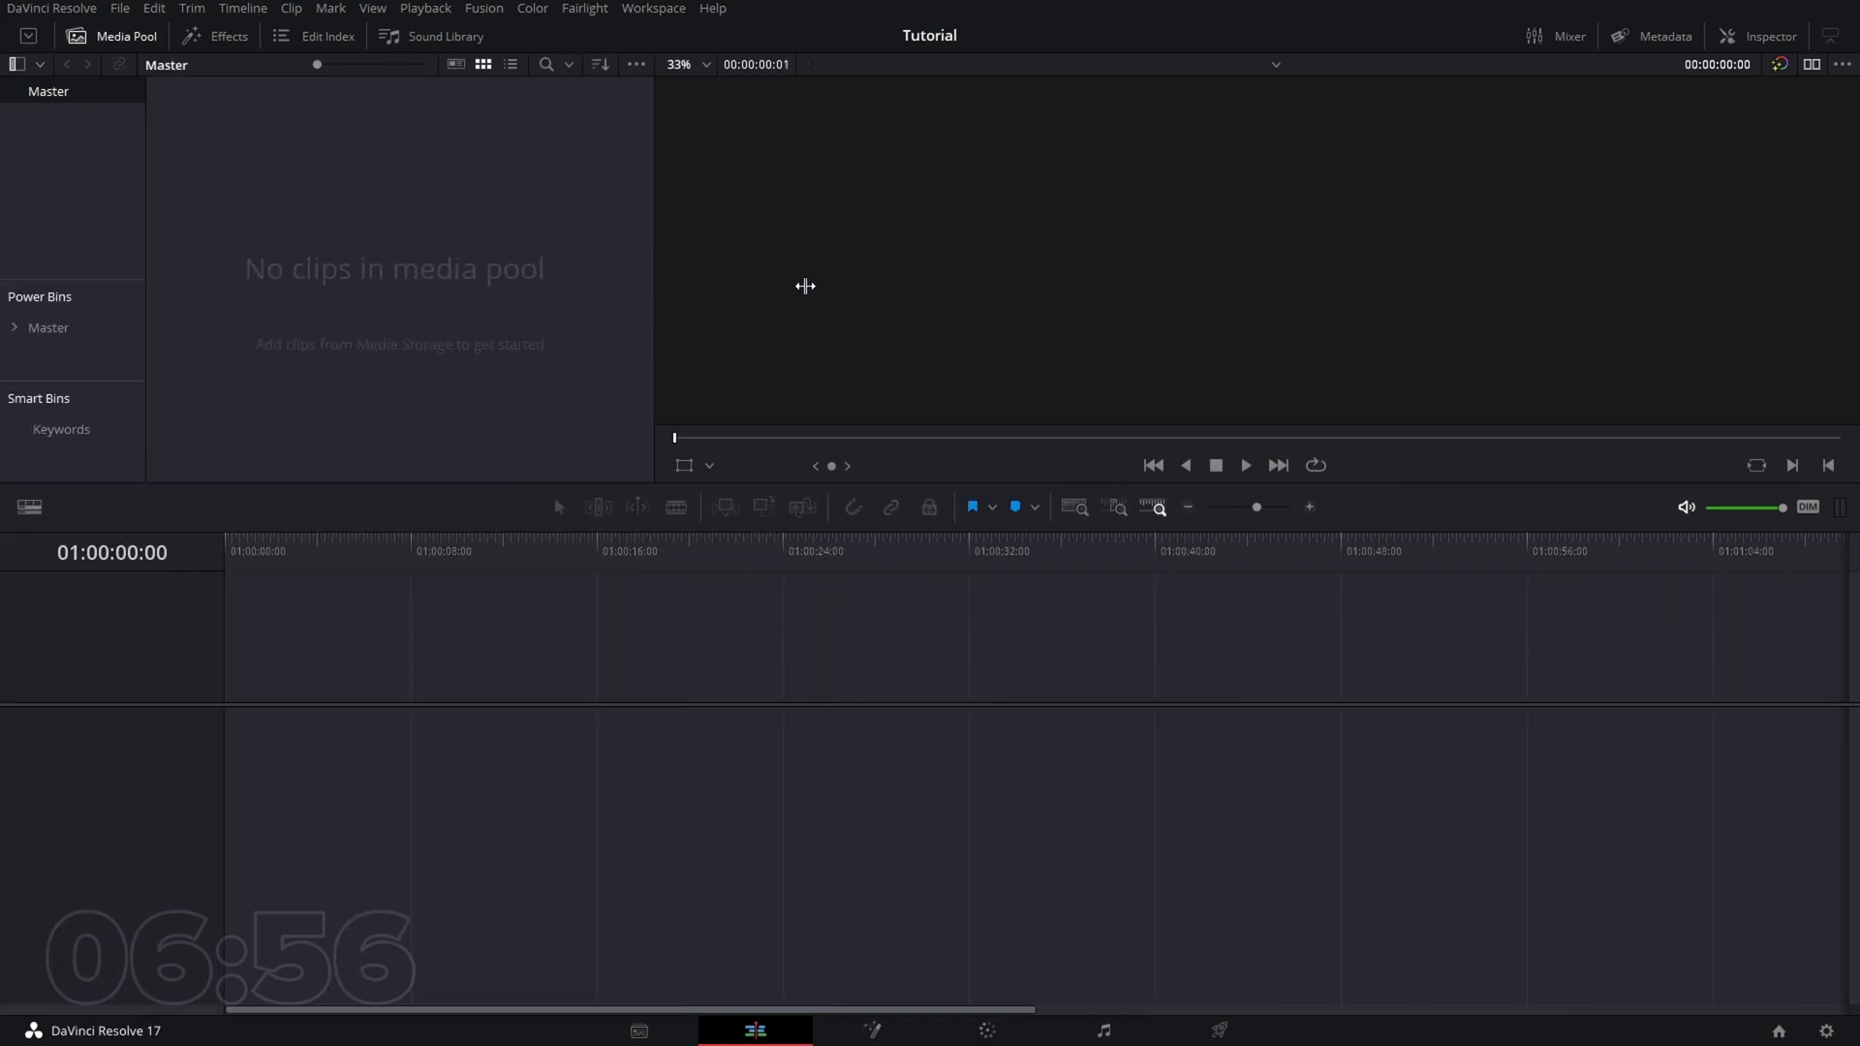
left_click(28, 39)
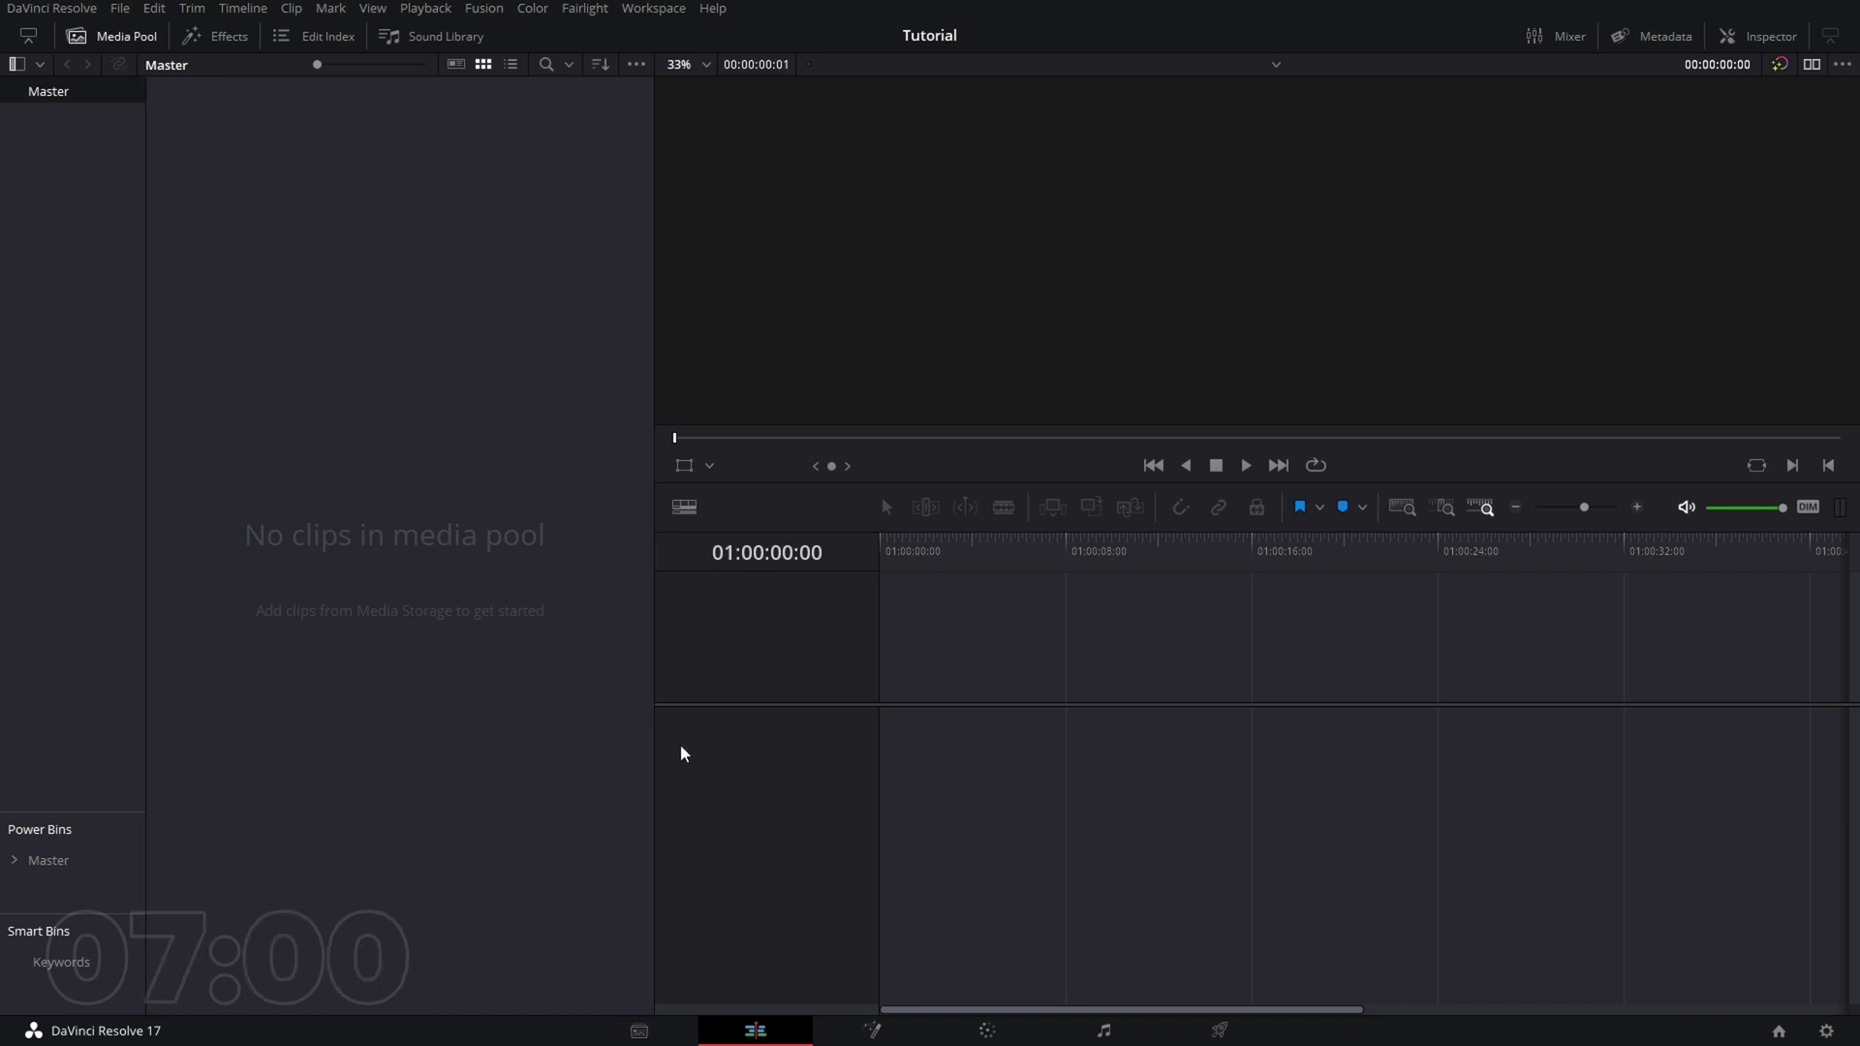
left_click(141, 38)
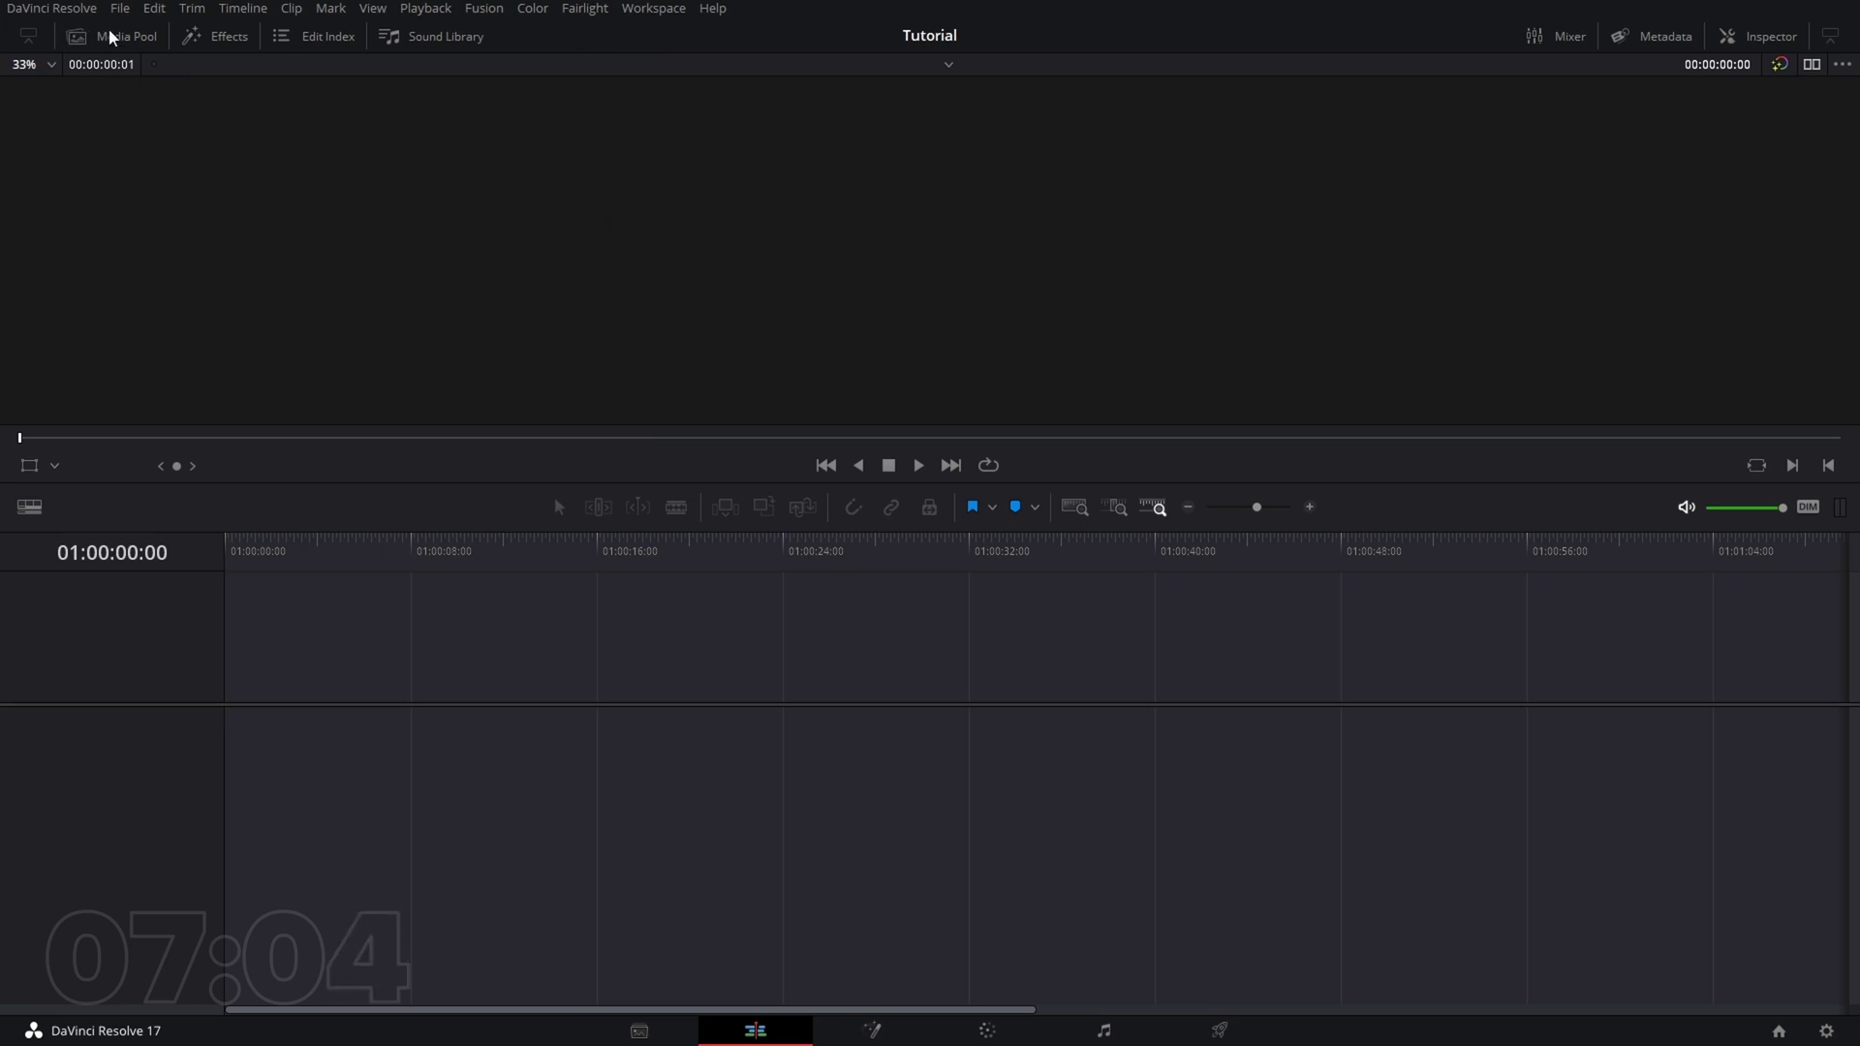
left_click(108, 37)
left_click(33, 38)
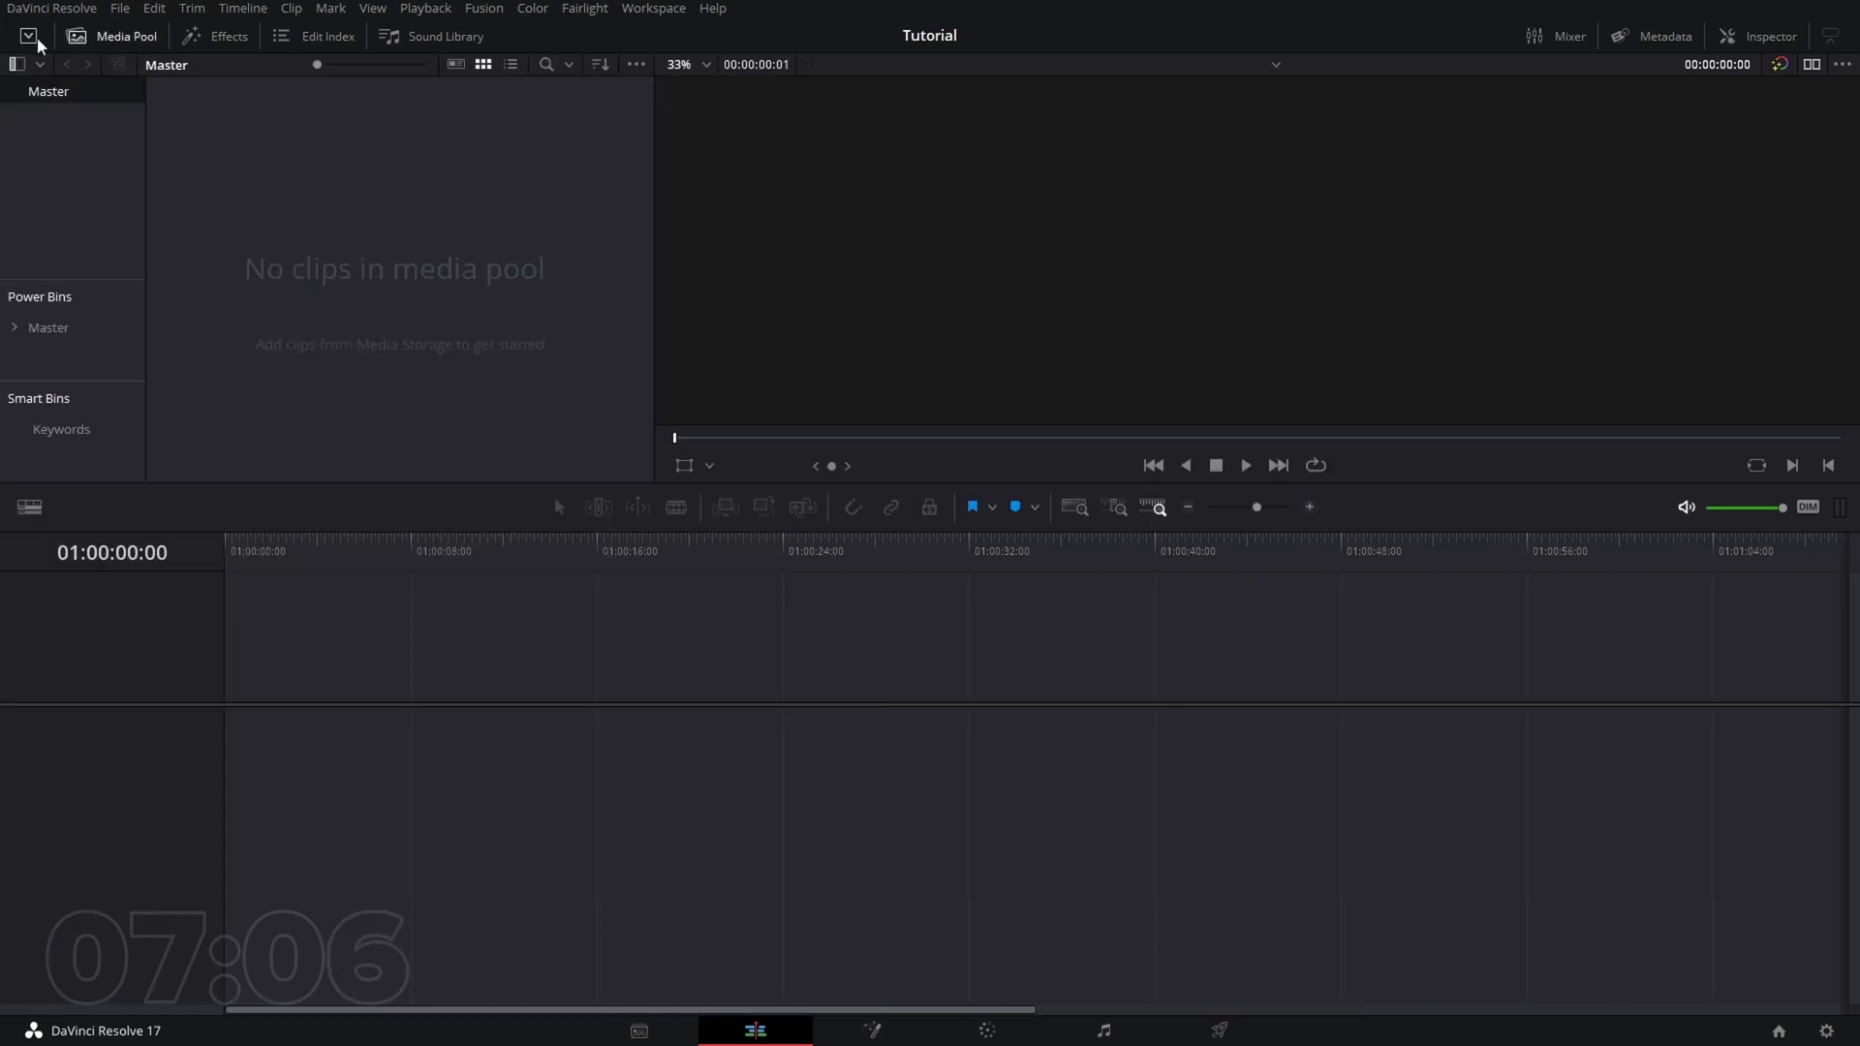
- Open the Effects library and browse the Video Transitions and Generators
left_click(227, 36)
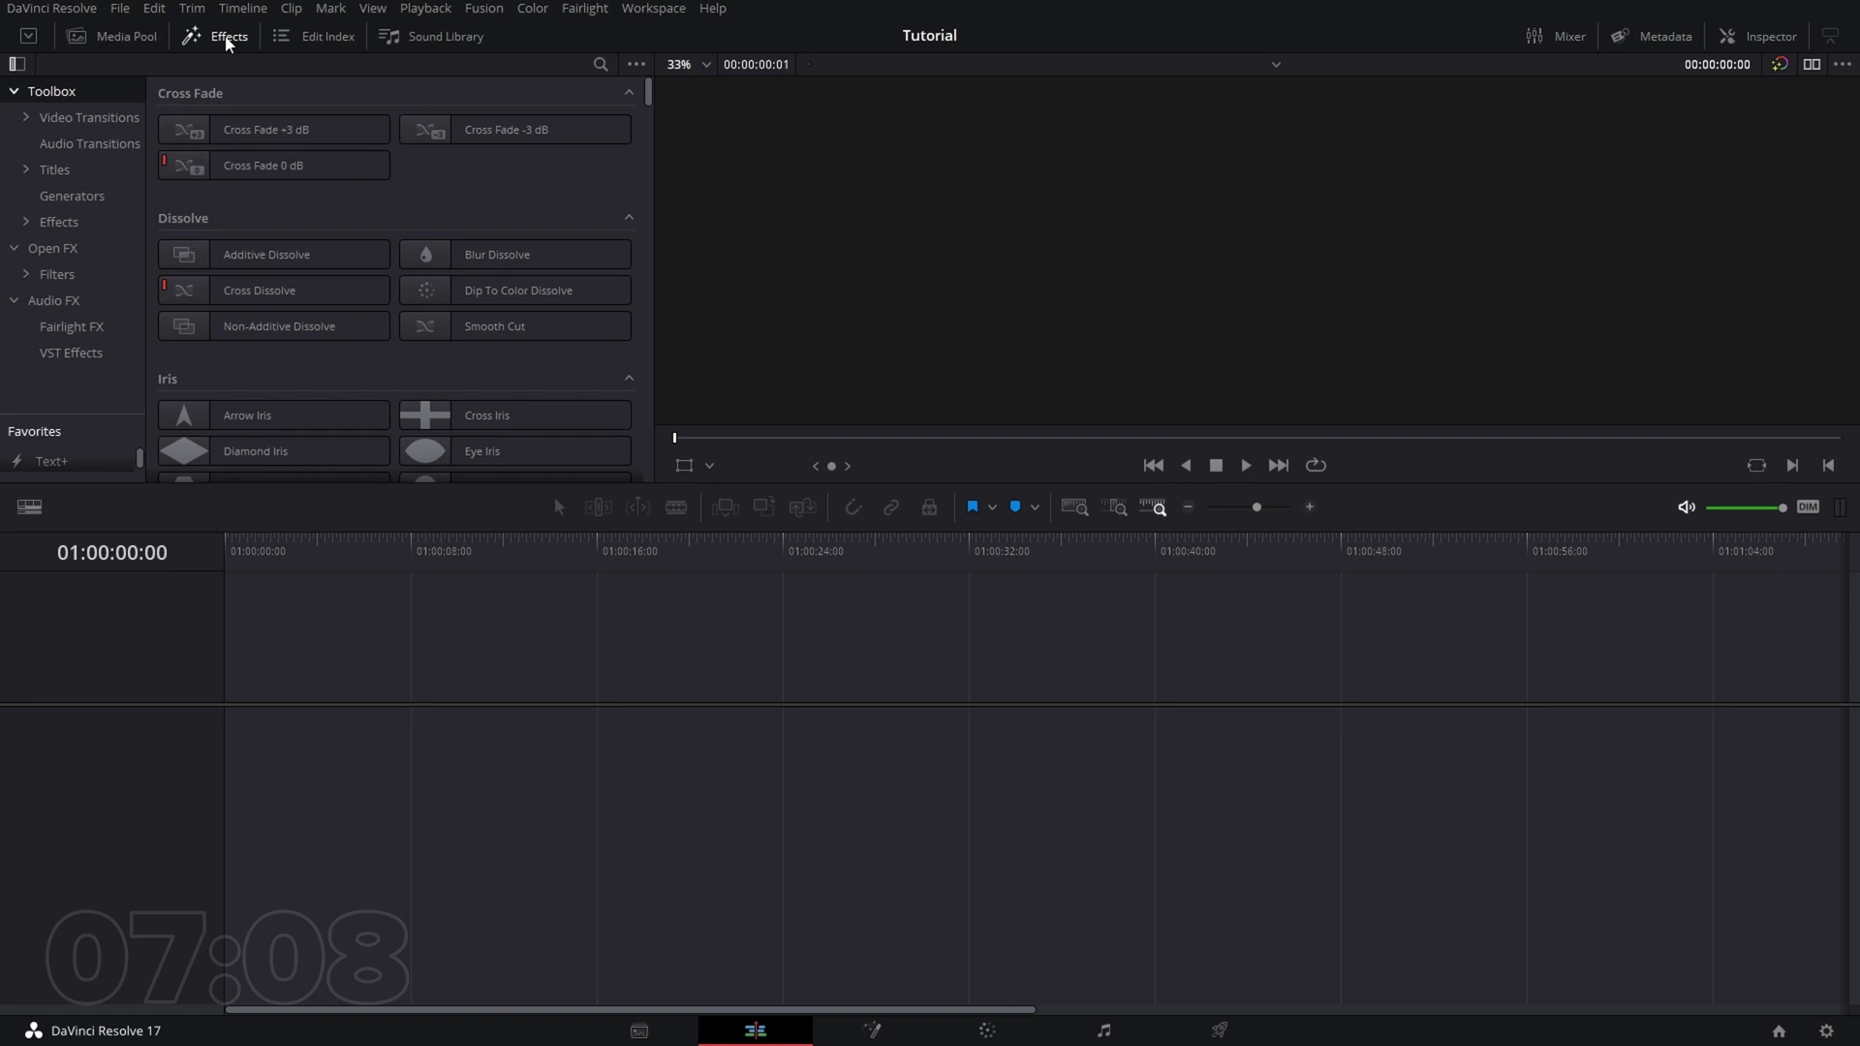
left_click(280, 173)
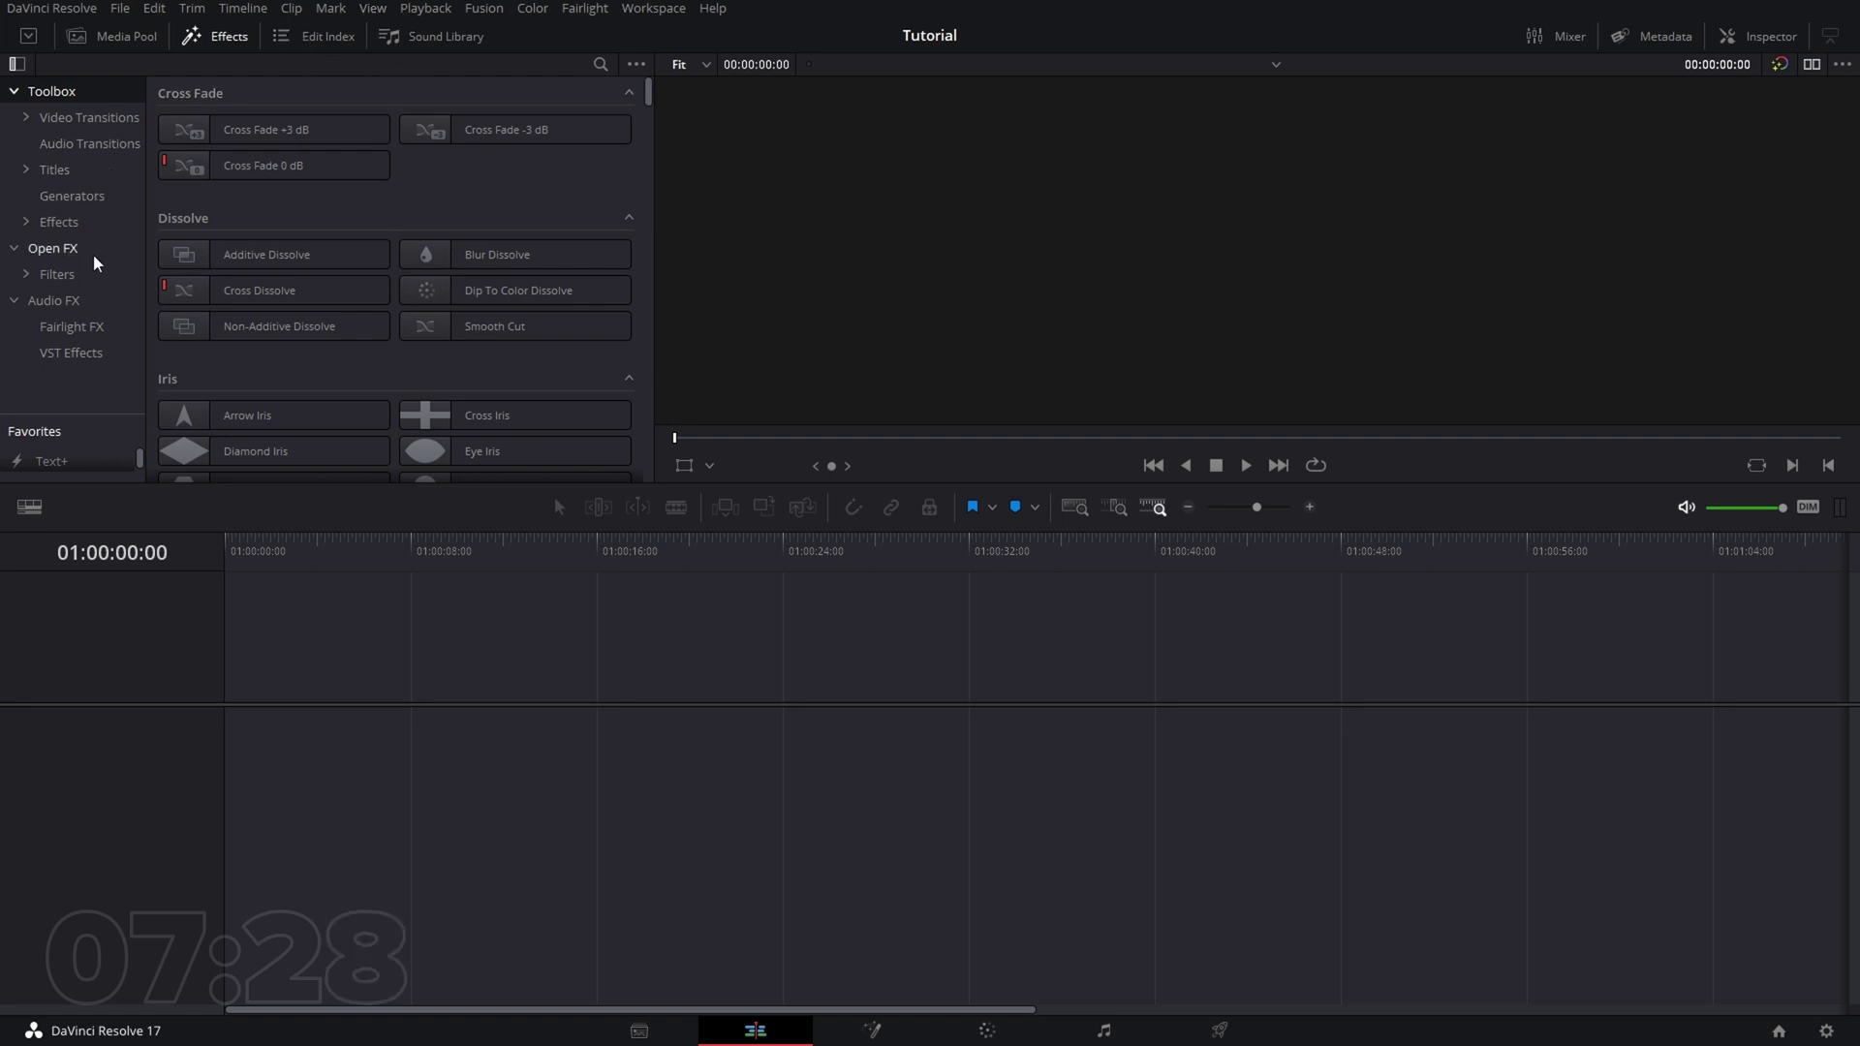
left_click(78, 116)
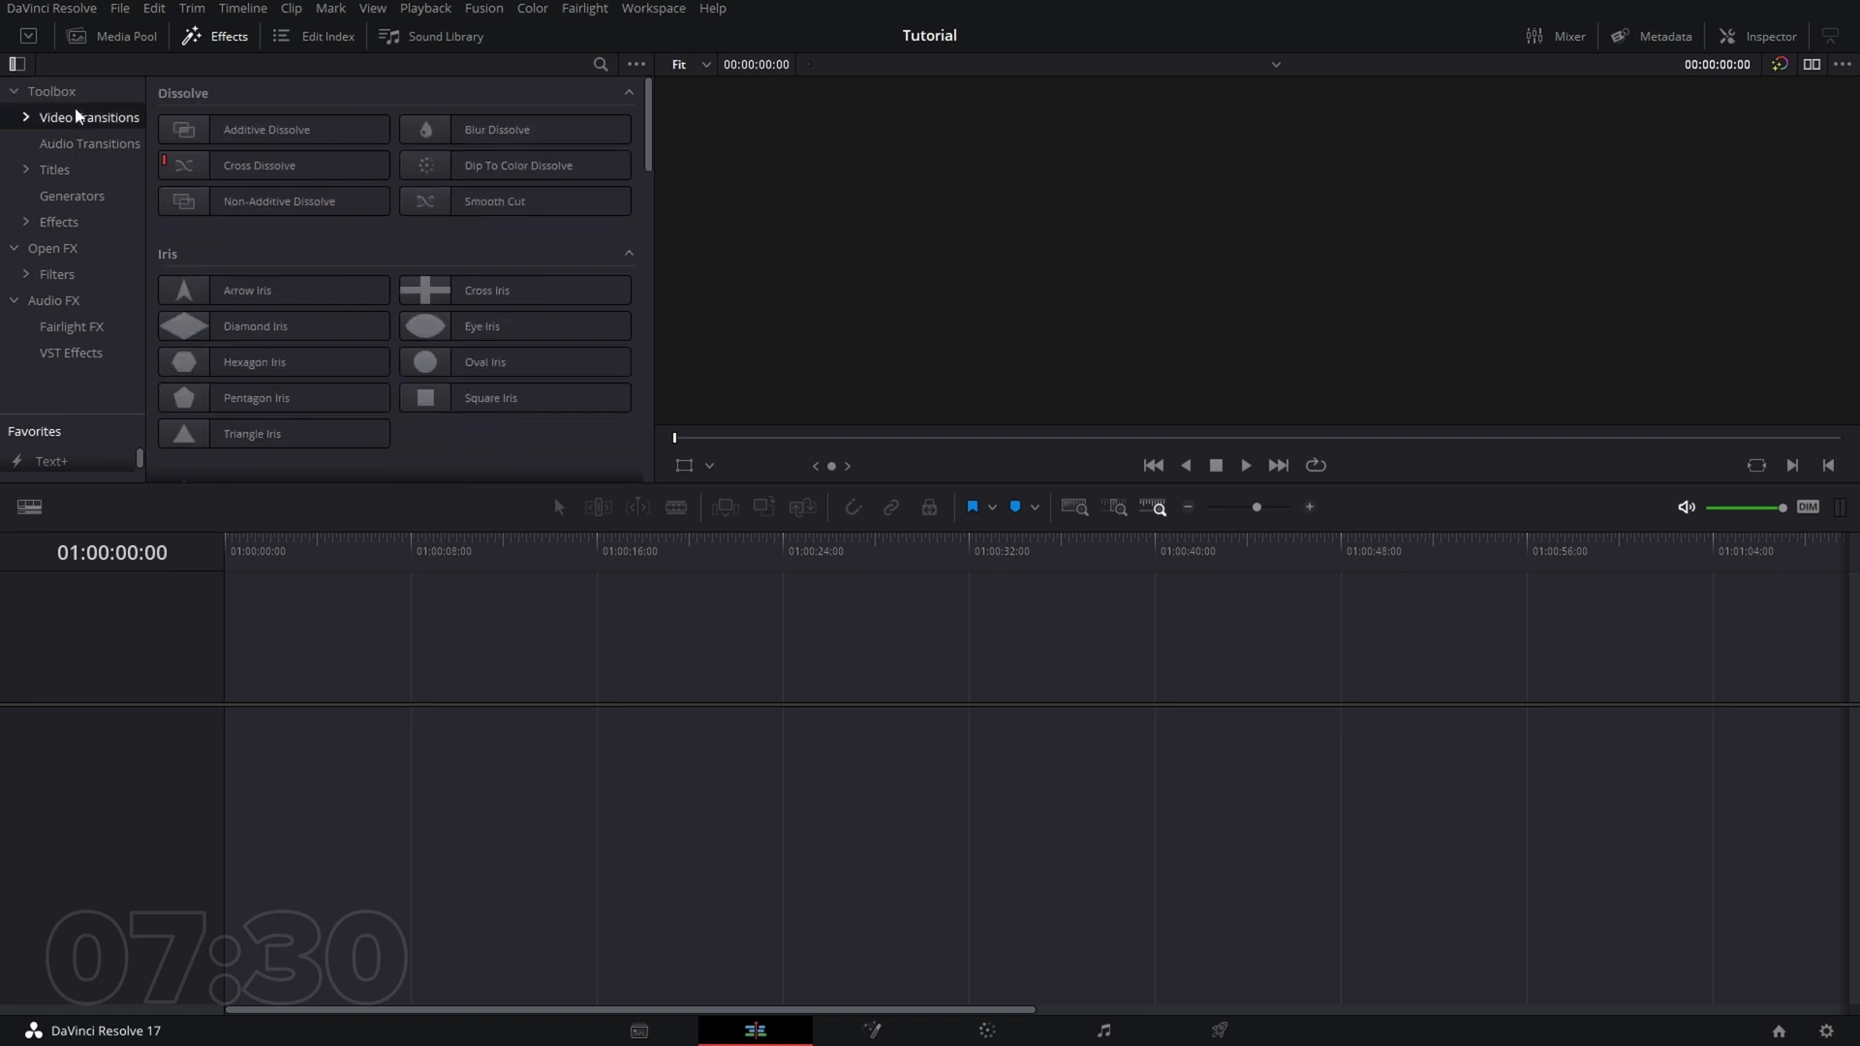
scroll(422, 291, "down", 10)
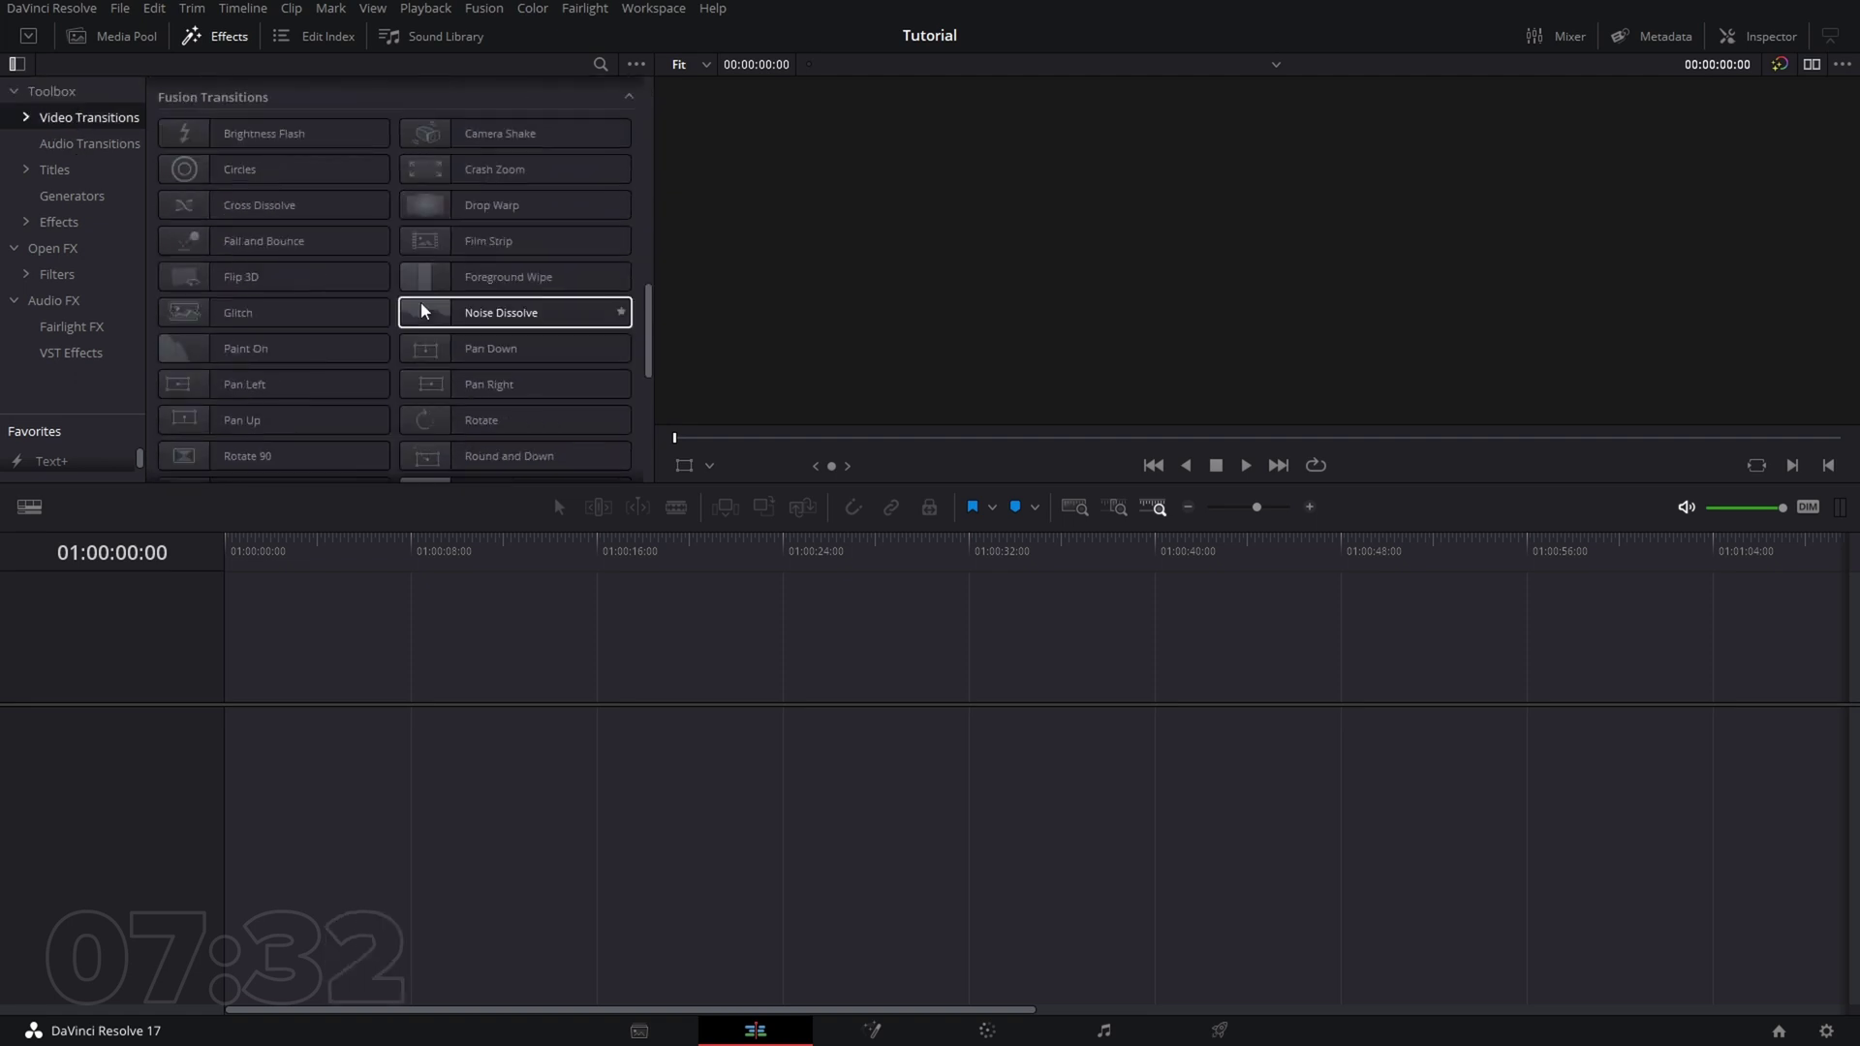
left_click(69, 197)
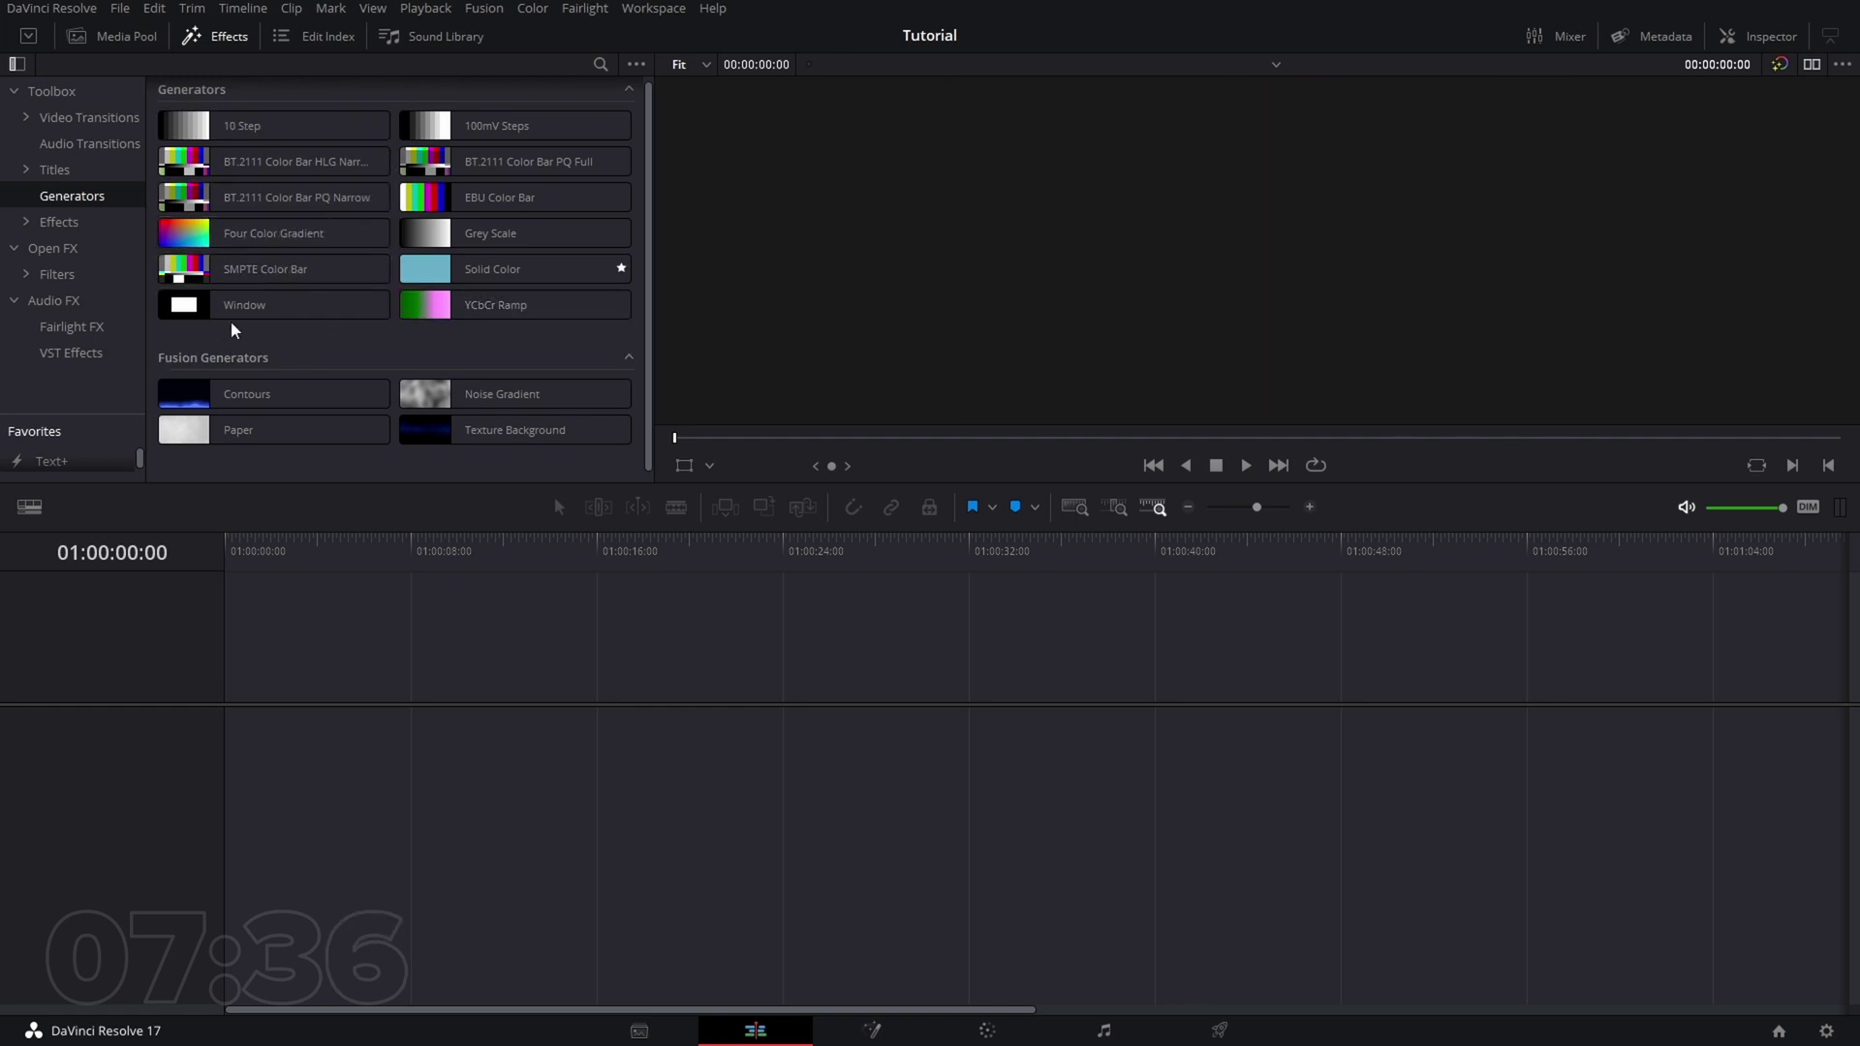
- Browse the Effects and Open FX > Filters categories, then show the empty Edit Index
left_click(56, 222)
left_click(27, 223)
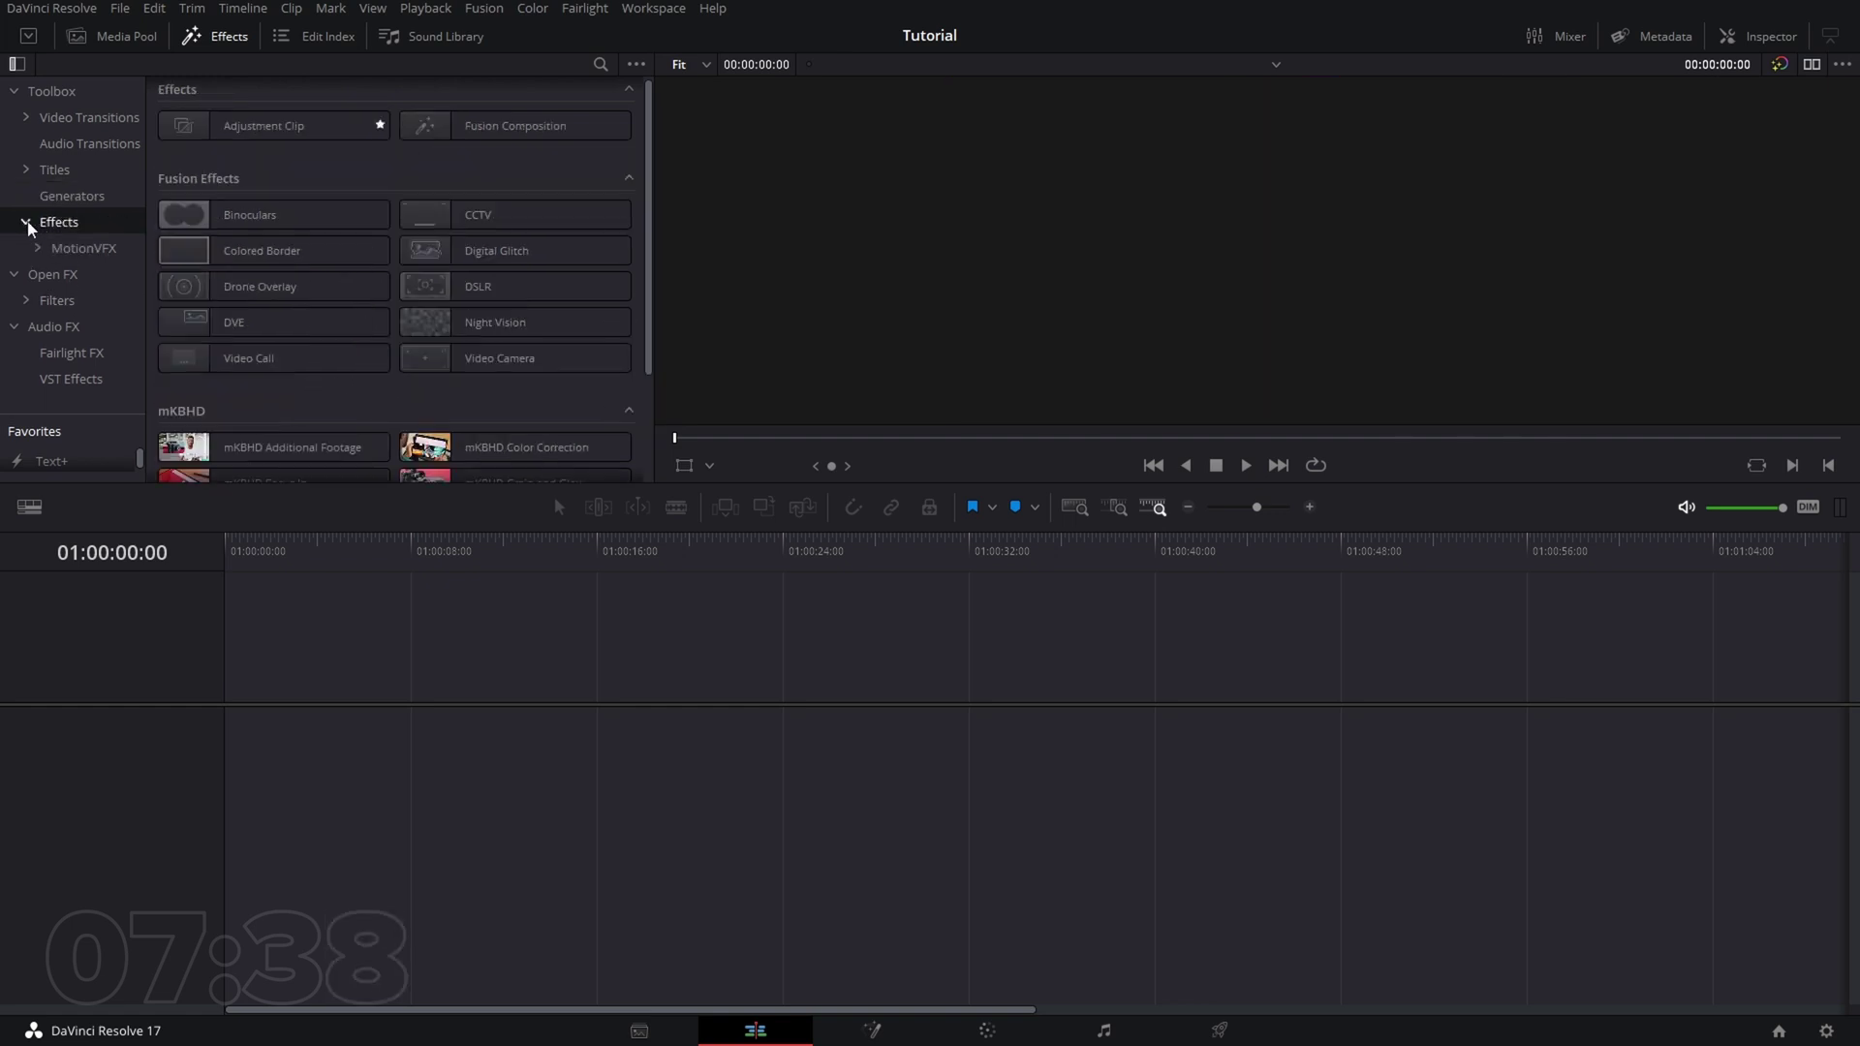
left_click(16, 279)
left_click(25, 296)
left_click(61, 329)
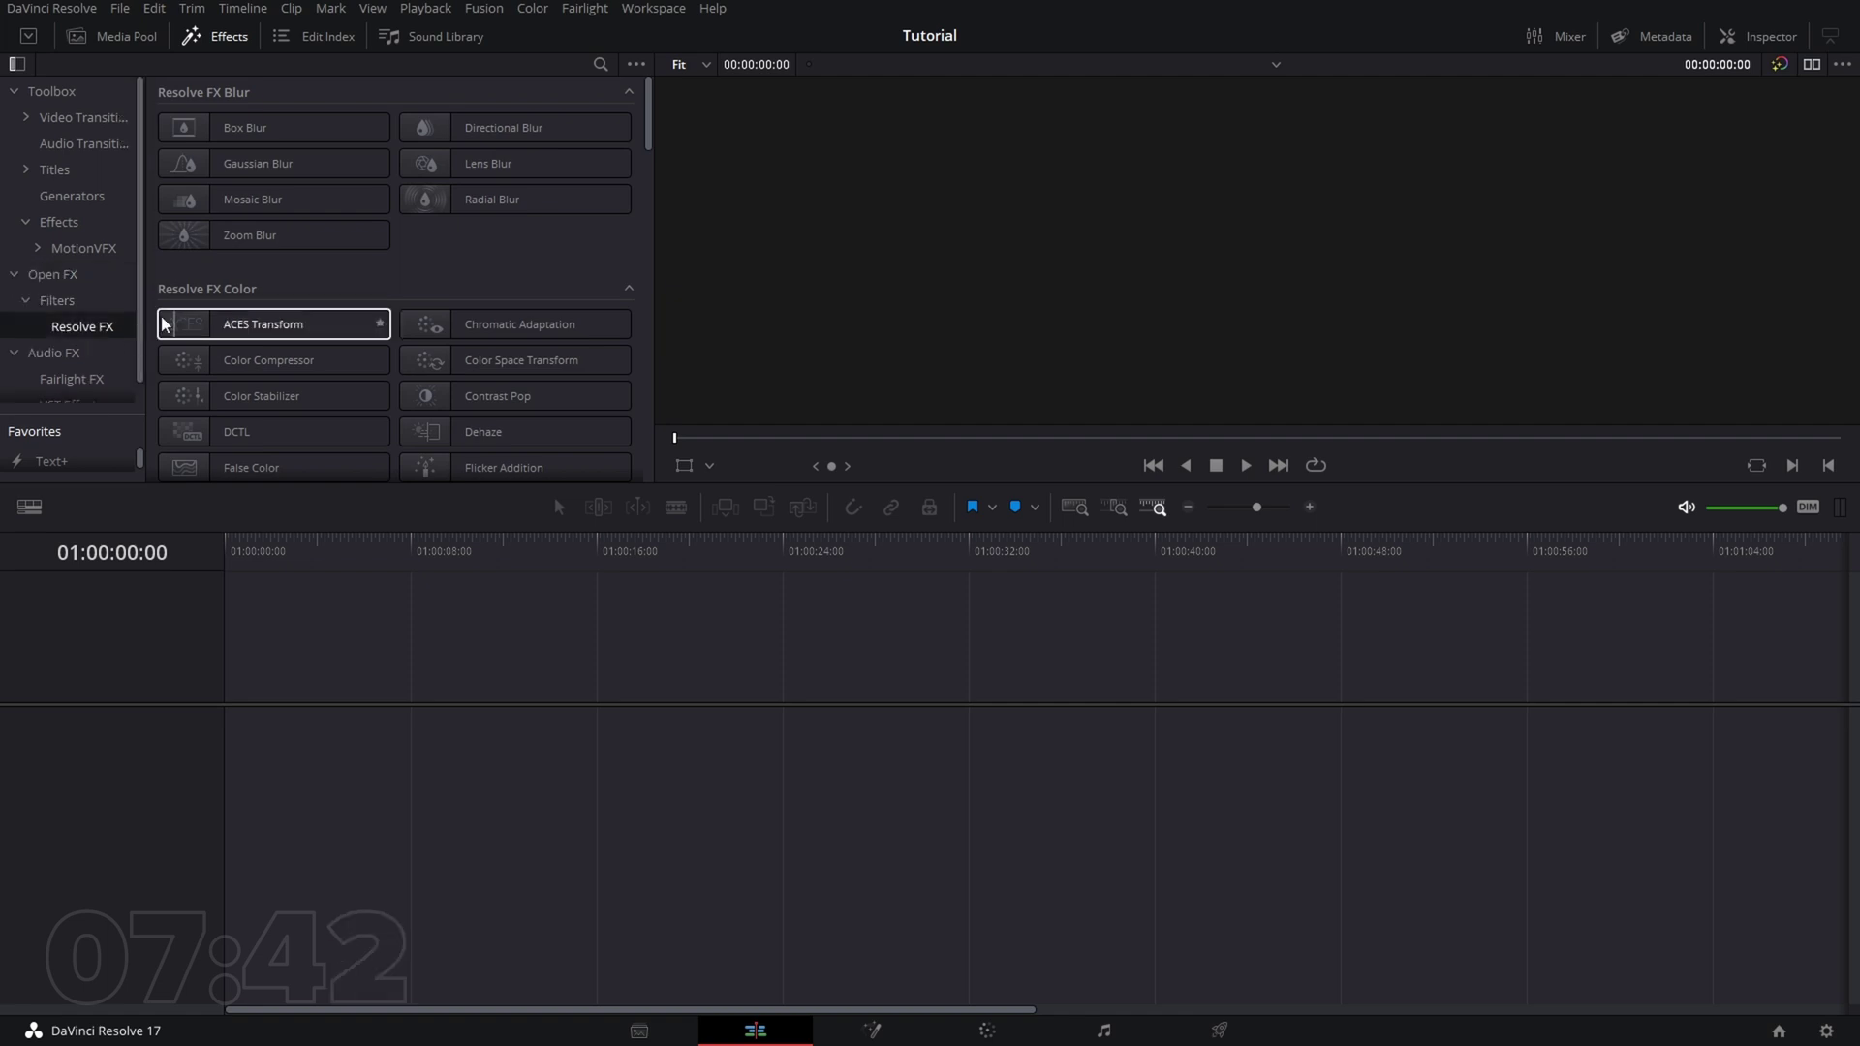
left_click(16, 280)
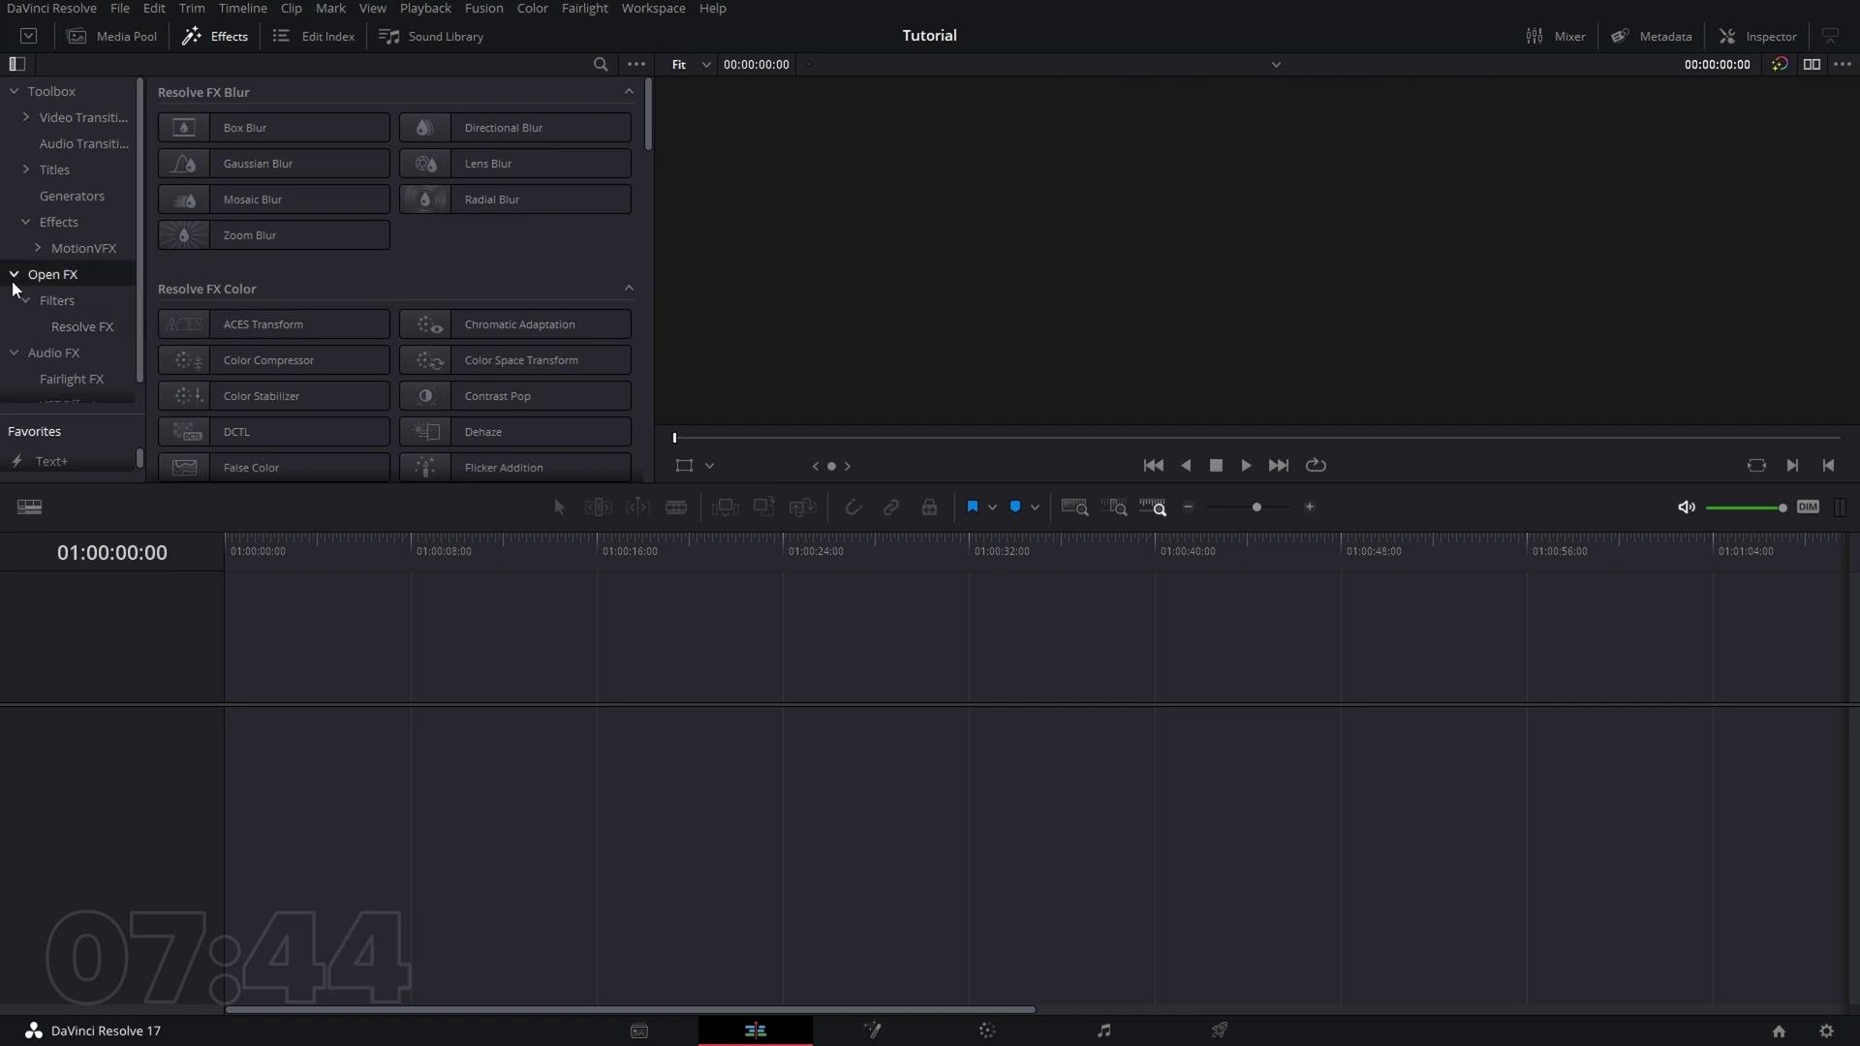
left_click(15, 275)
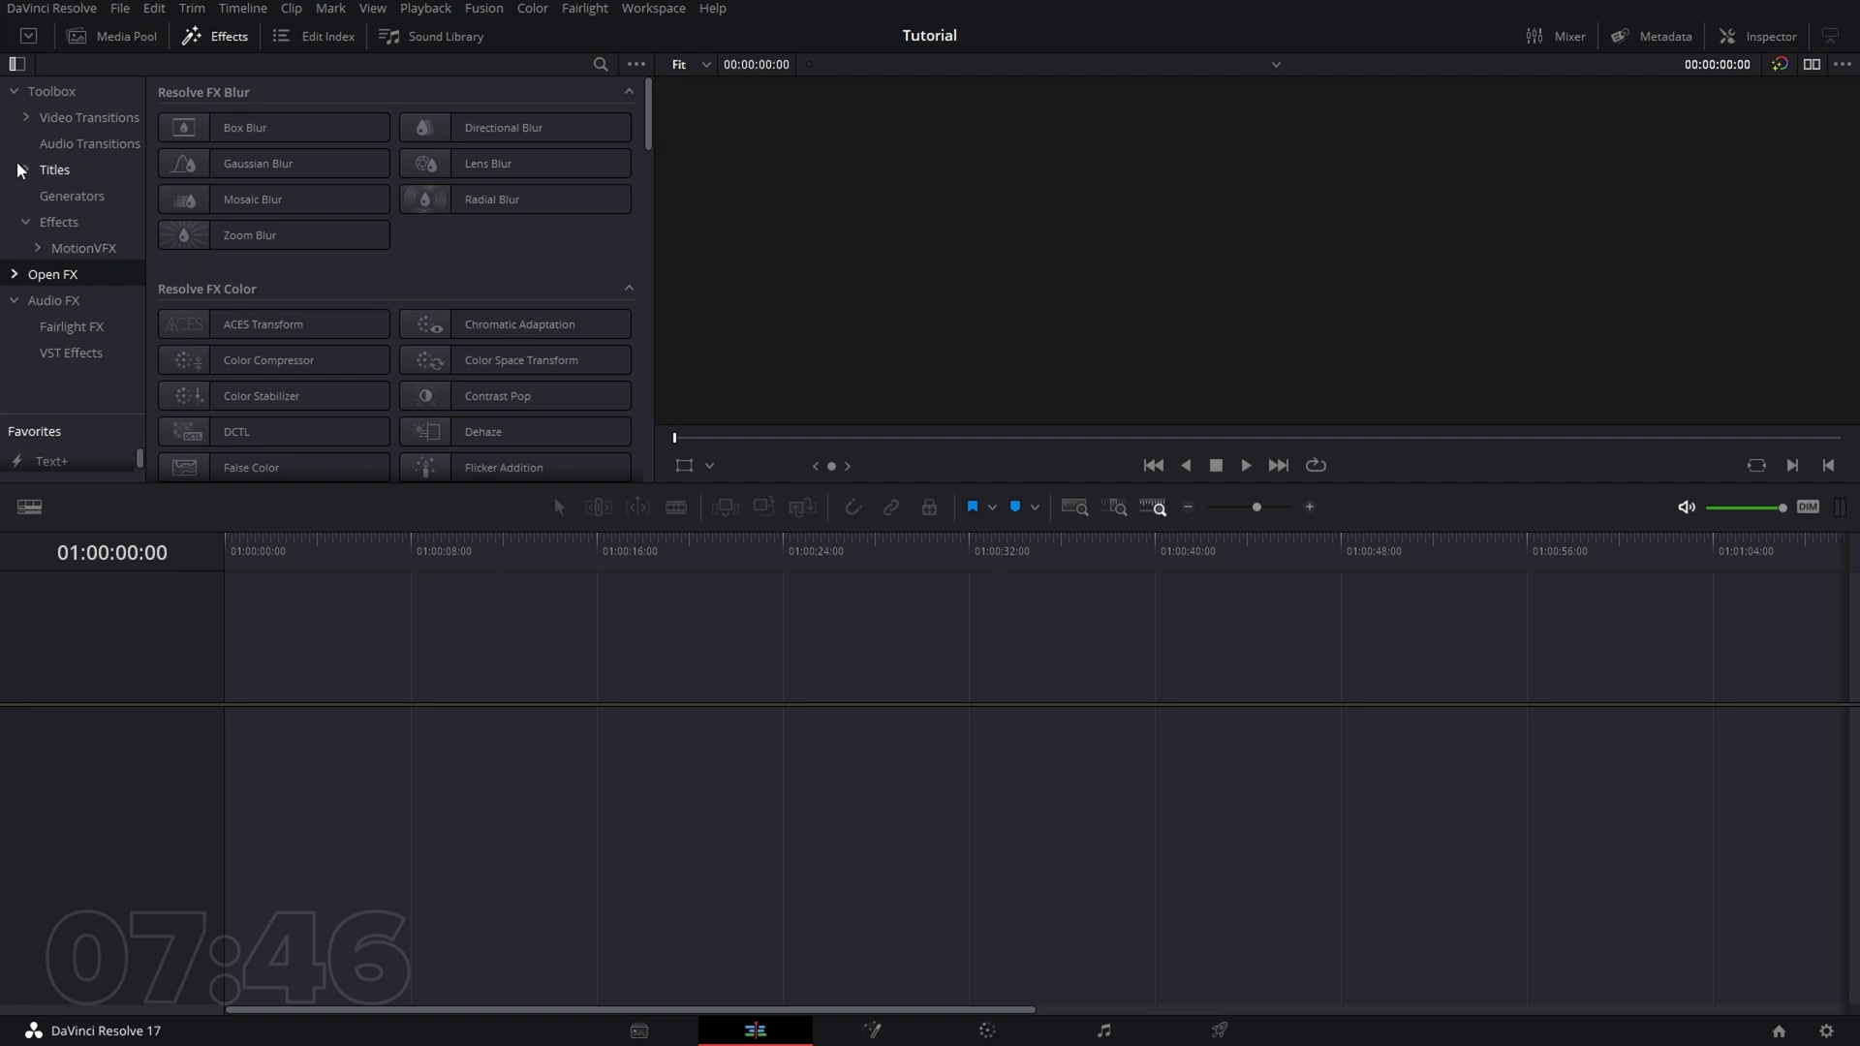
left_click(20, 224)
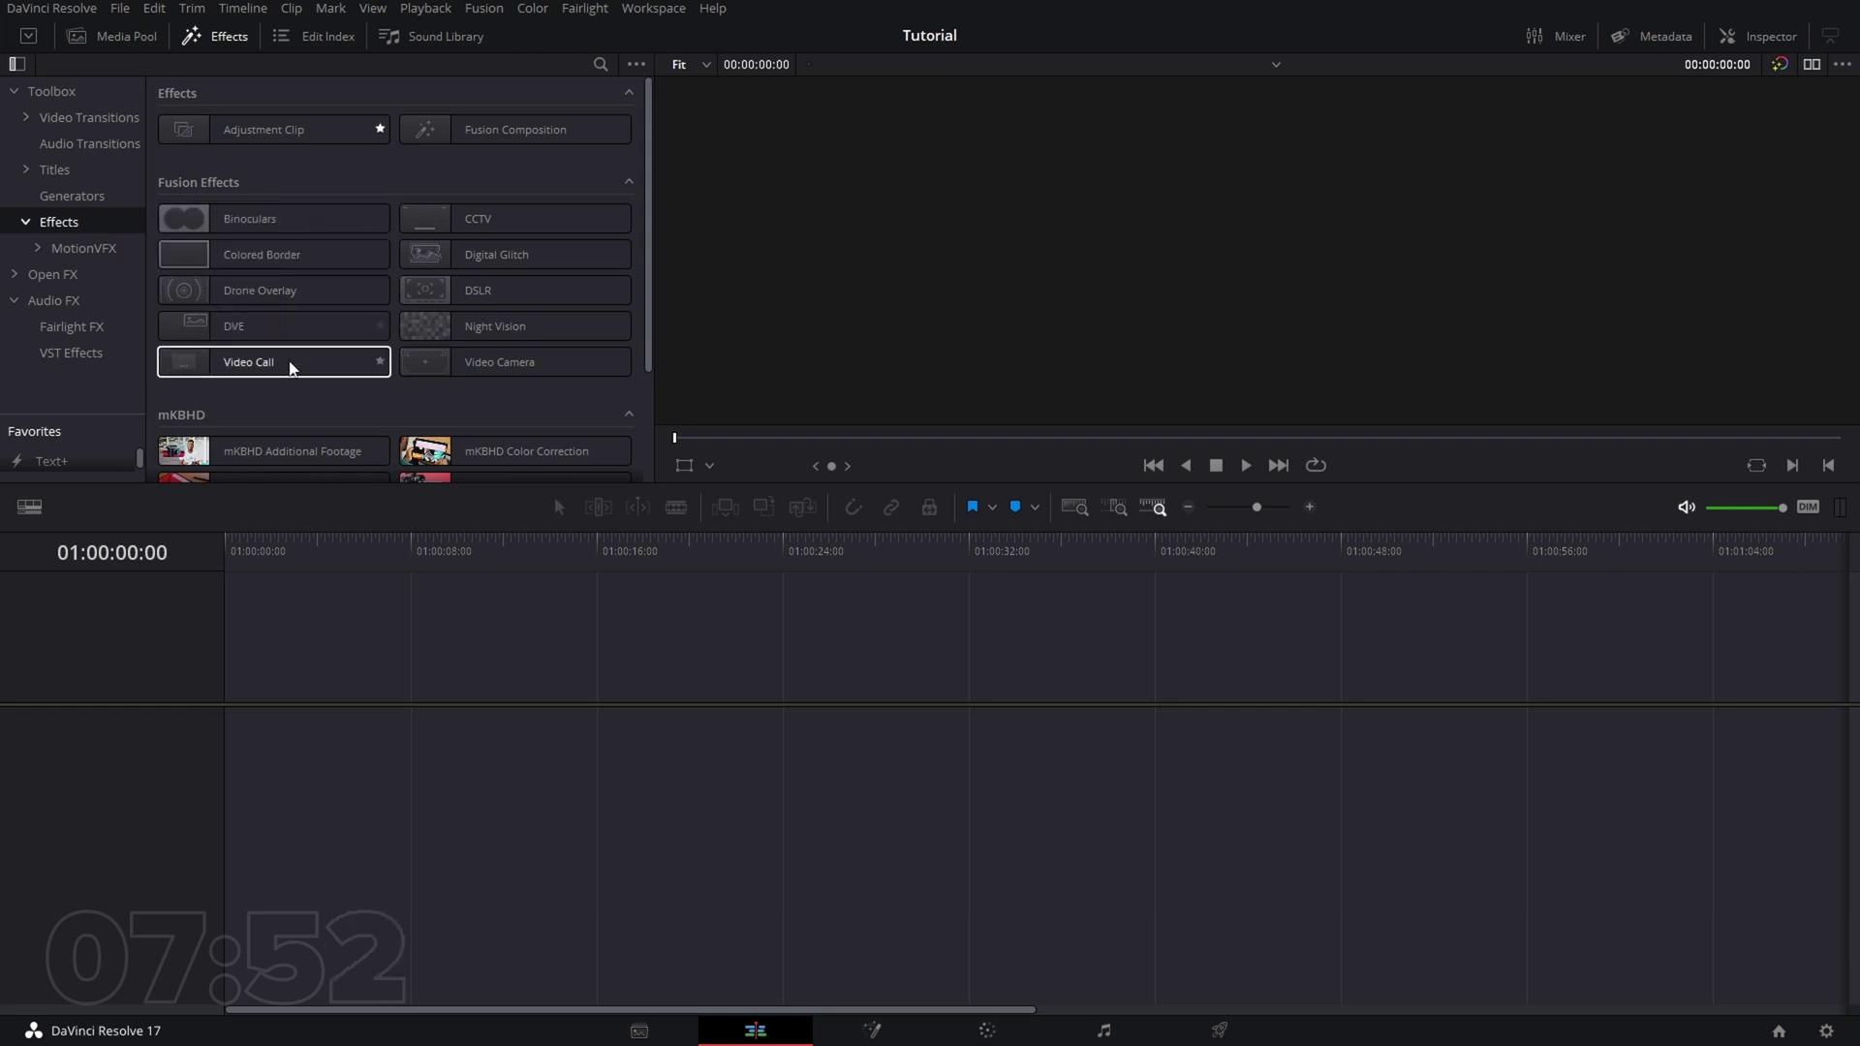
left_click(27, 223)
left_click(304, 39)
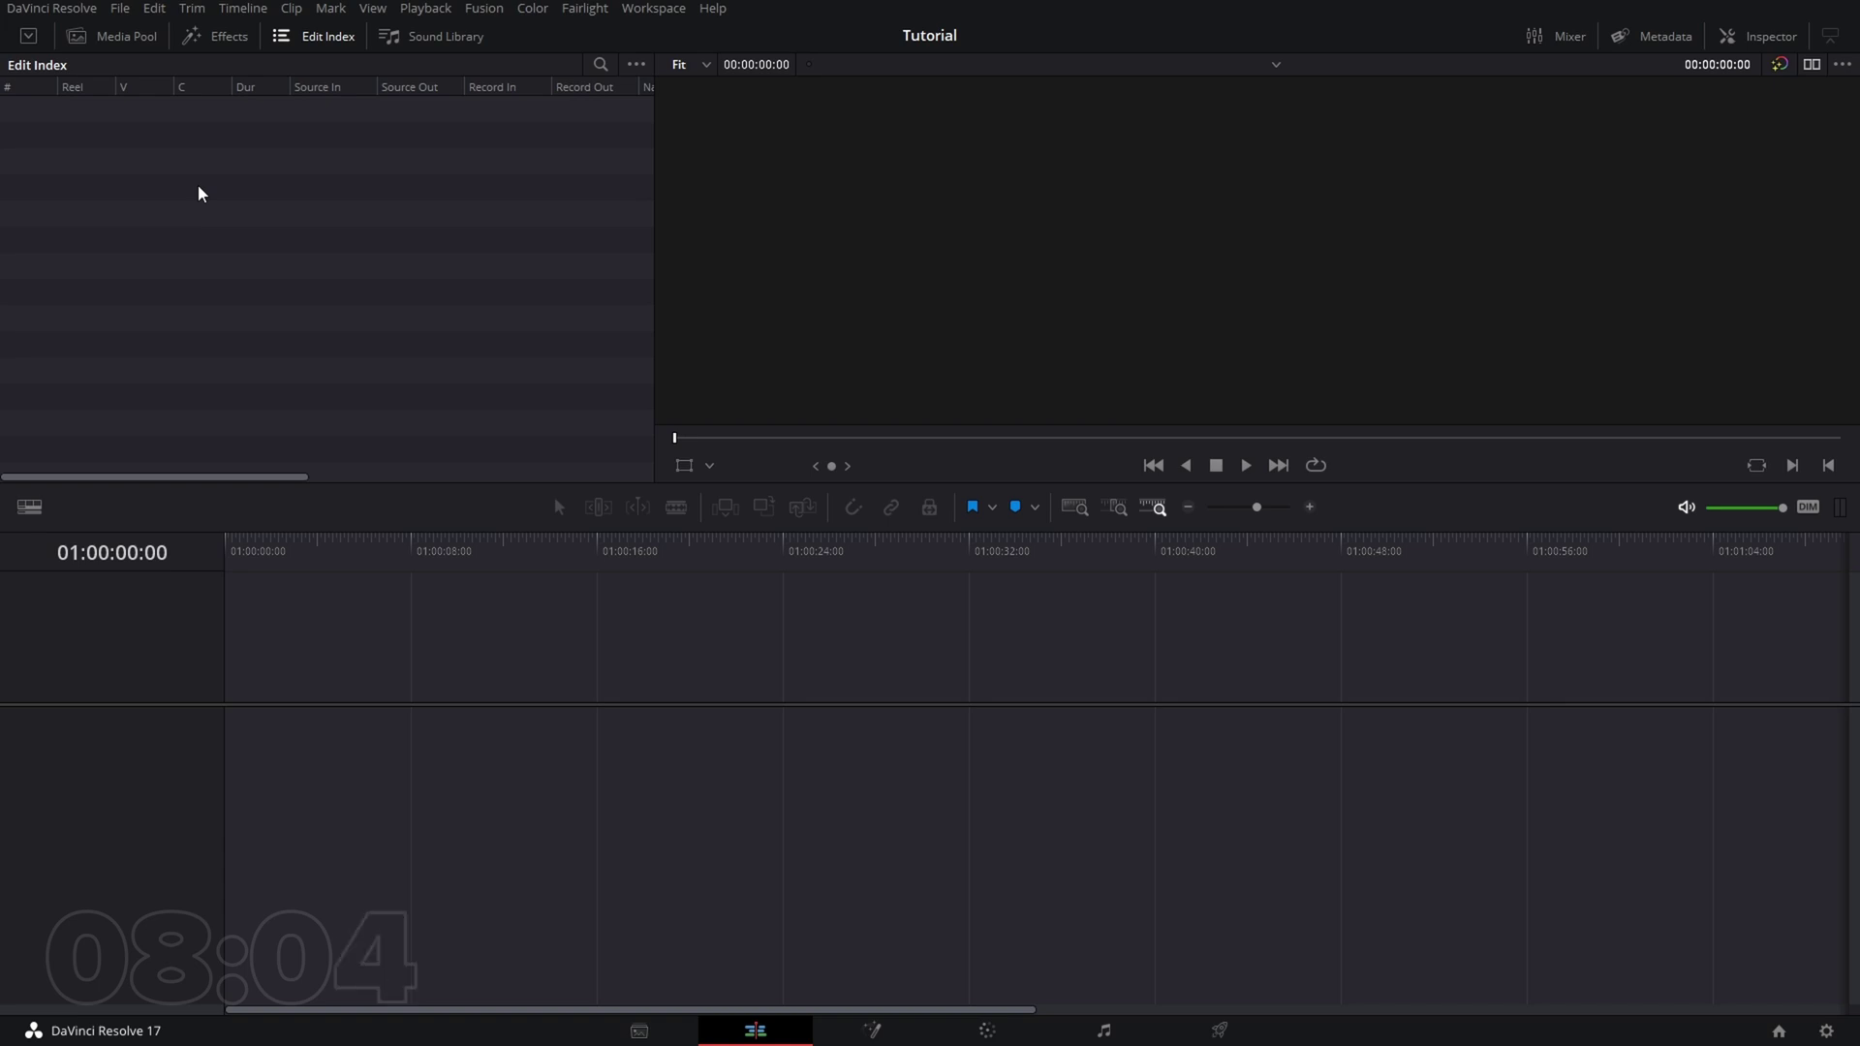
- Swap the Edit Index for the Sound Library, keep its search filter on All Fields, then show Media Pool and Mixer
left_click(294, 35)
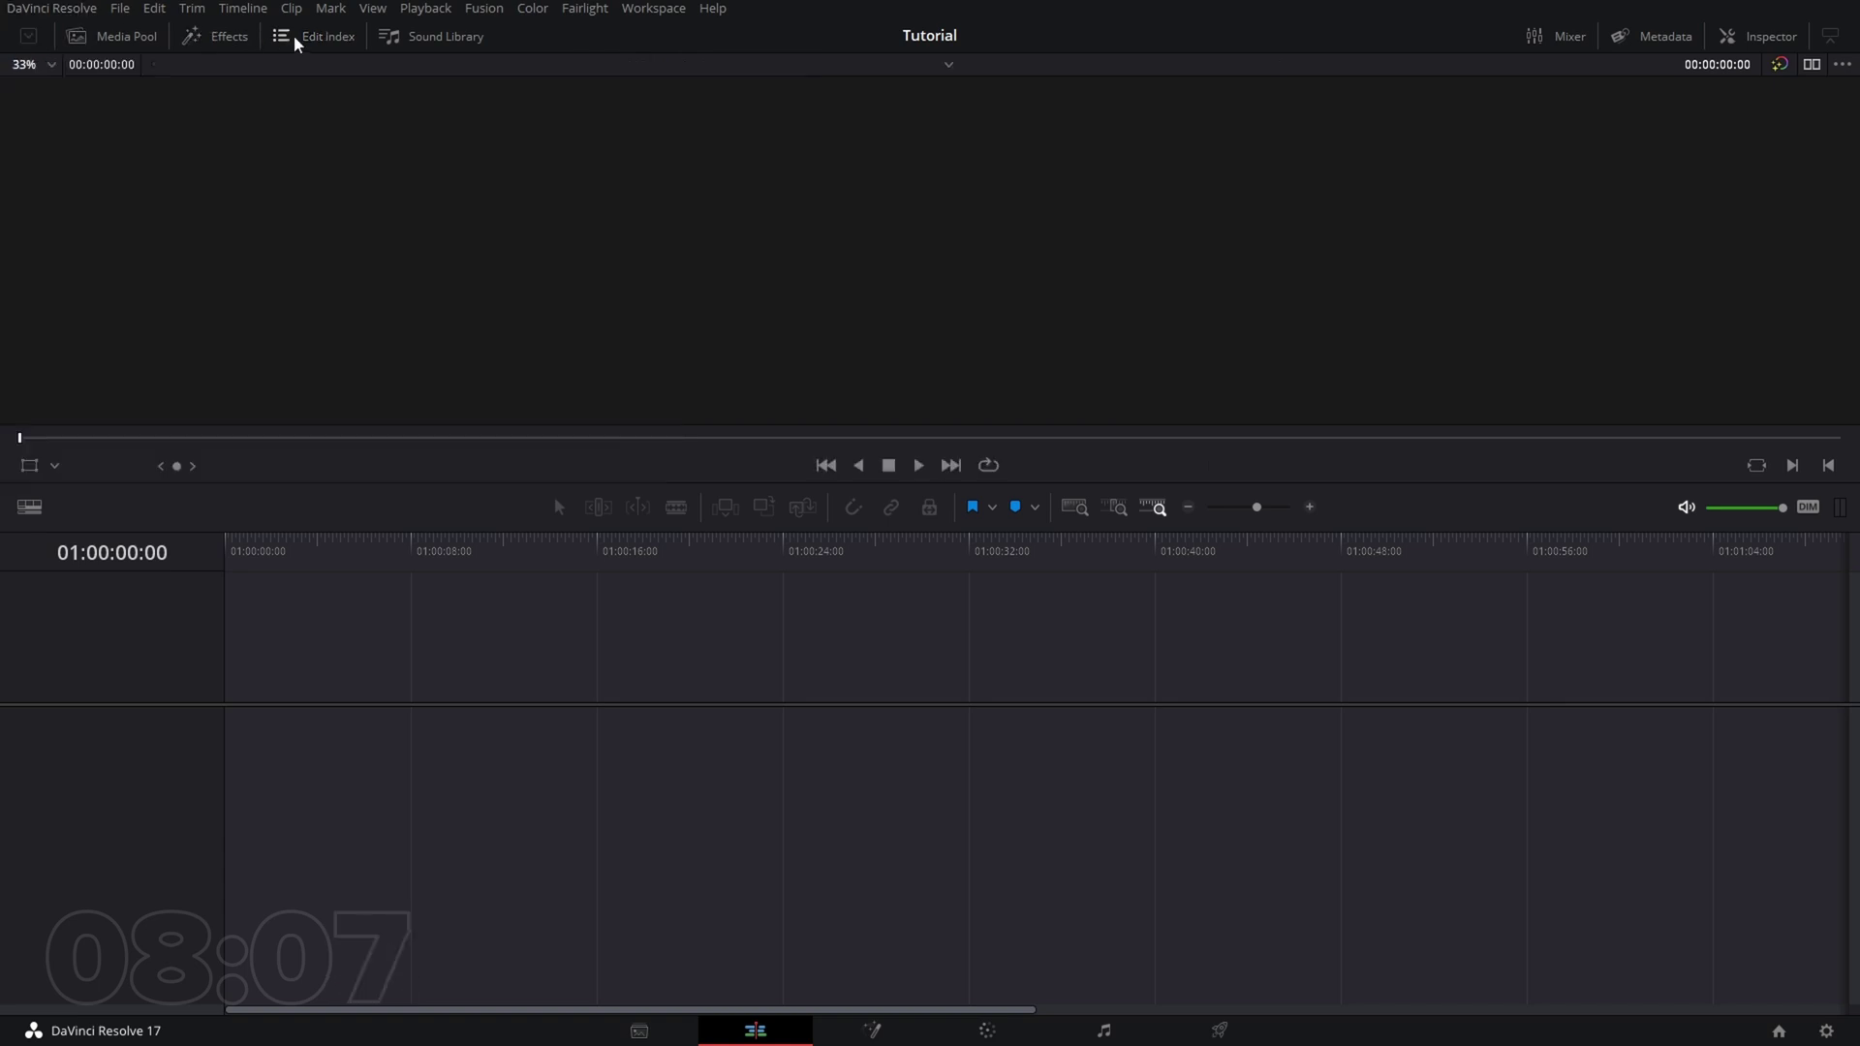
left_click(406, 36)
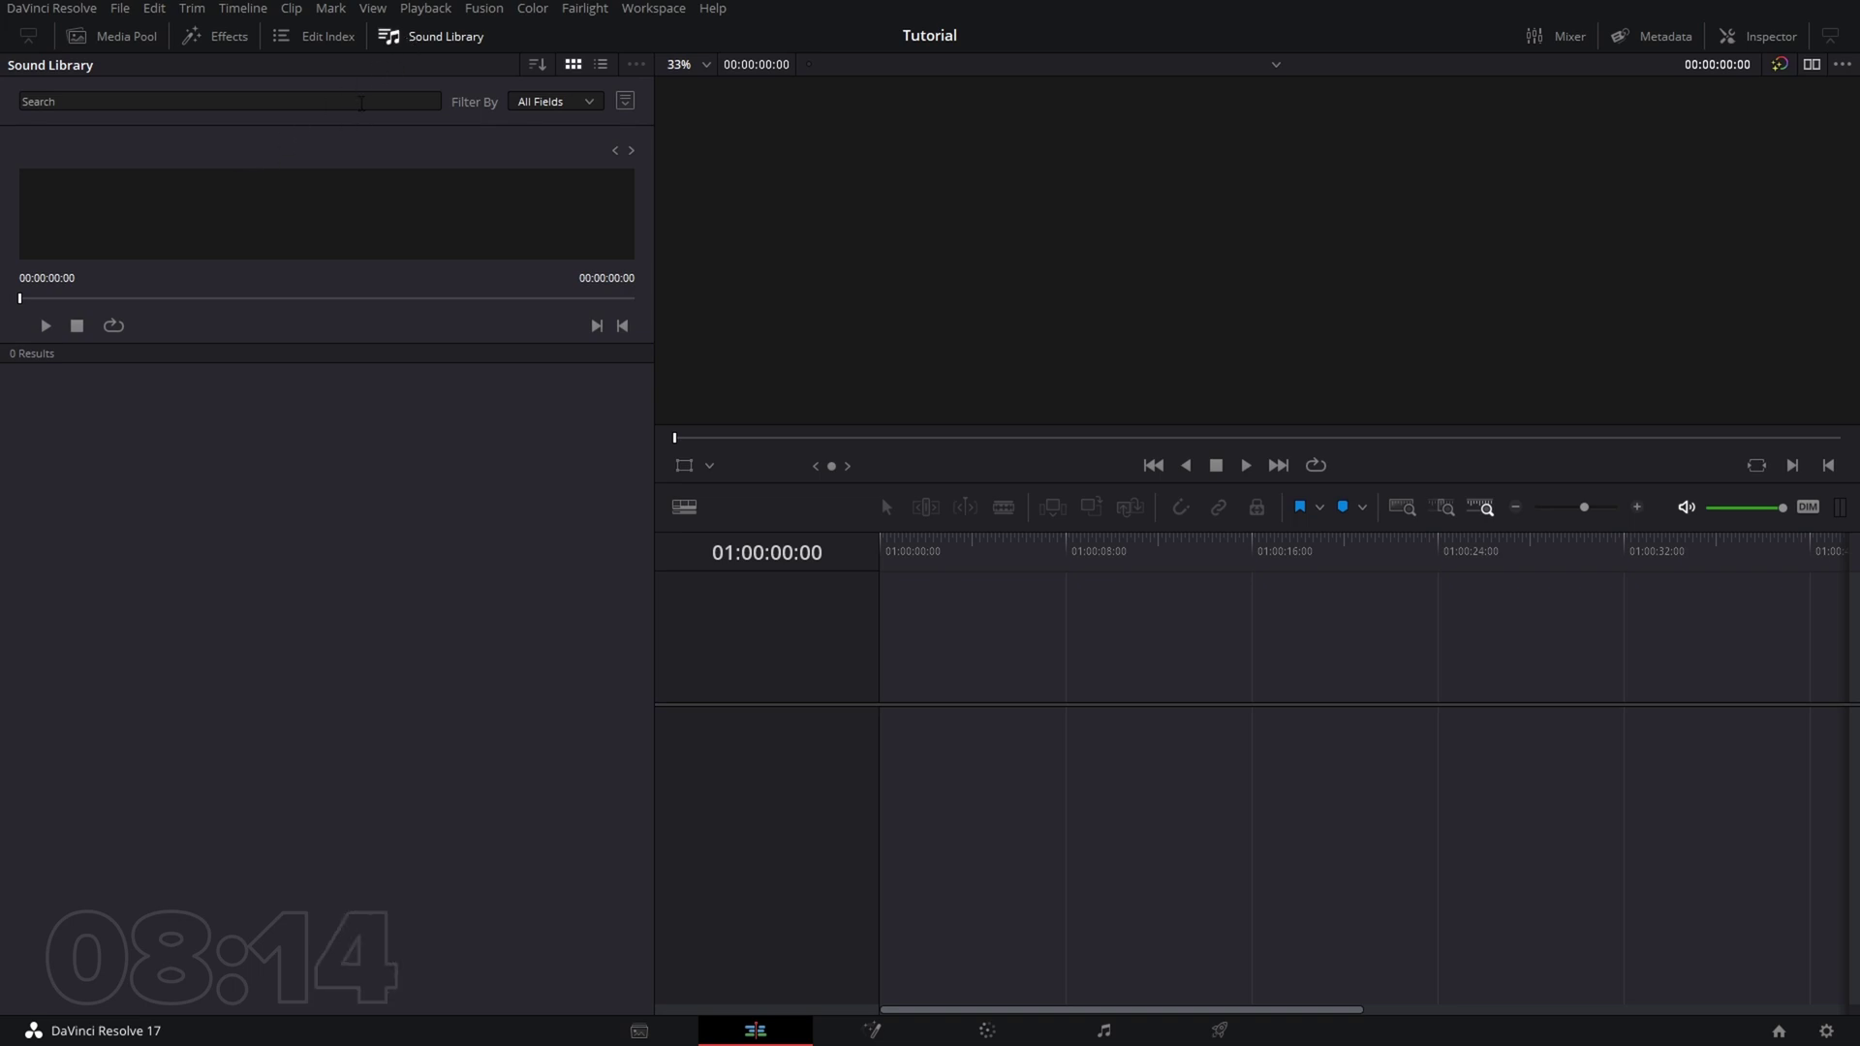
left_click(360, 103)
left_click(529, 105)
left_click(529, 109)
left_click(305, 95)
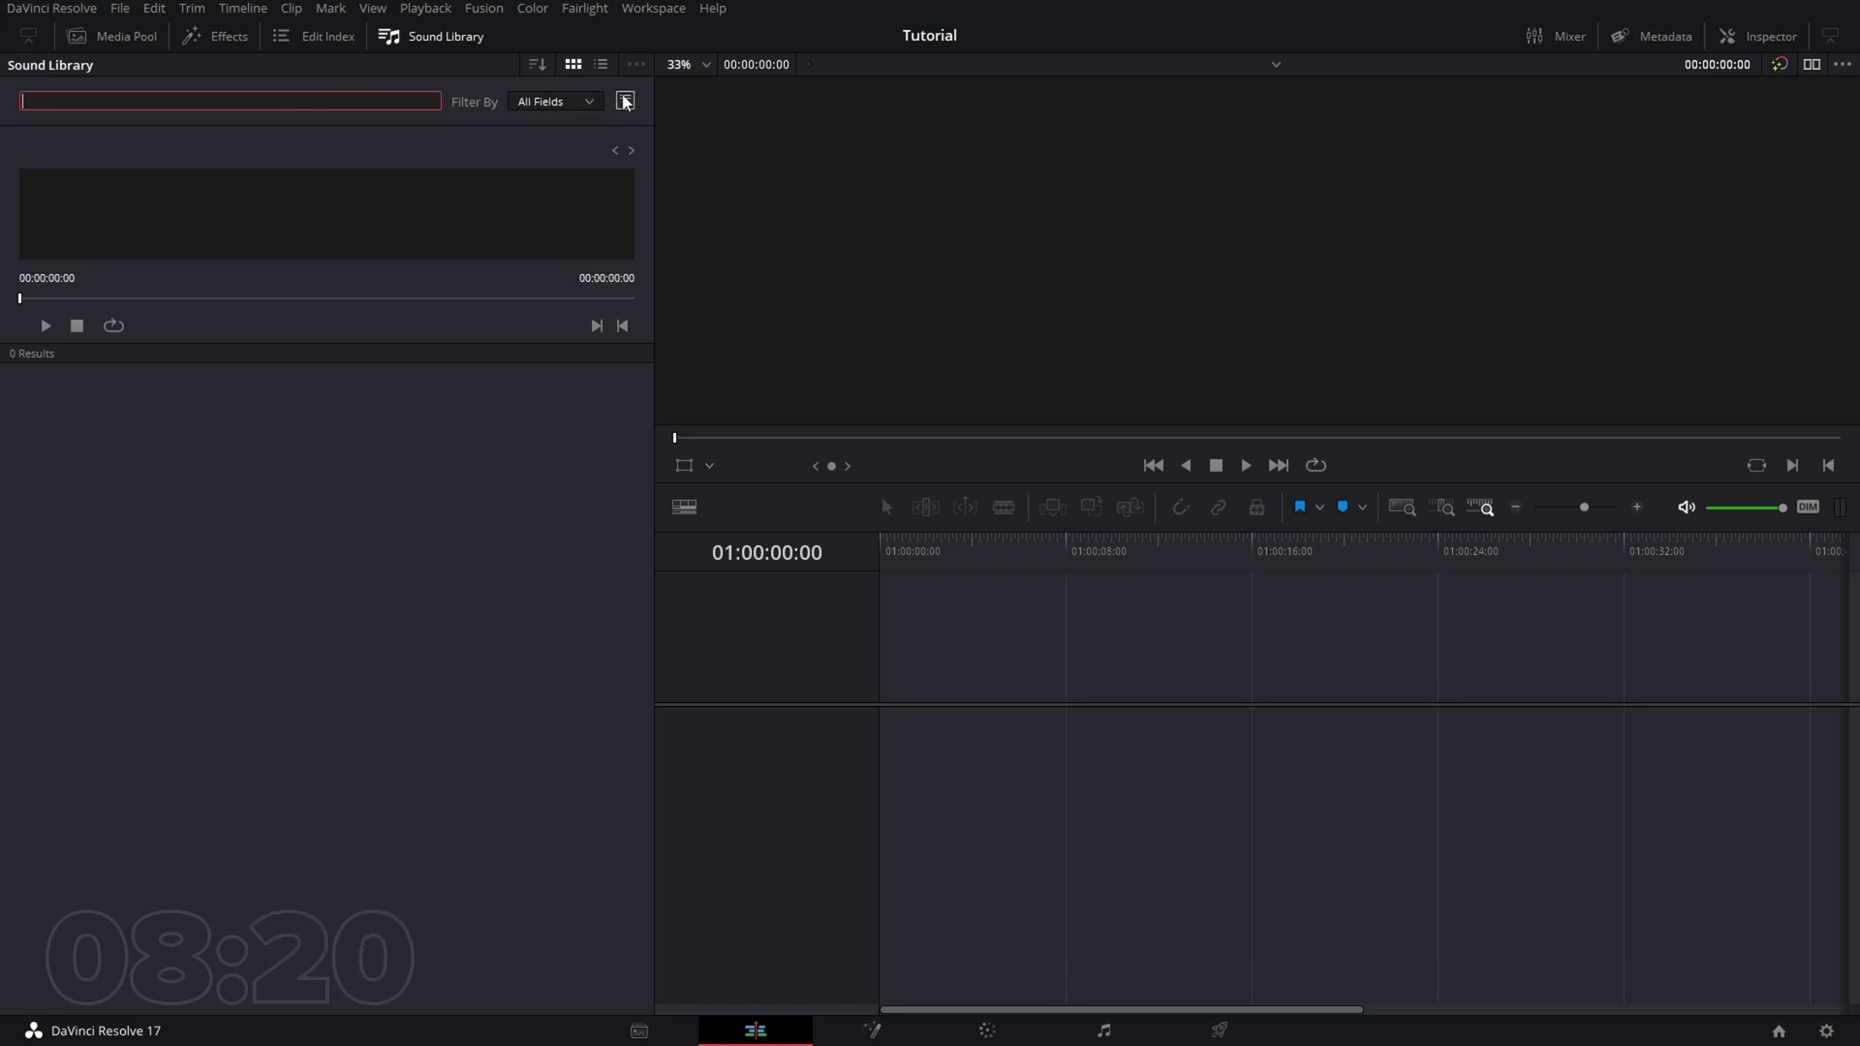
left_click(141, 35)
left_click(1528, 42)
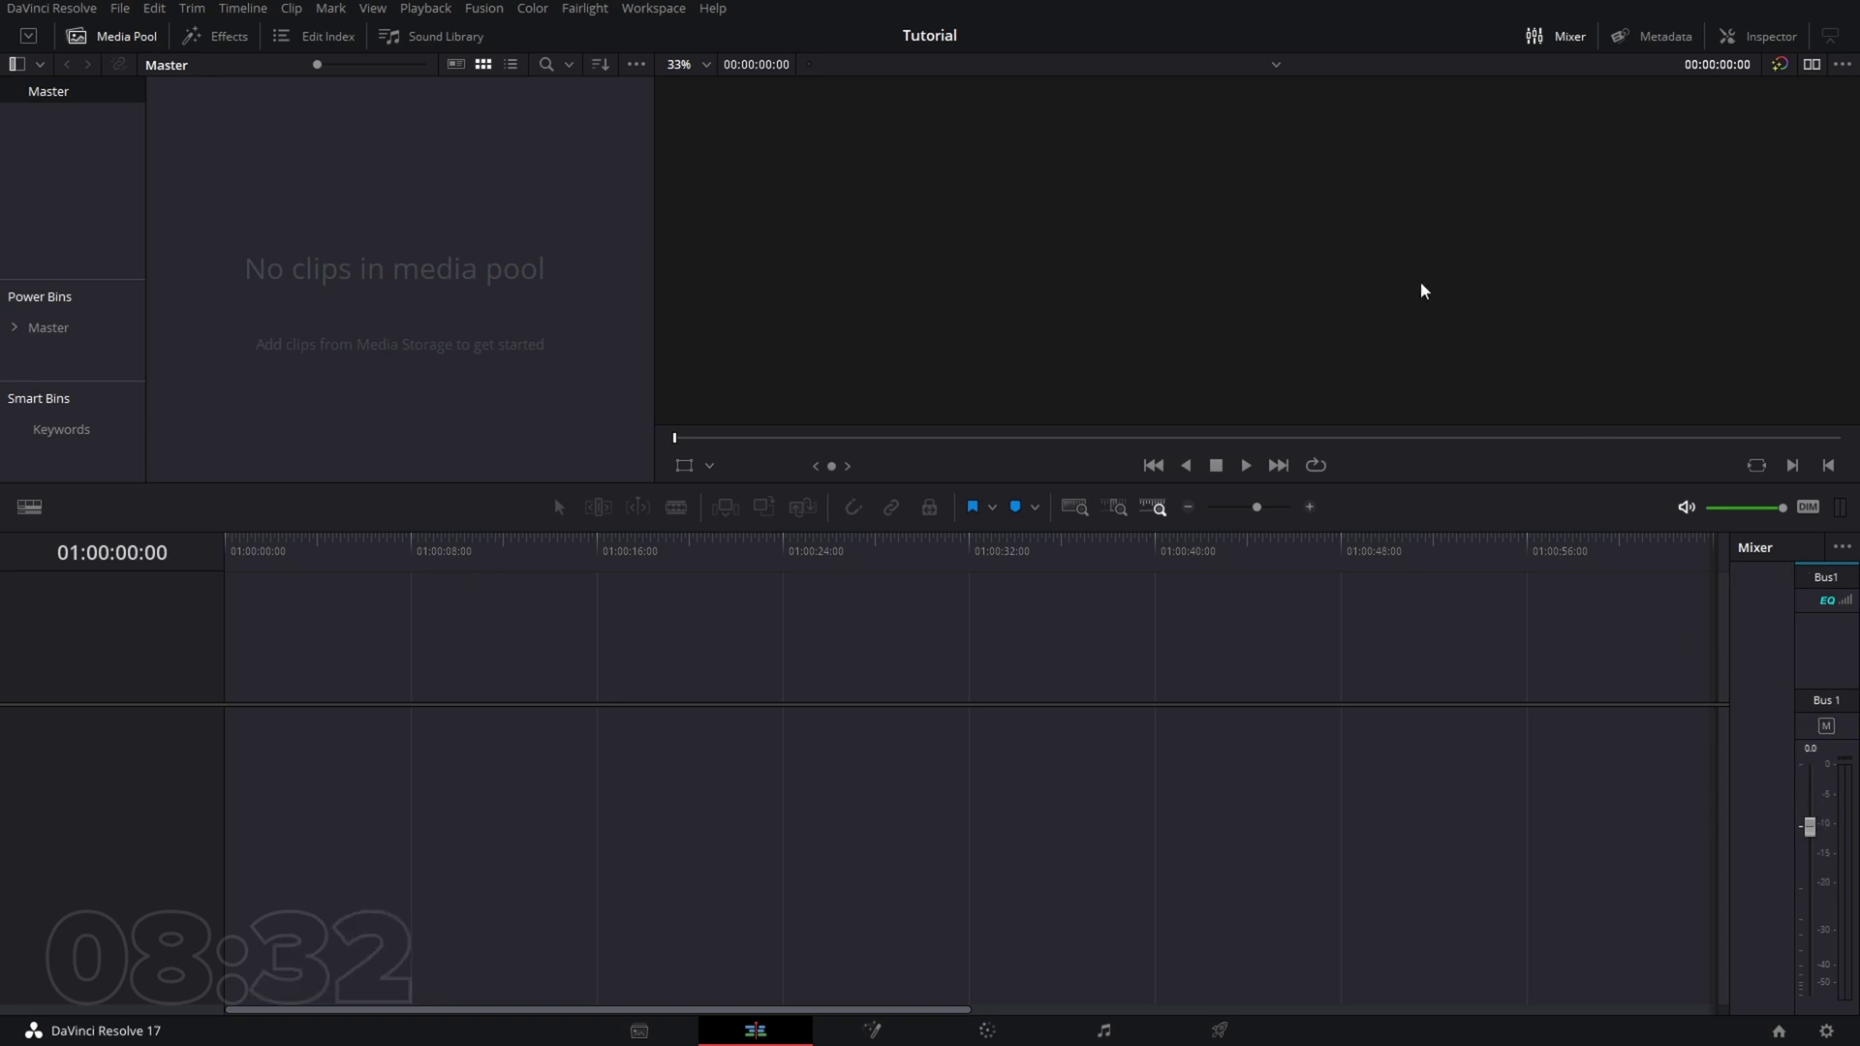
- Switch the side panel from Metadata to Inspector, then close it so the viewer spans the full width
left_click(1636, 41)
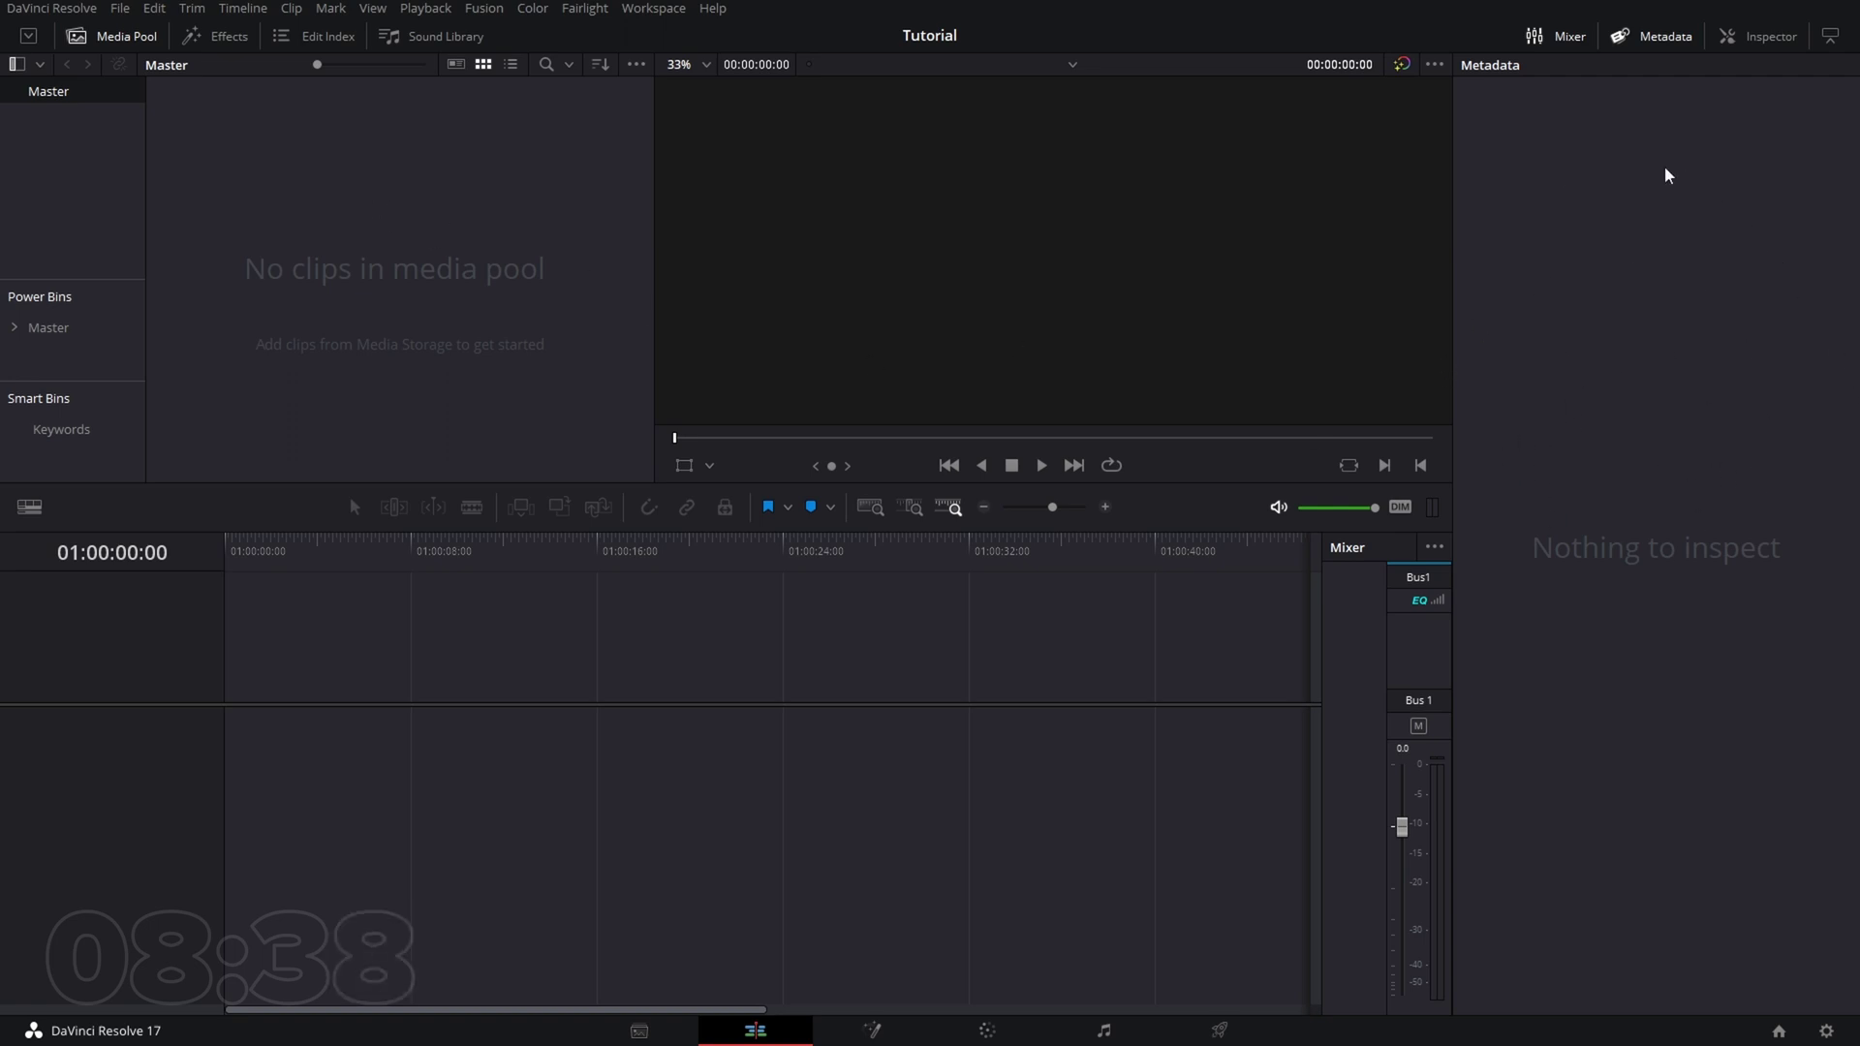
left_click(1748, 36)
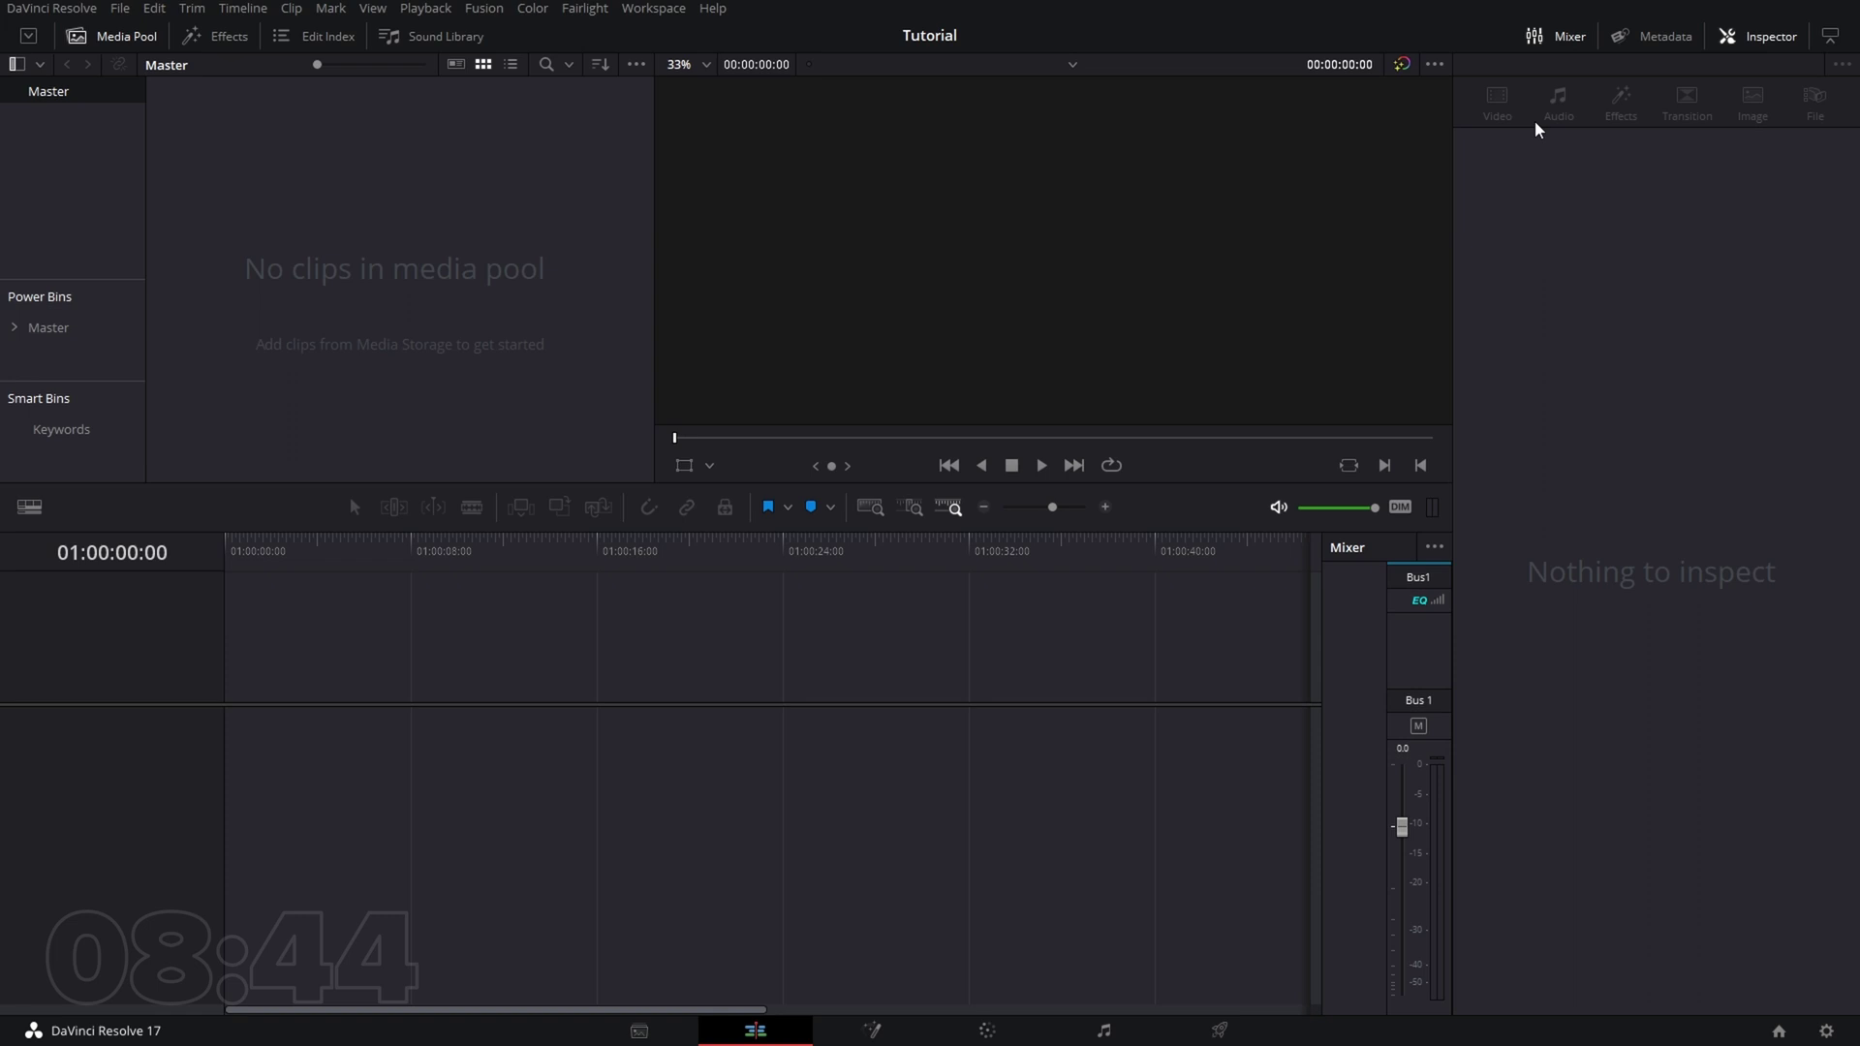
left_click(1738, 37)
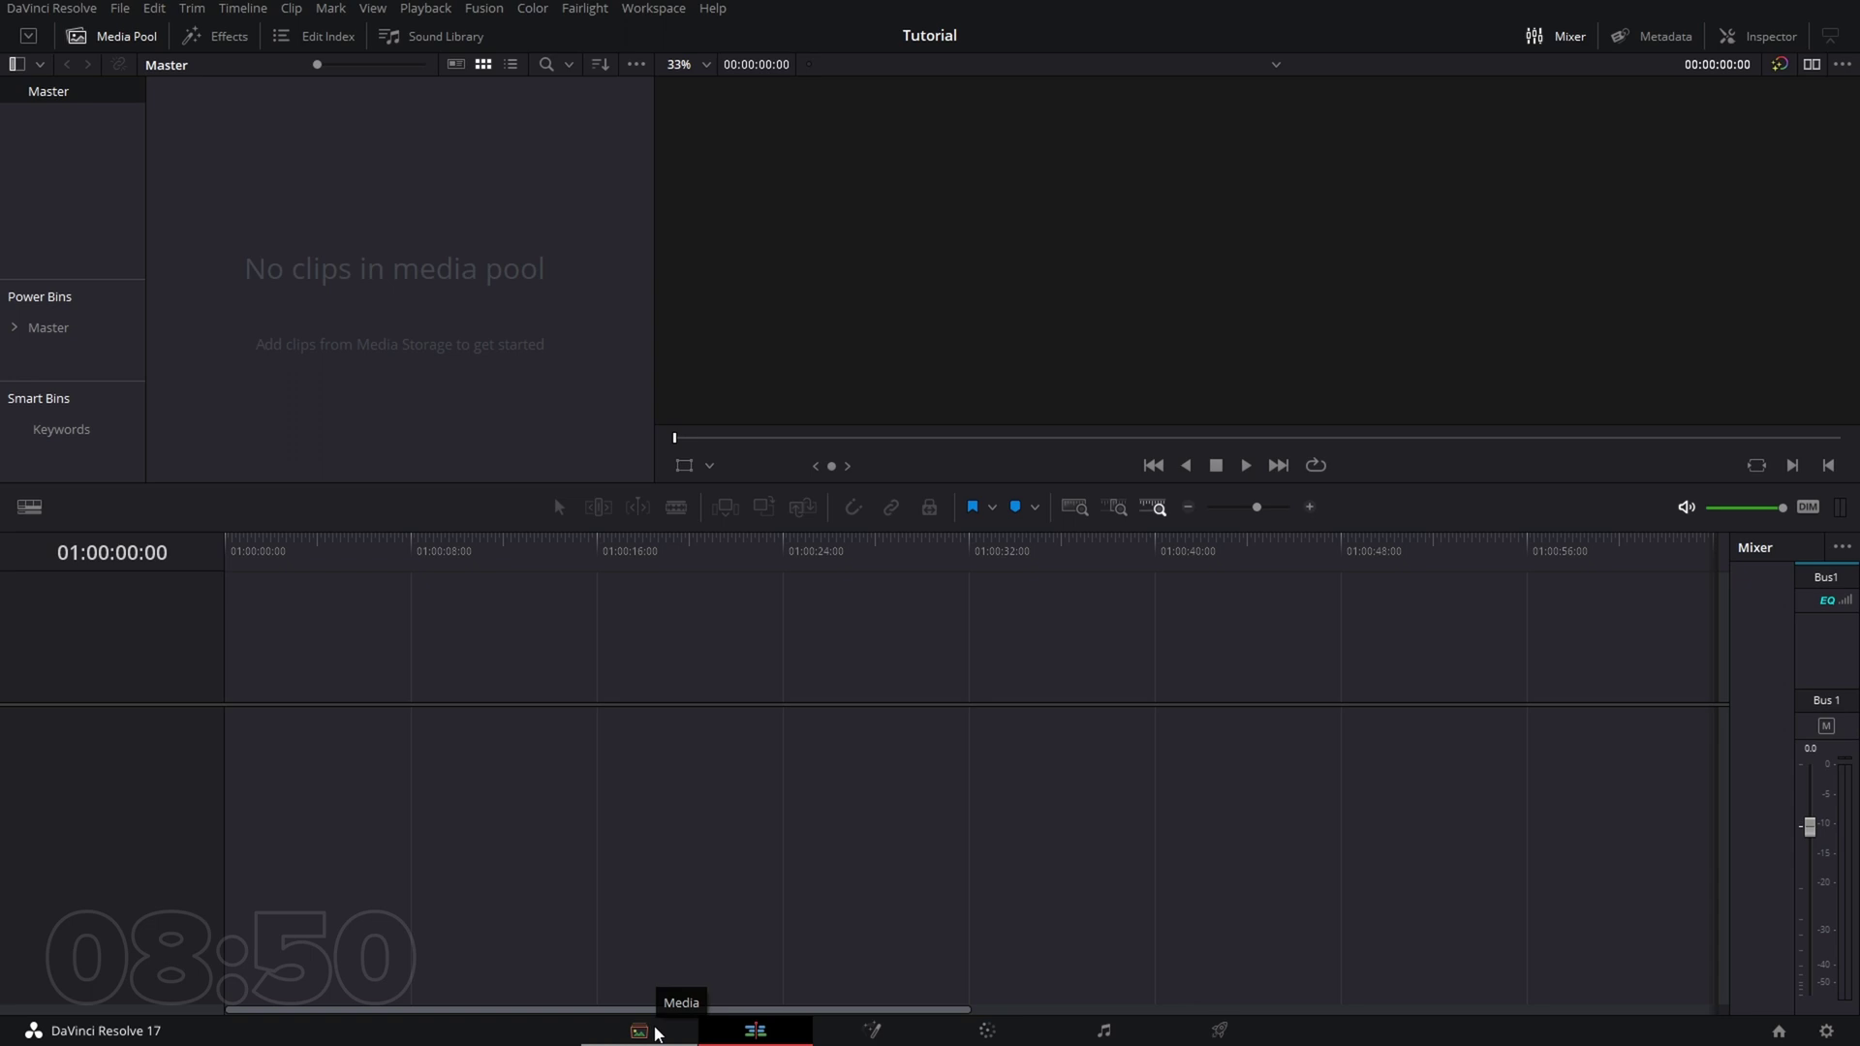
- On the Media page, expand Videos (D:\) and its Videos folder to list the gameplay clips
left_click(655, 1032)
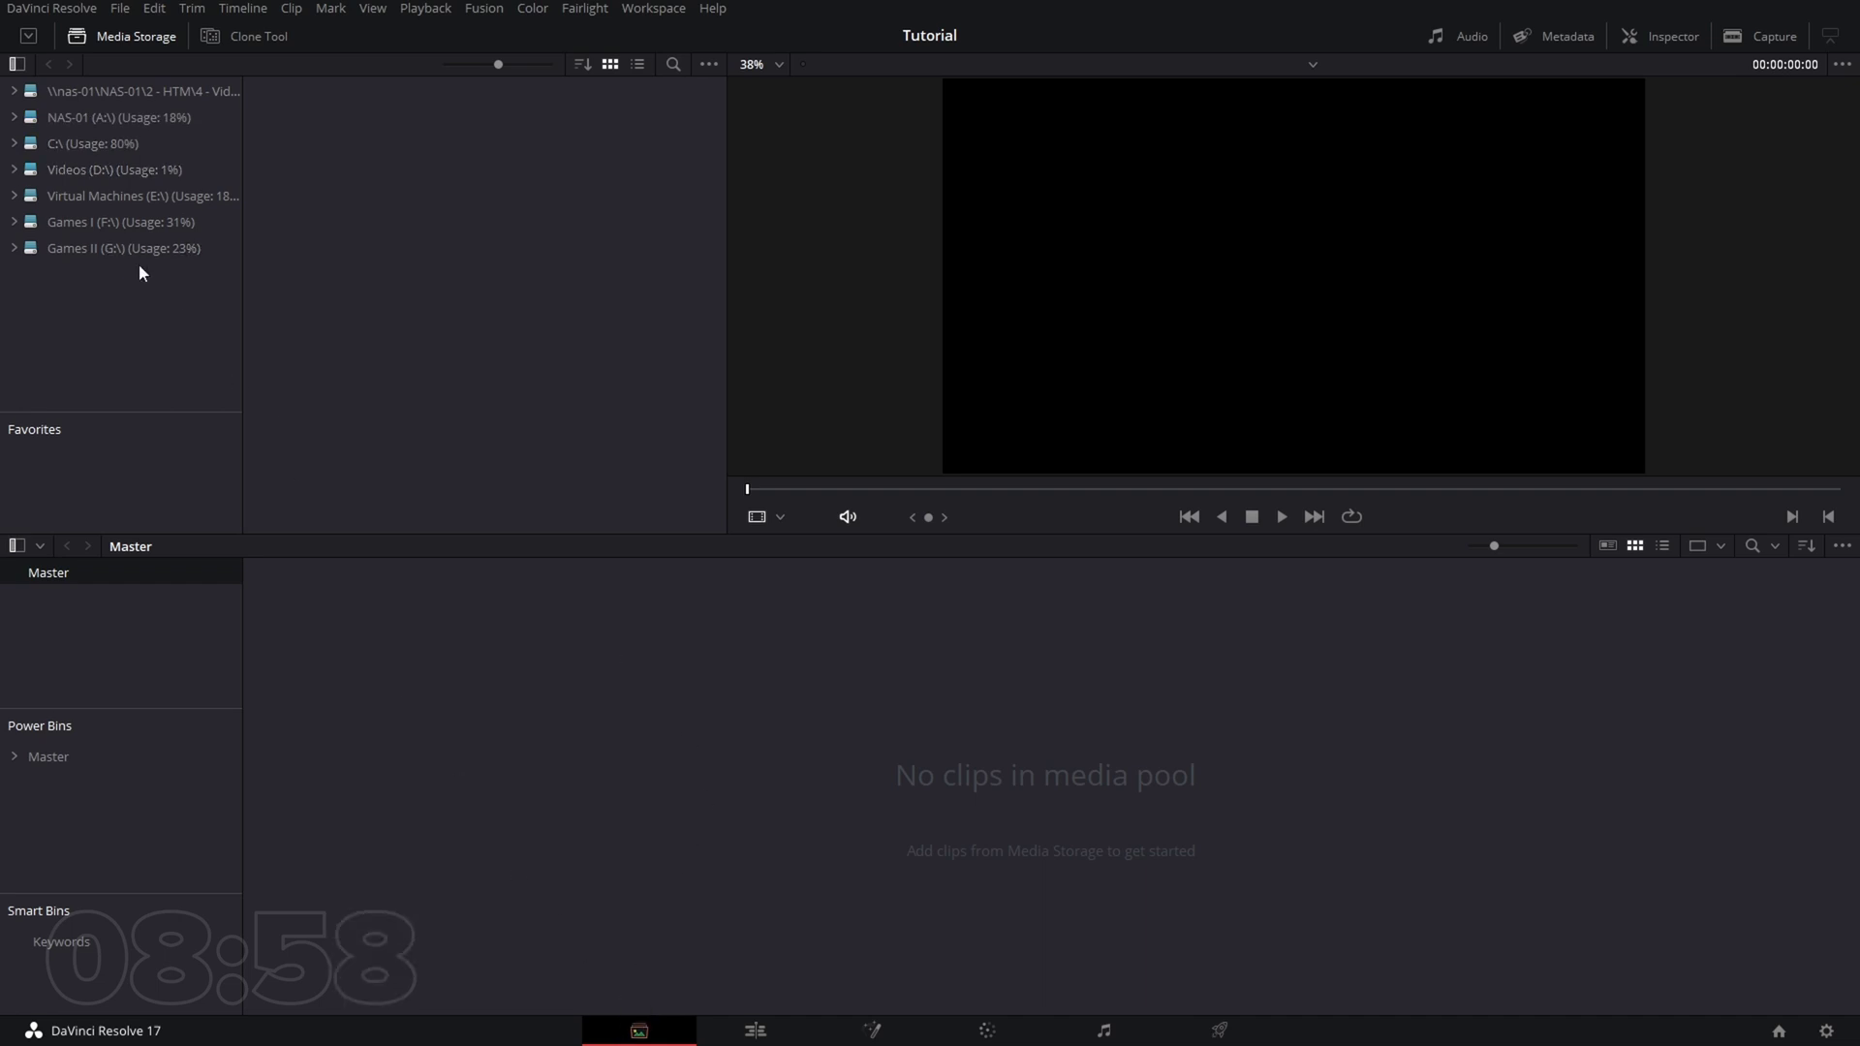
left_click(15, 171)
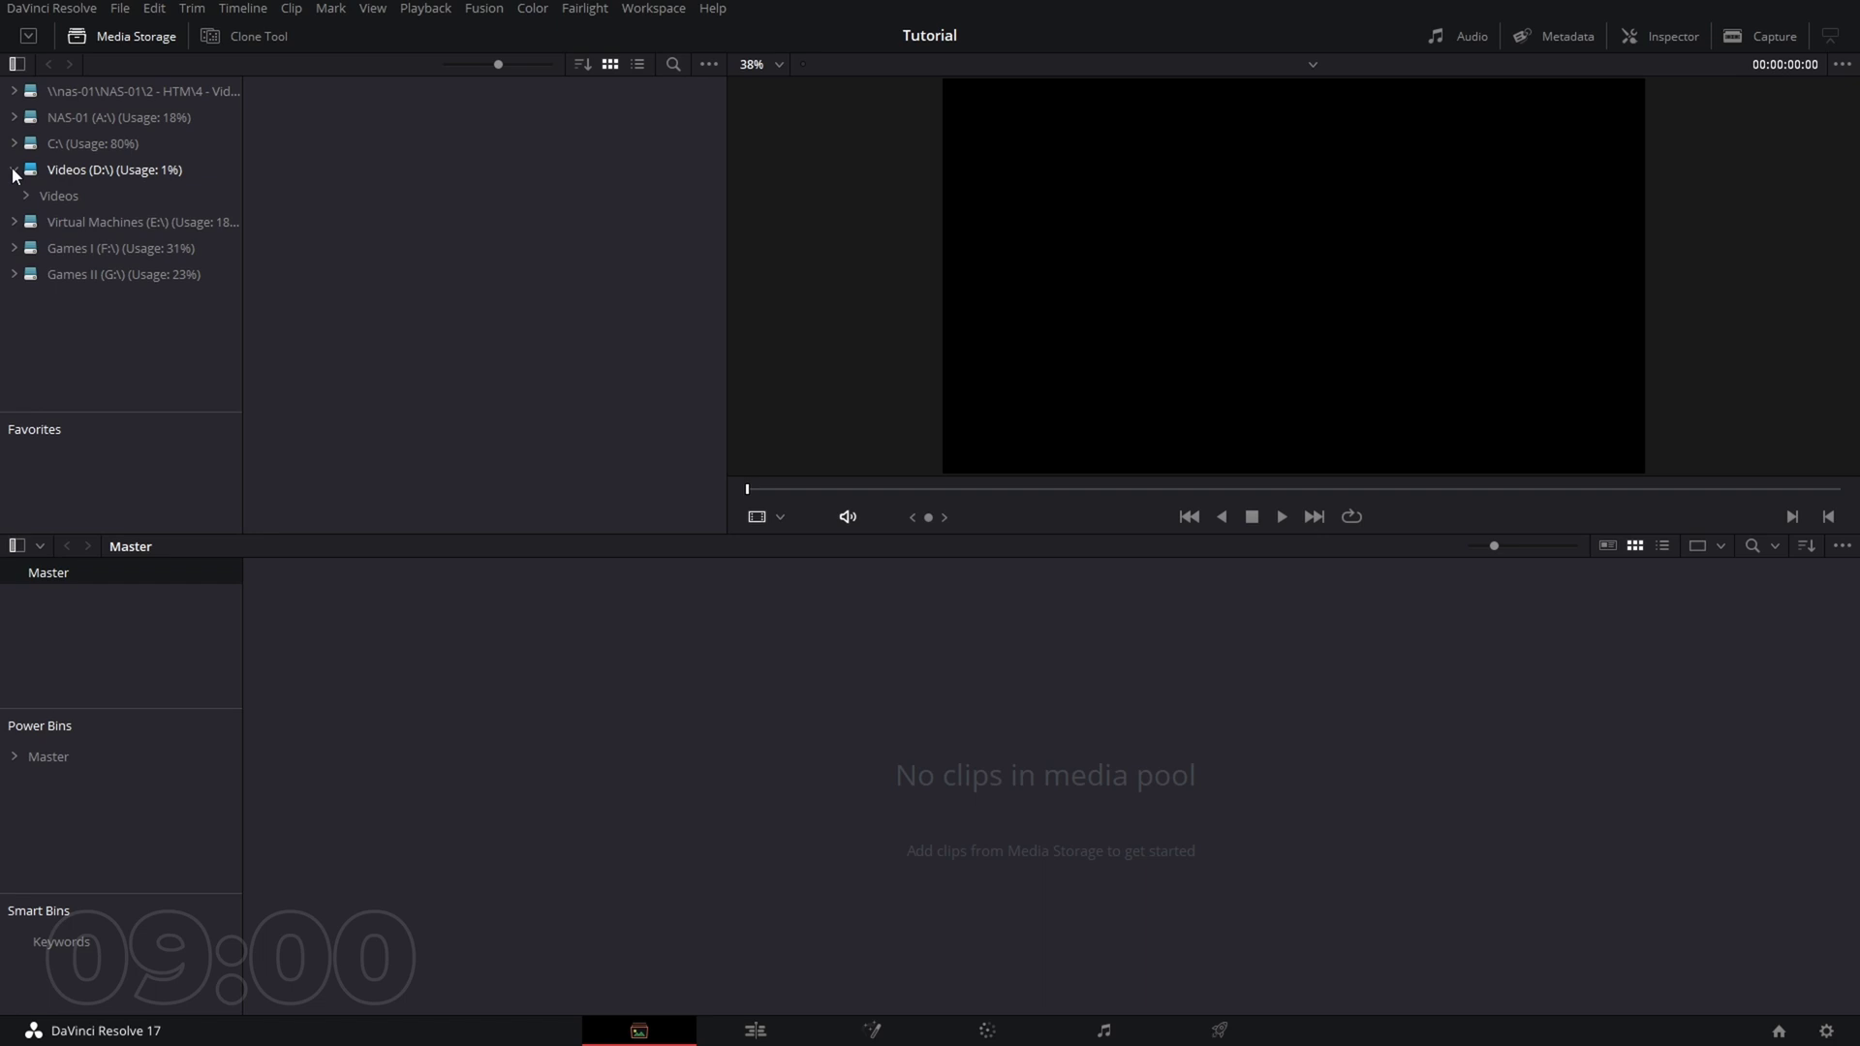
left_click(27, 197)
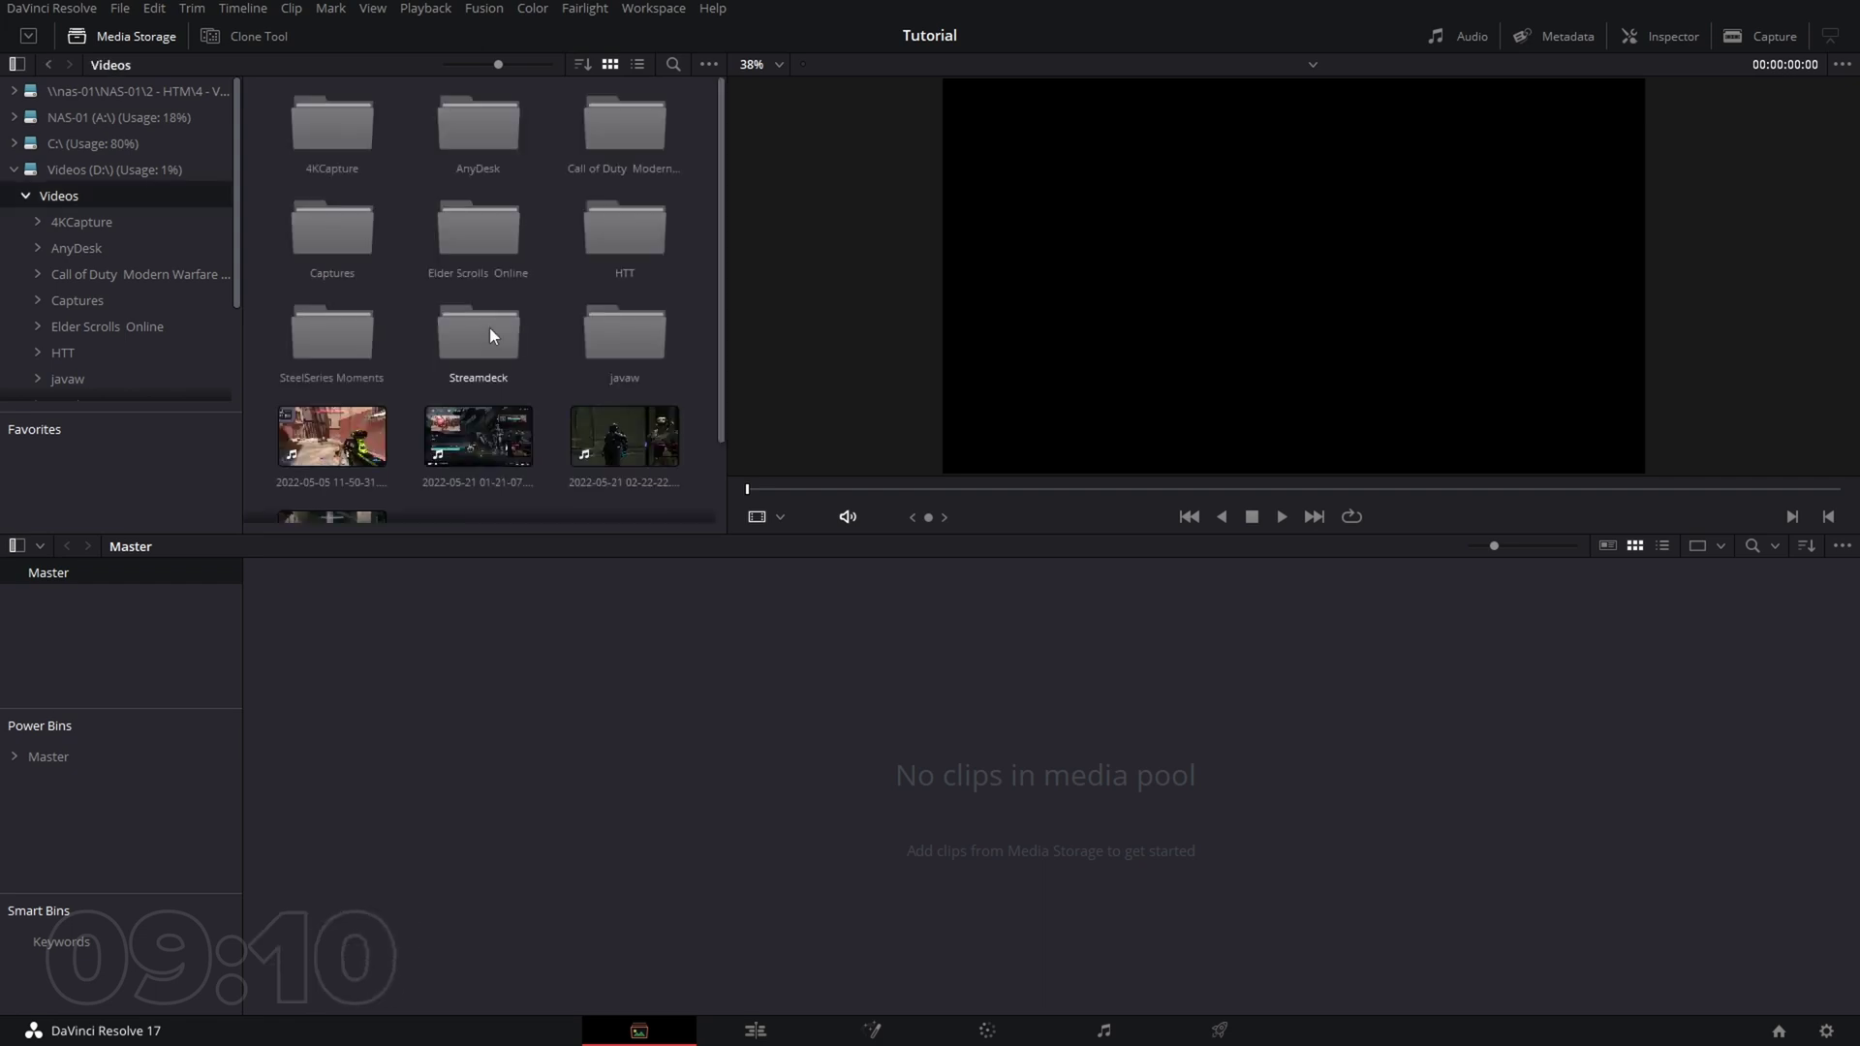
scroll(490, 327, "down", 1)
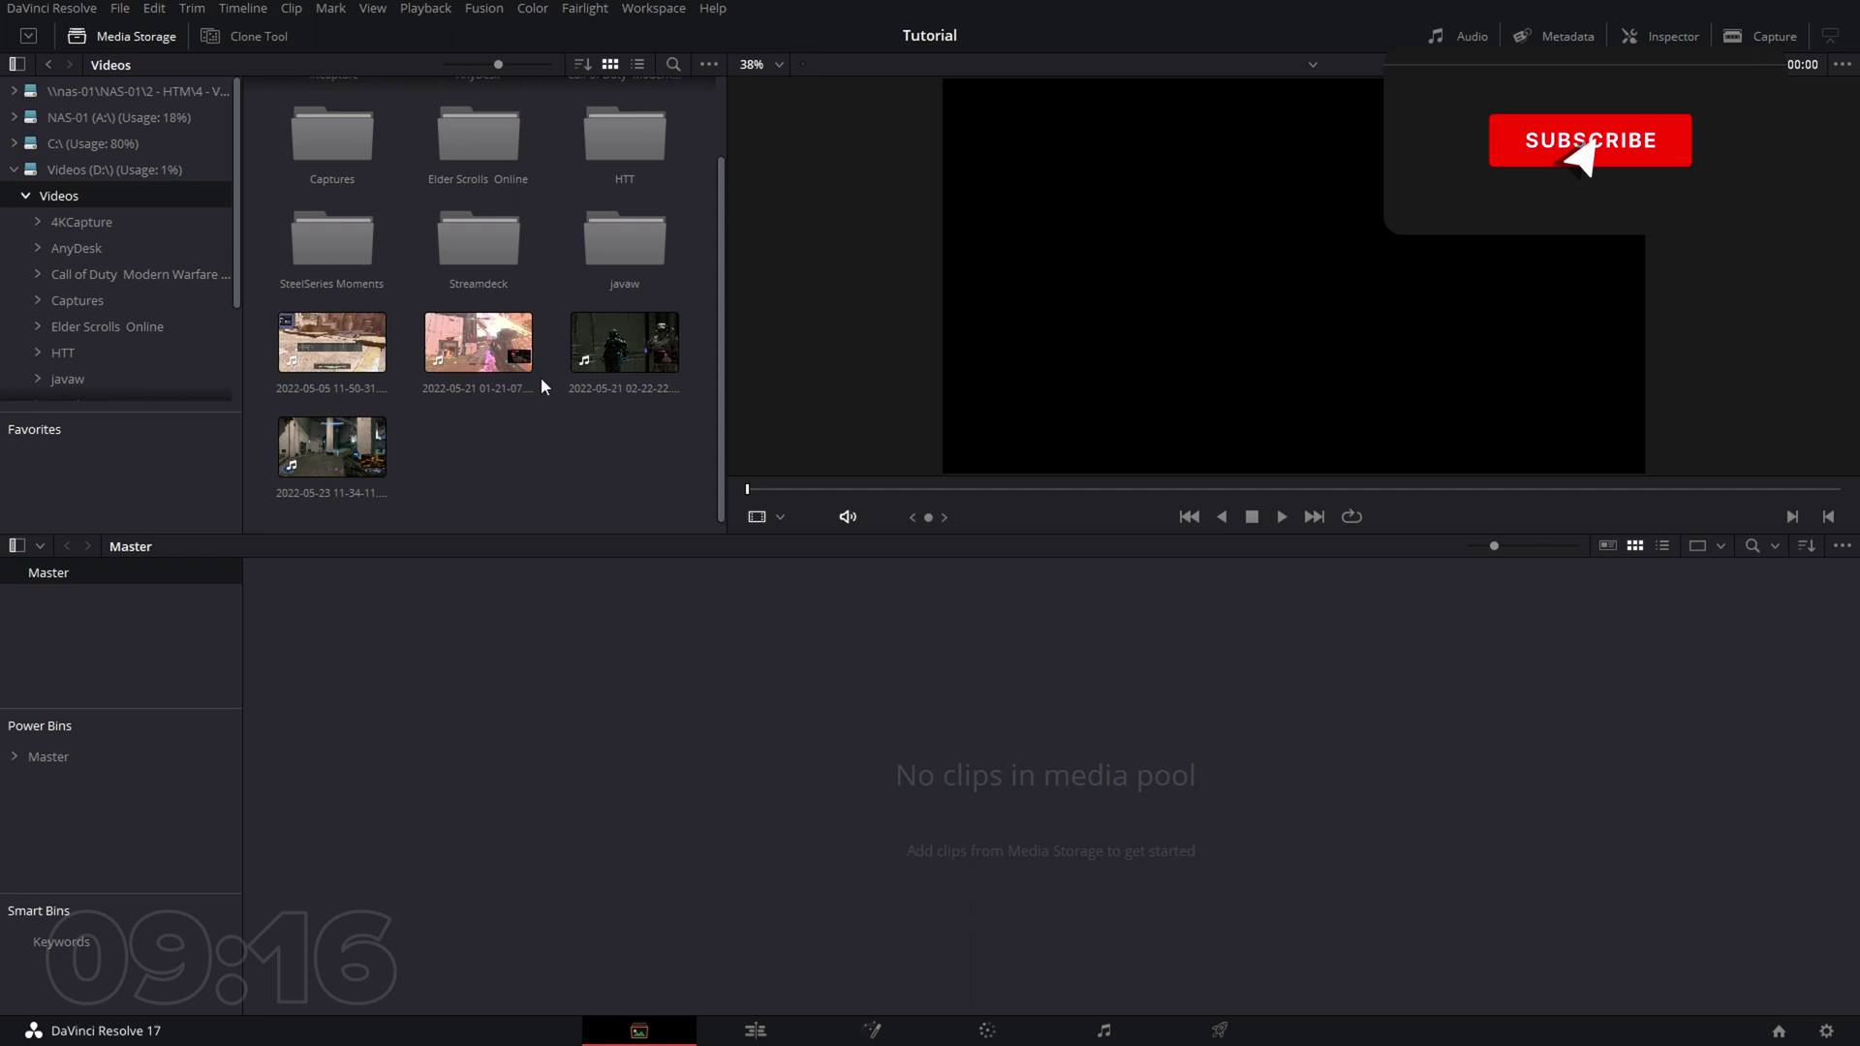
- Add the Videos folder to Favorites, collapse the D: drive, and select Videos under Favorites
right_click(78, 194)
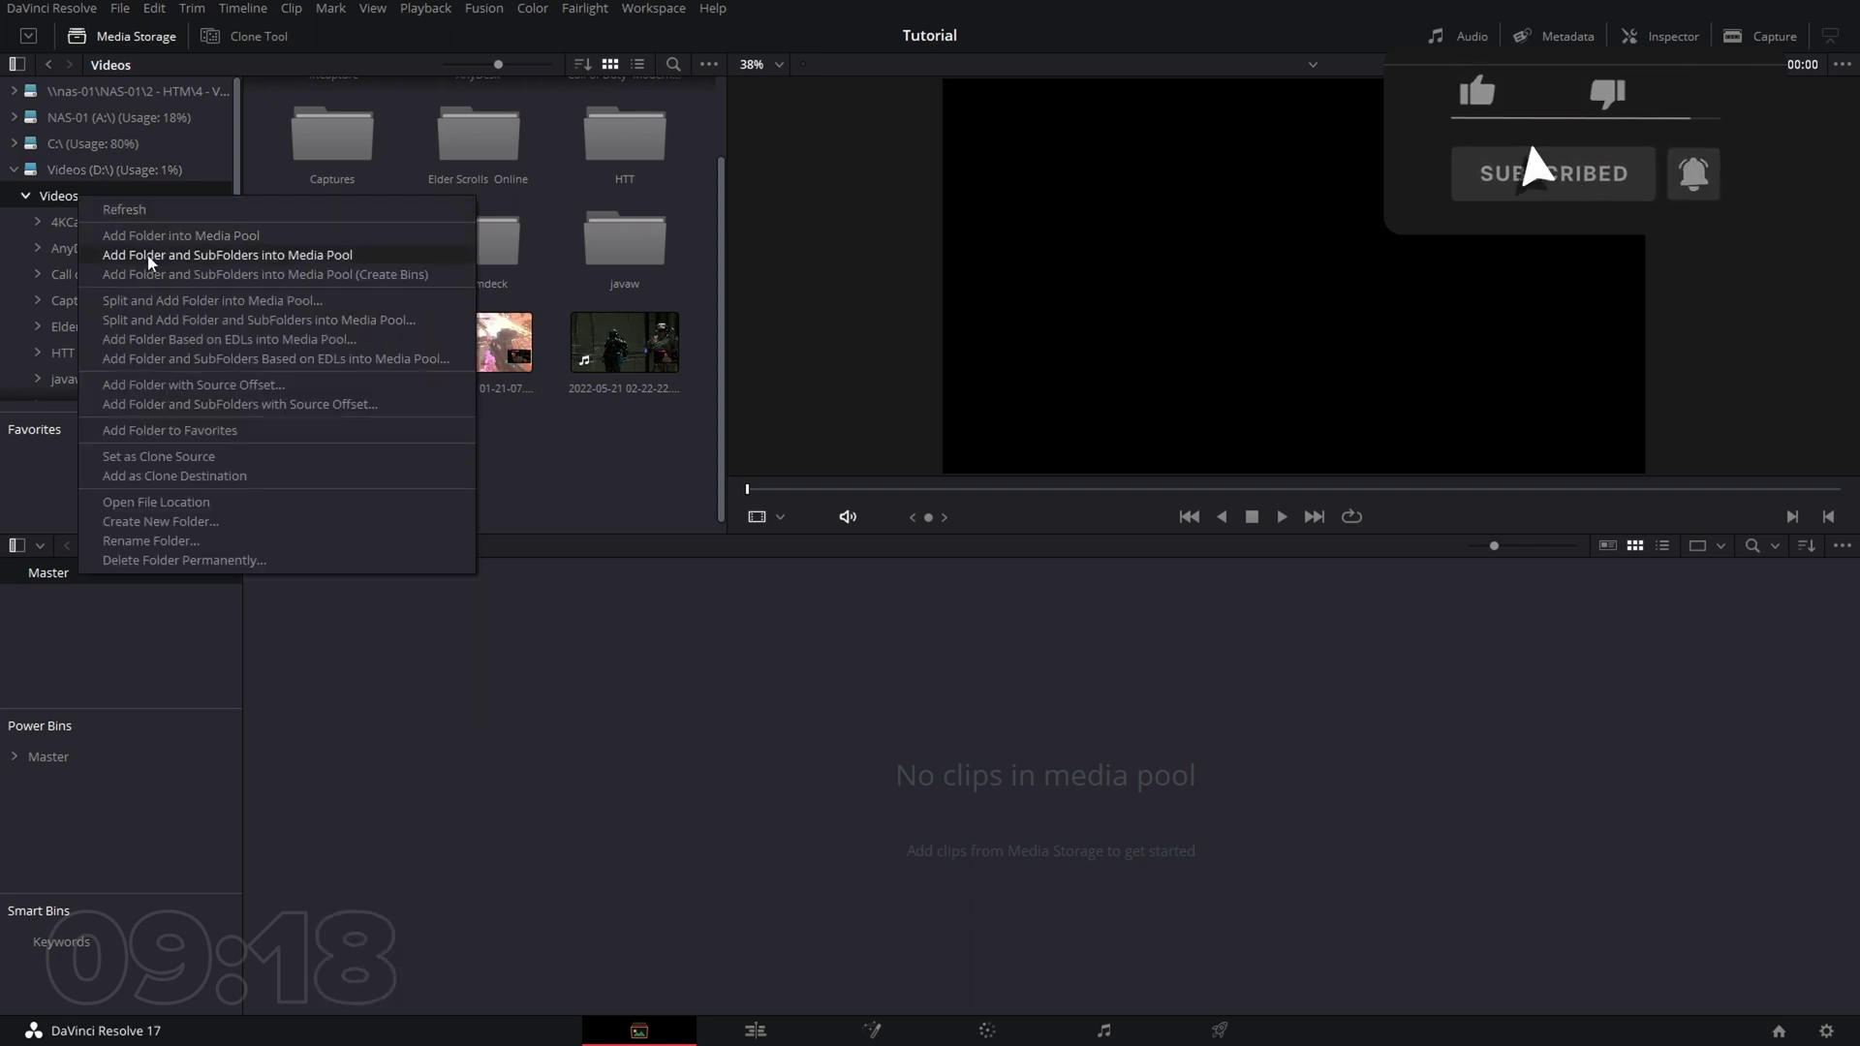
left_click(238, 432)
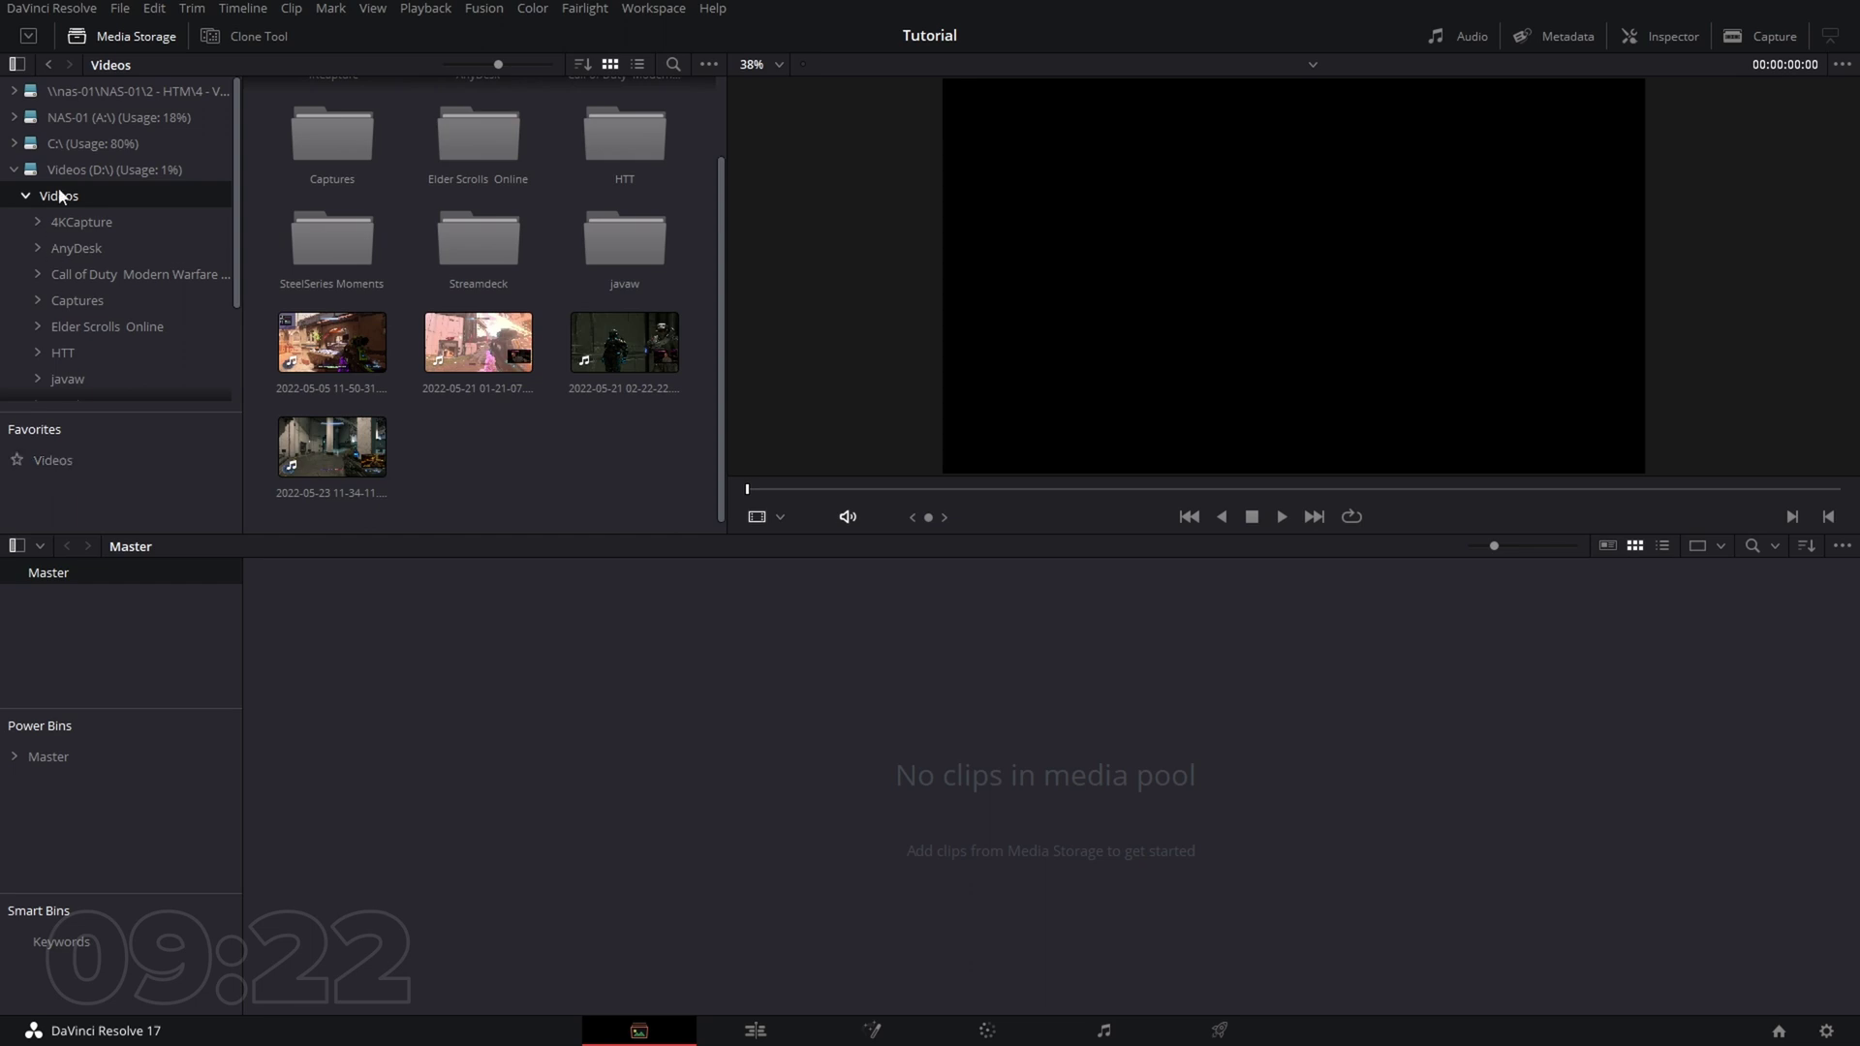
left_click(14, 169)
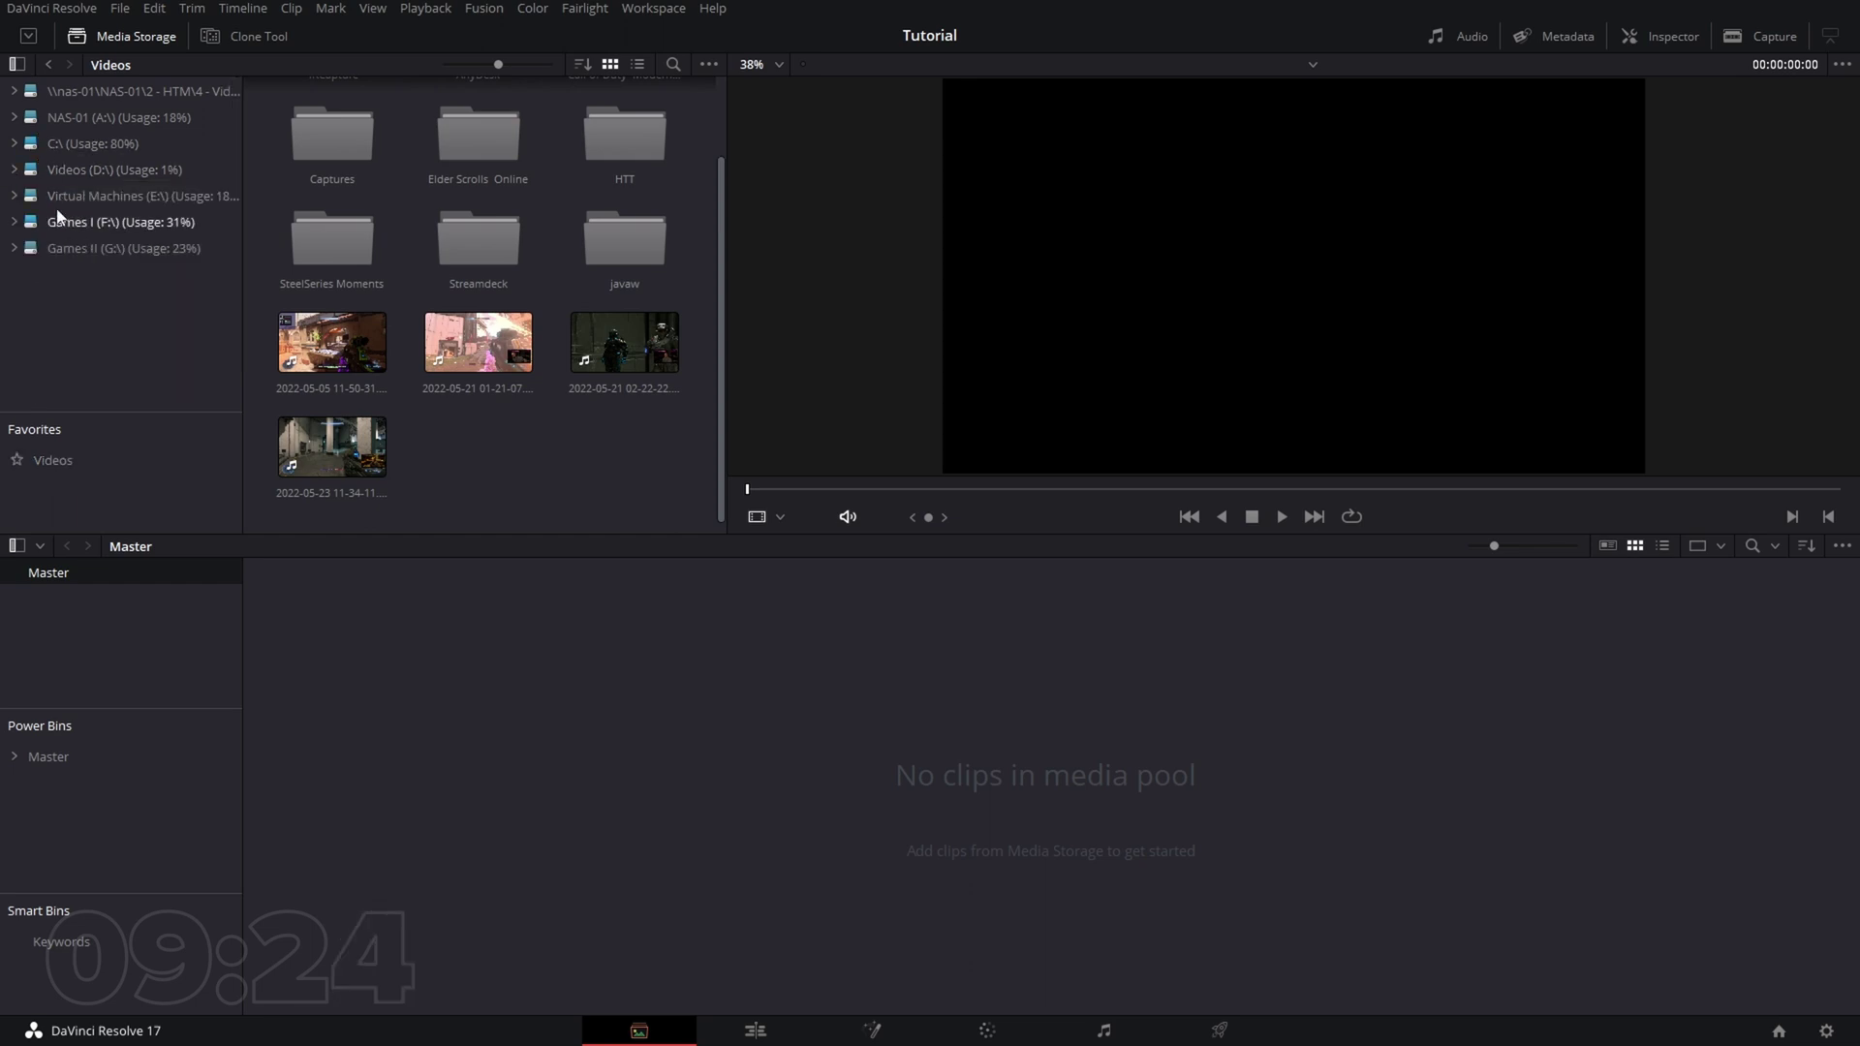
left_click(93, 471)
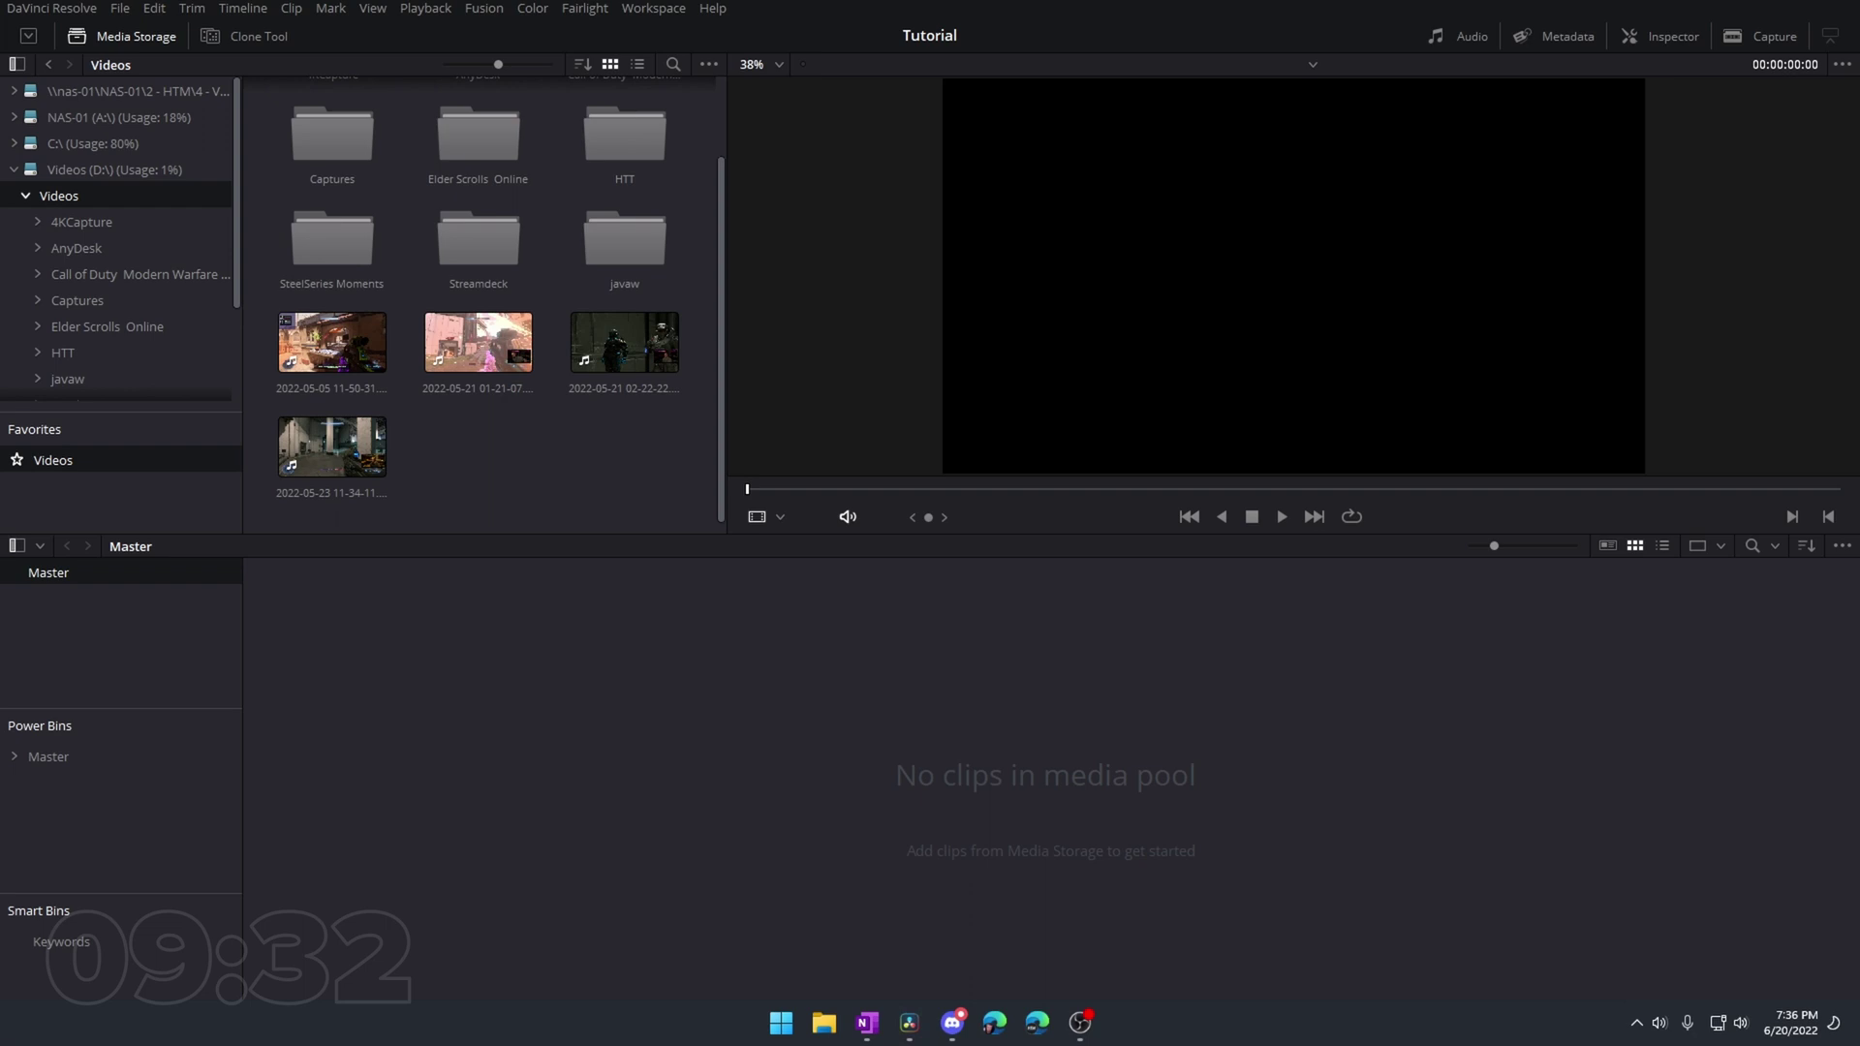
- Open File Explorer with Win+E and open the Videos folder from Quick access
key("super+e")
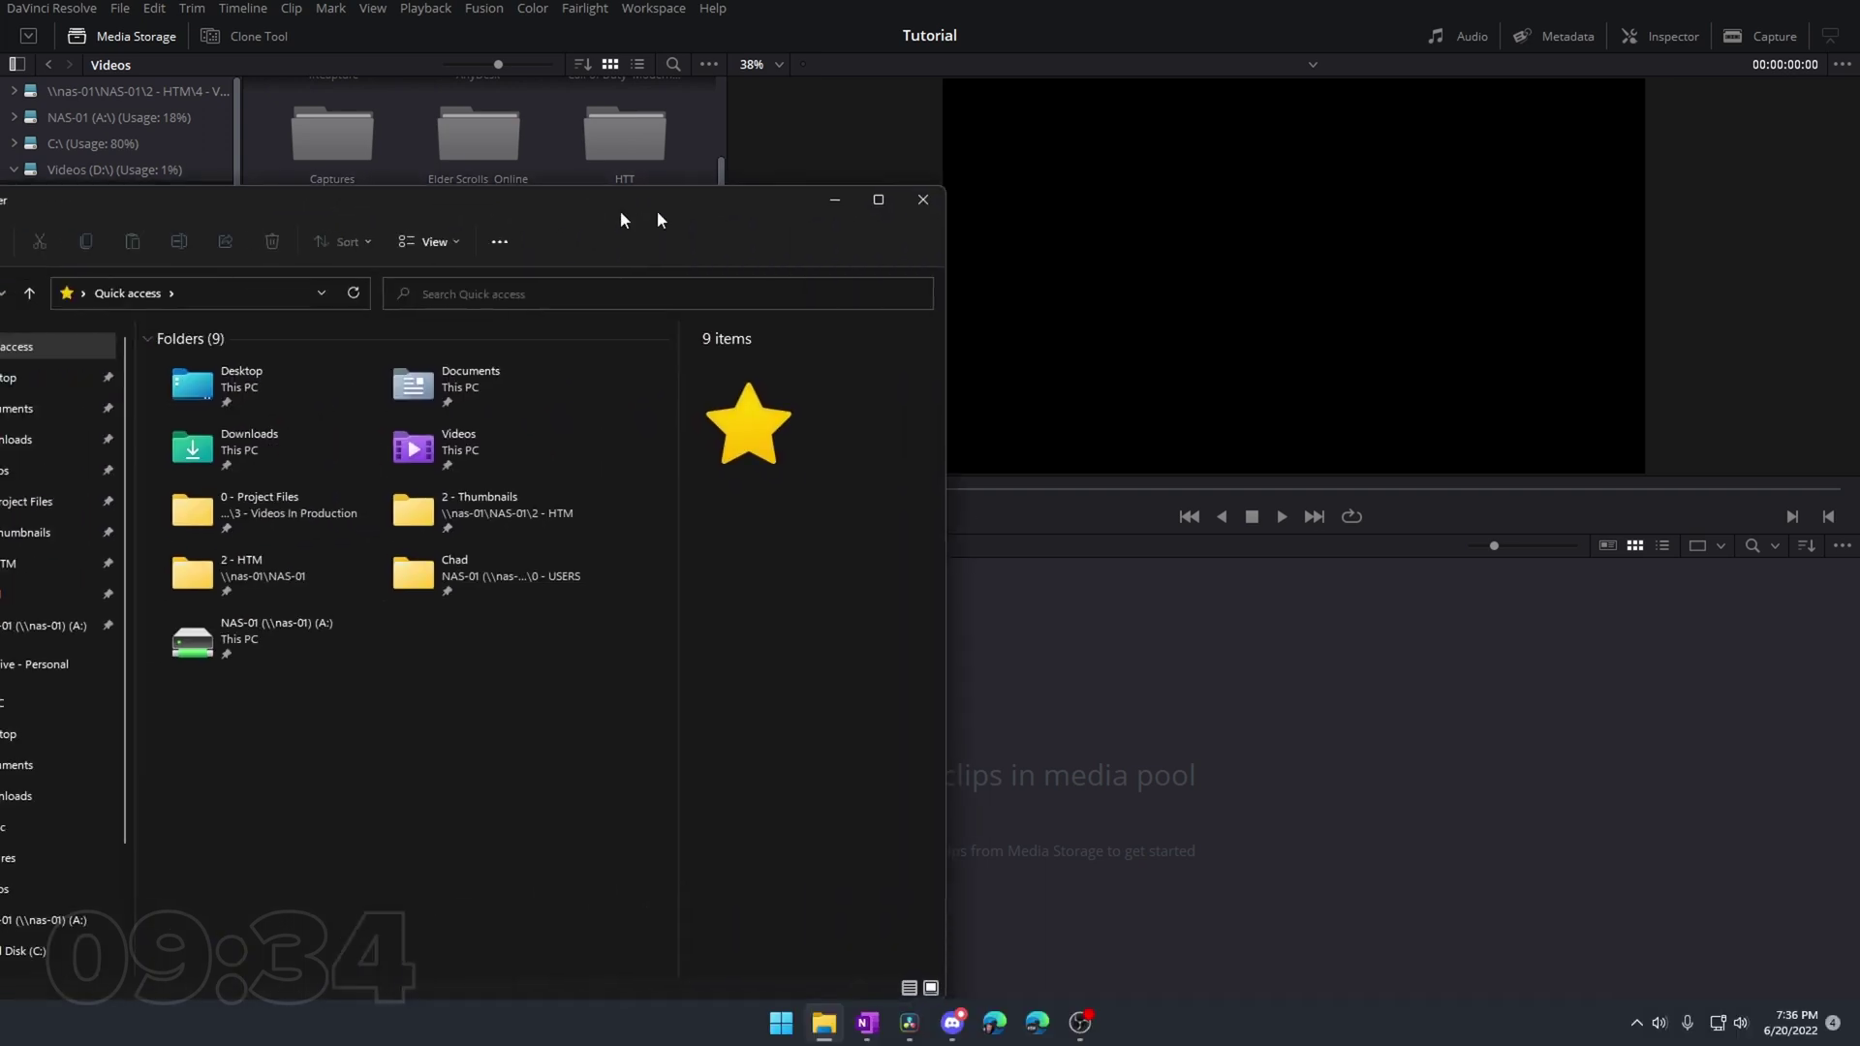
double_click(1259, 366)
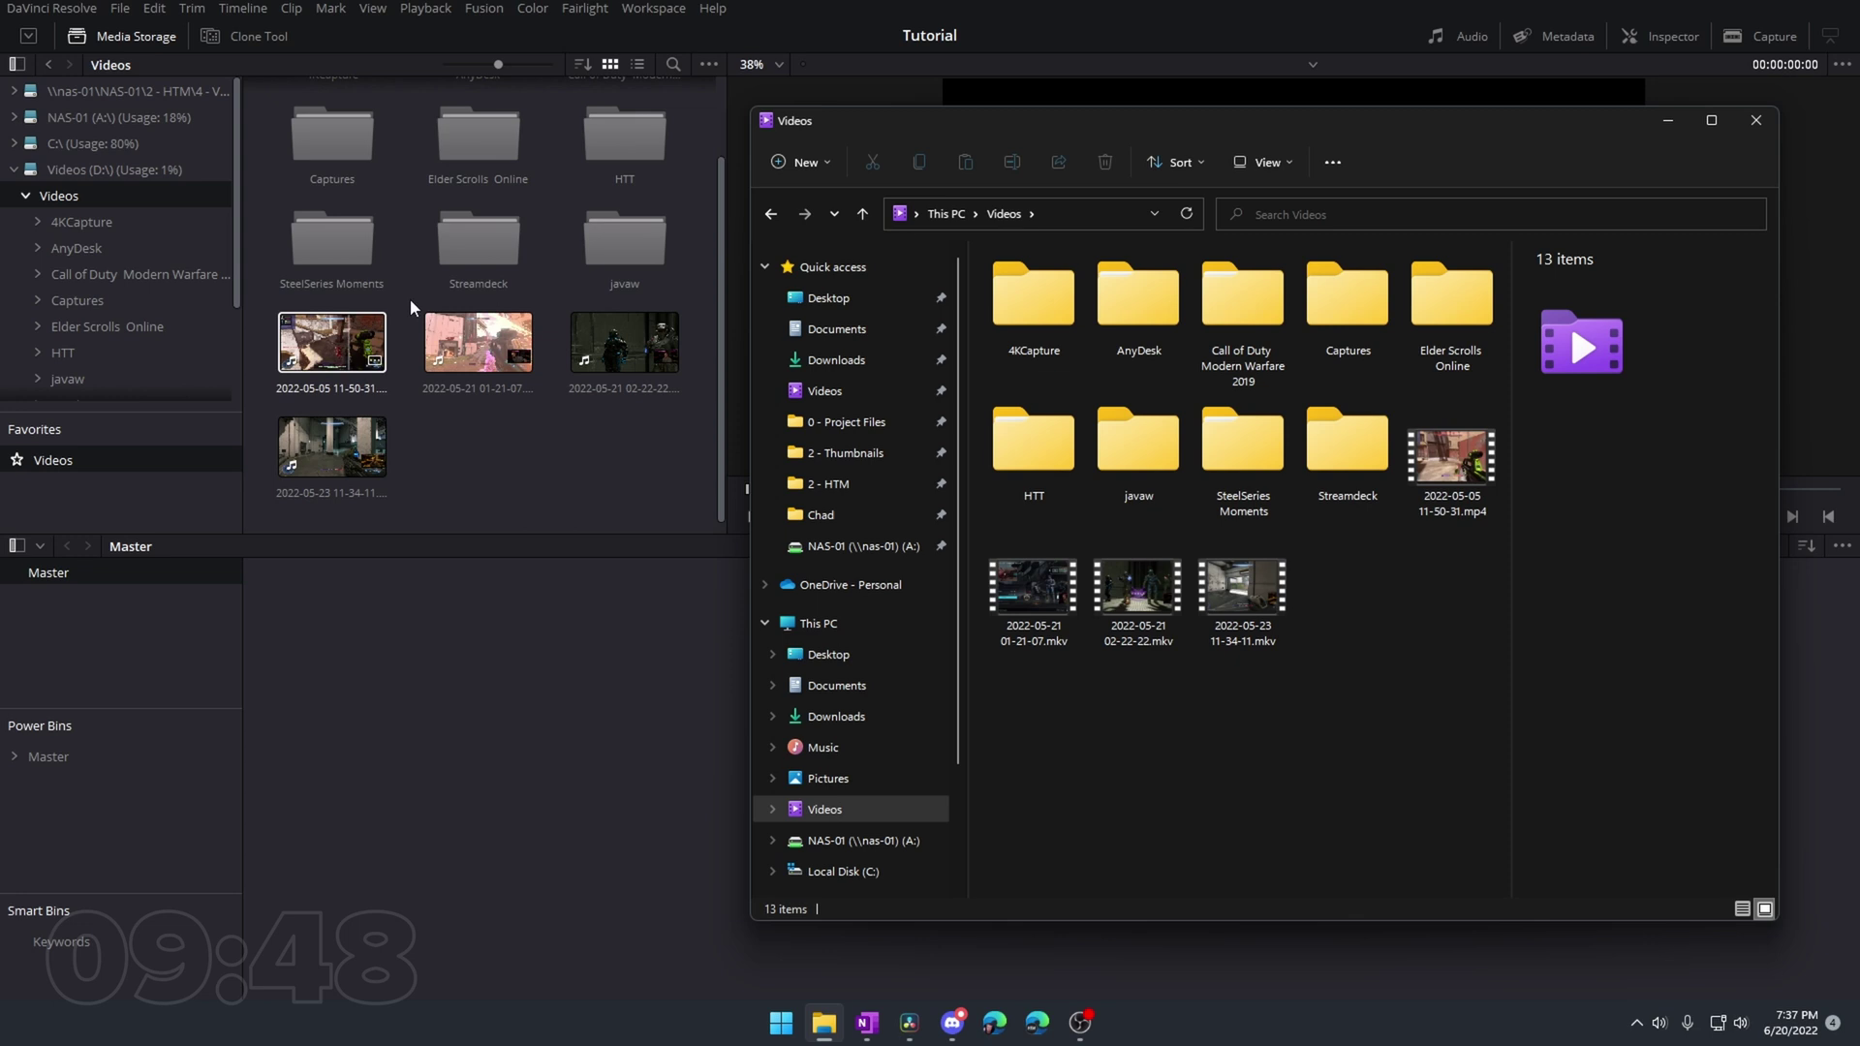
- Close the File Explorer window to return to DaVinci Resolve
left_click(1755, 122)
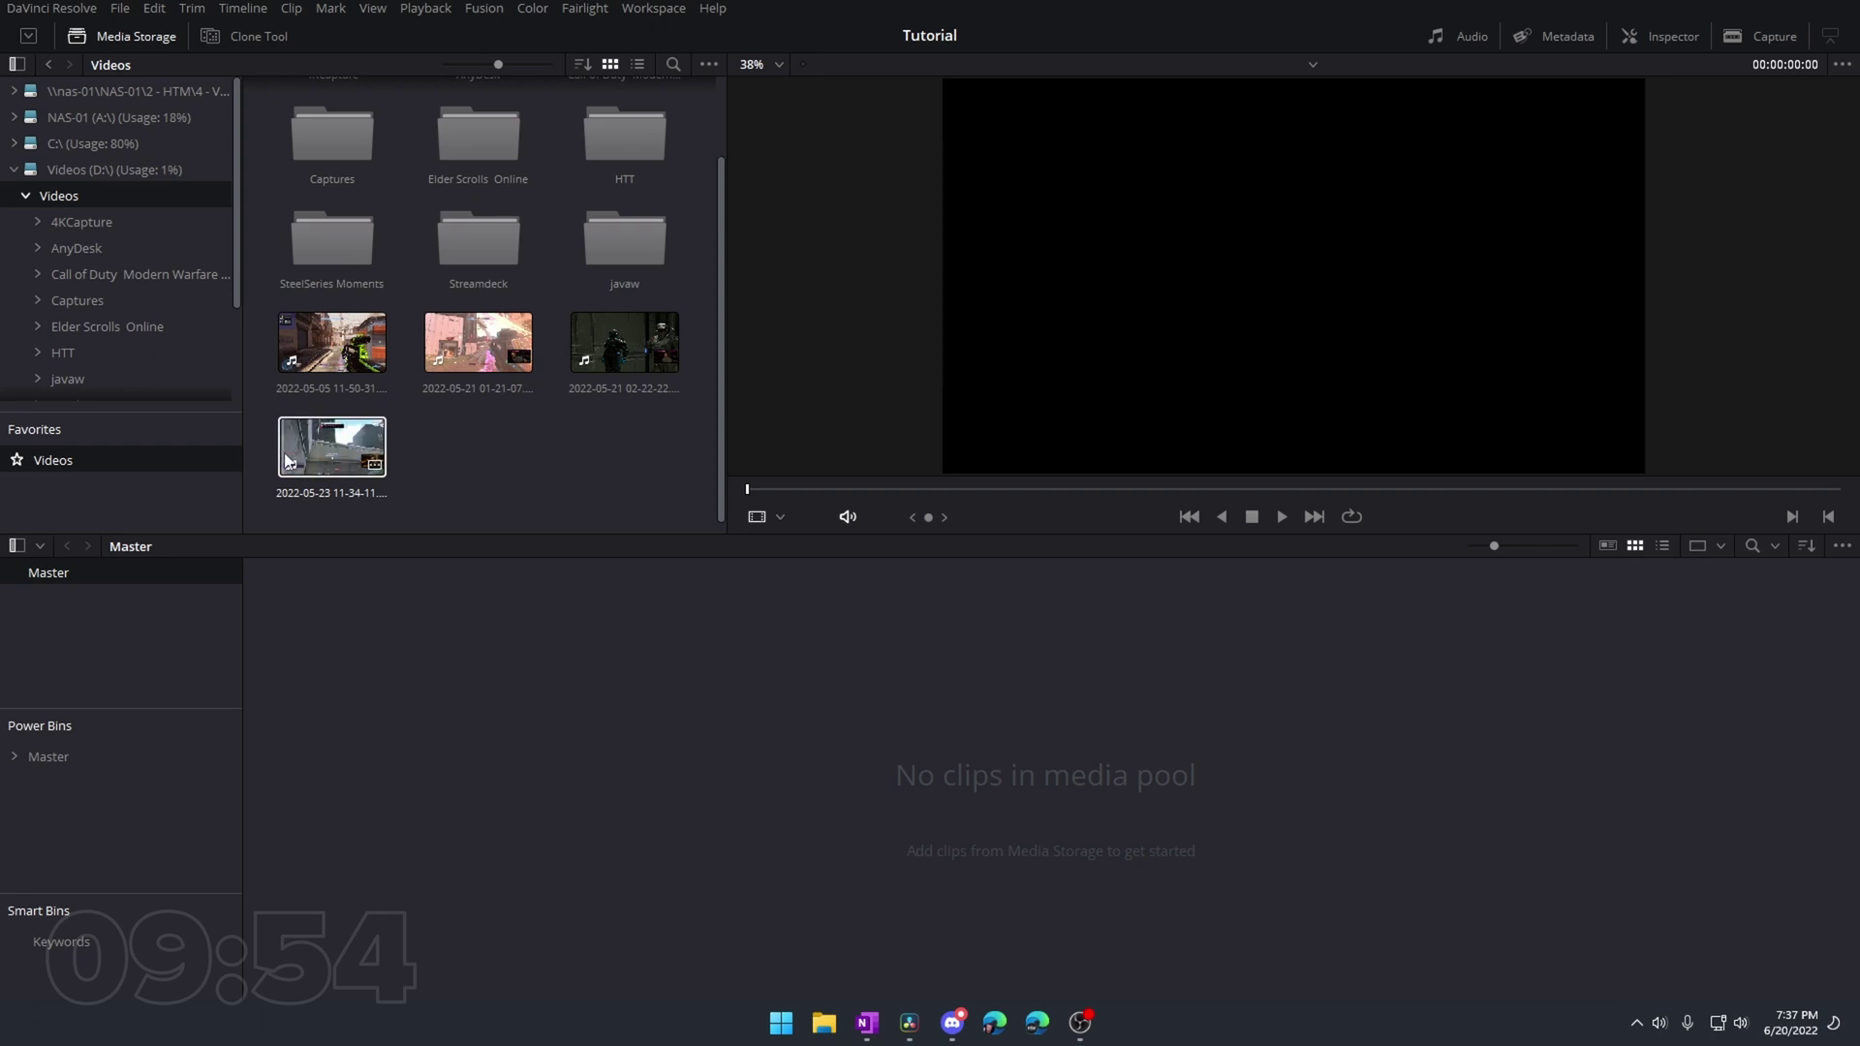
left_click_drag(381, 457, 318, 728)
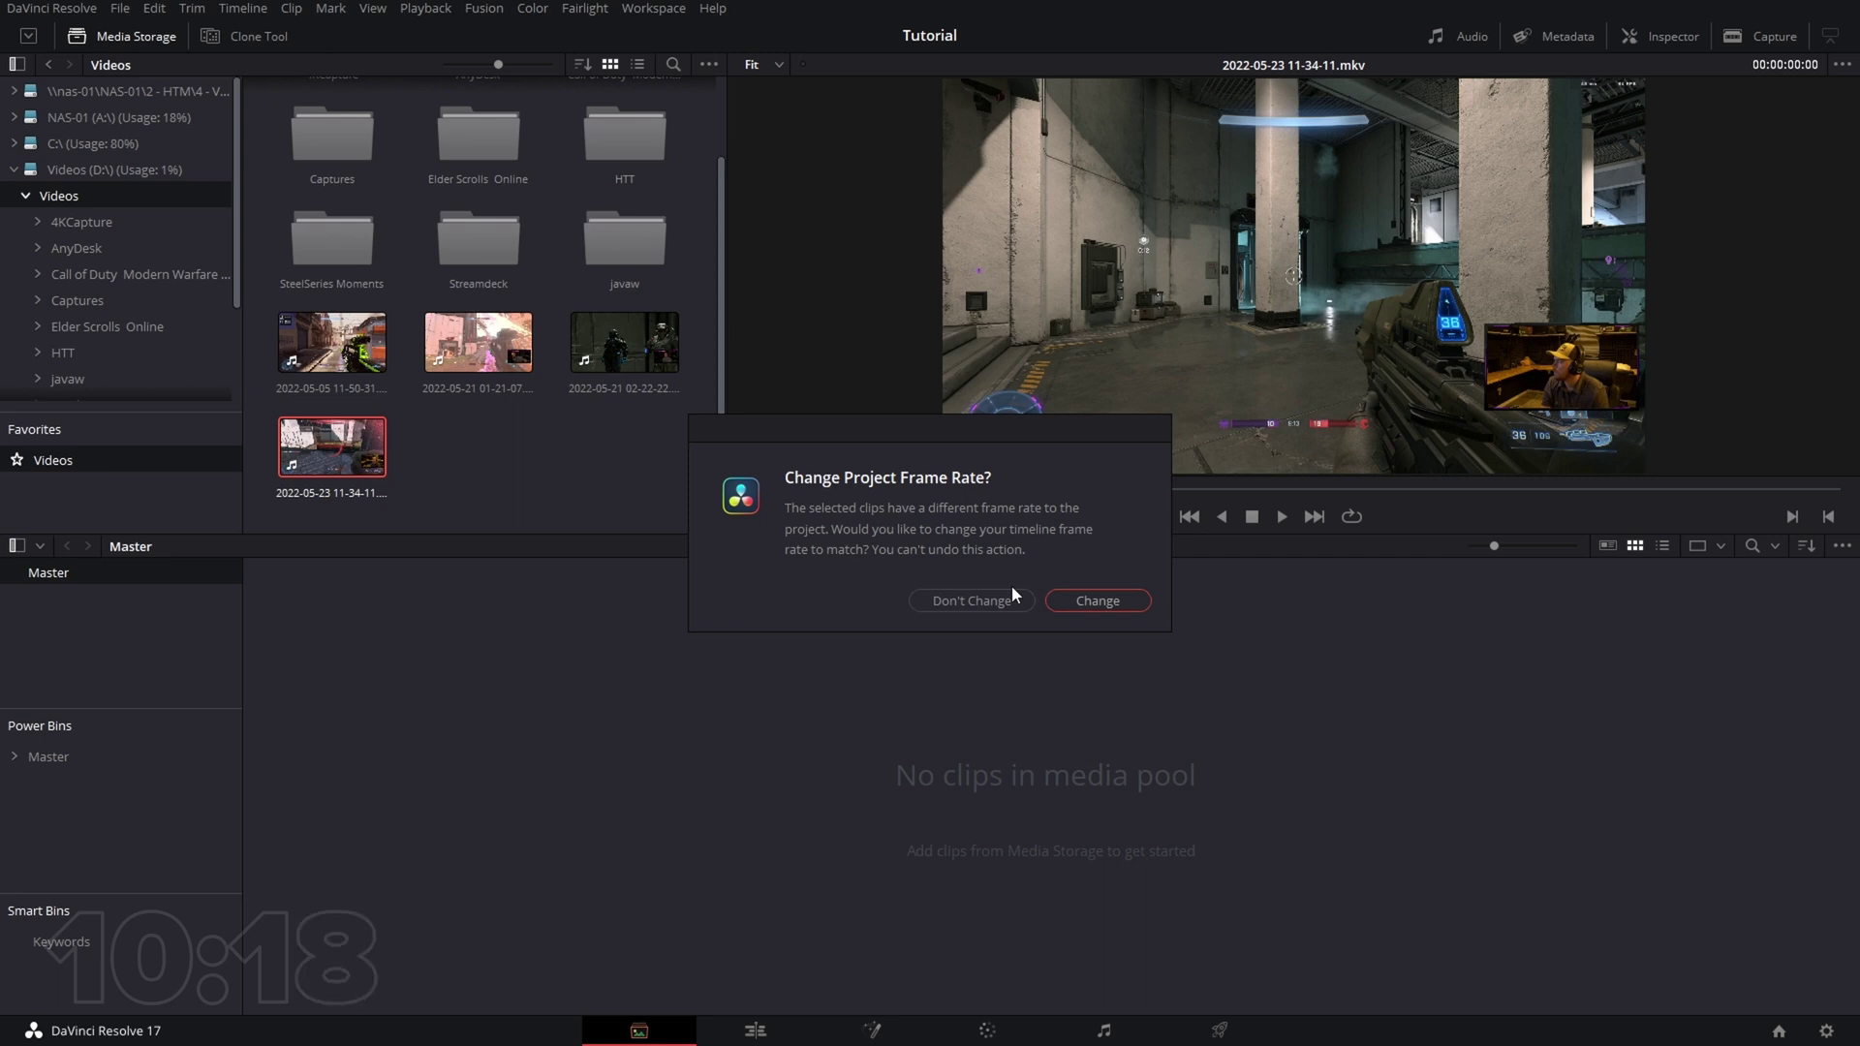
left_click(1083, 600)
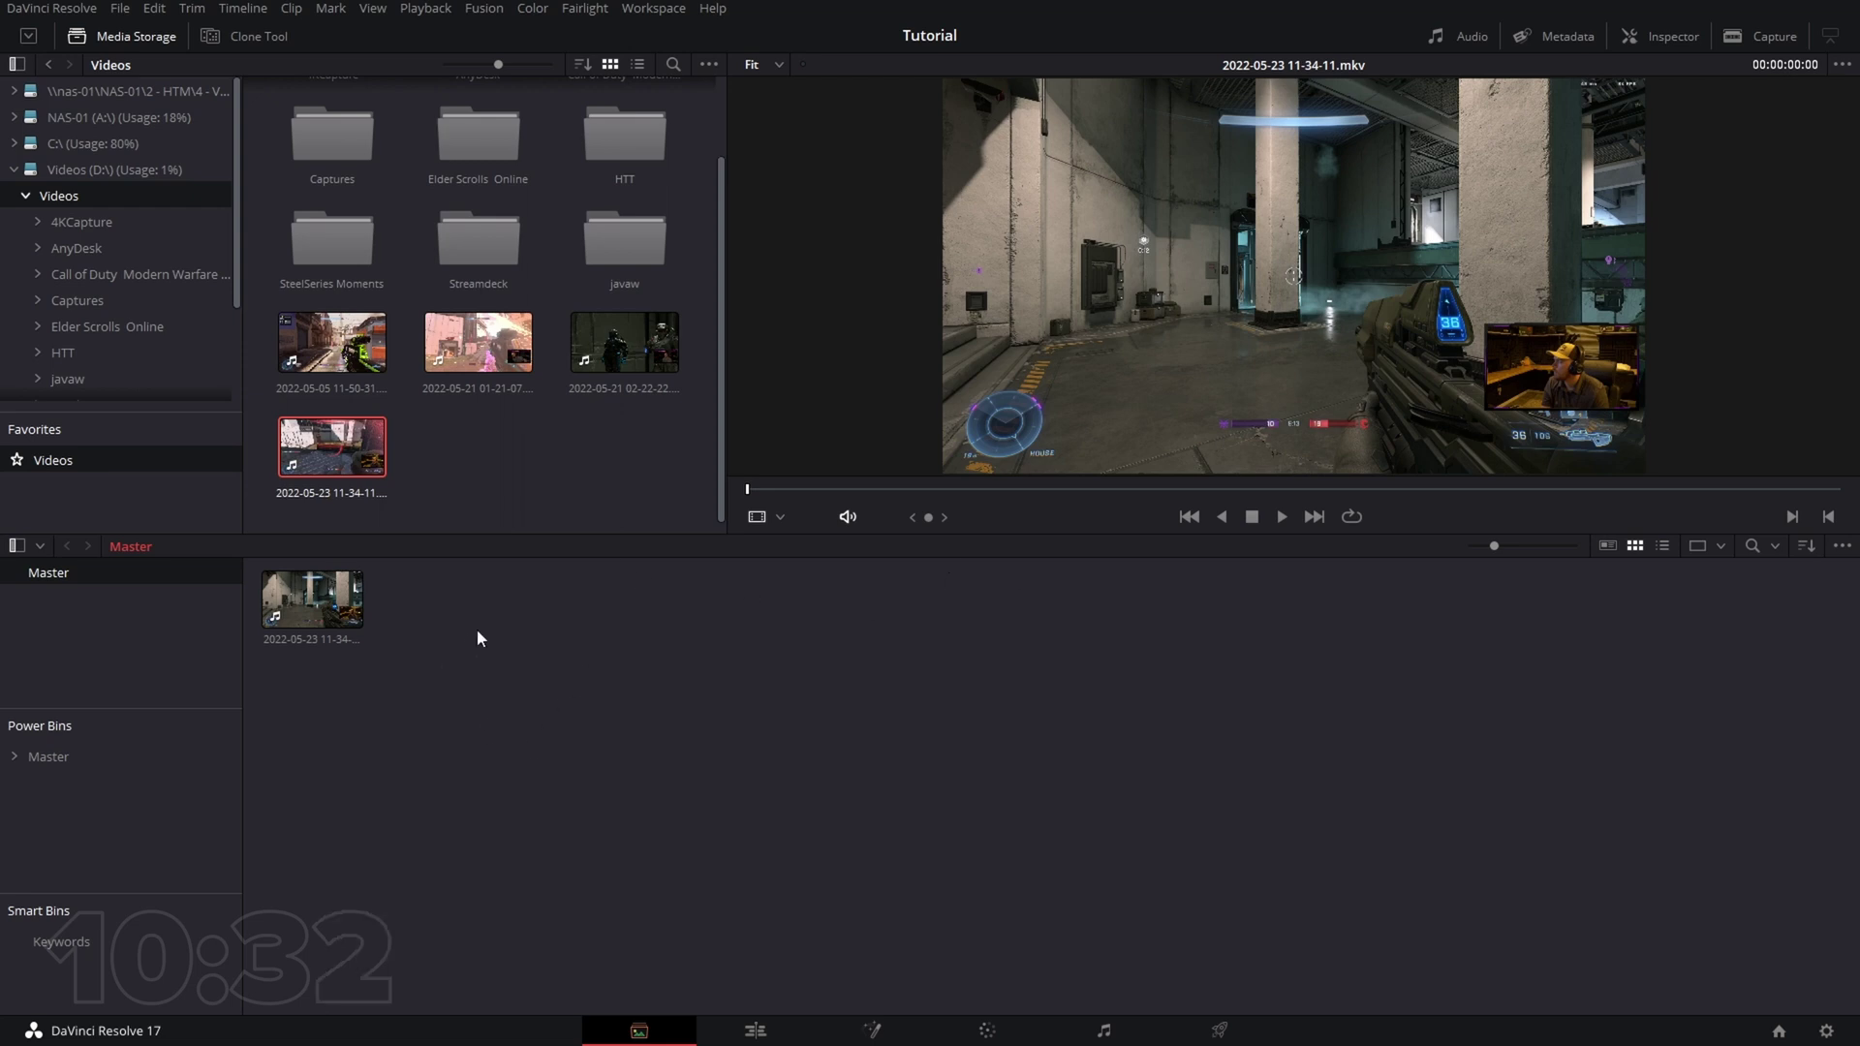
scroll(530, 490, "up", 2)
scroll(531, 490, "down", 2)
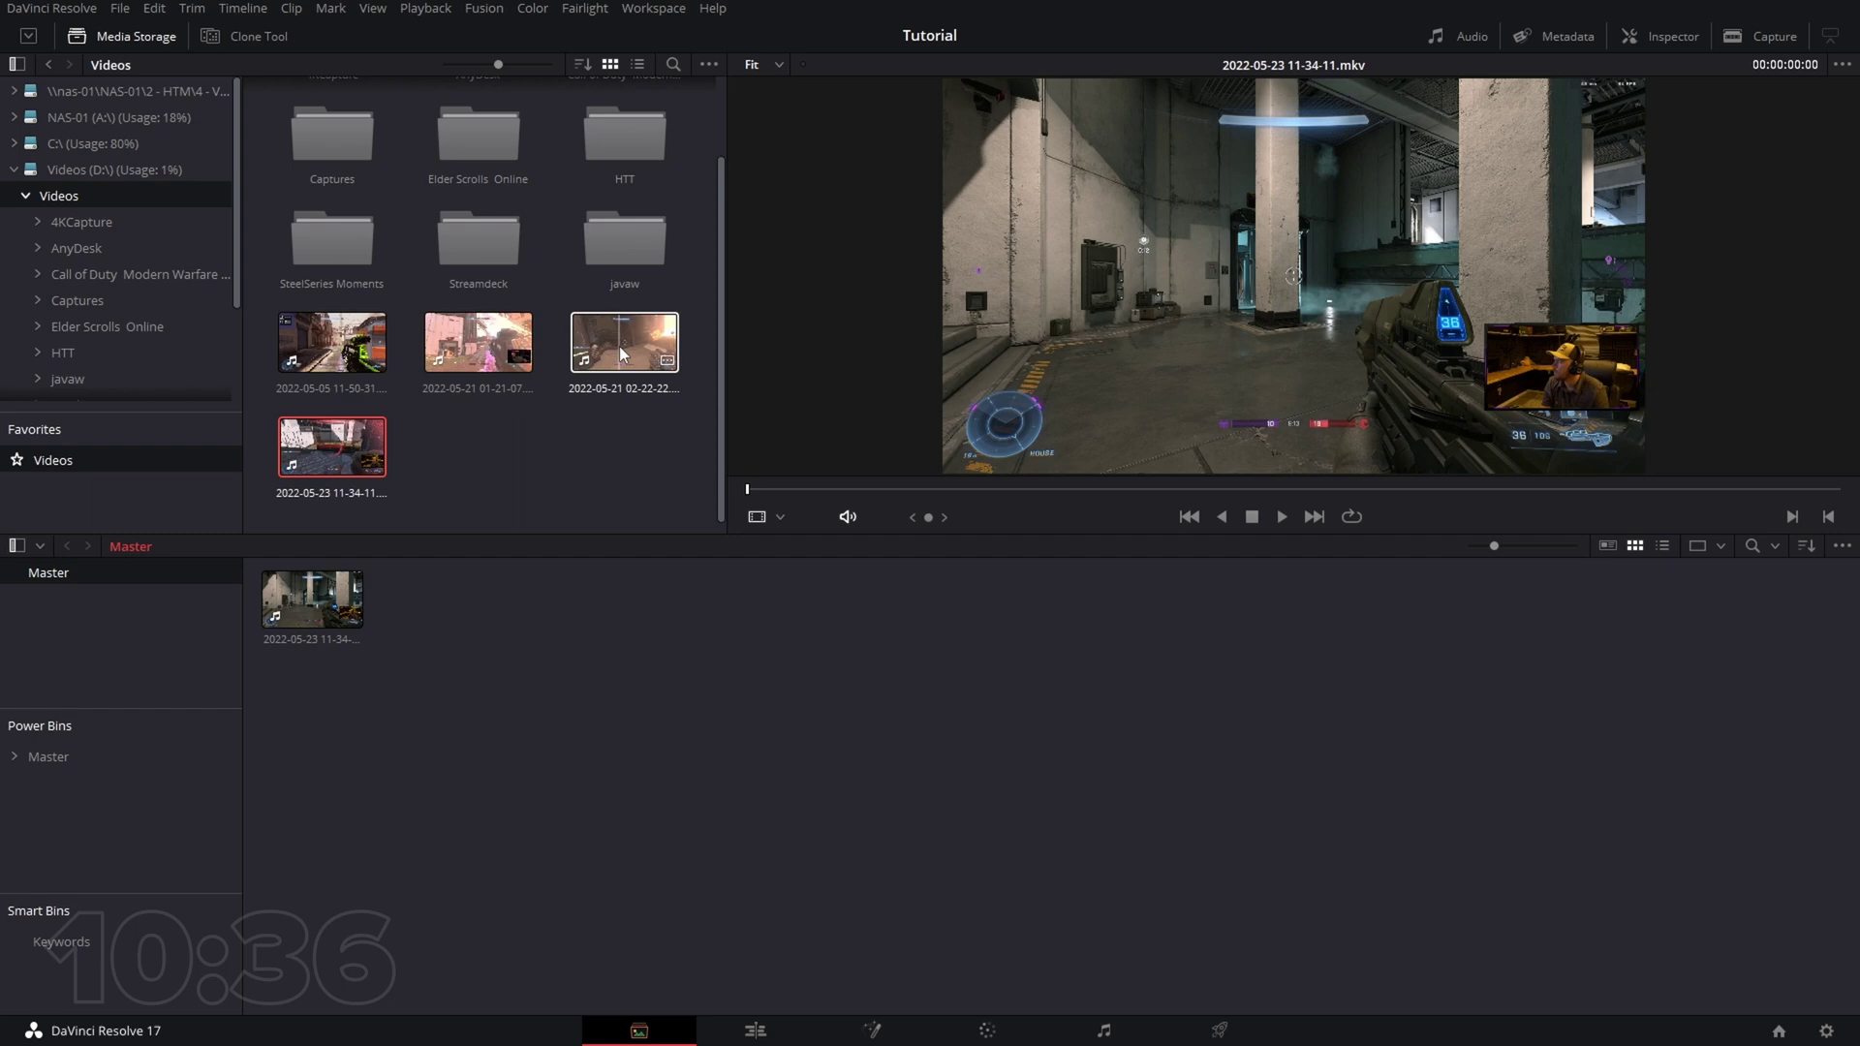
left_click_drag(622, 354, 555, 648)
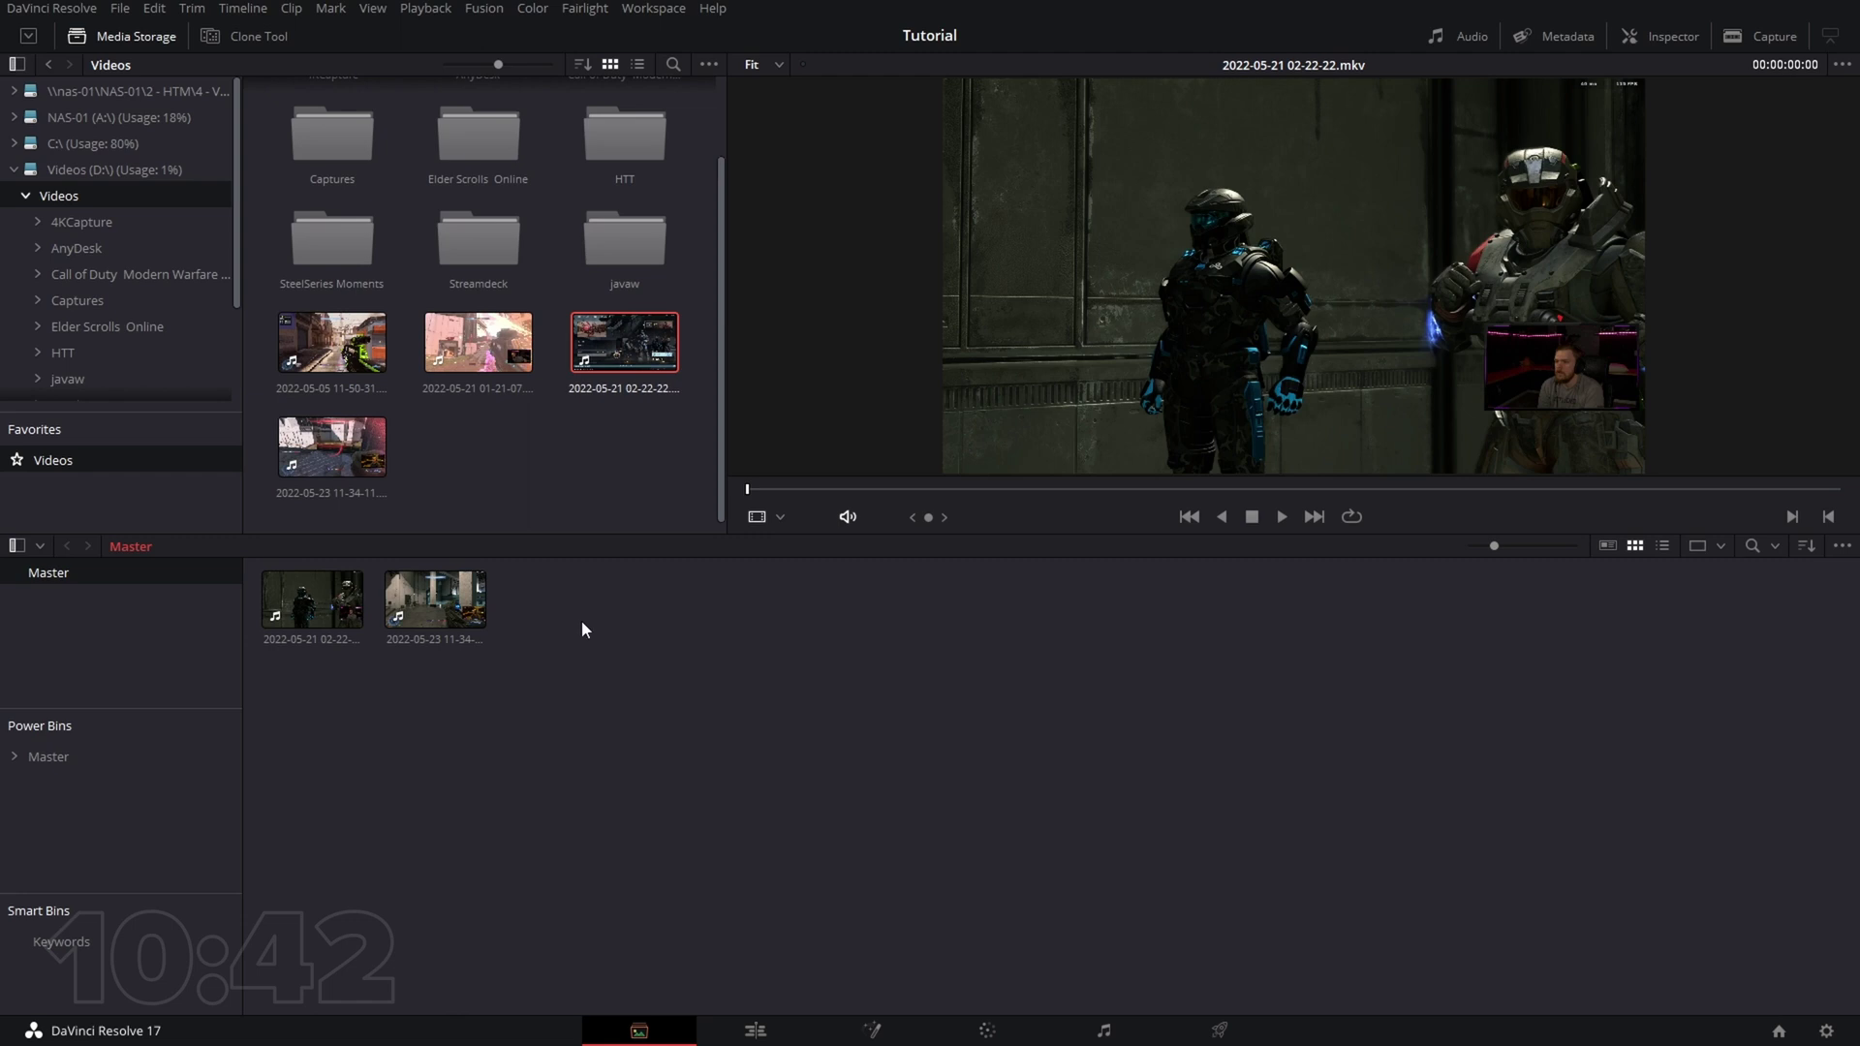
left_click(756, 1031)
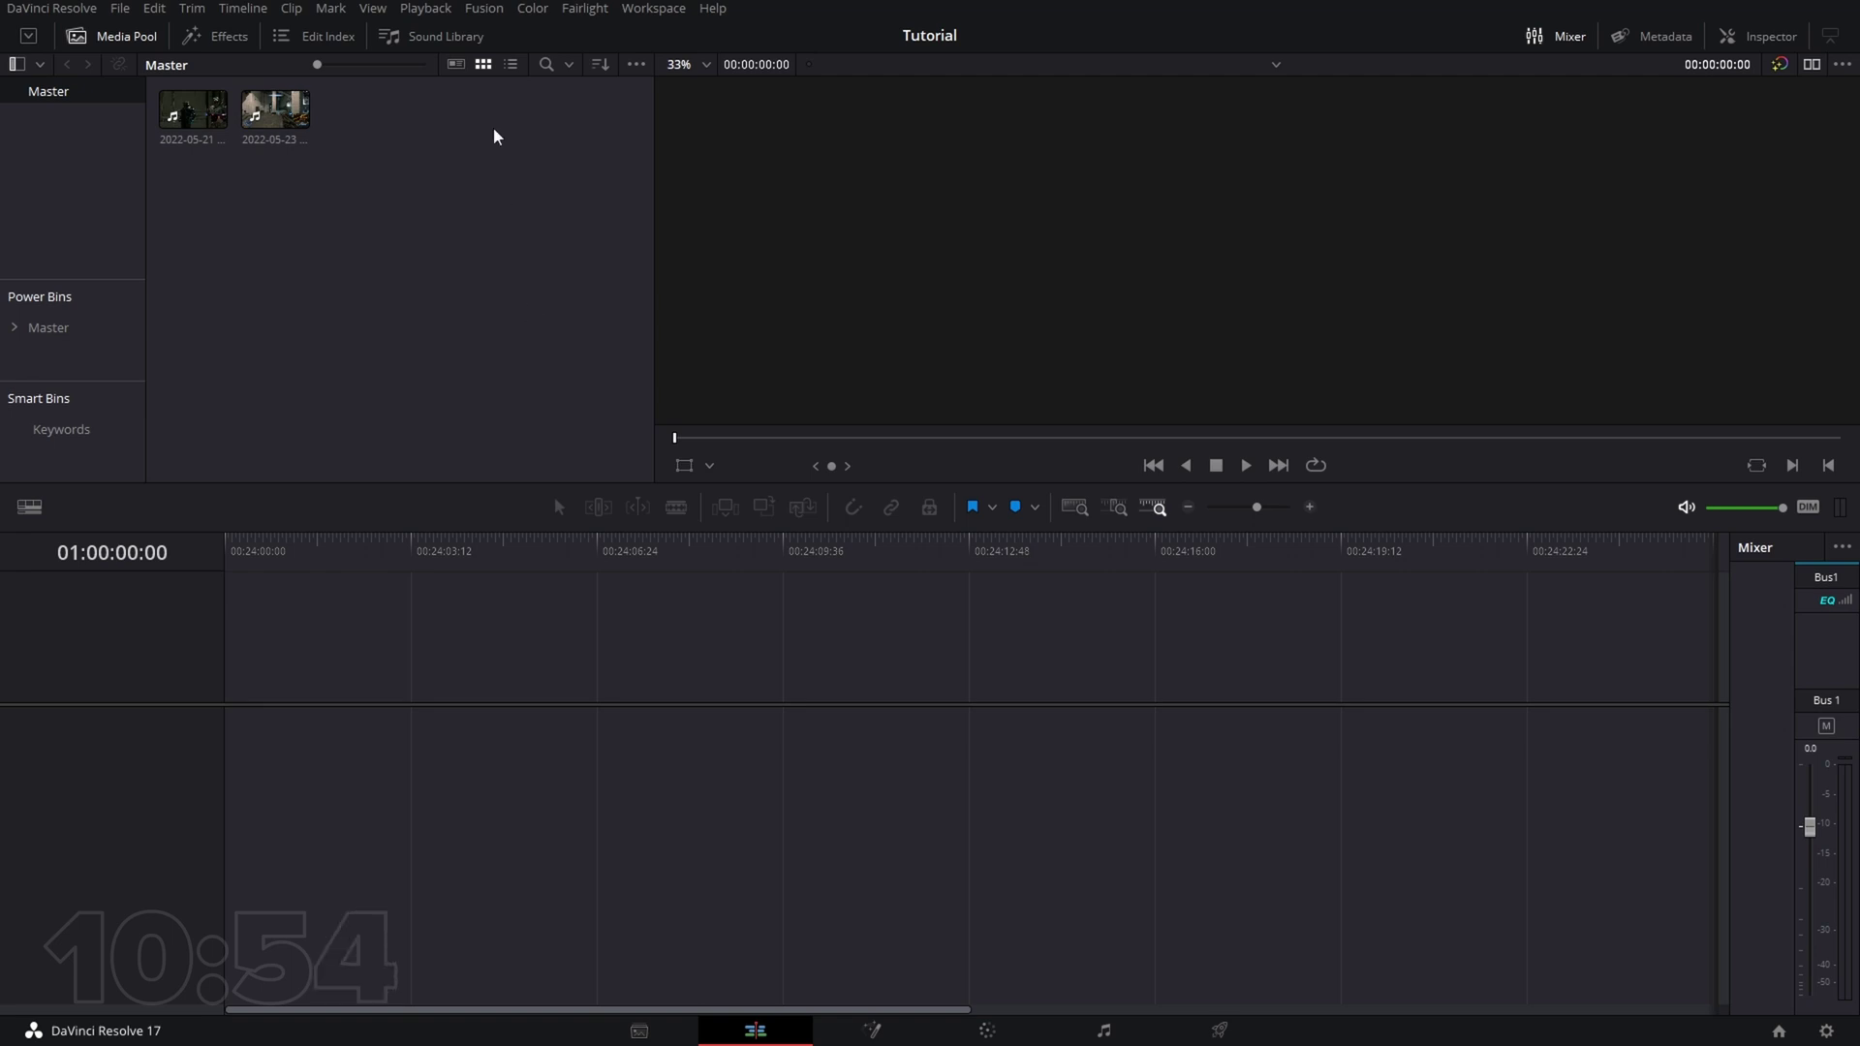
left_click(206, 134)
left_click_drag(205, 133, 224, 769)
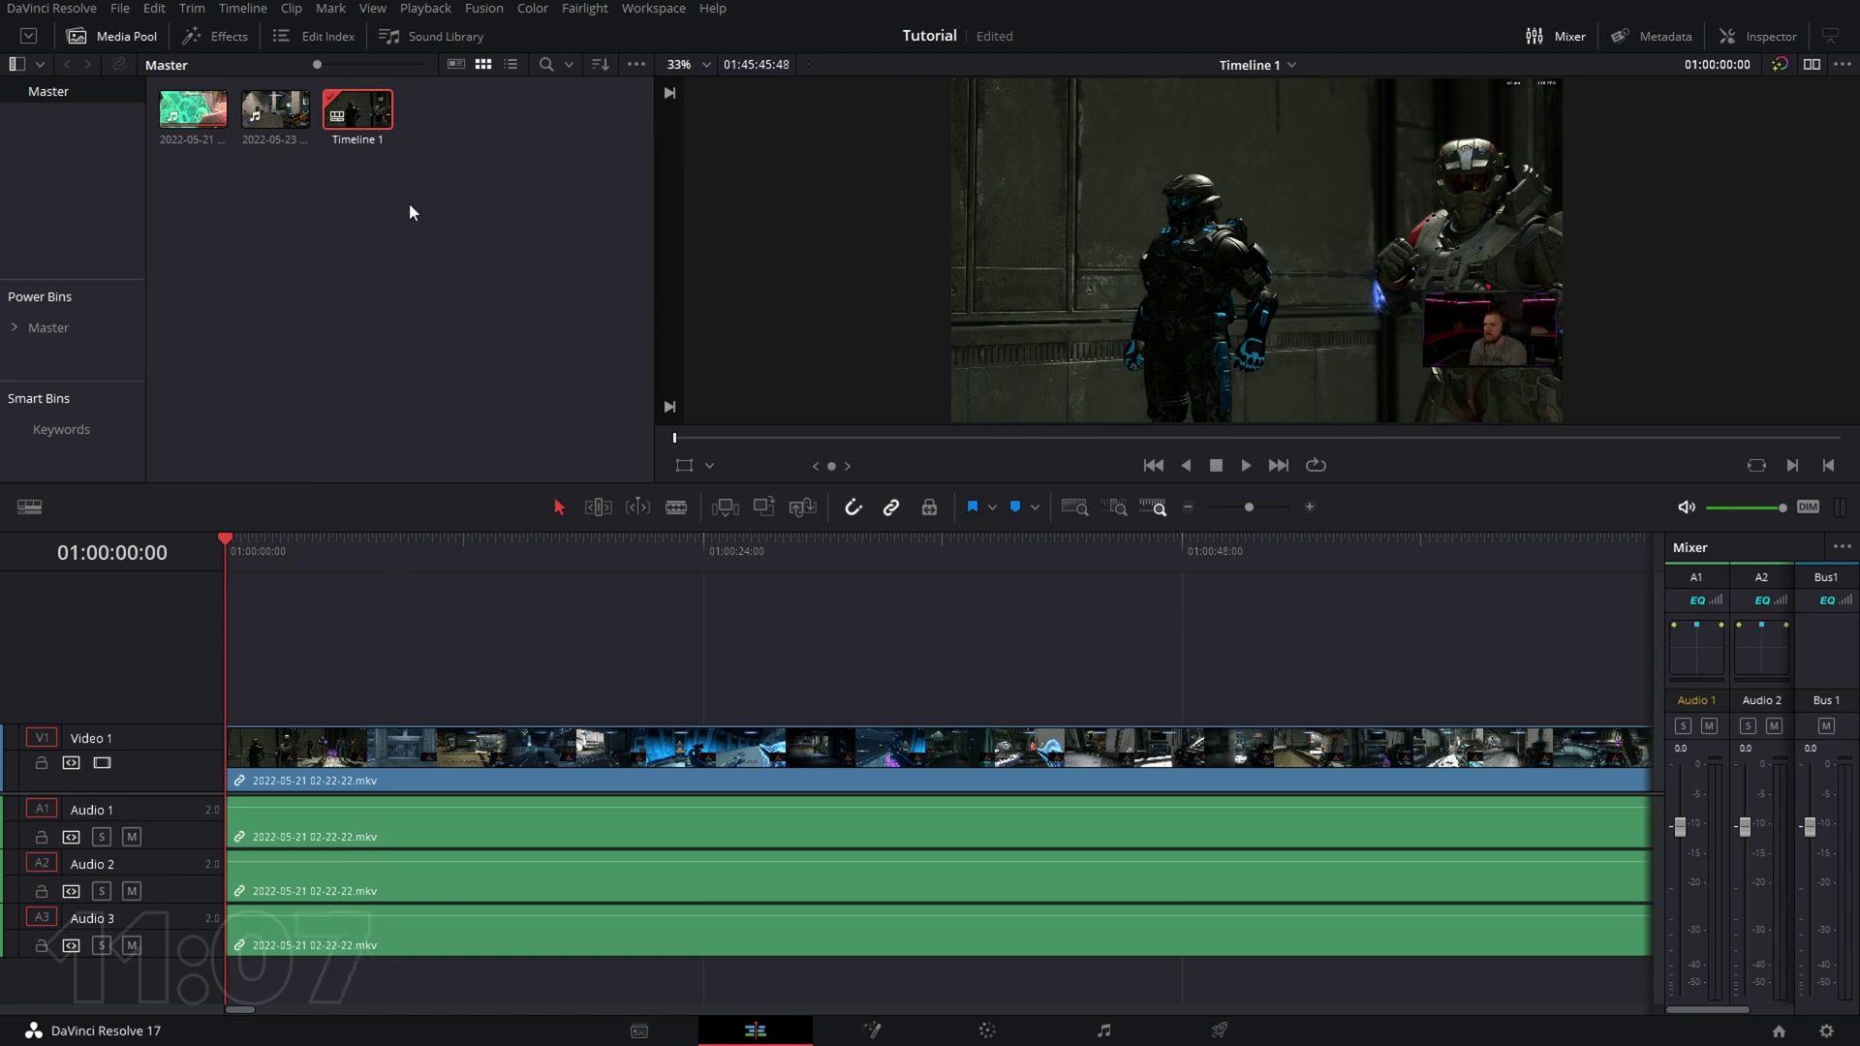
left_click(385, 197)
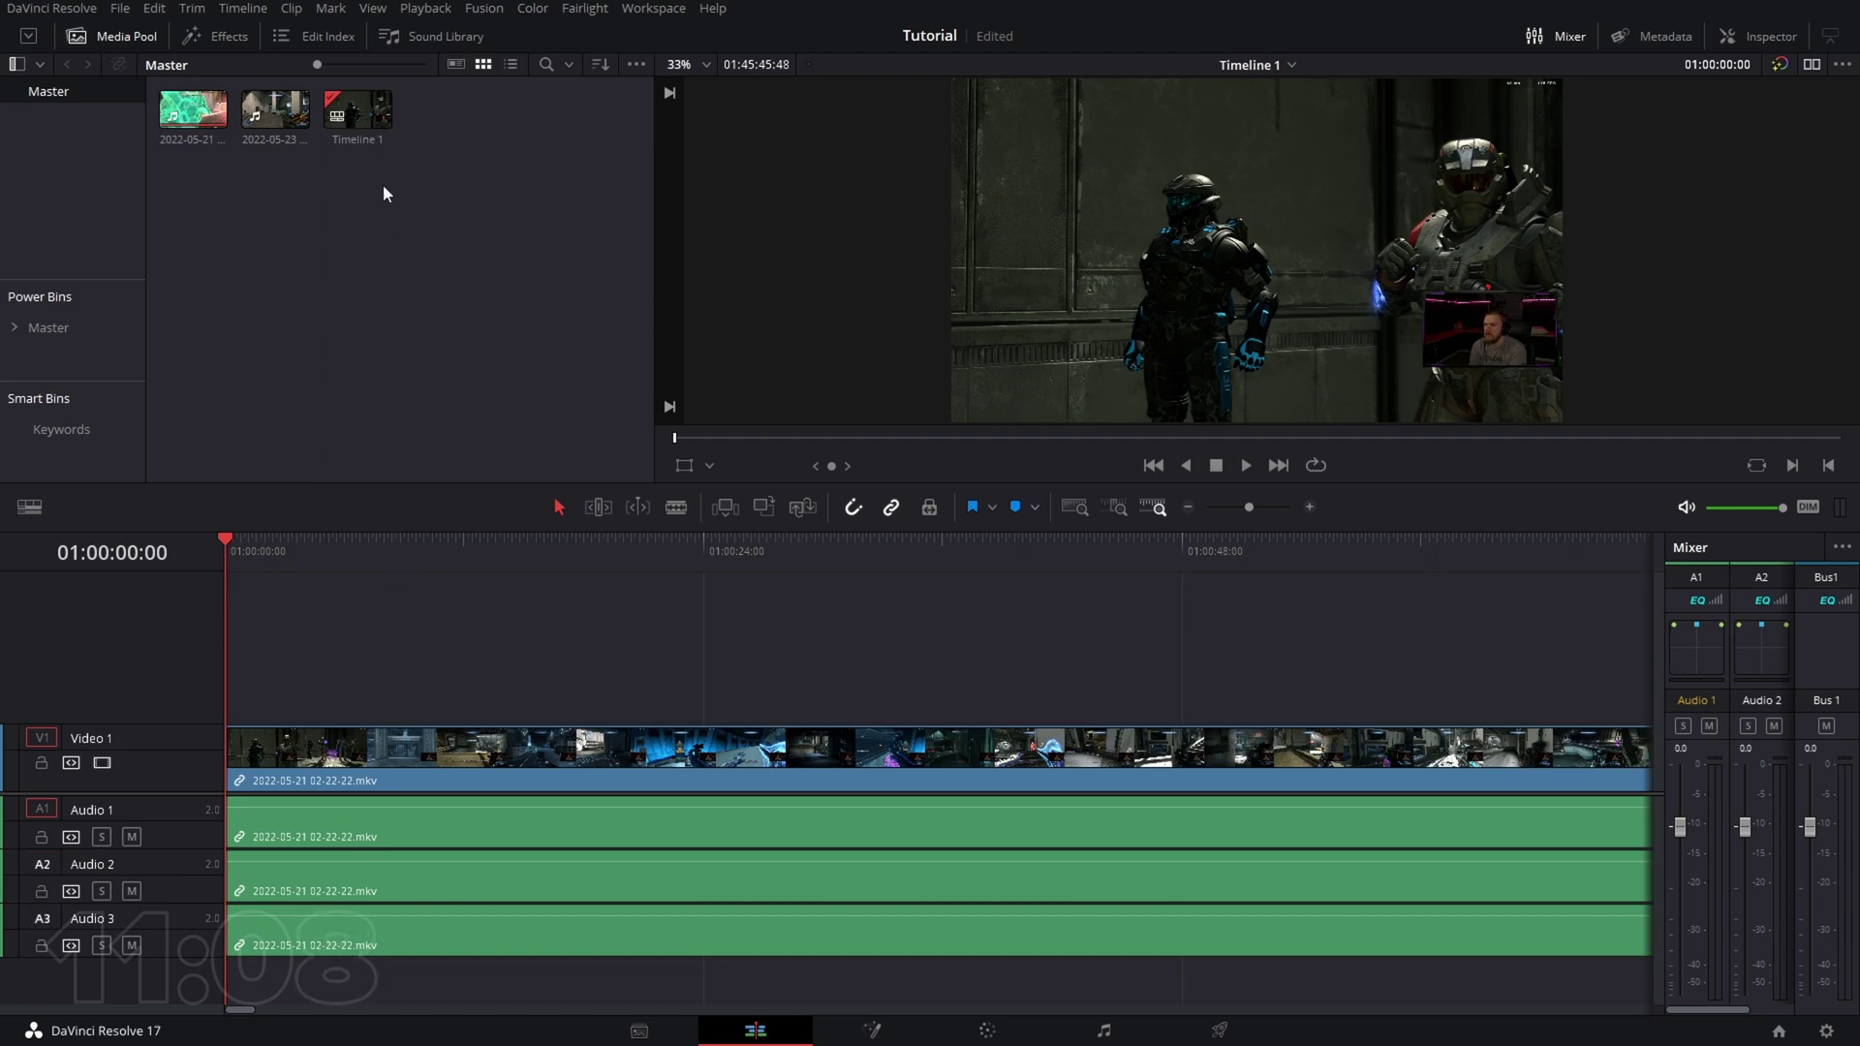
right_click(428, 126)
mouse_move(543, 146)
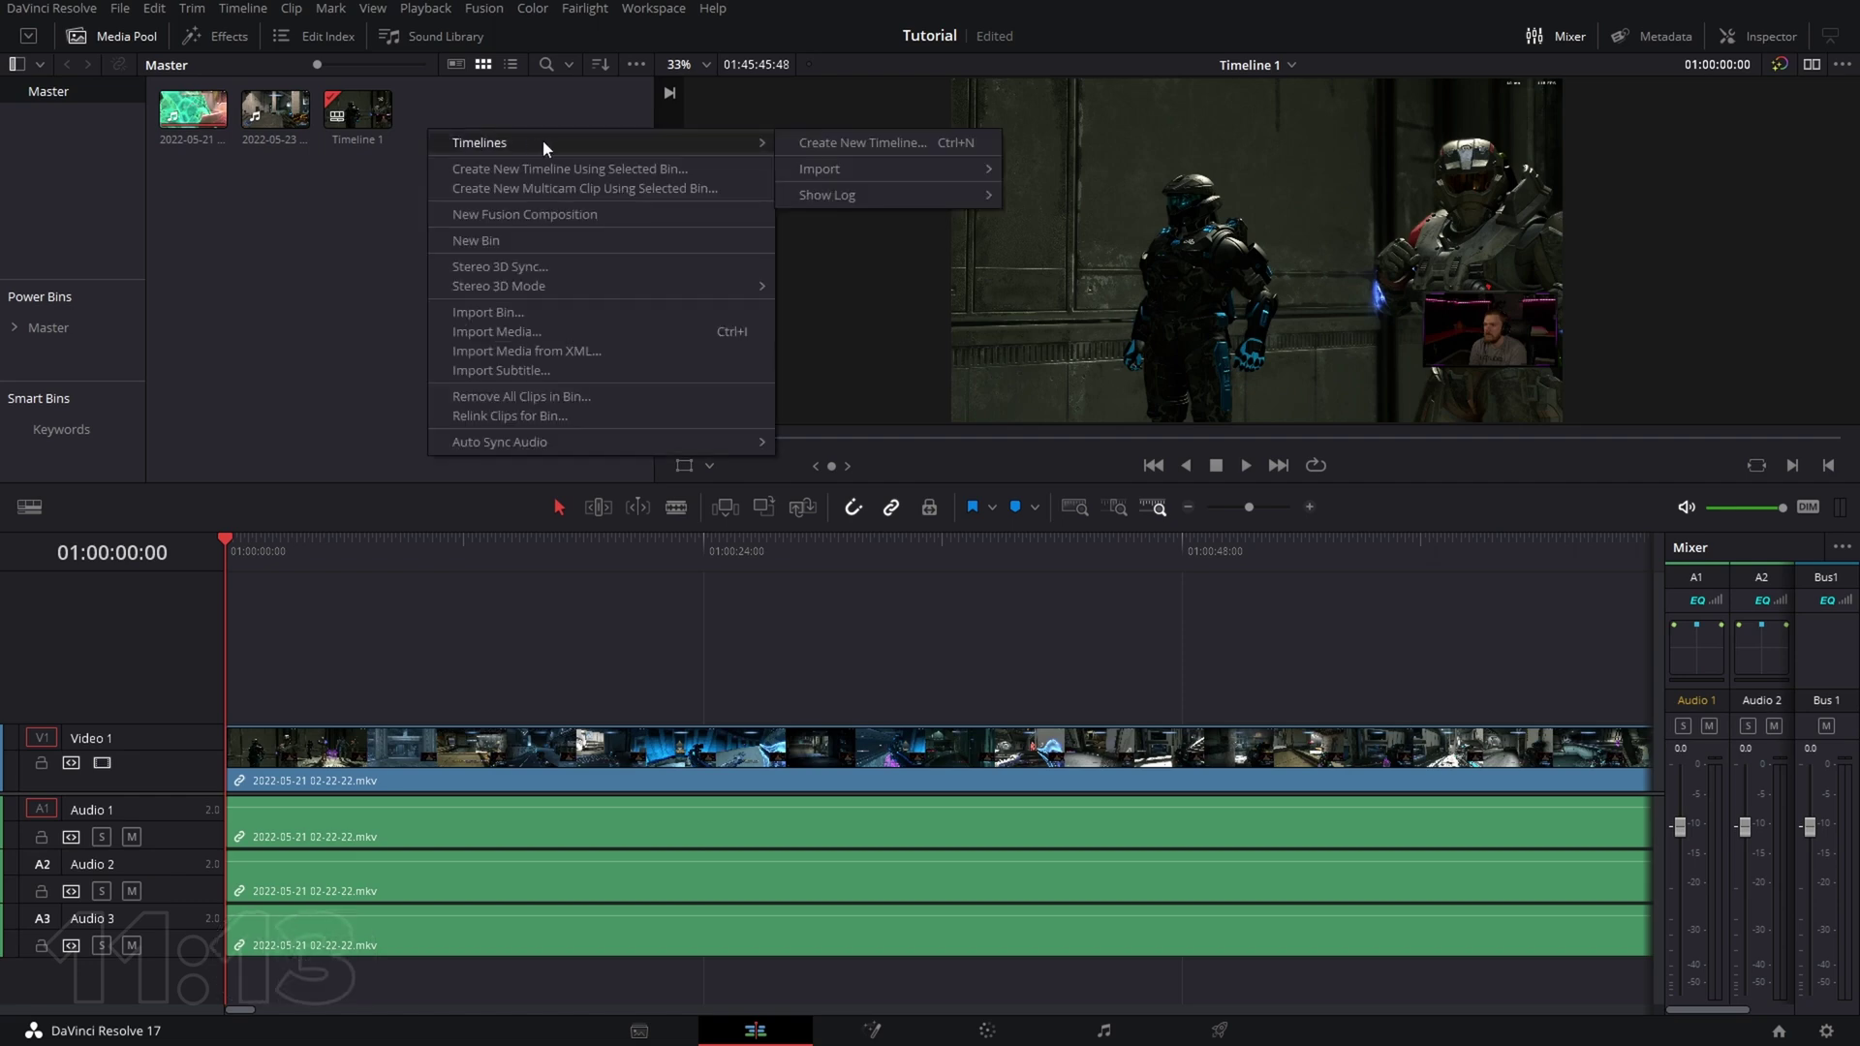
left_click(839, 143)
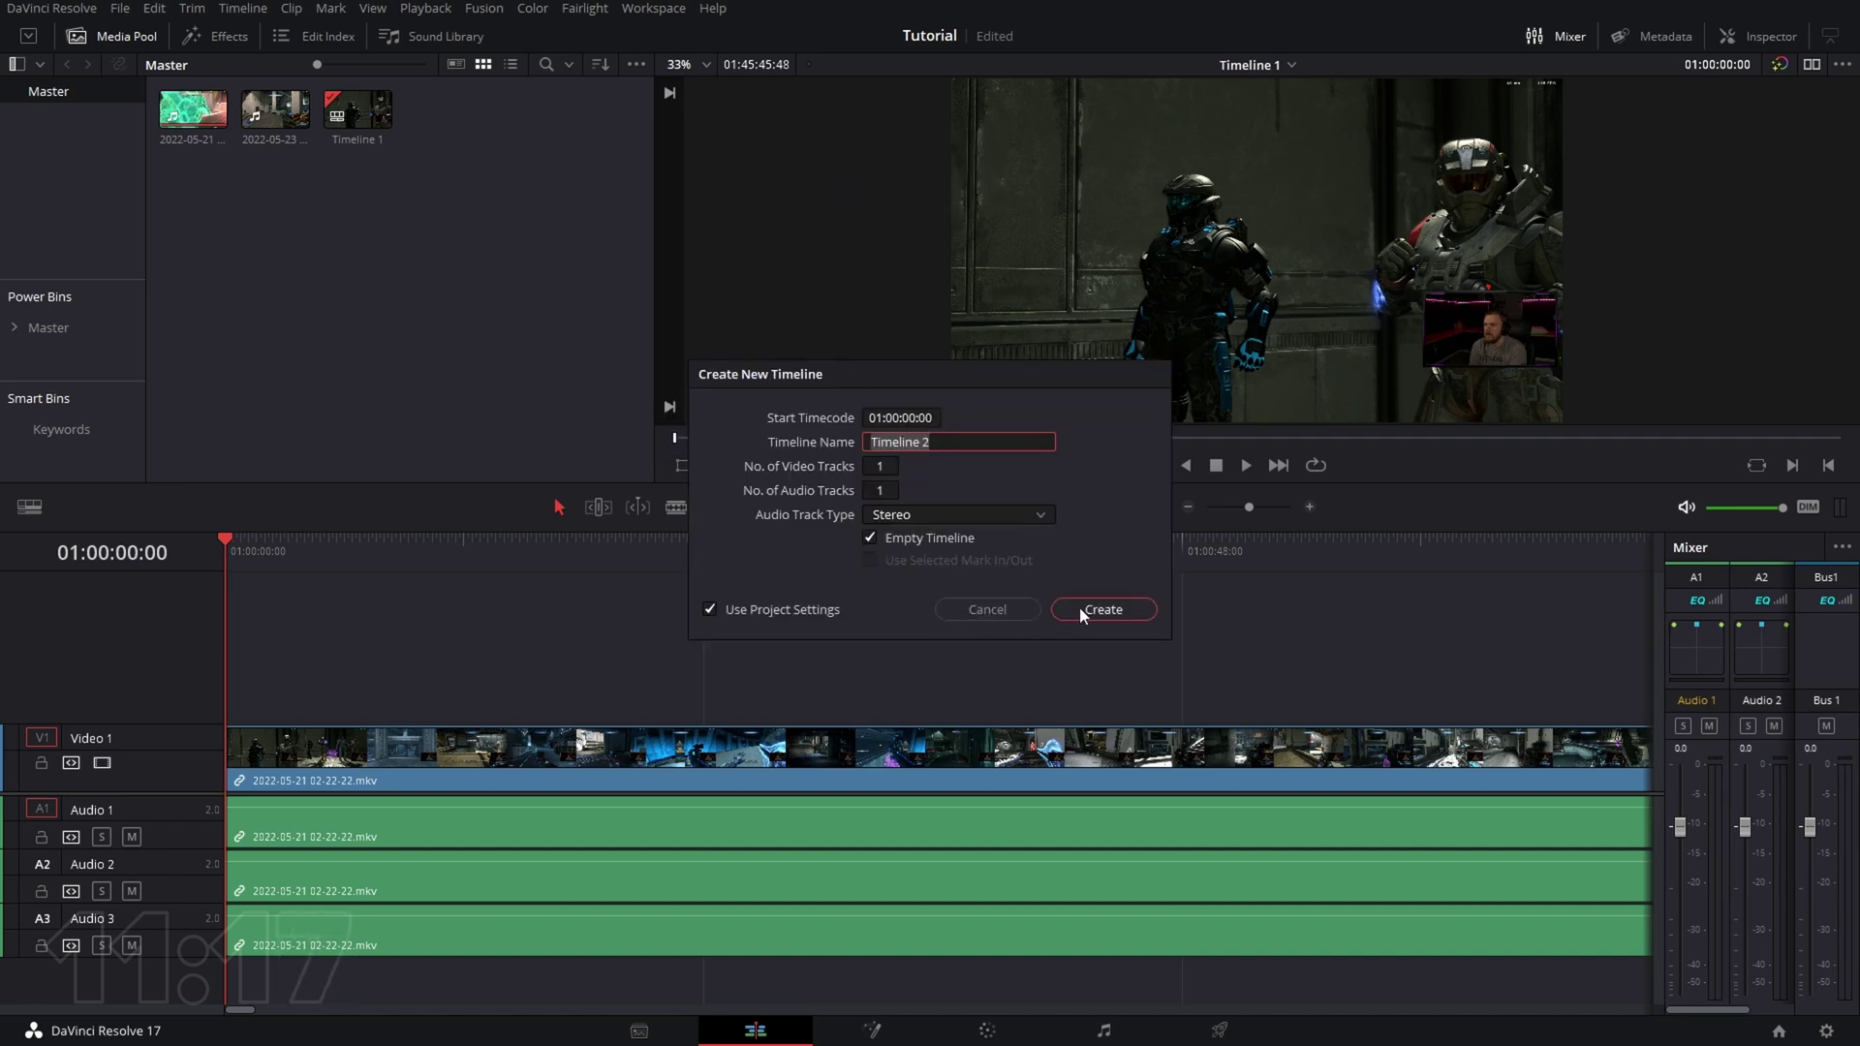
left_click(719, 609)
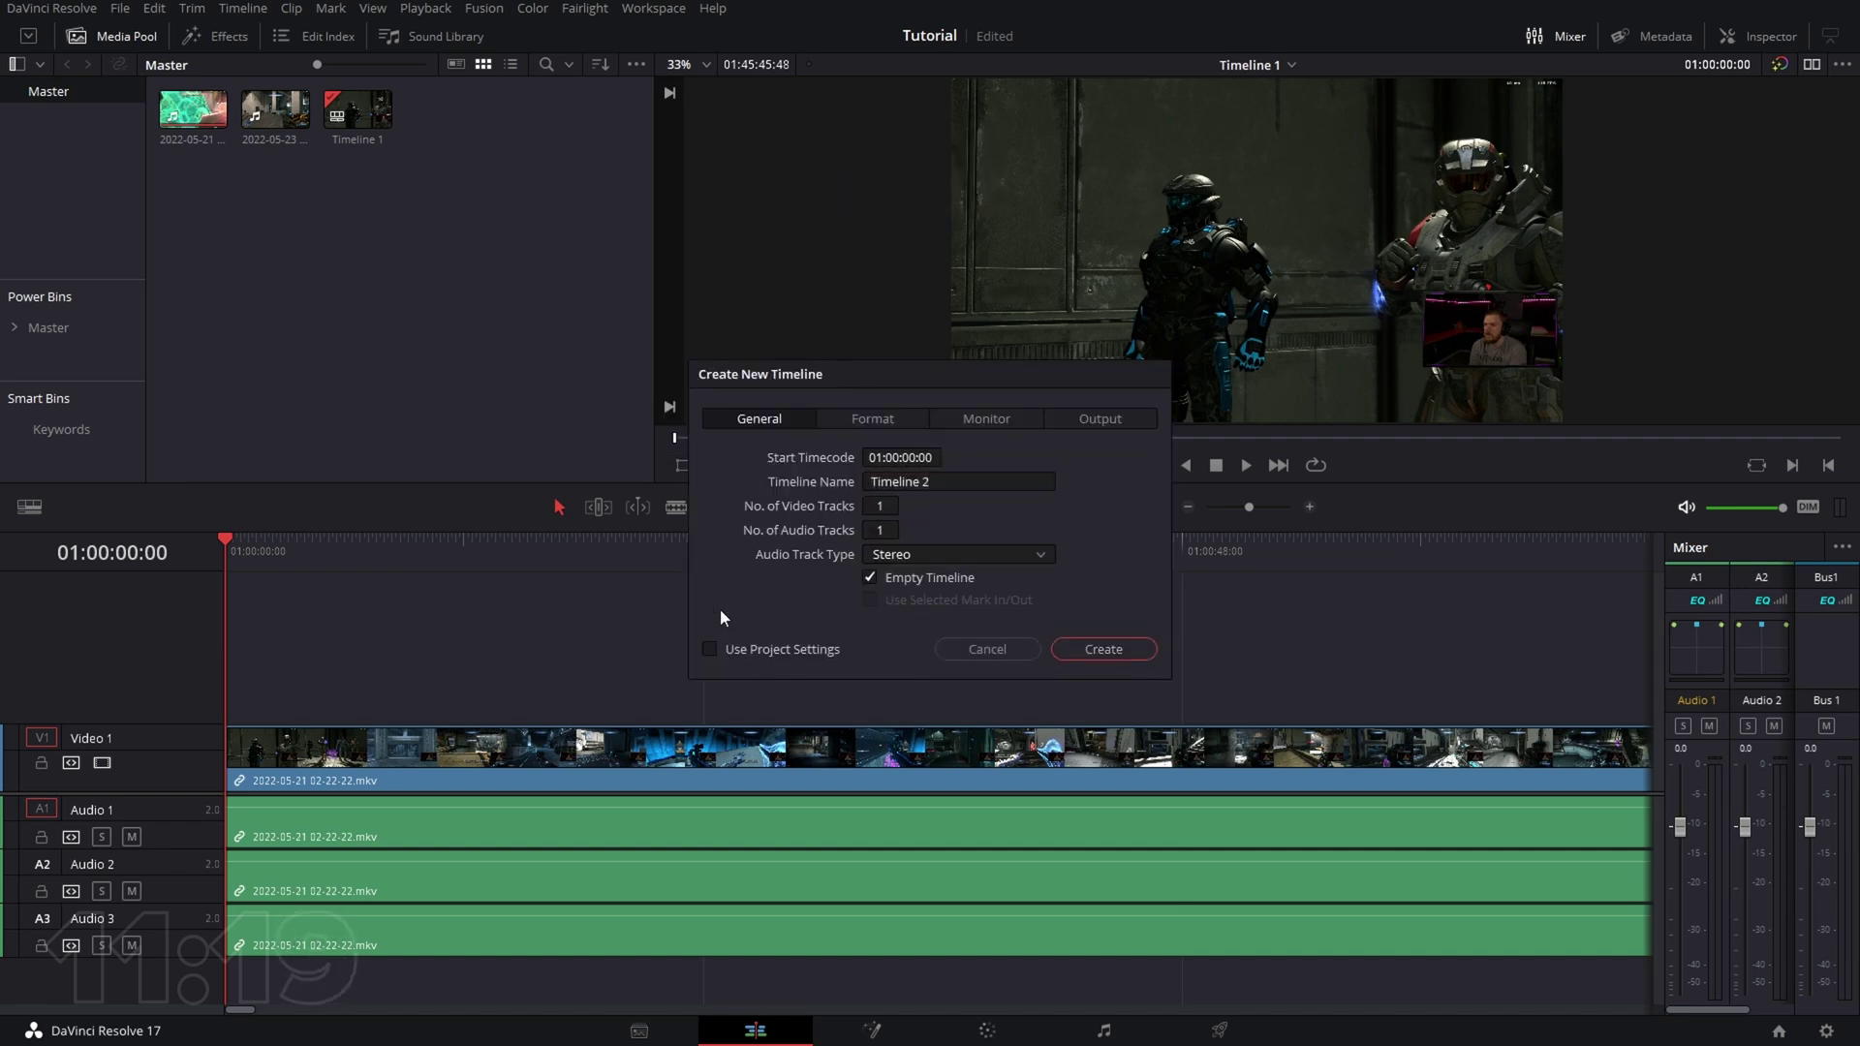
left_click(876, 421)
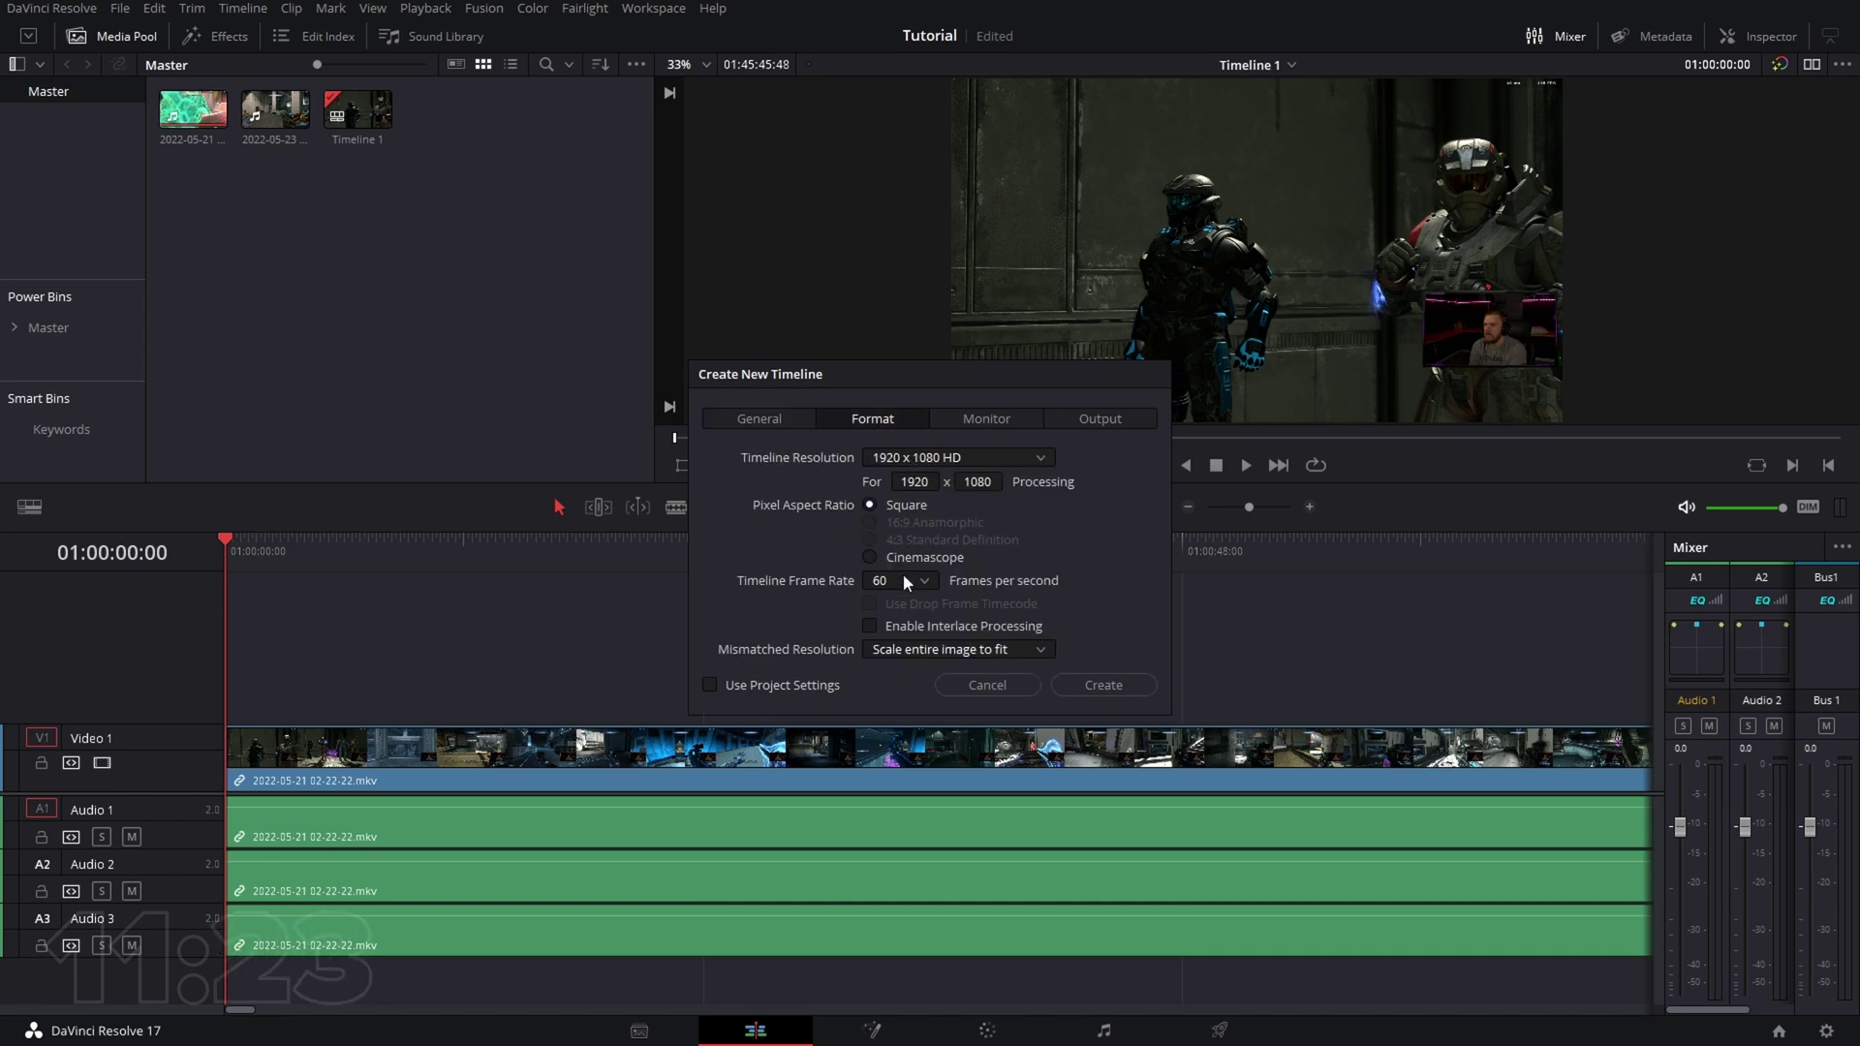
left_click(1026, 686)
right_click(343, 107)
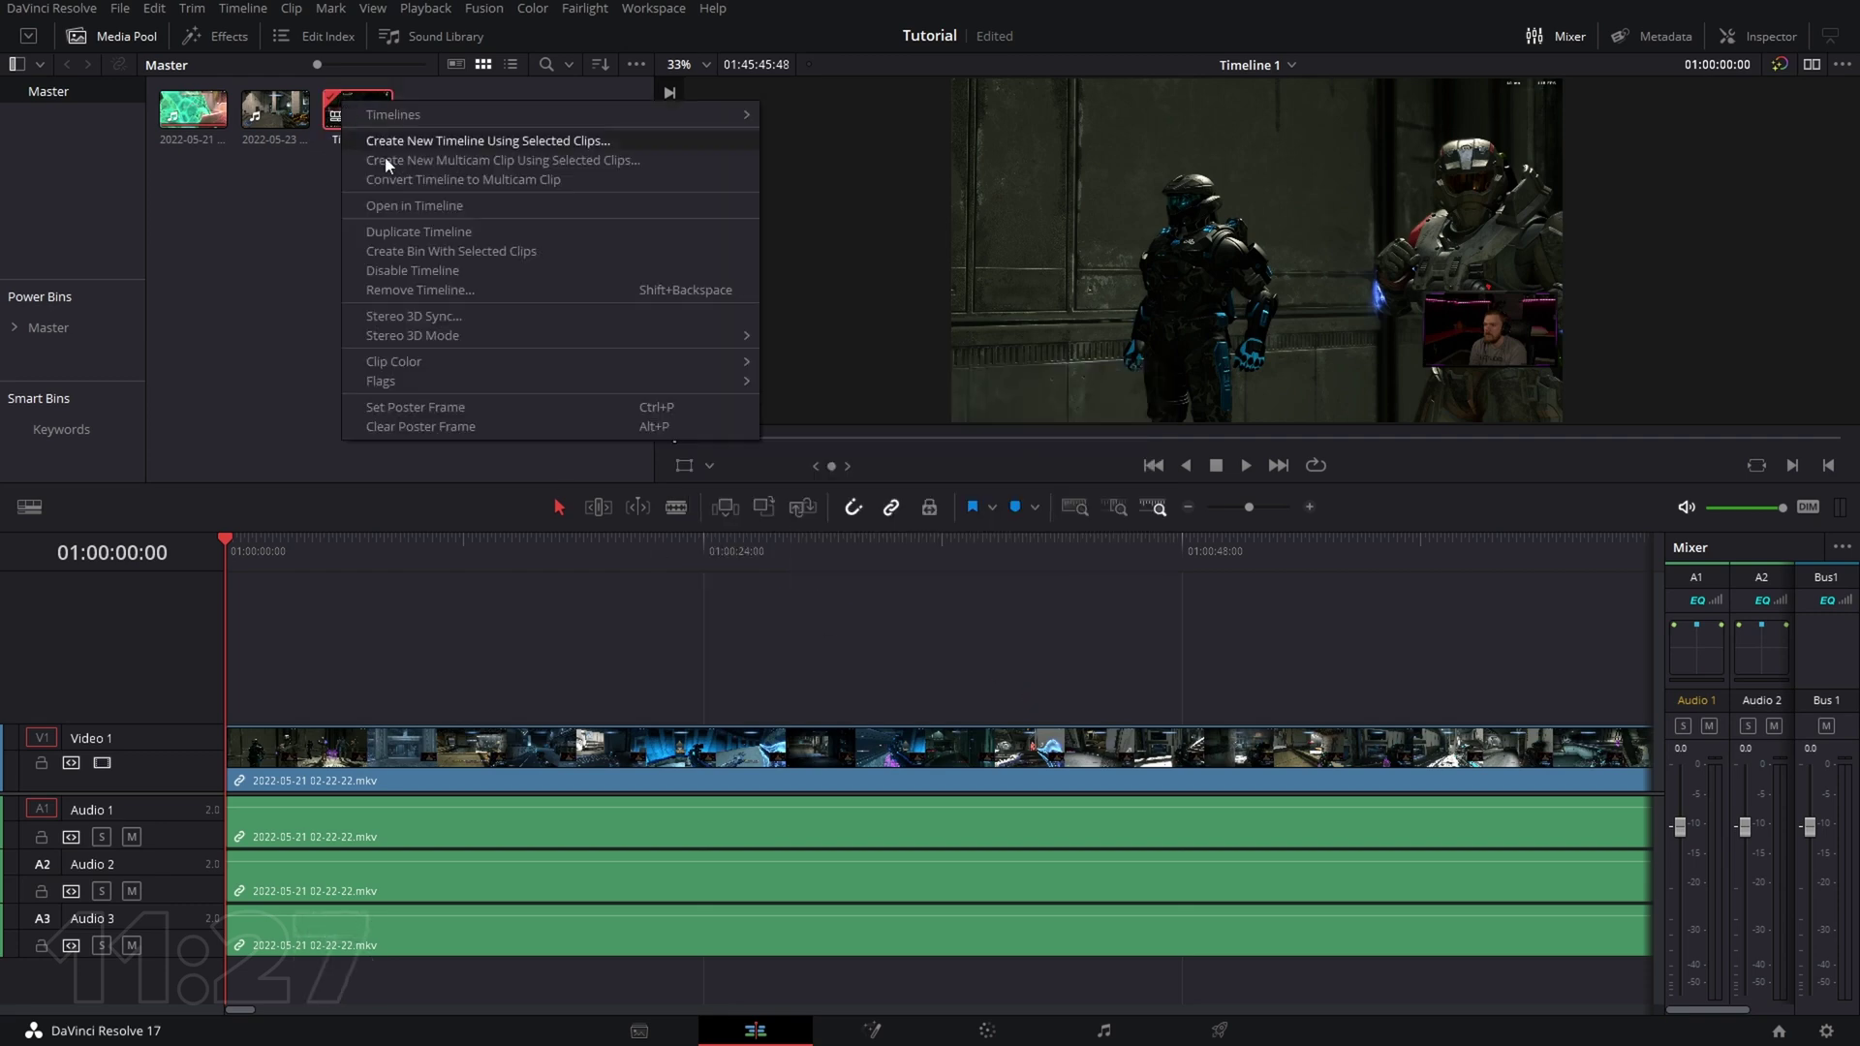
mouse_move(488, 117)
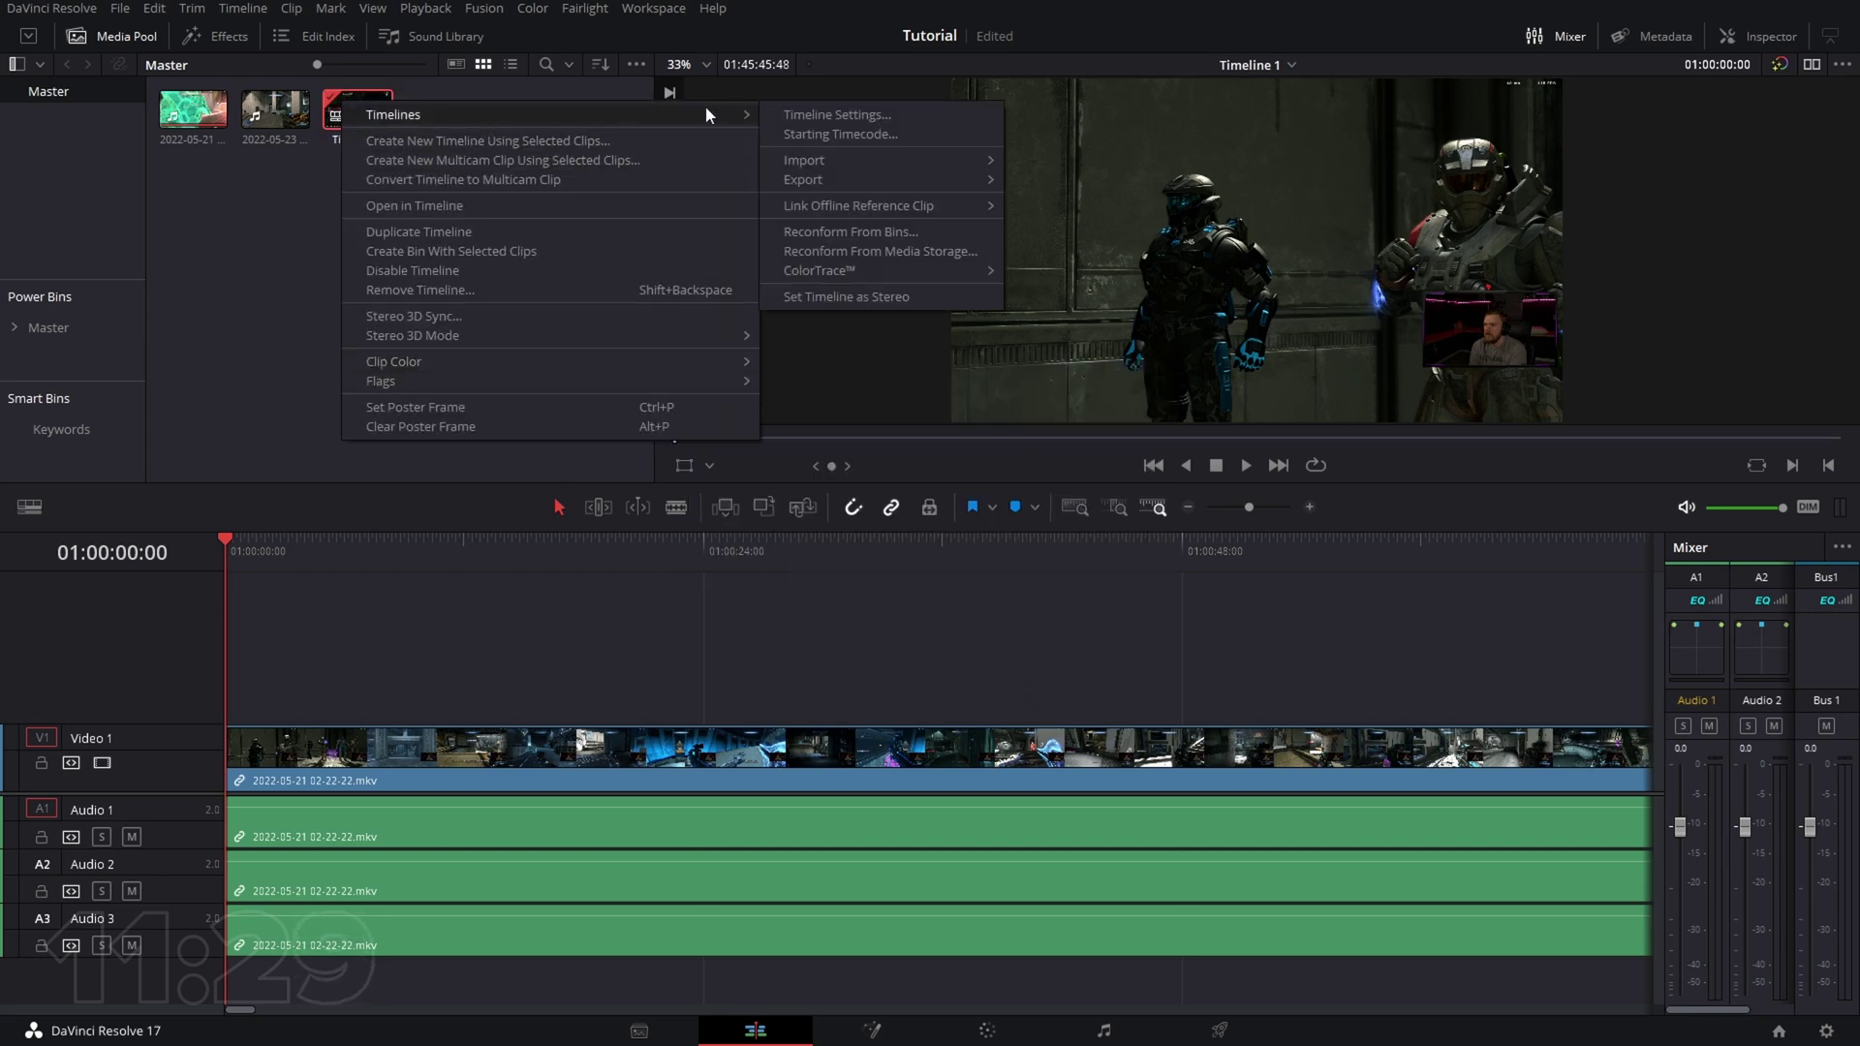
left_click(804, 114)
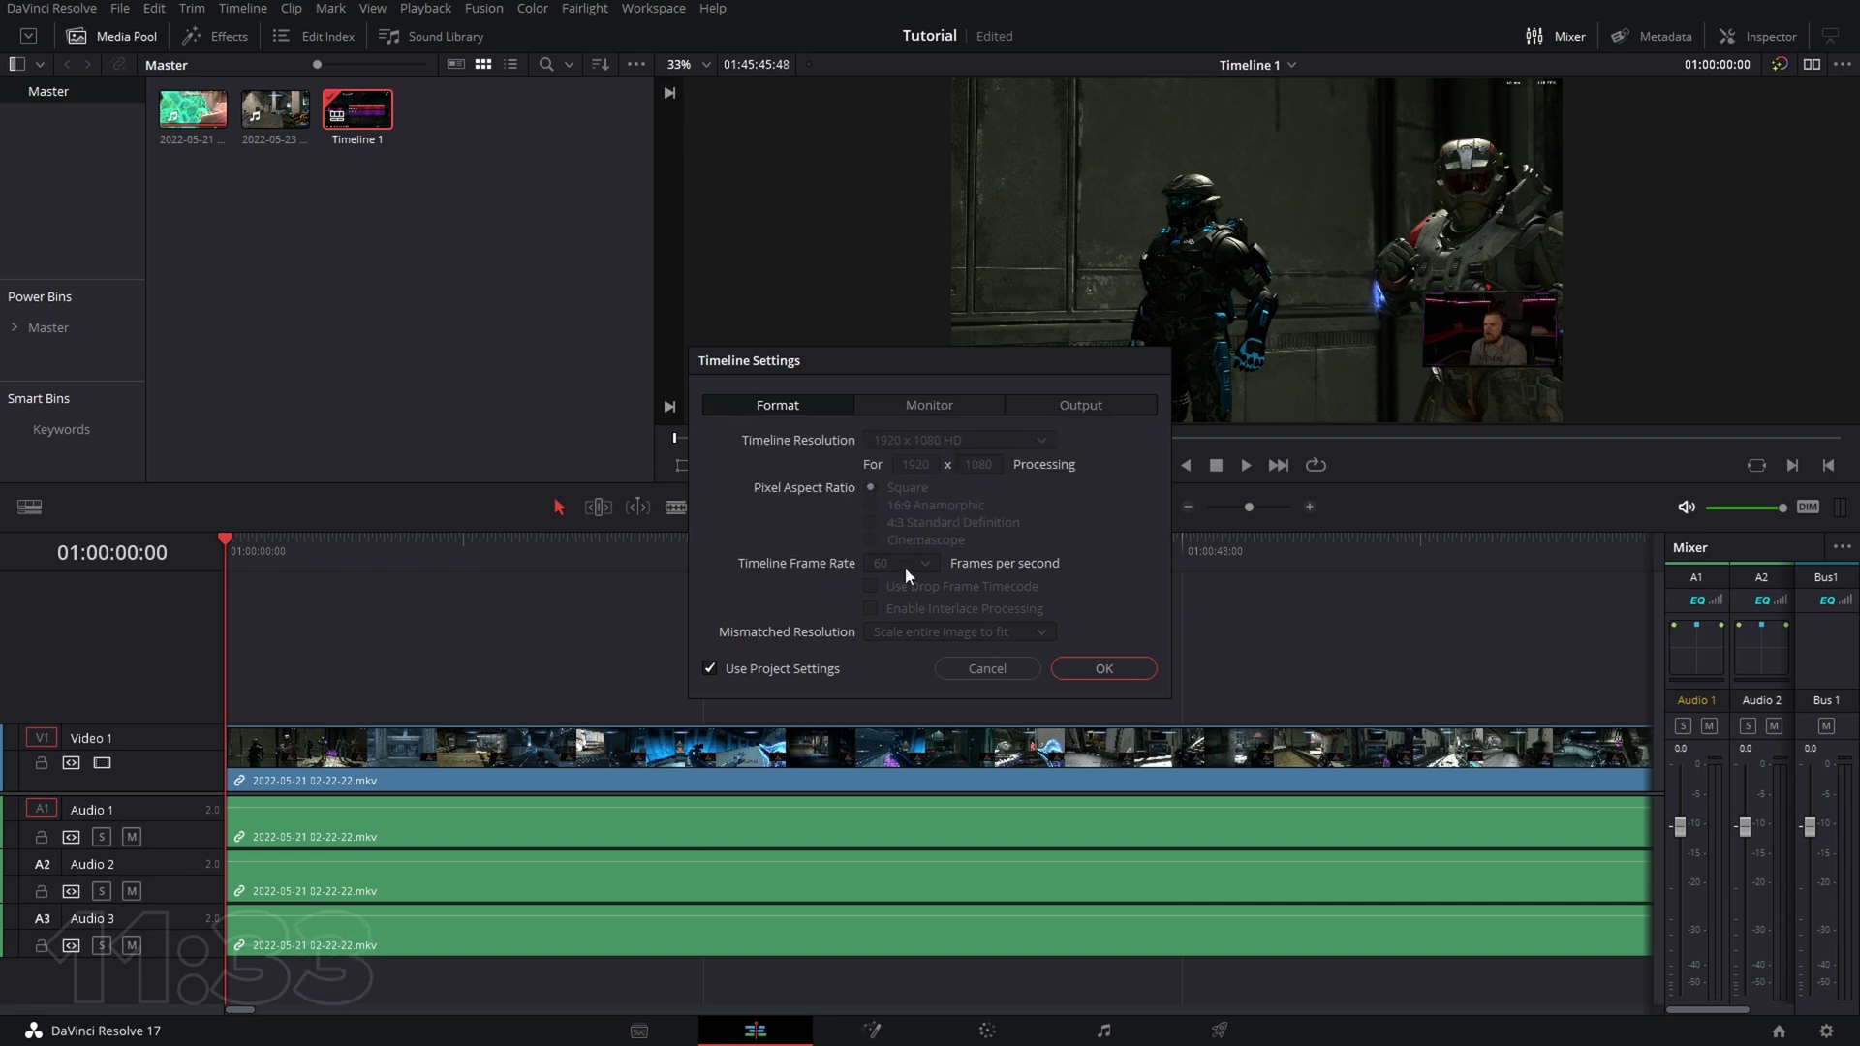
left_click(969, 668)
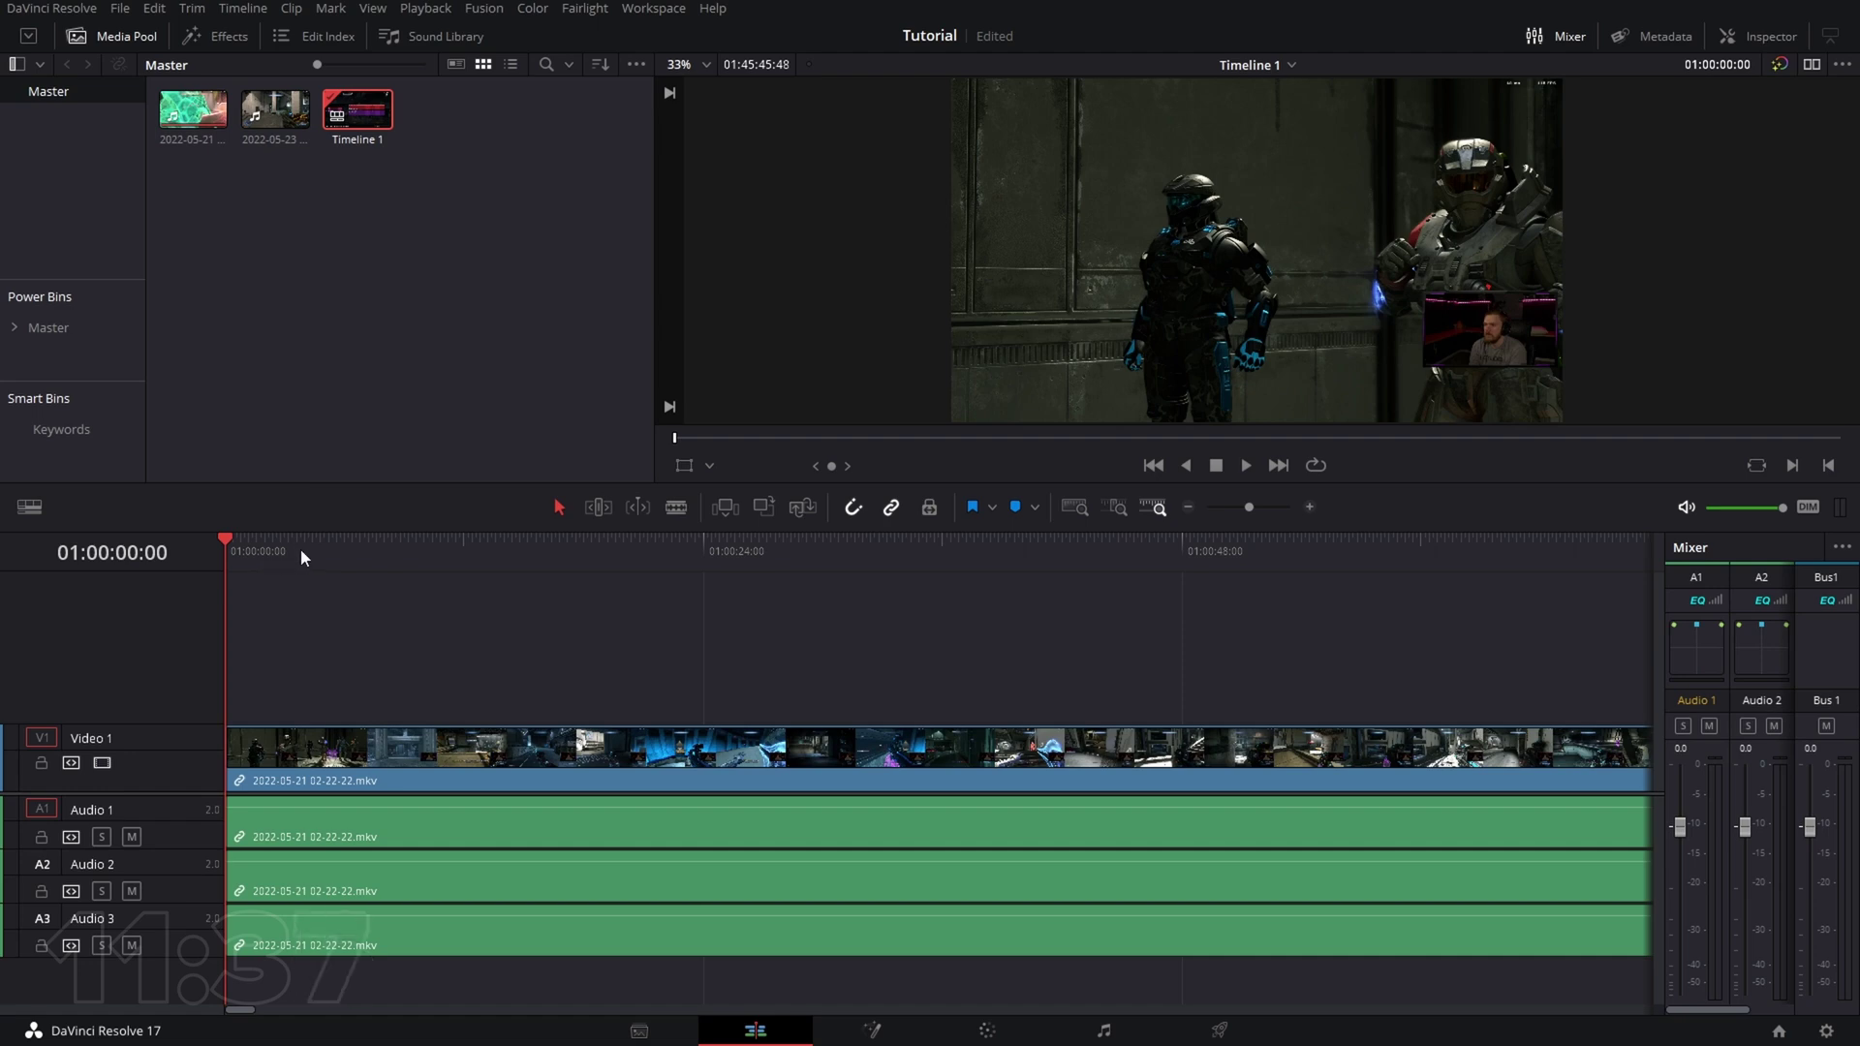
- Zoom out the timeline, scrub the playhead to near the clip's end, then open the Playback menu
scroll(300, 549, "down", 5)
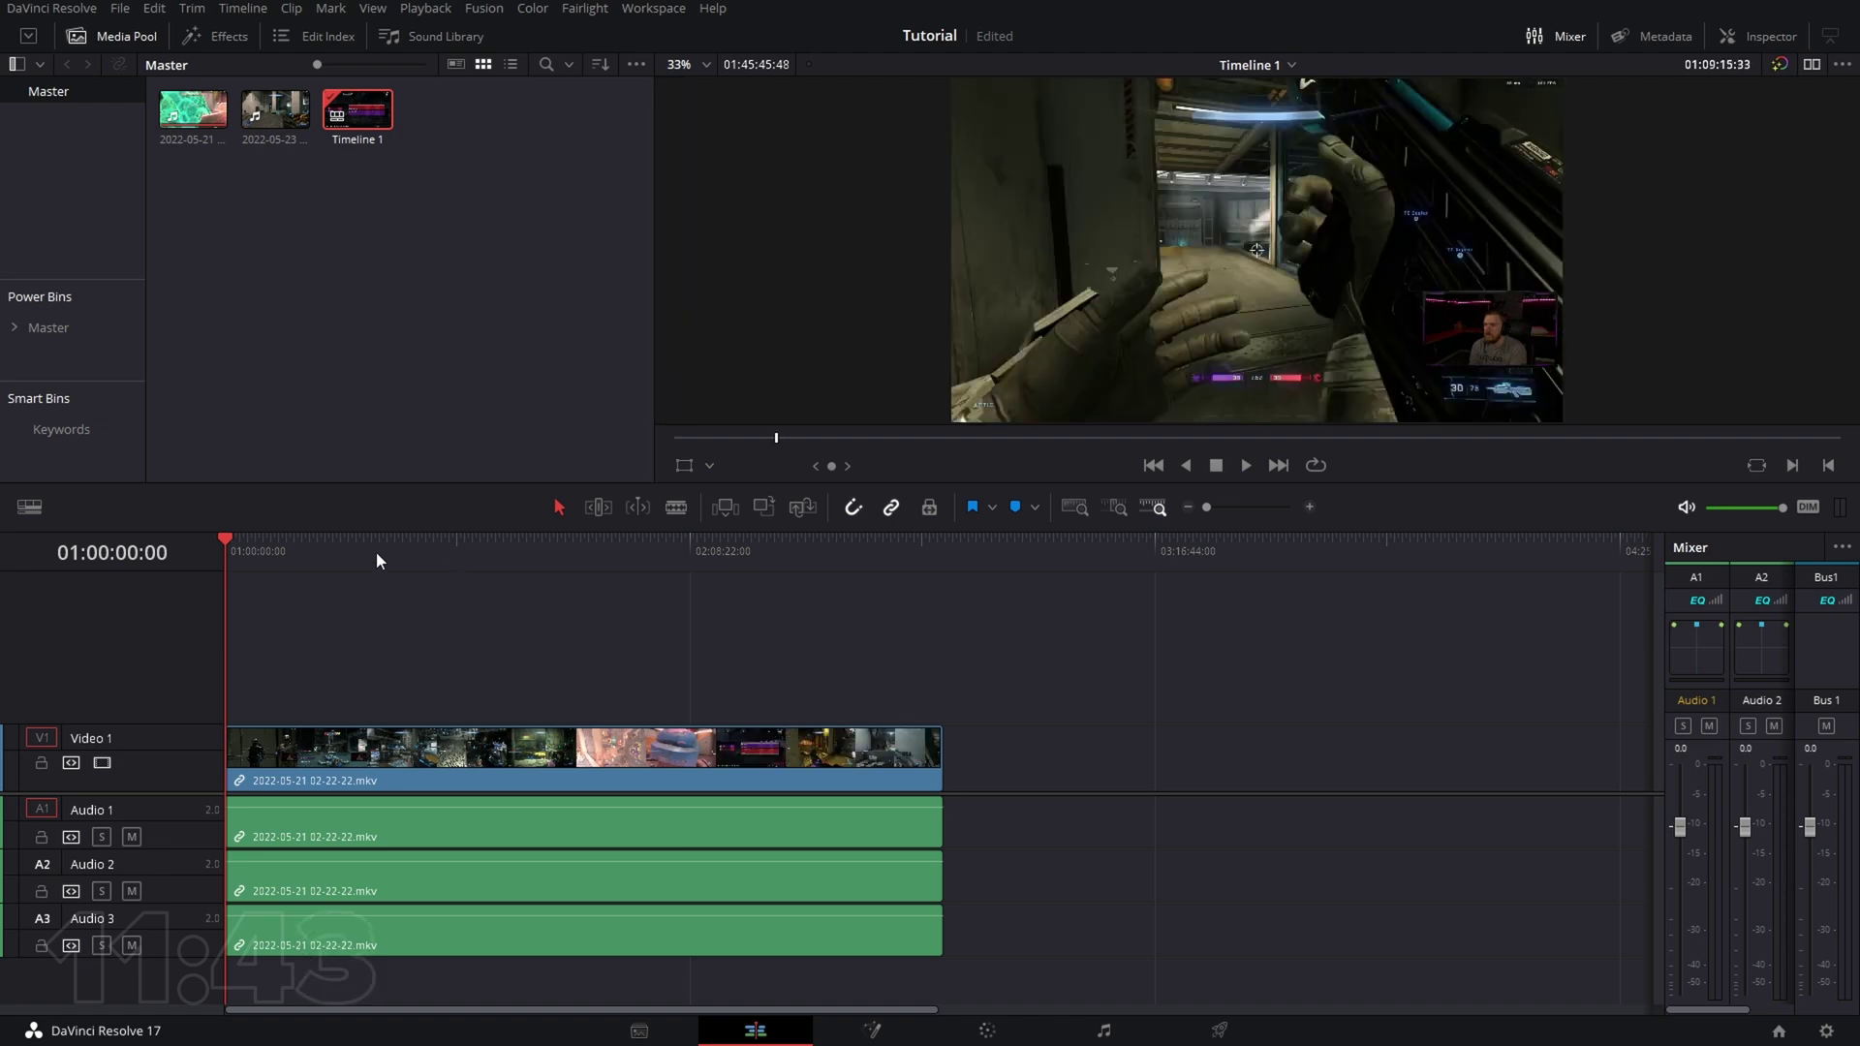
left_click_drag(300, 544, 635, 555)
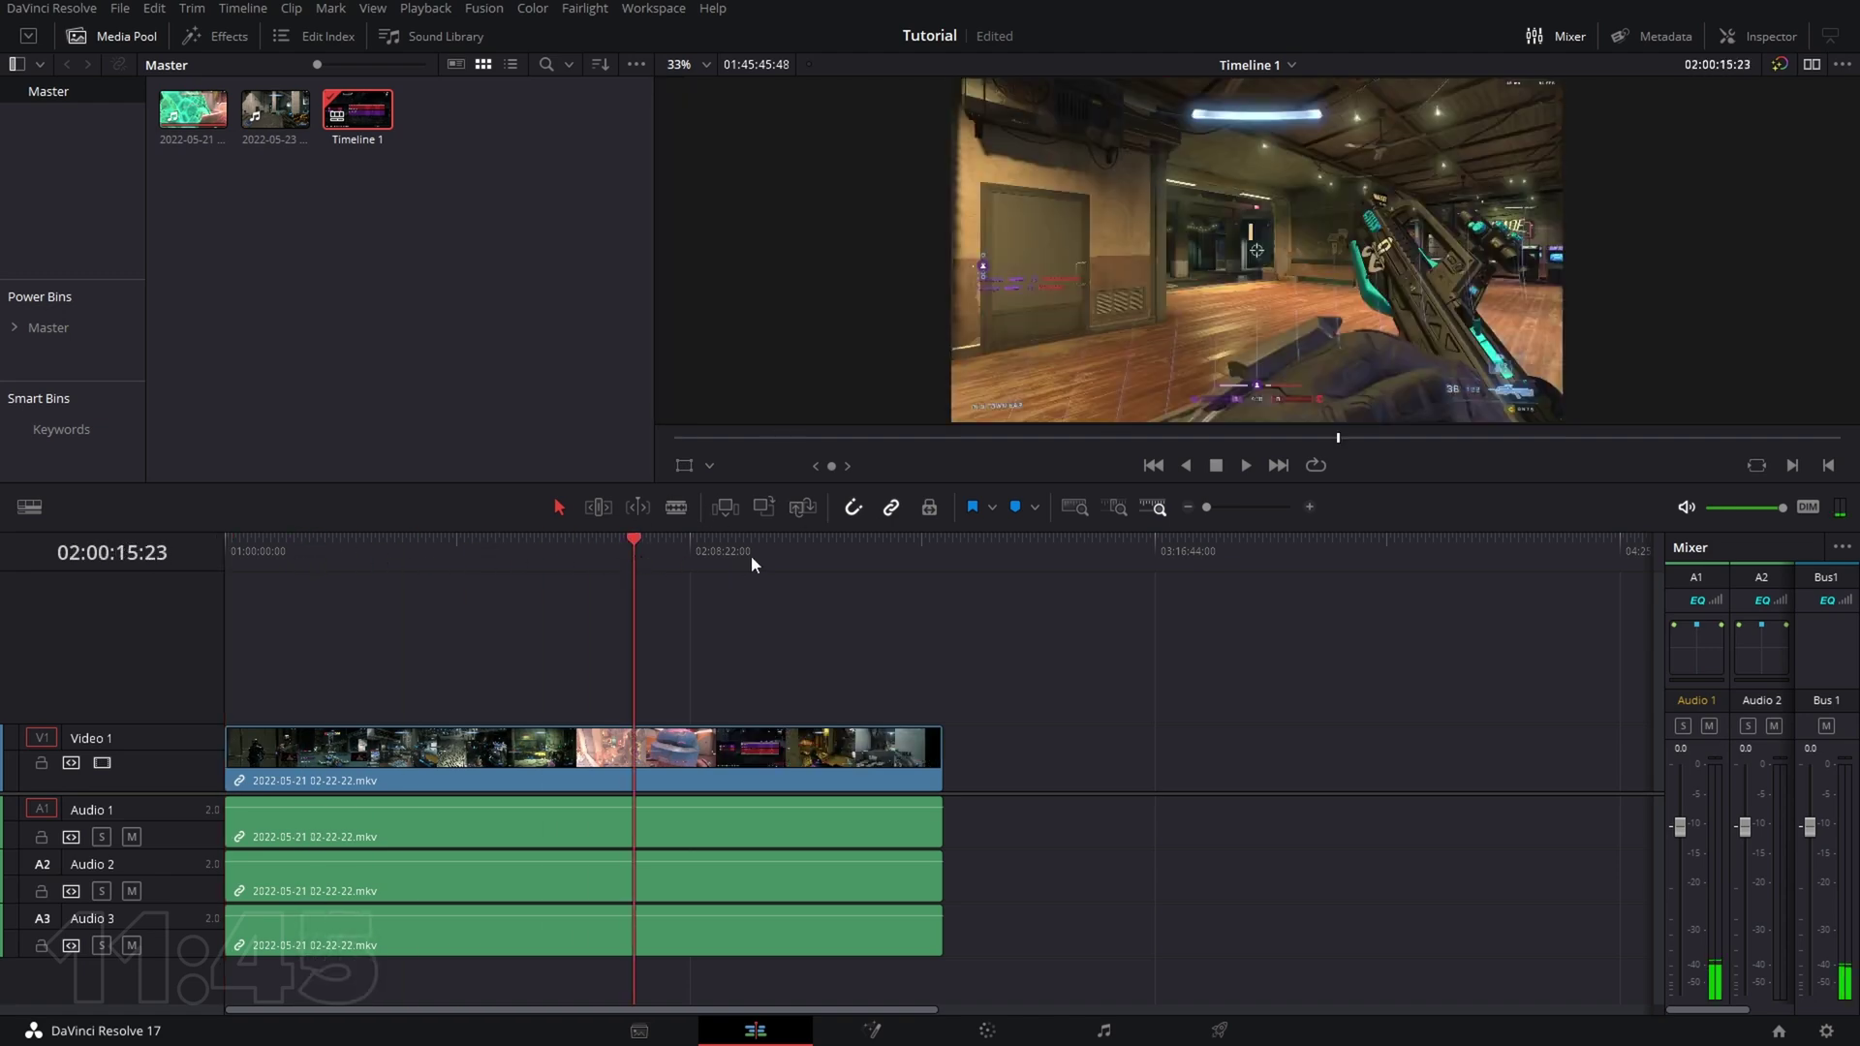
left_click(779, 555)
left_click(857, 555)
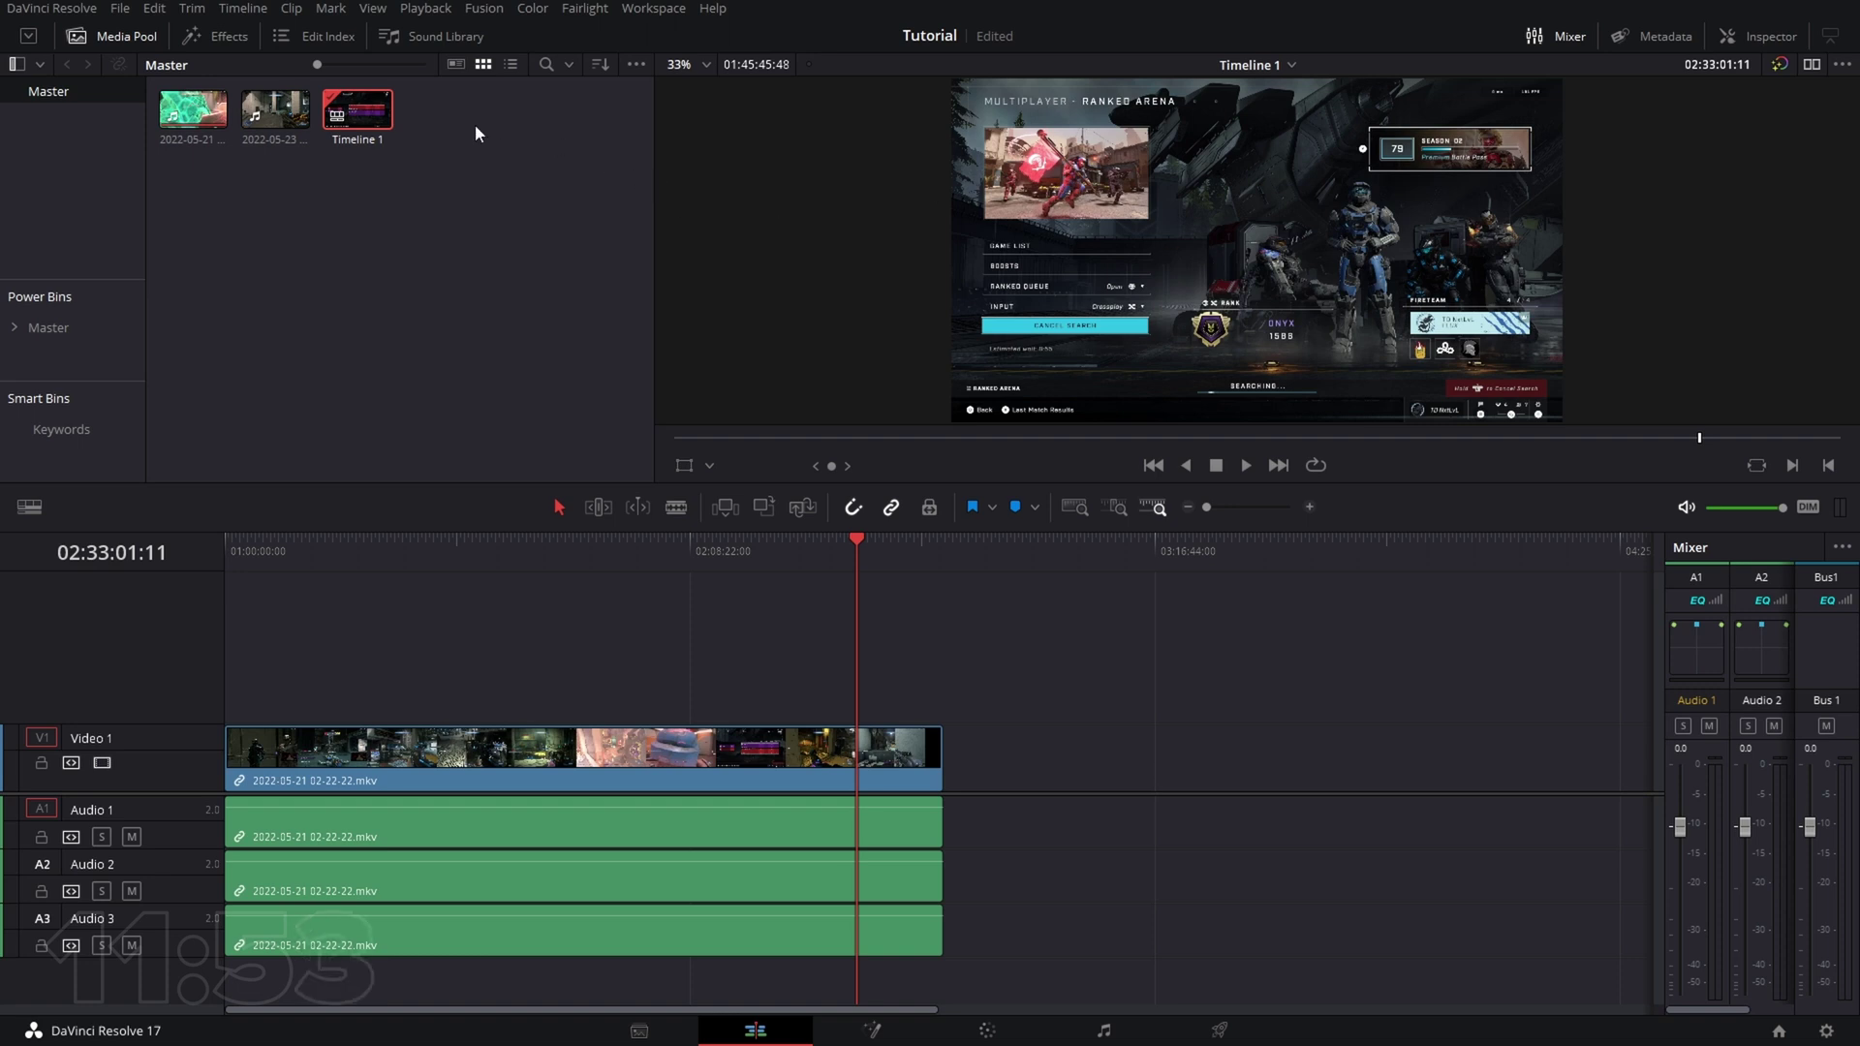
left_click(441, 9)
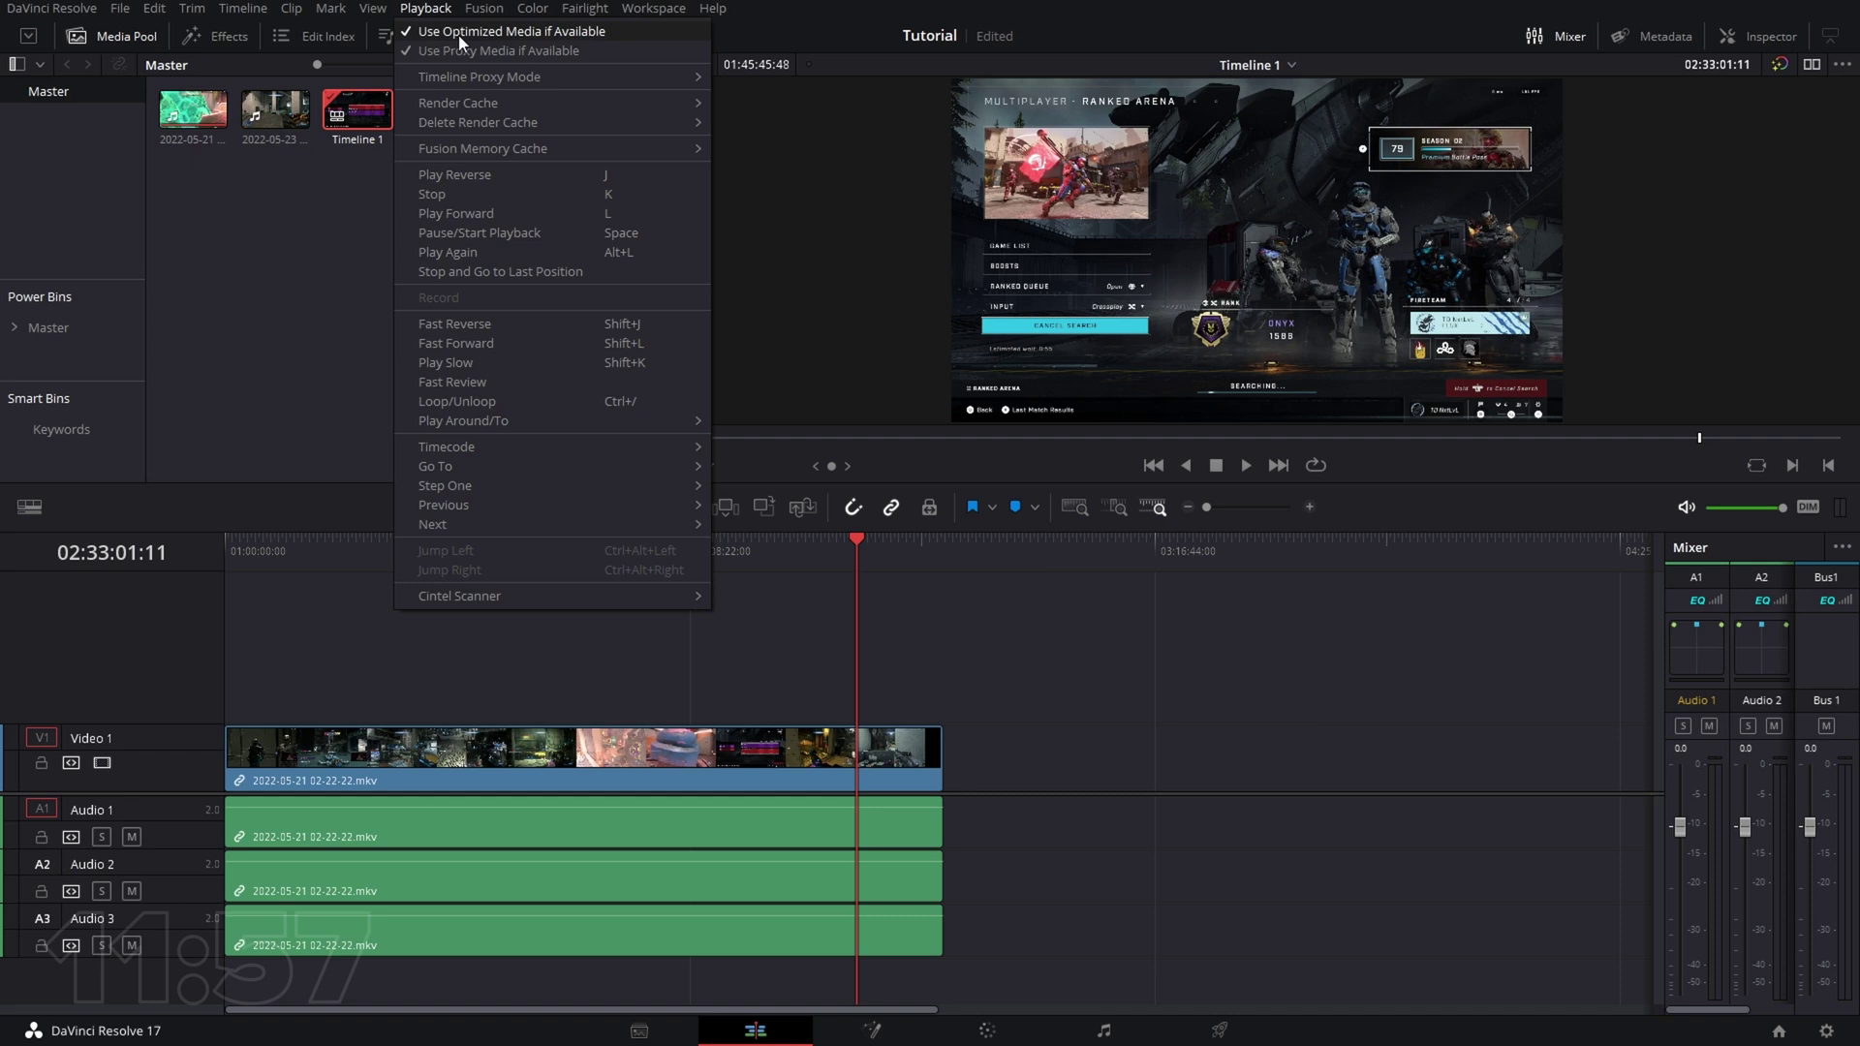
- Set Playback > Timeline Proxy Mode to Quarter Resolution
mouse_move(474, 83)
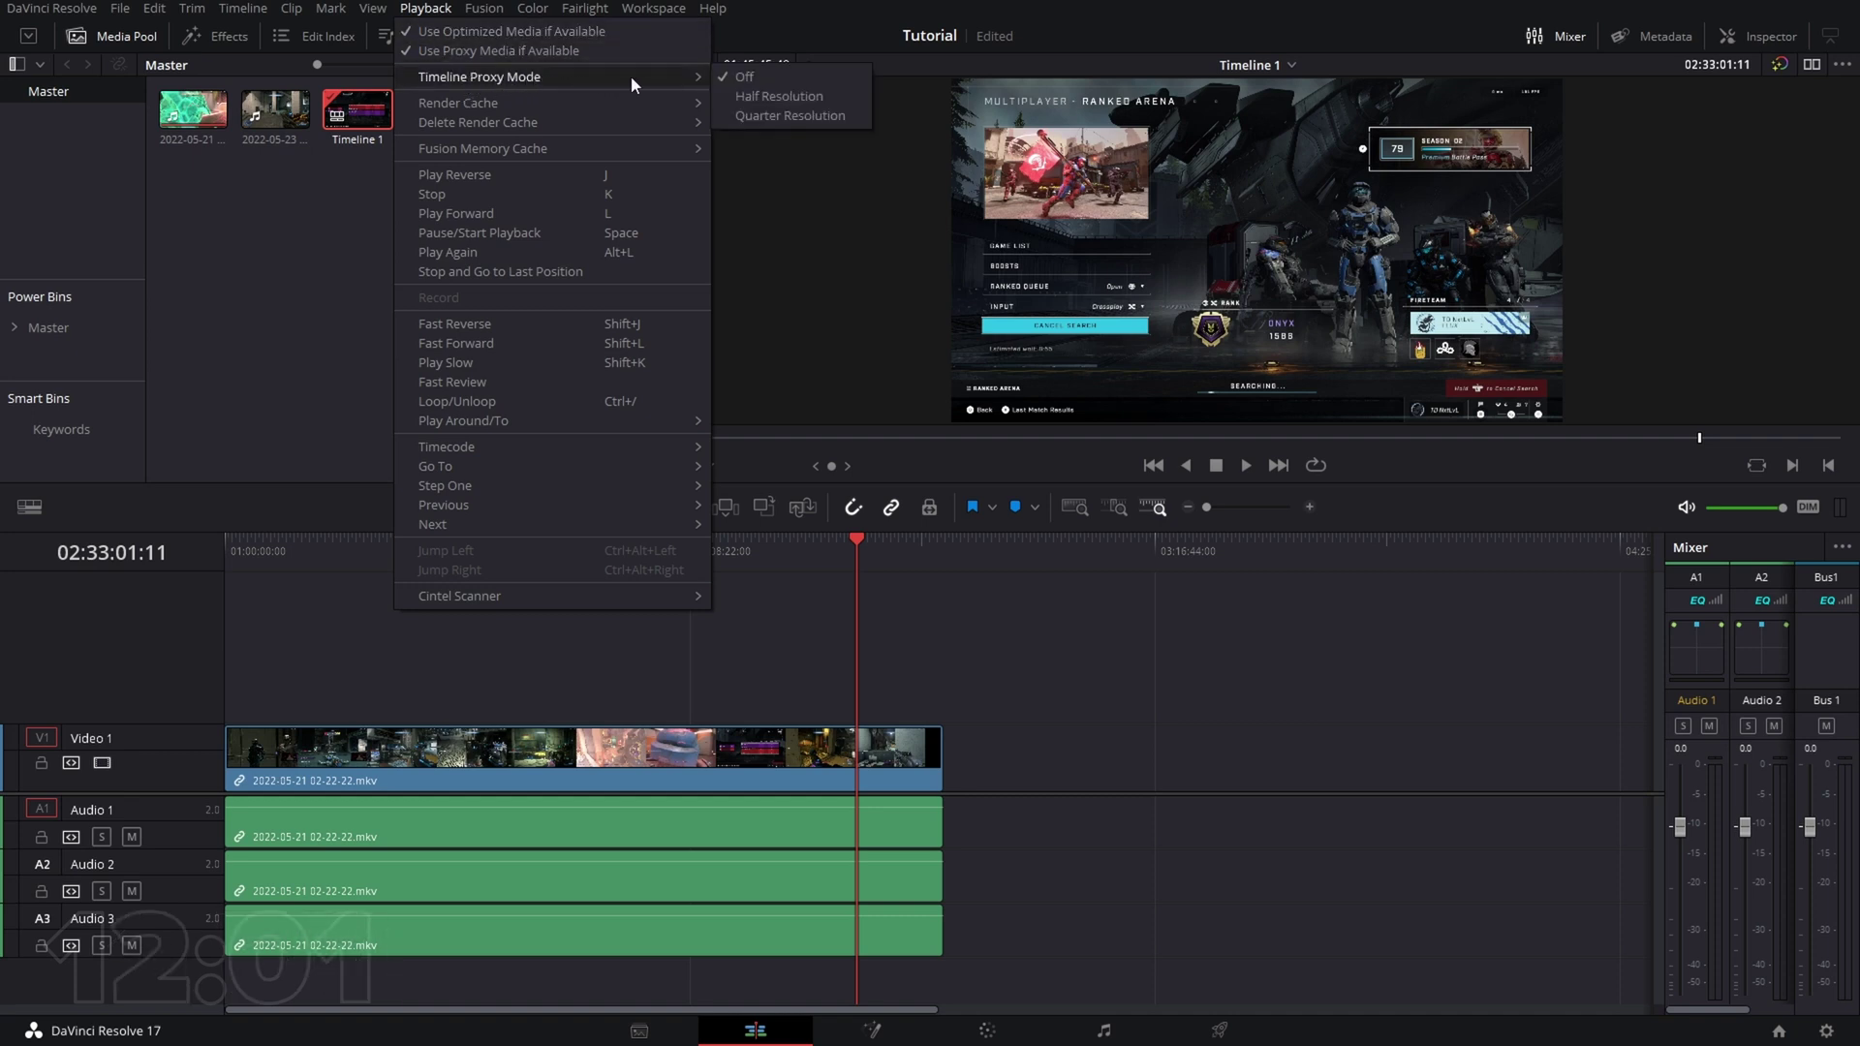
left_click(774, 116)
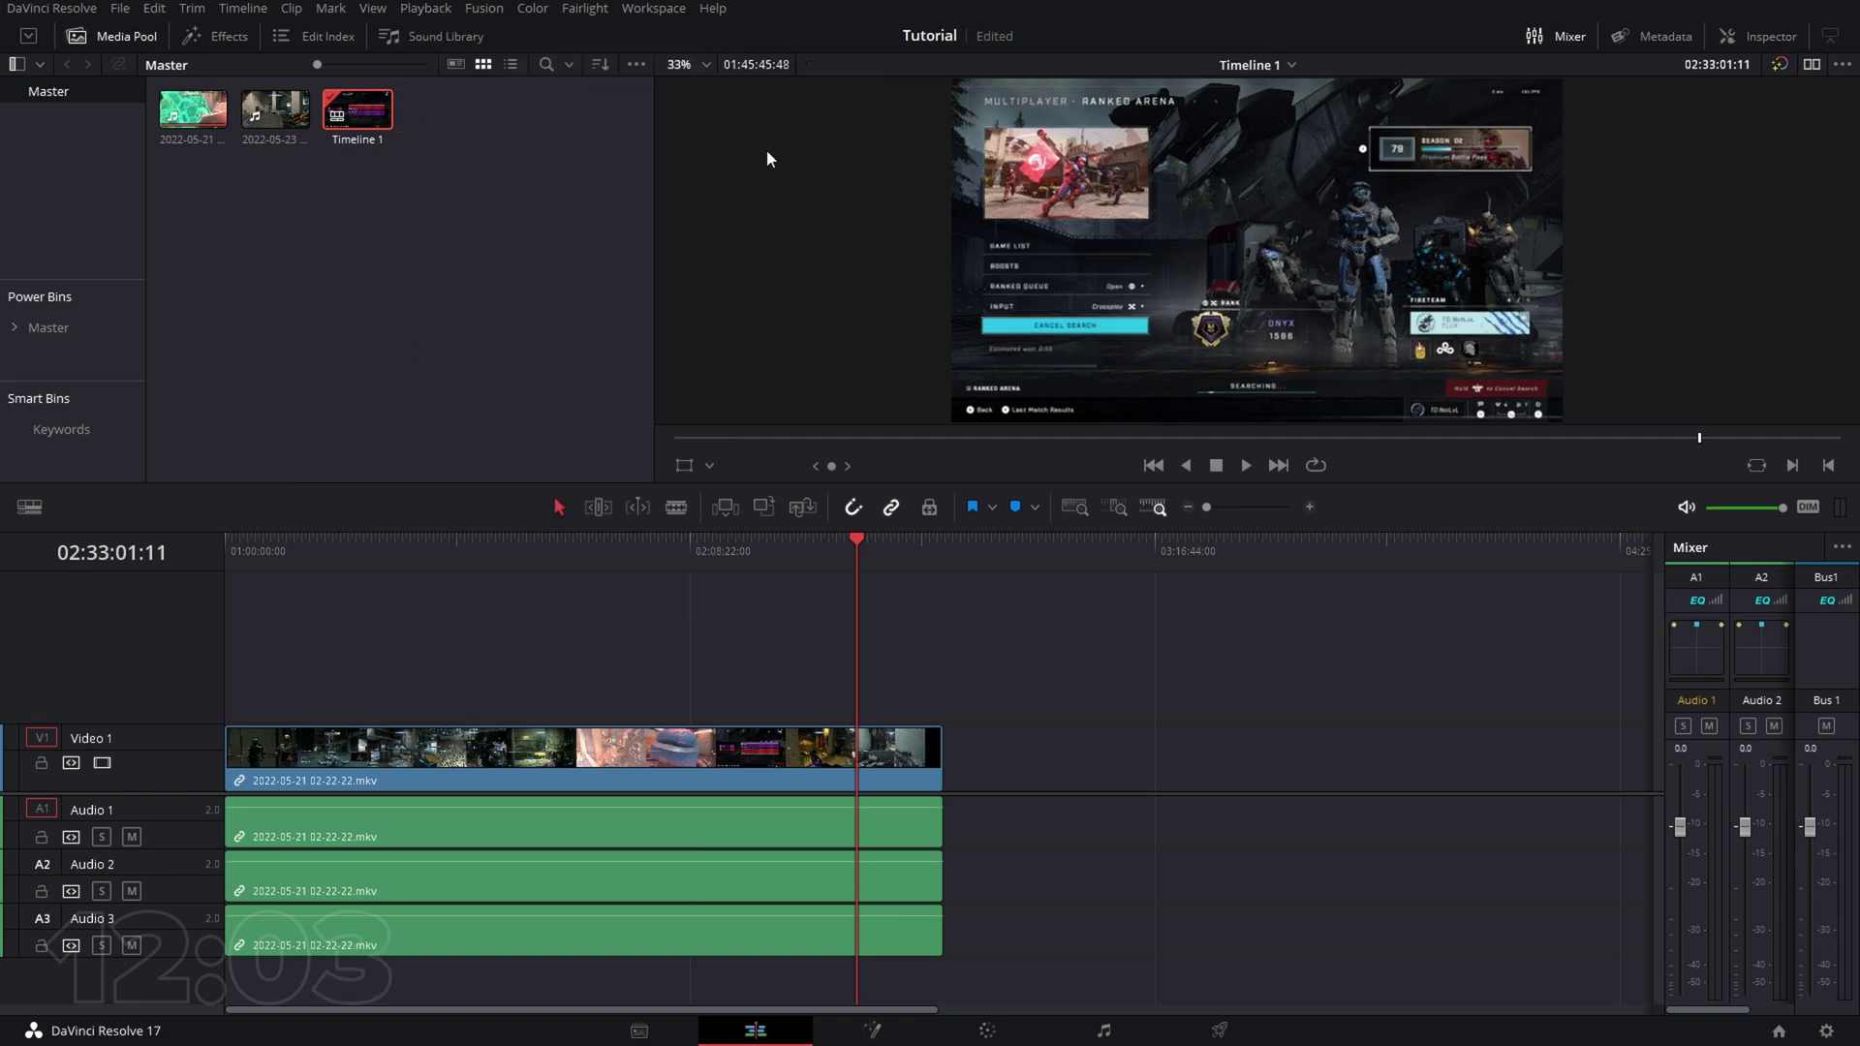
- Play to 02:17:55:12 and blade the video and all three audio tracks there
left_click(601, 561)
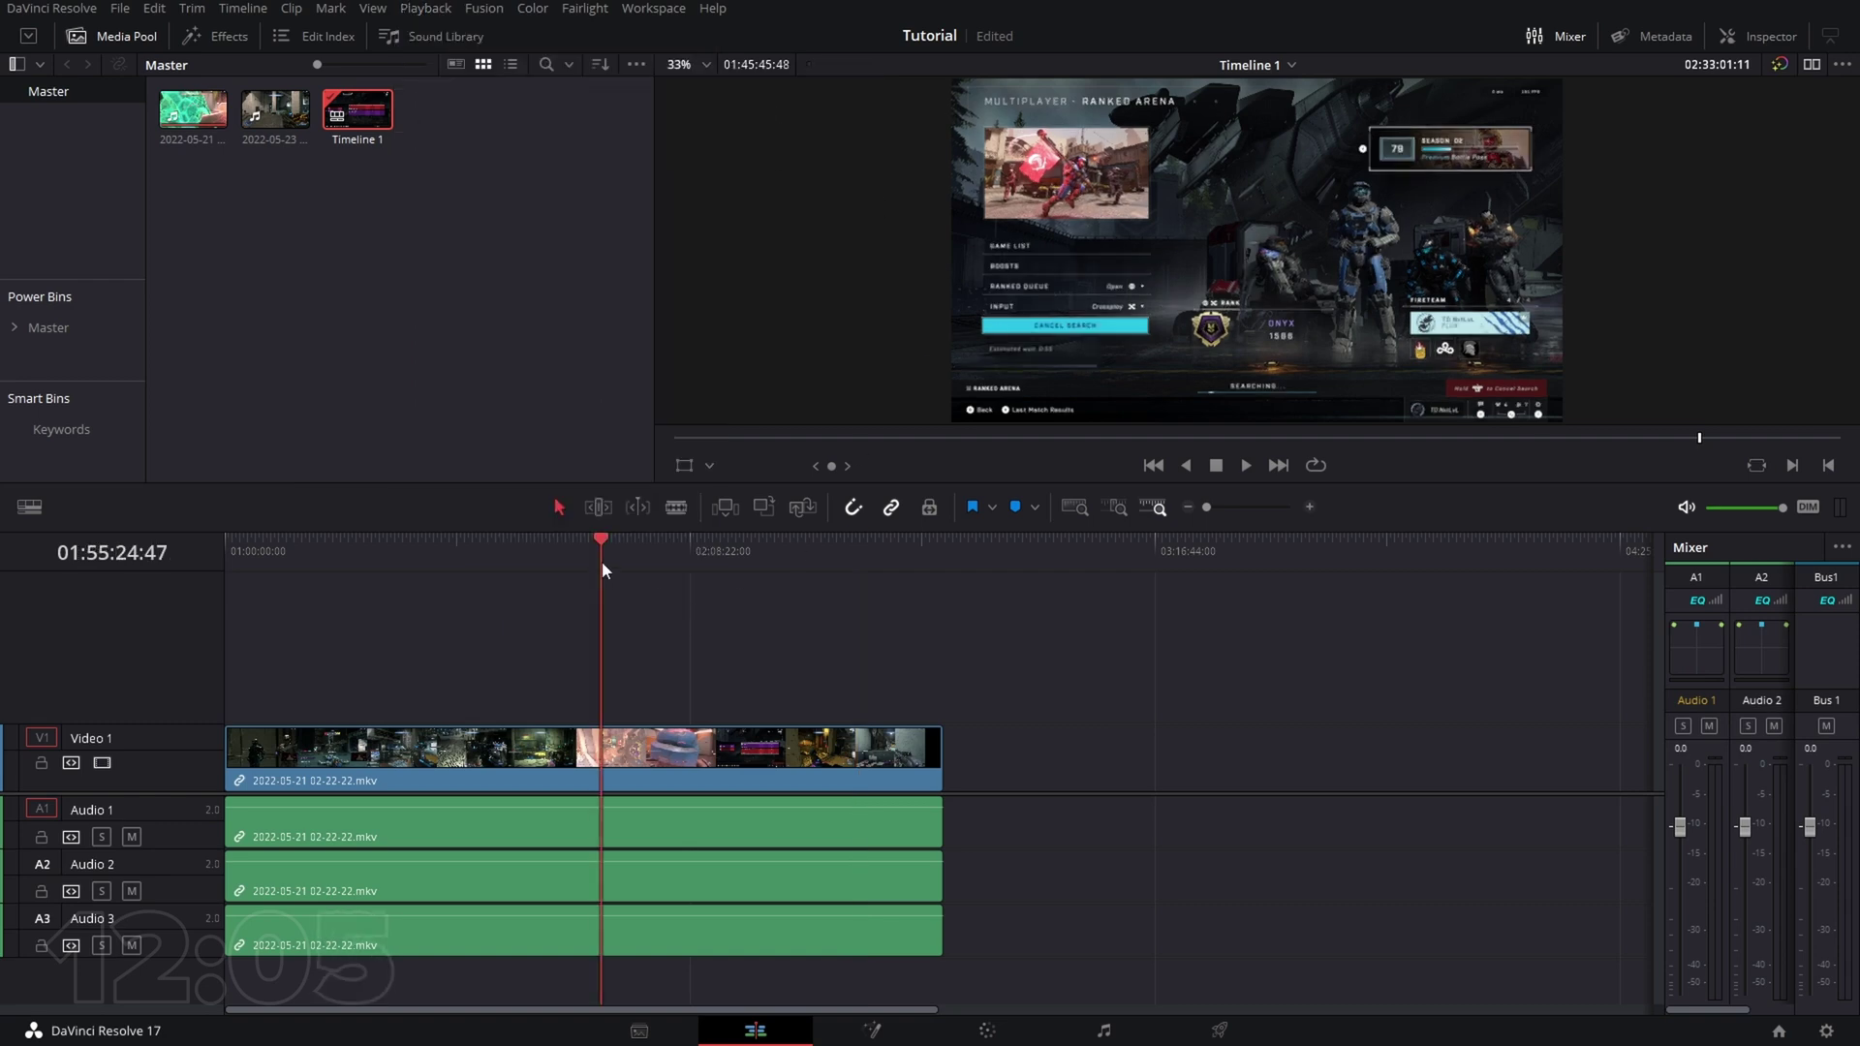
key("space")
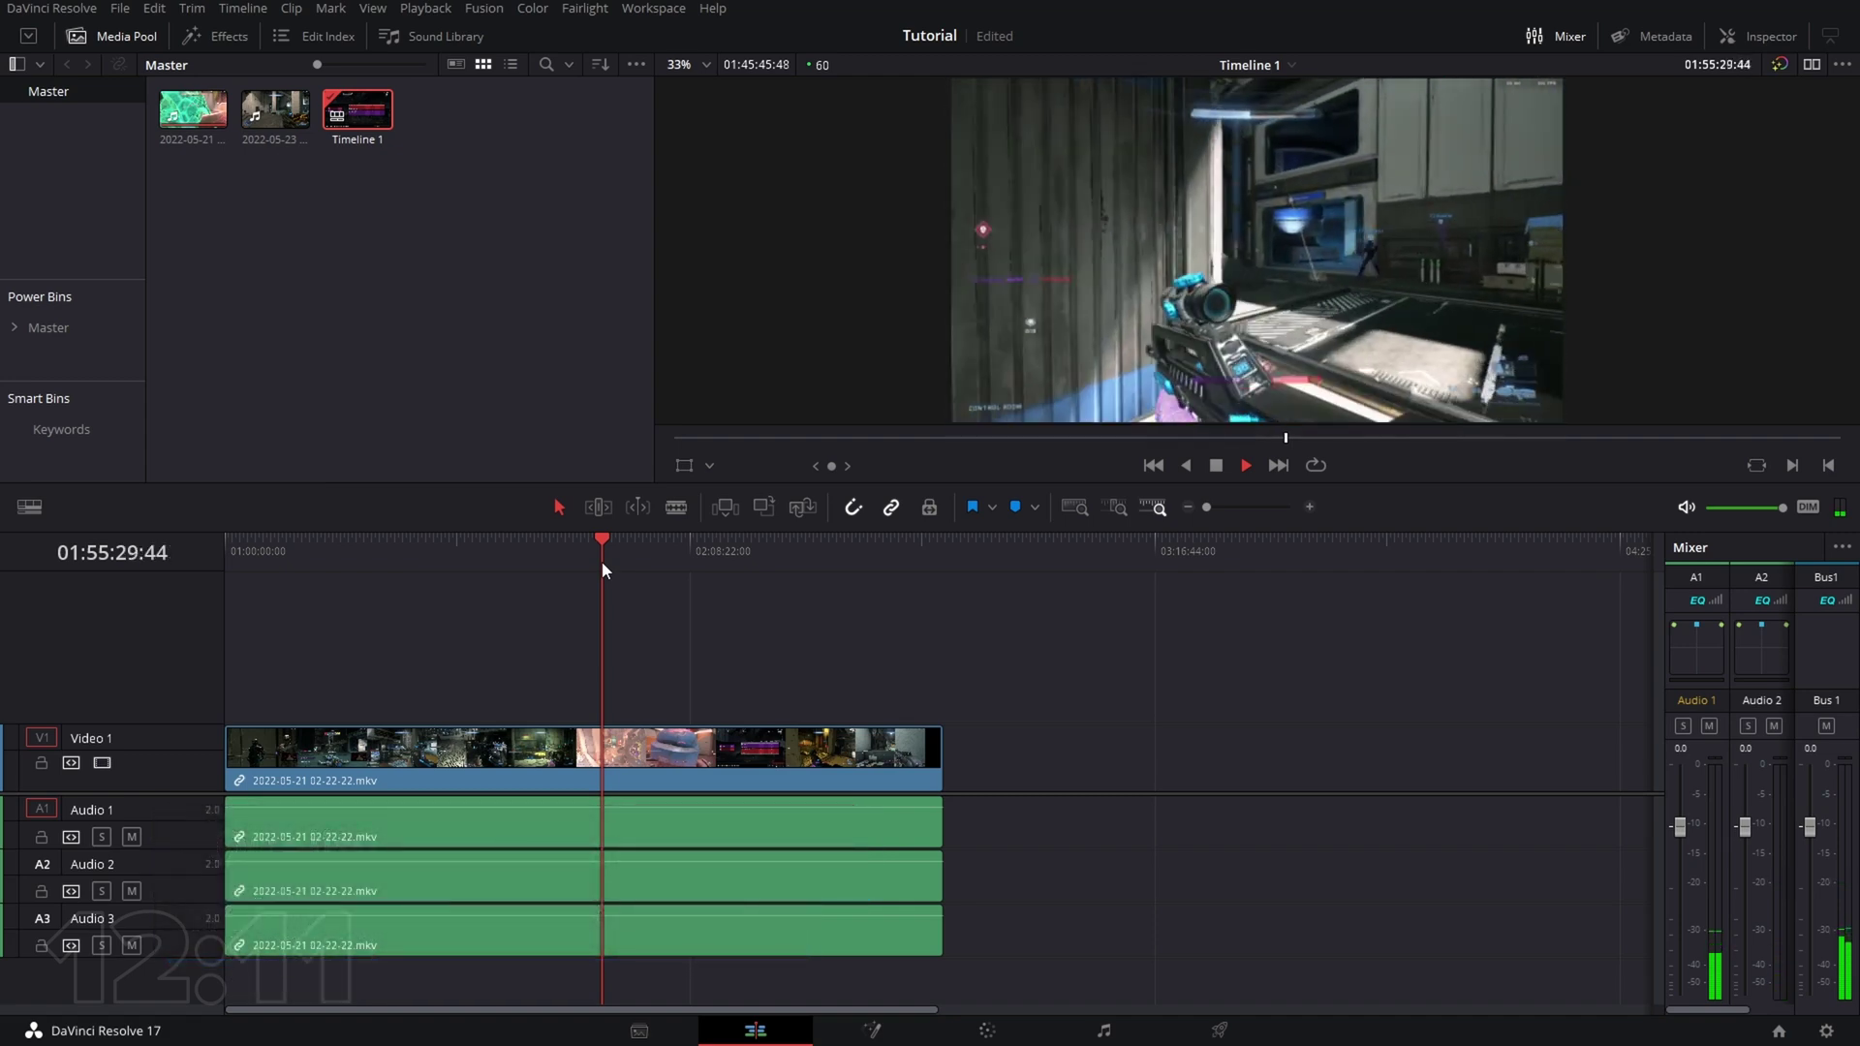
left_click(754, 560)
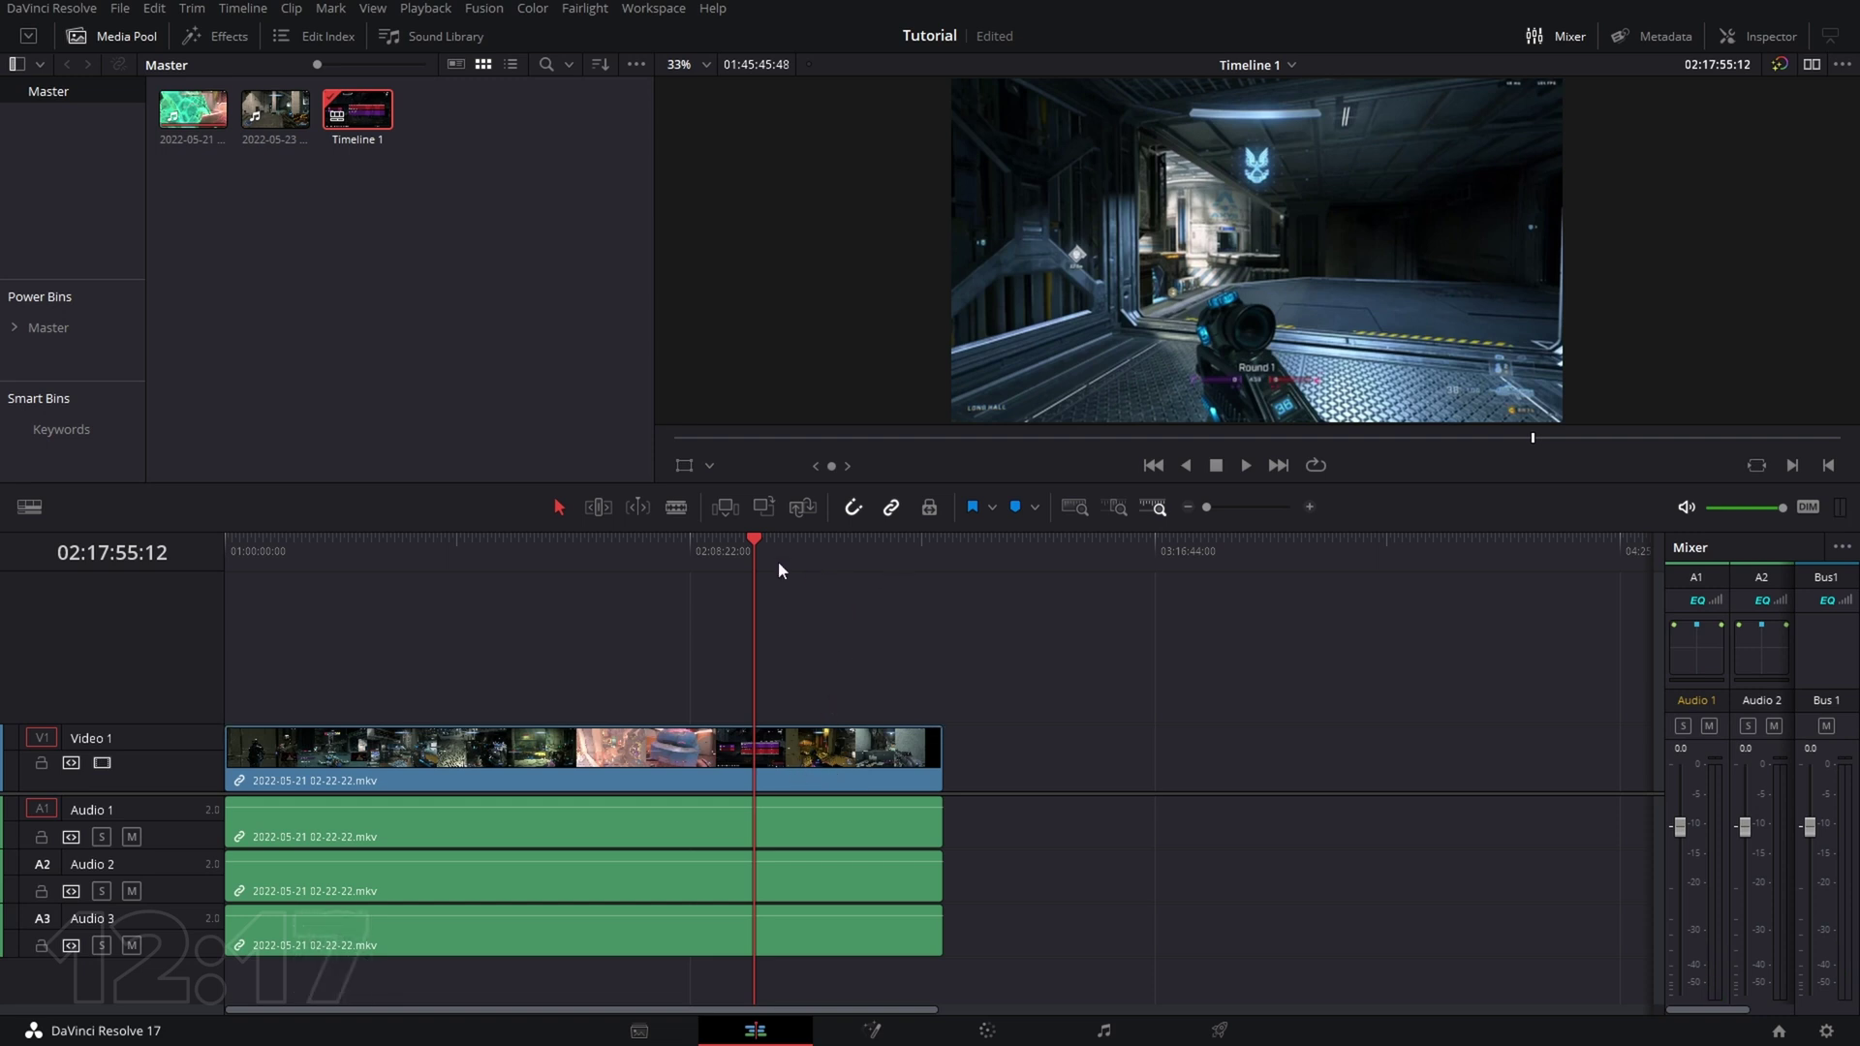
left_click(678, 508)
left_click(765, 779)
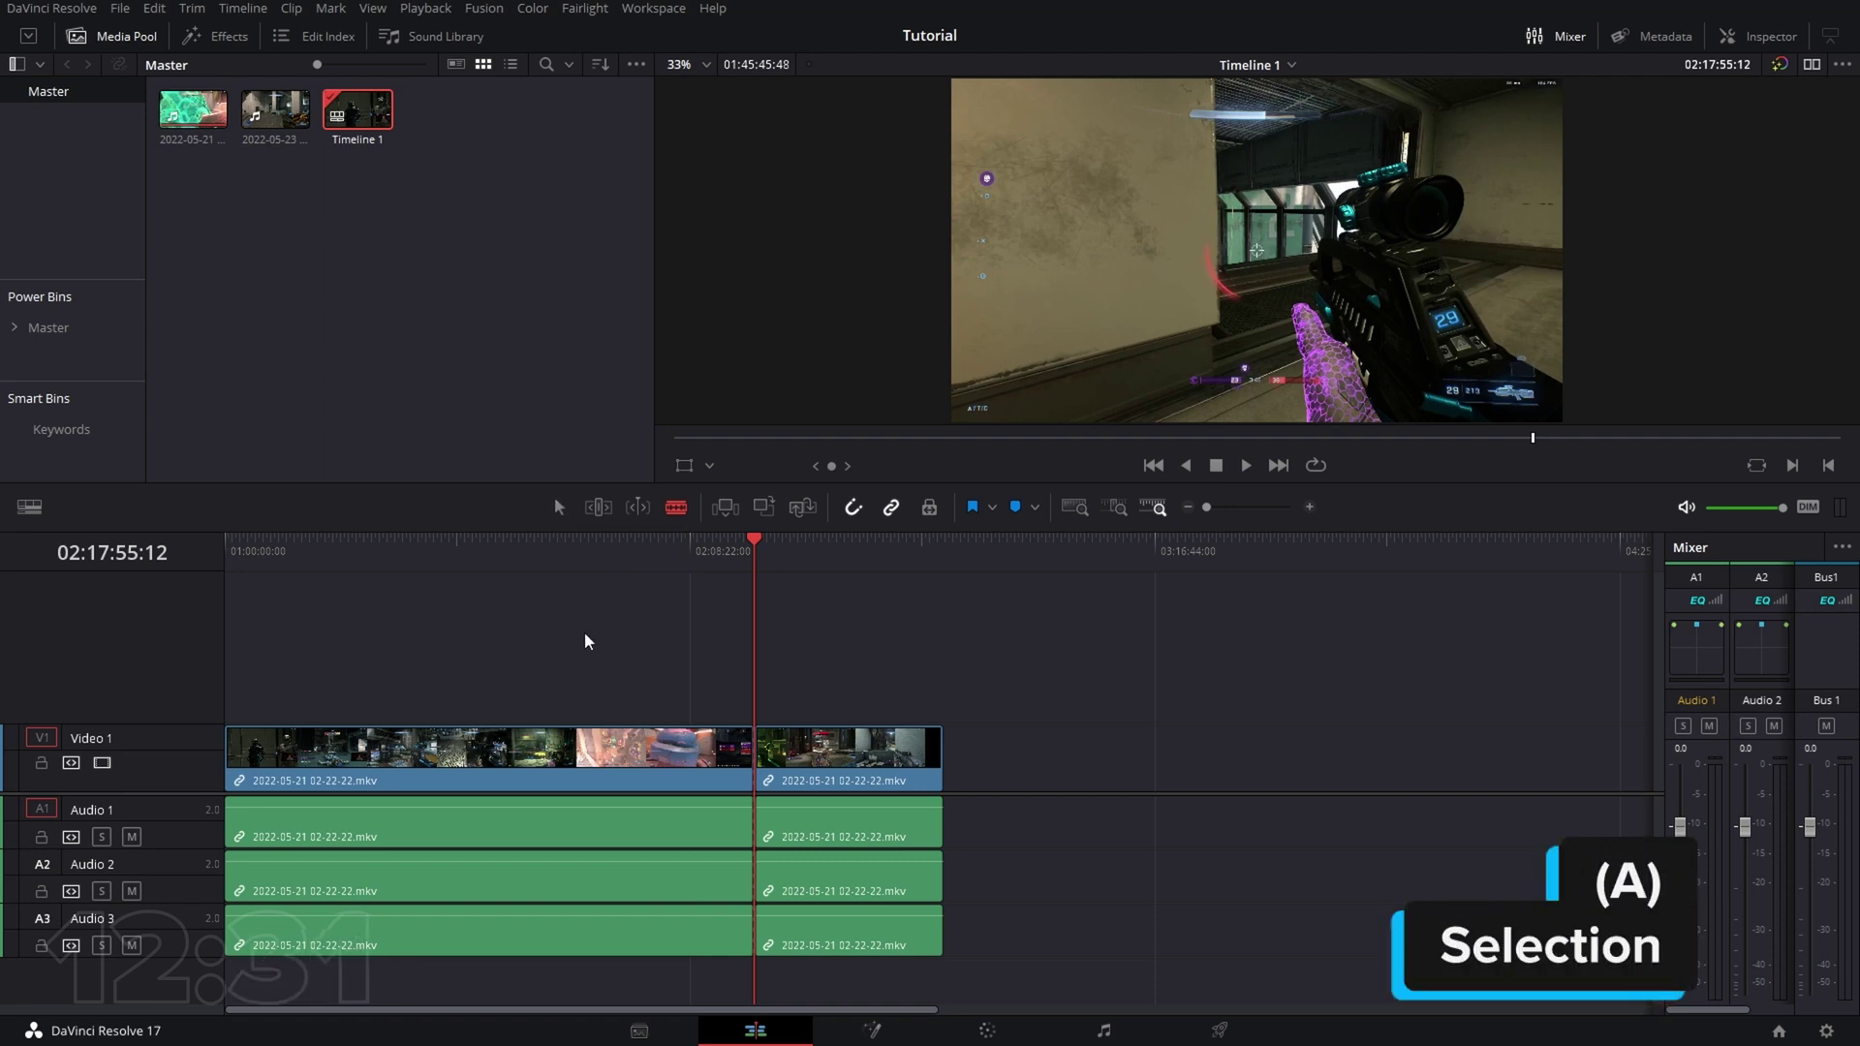
- Delete the first piece of the clip with its audio, leaving a gap
key("a")
left_click(576, 750)
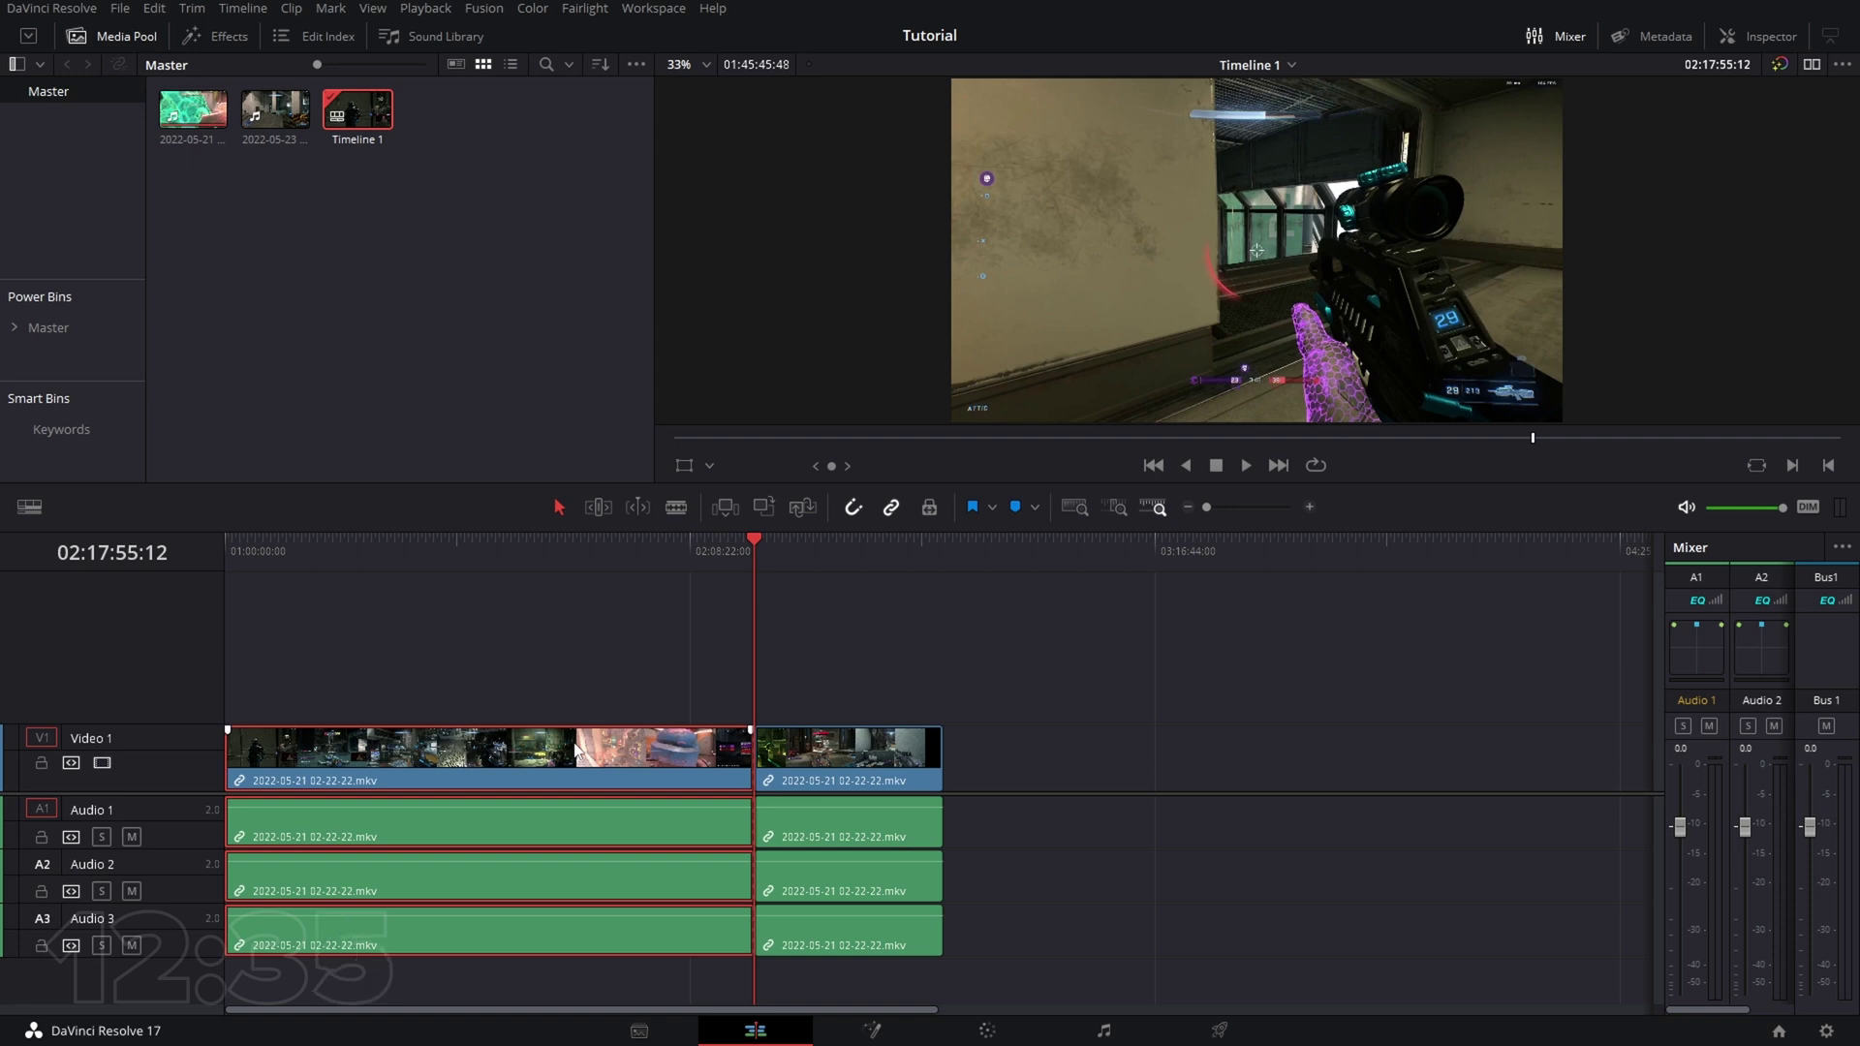
key("BackSpace")
- Ripple delete the empty gap so the remaining clip starts the timeline
left_click(561, 786)
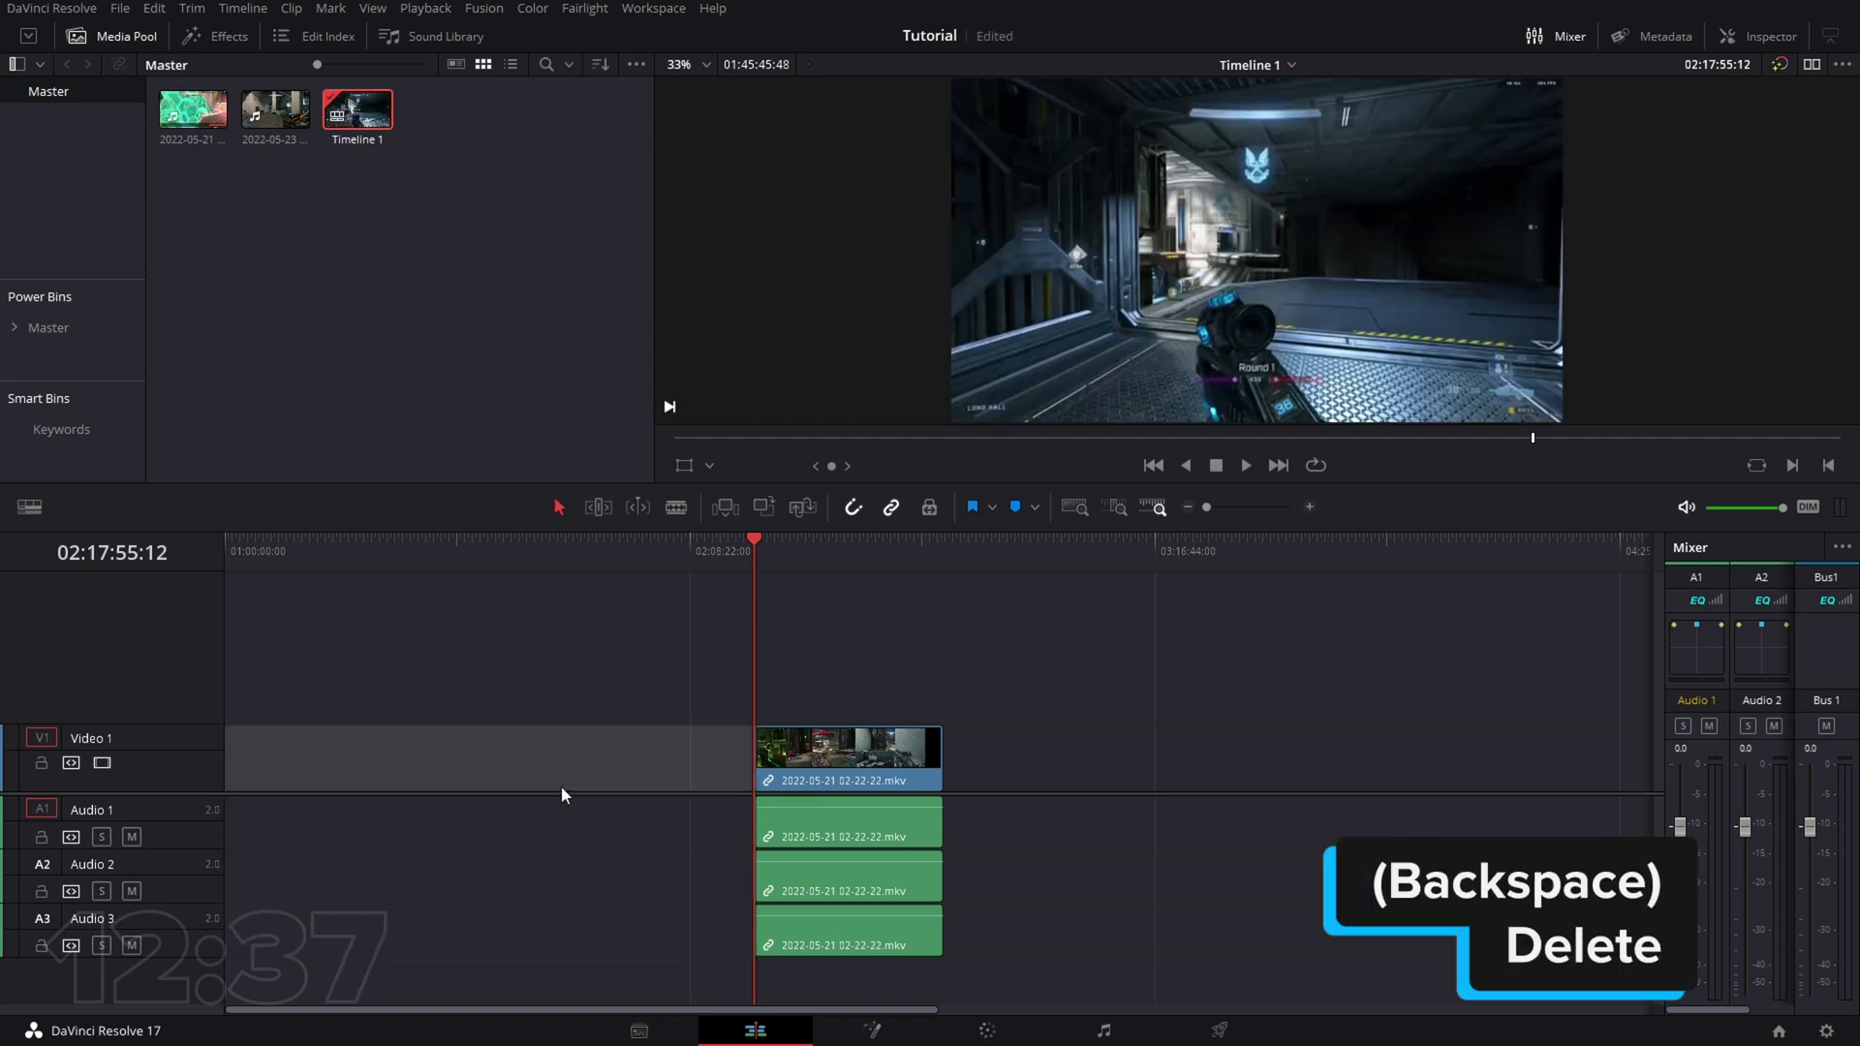
left_click(588, 631)
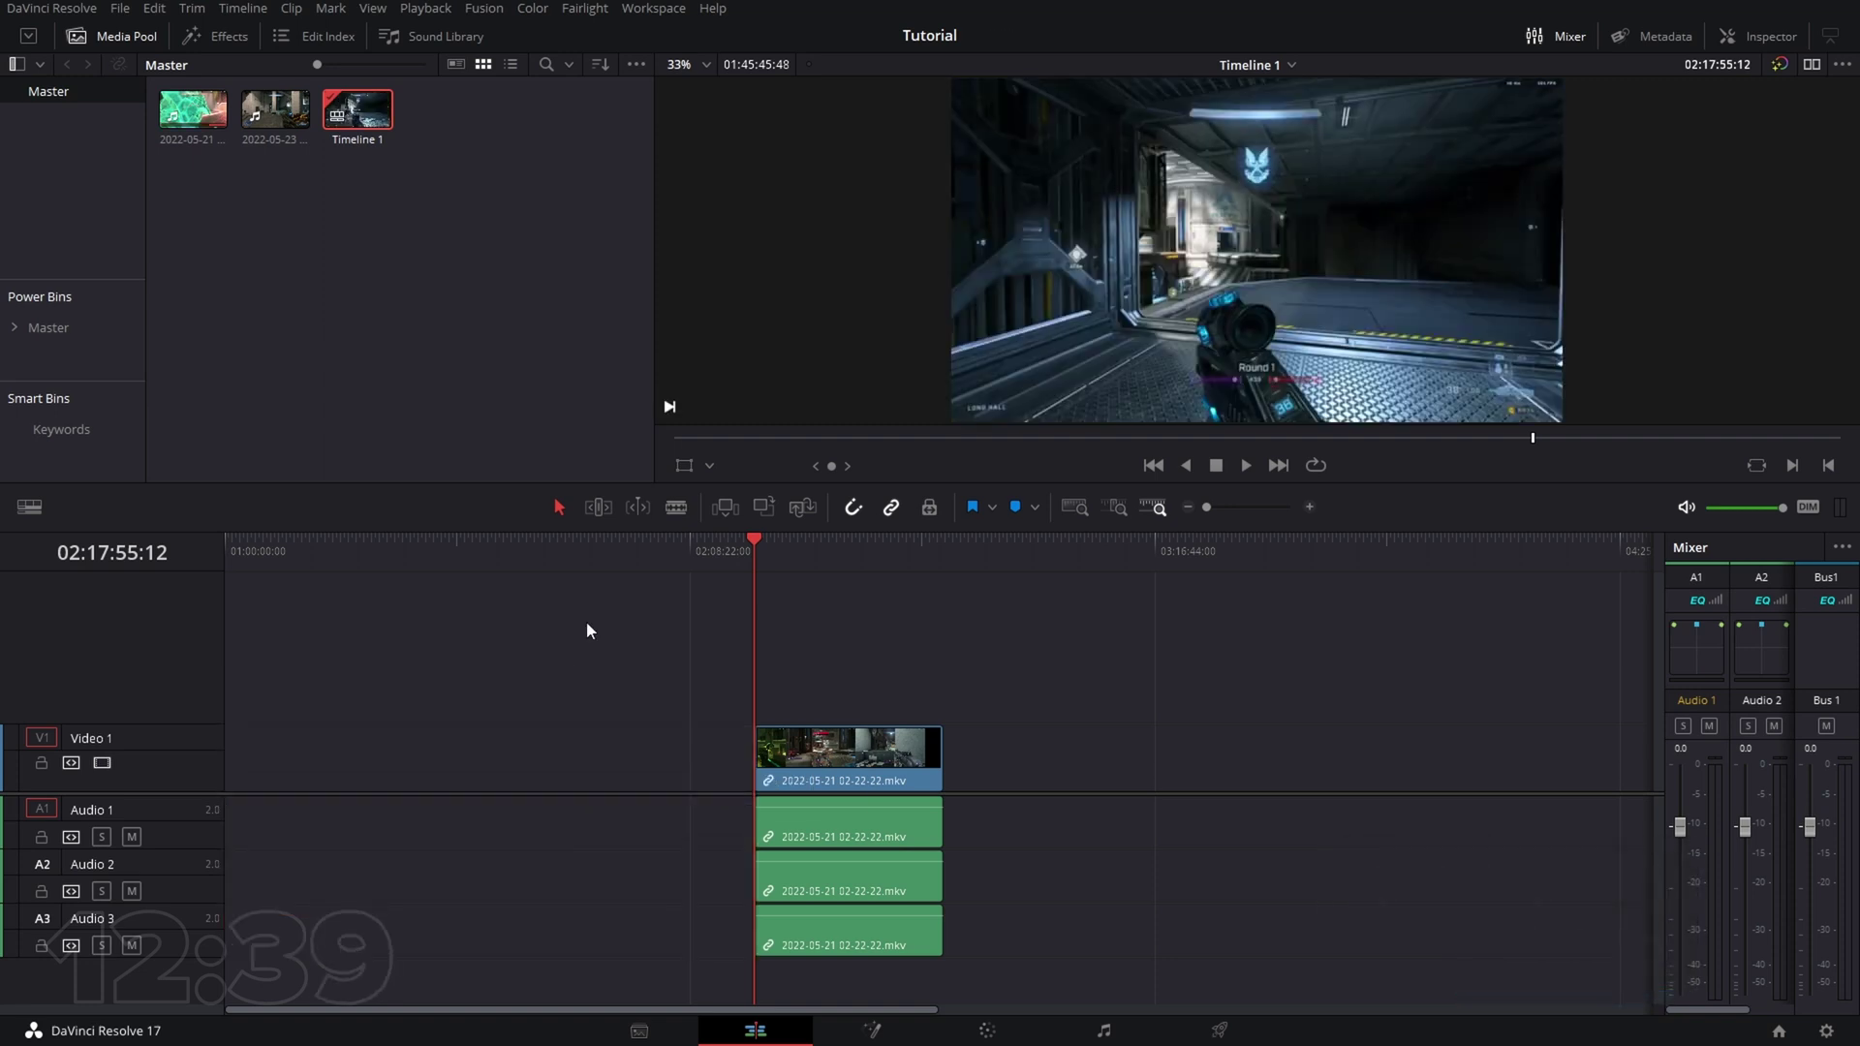
left_click(403, 767)
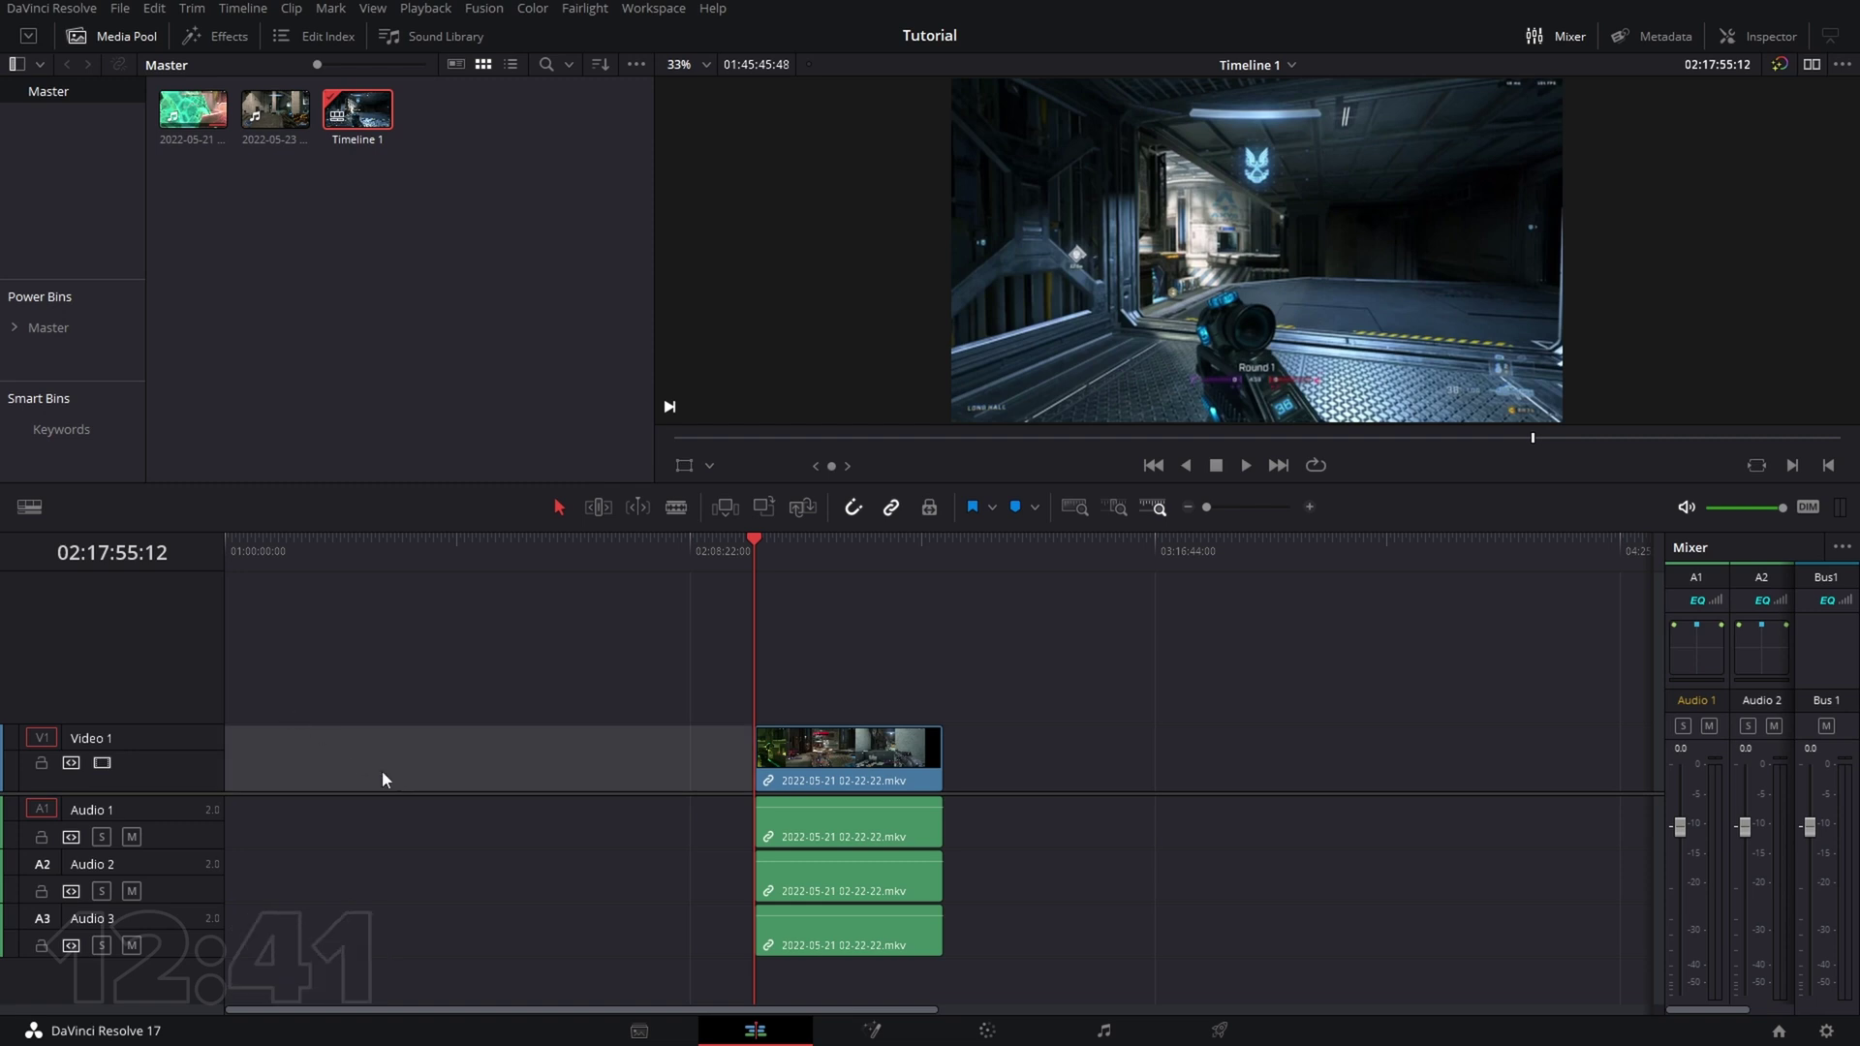
left_click(517, 671)
left_click(519, 765)
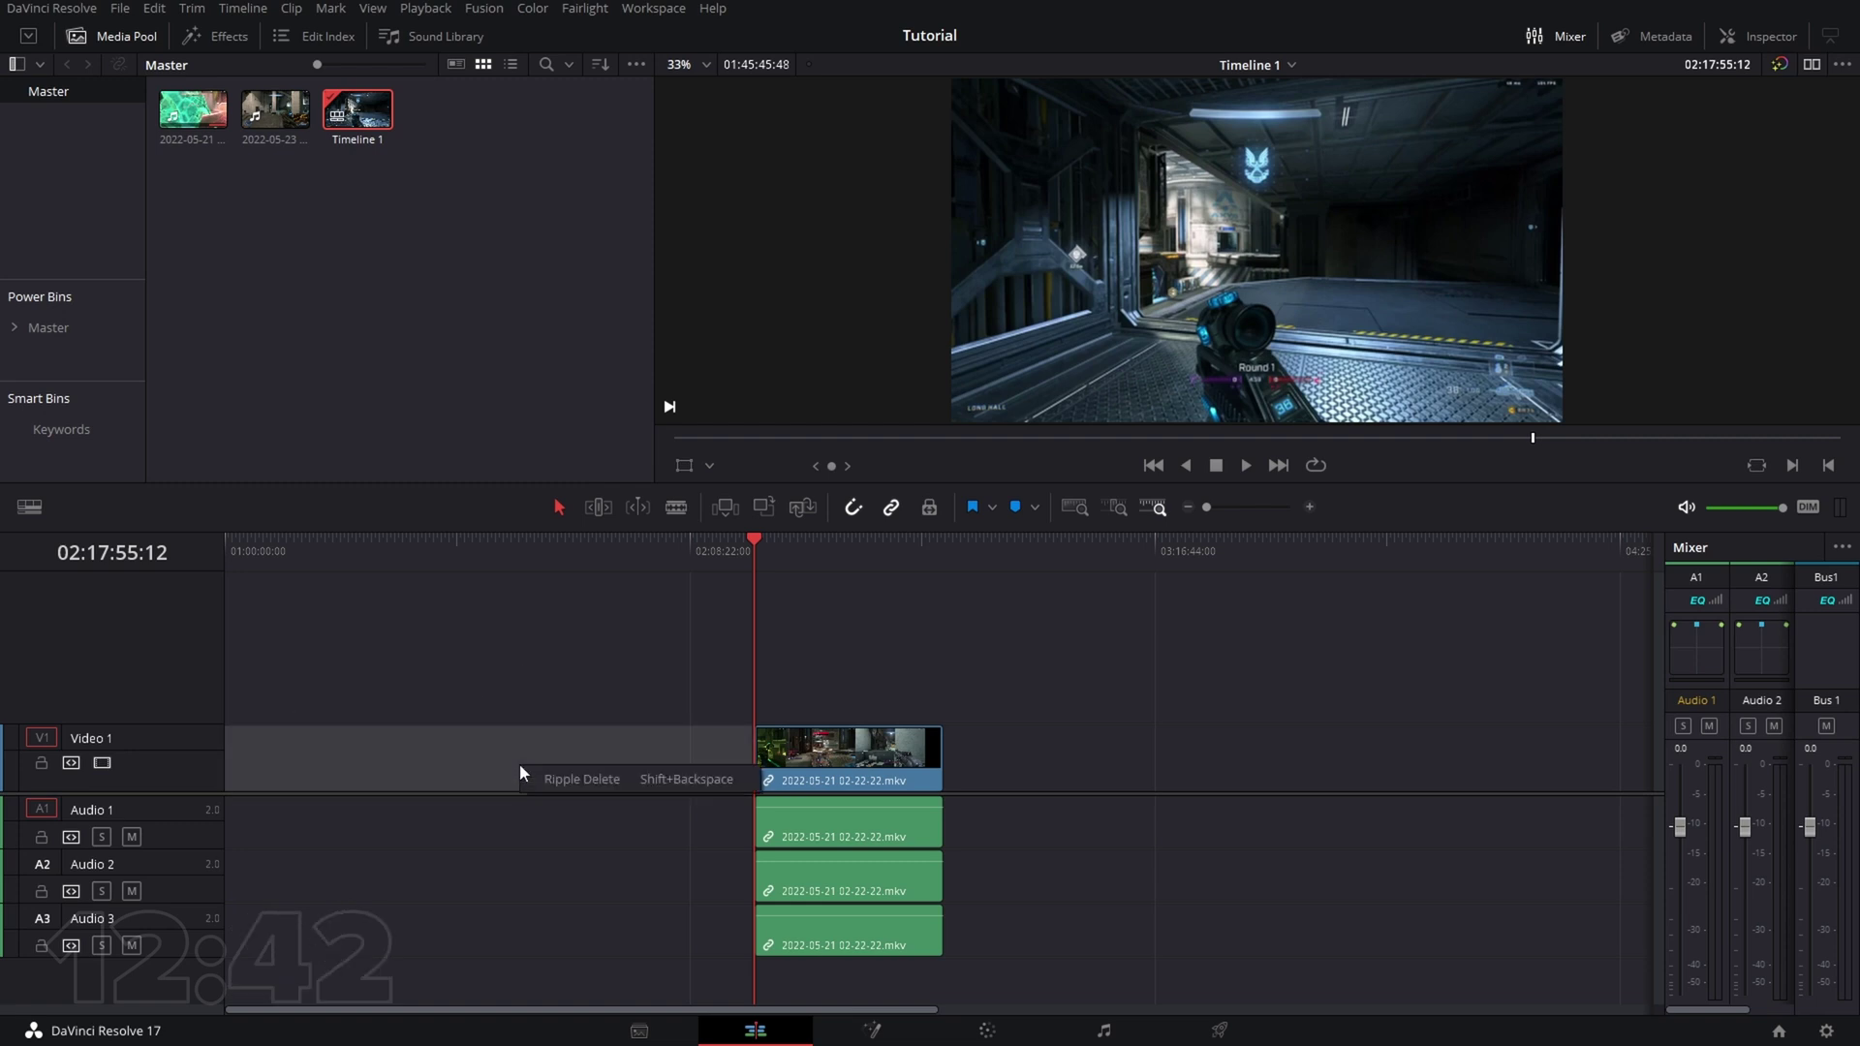
left_click(582, 781)
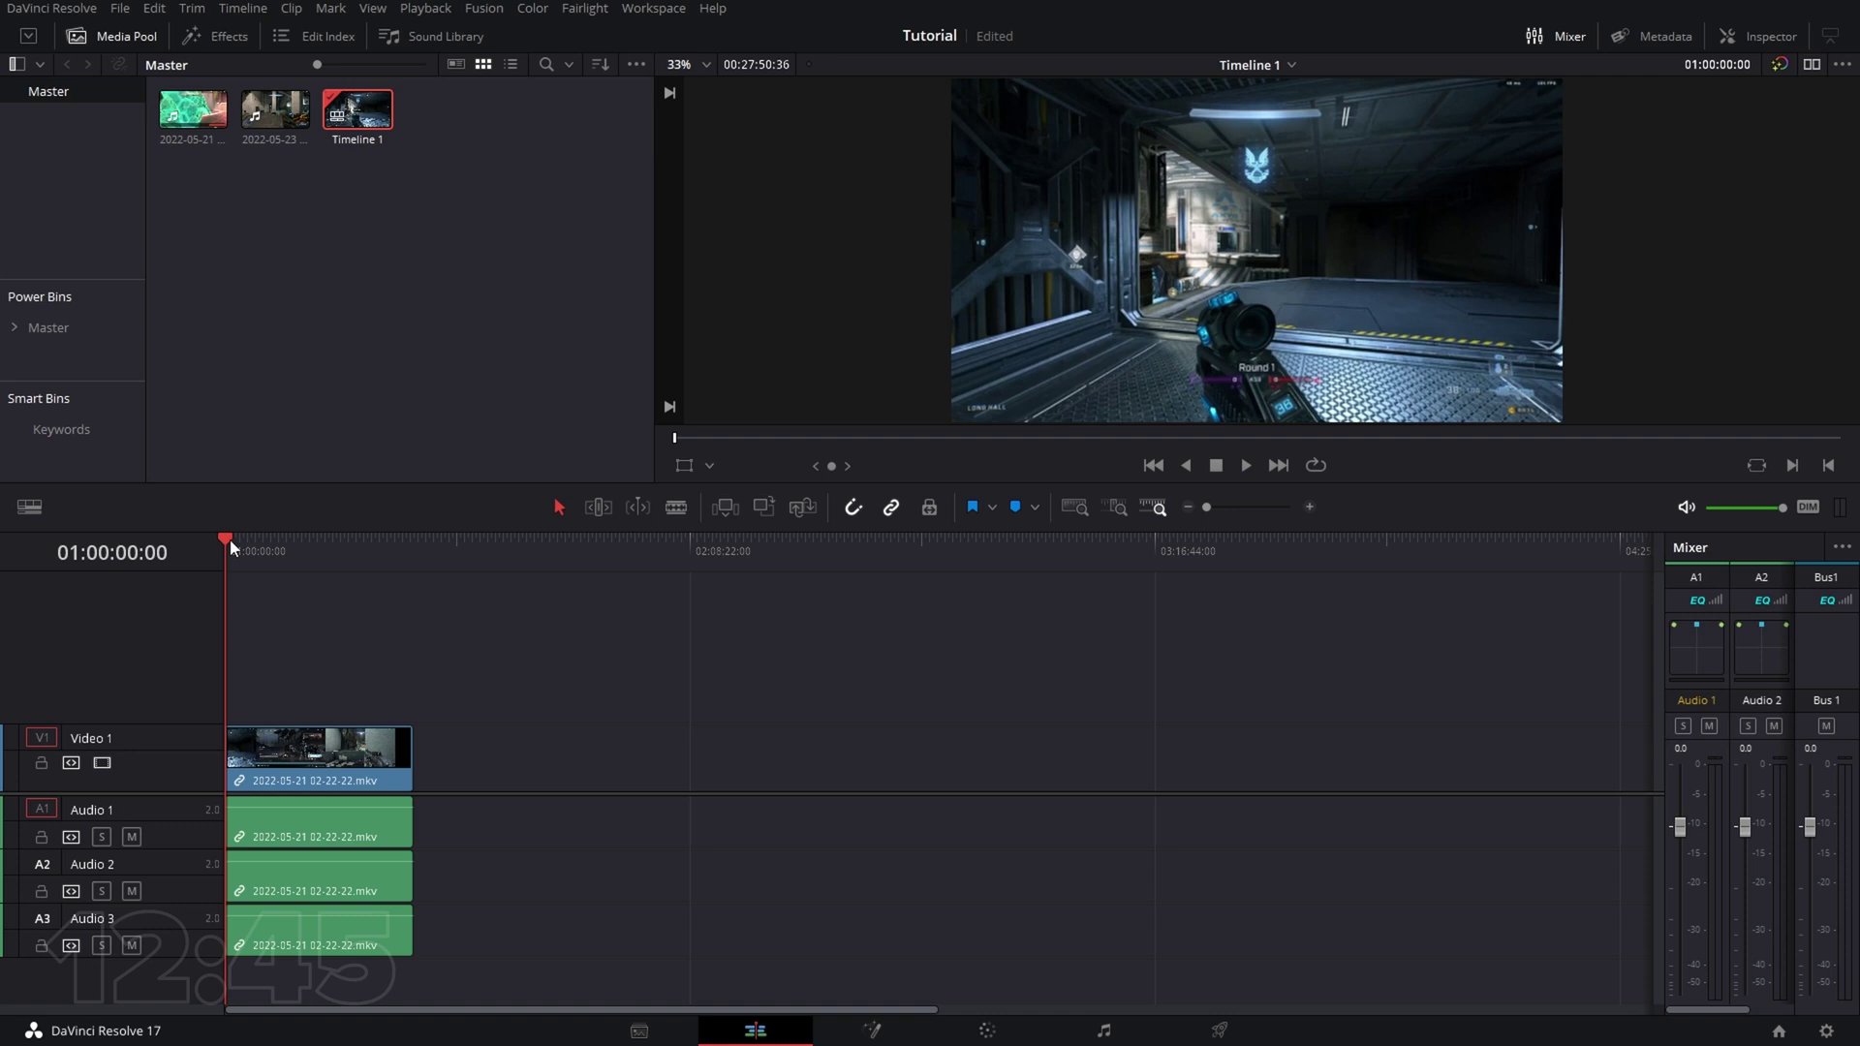
- Scrub to 01:06:07:31 and blade the clip and its audio there
left_click_drag(223, 542, 265, 548)
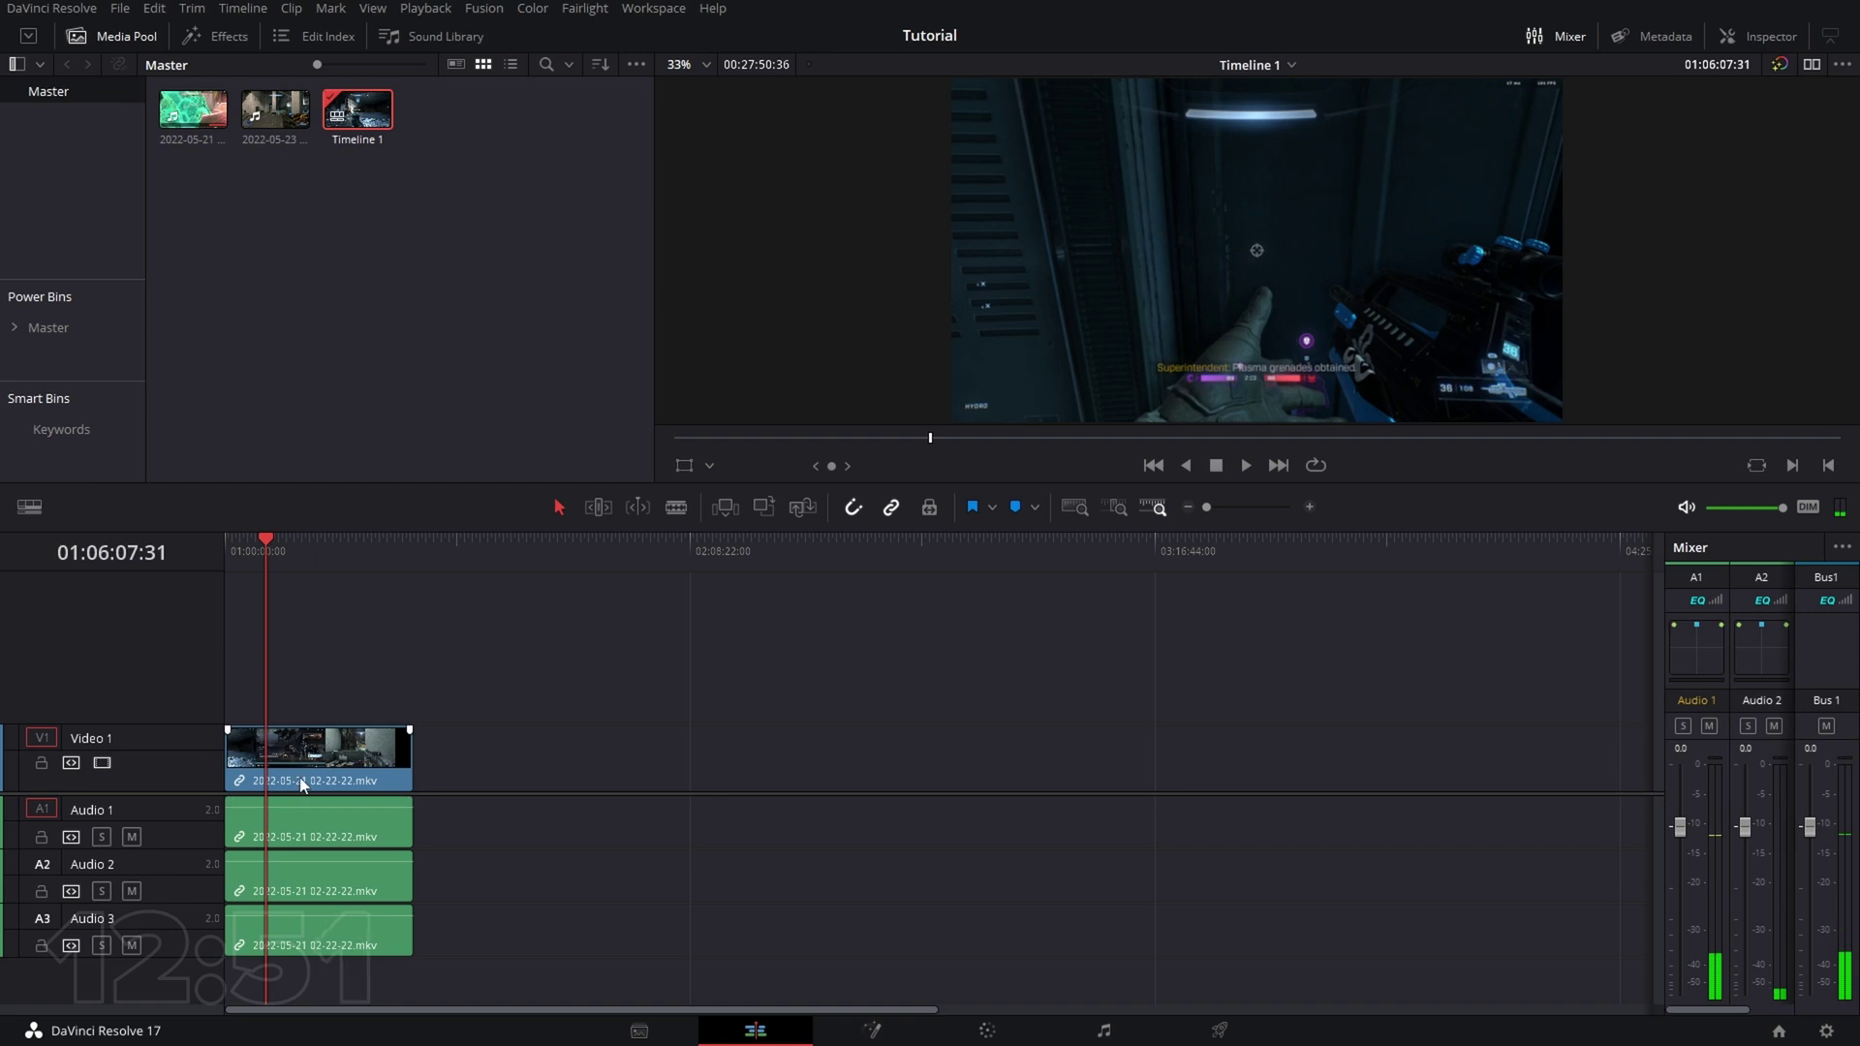
key("b")
left_click(266, 765)
- Blade at 01:21:47:41 and ripple delete the middle section between the two cuts
key("a")
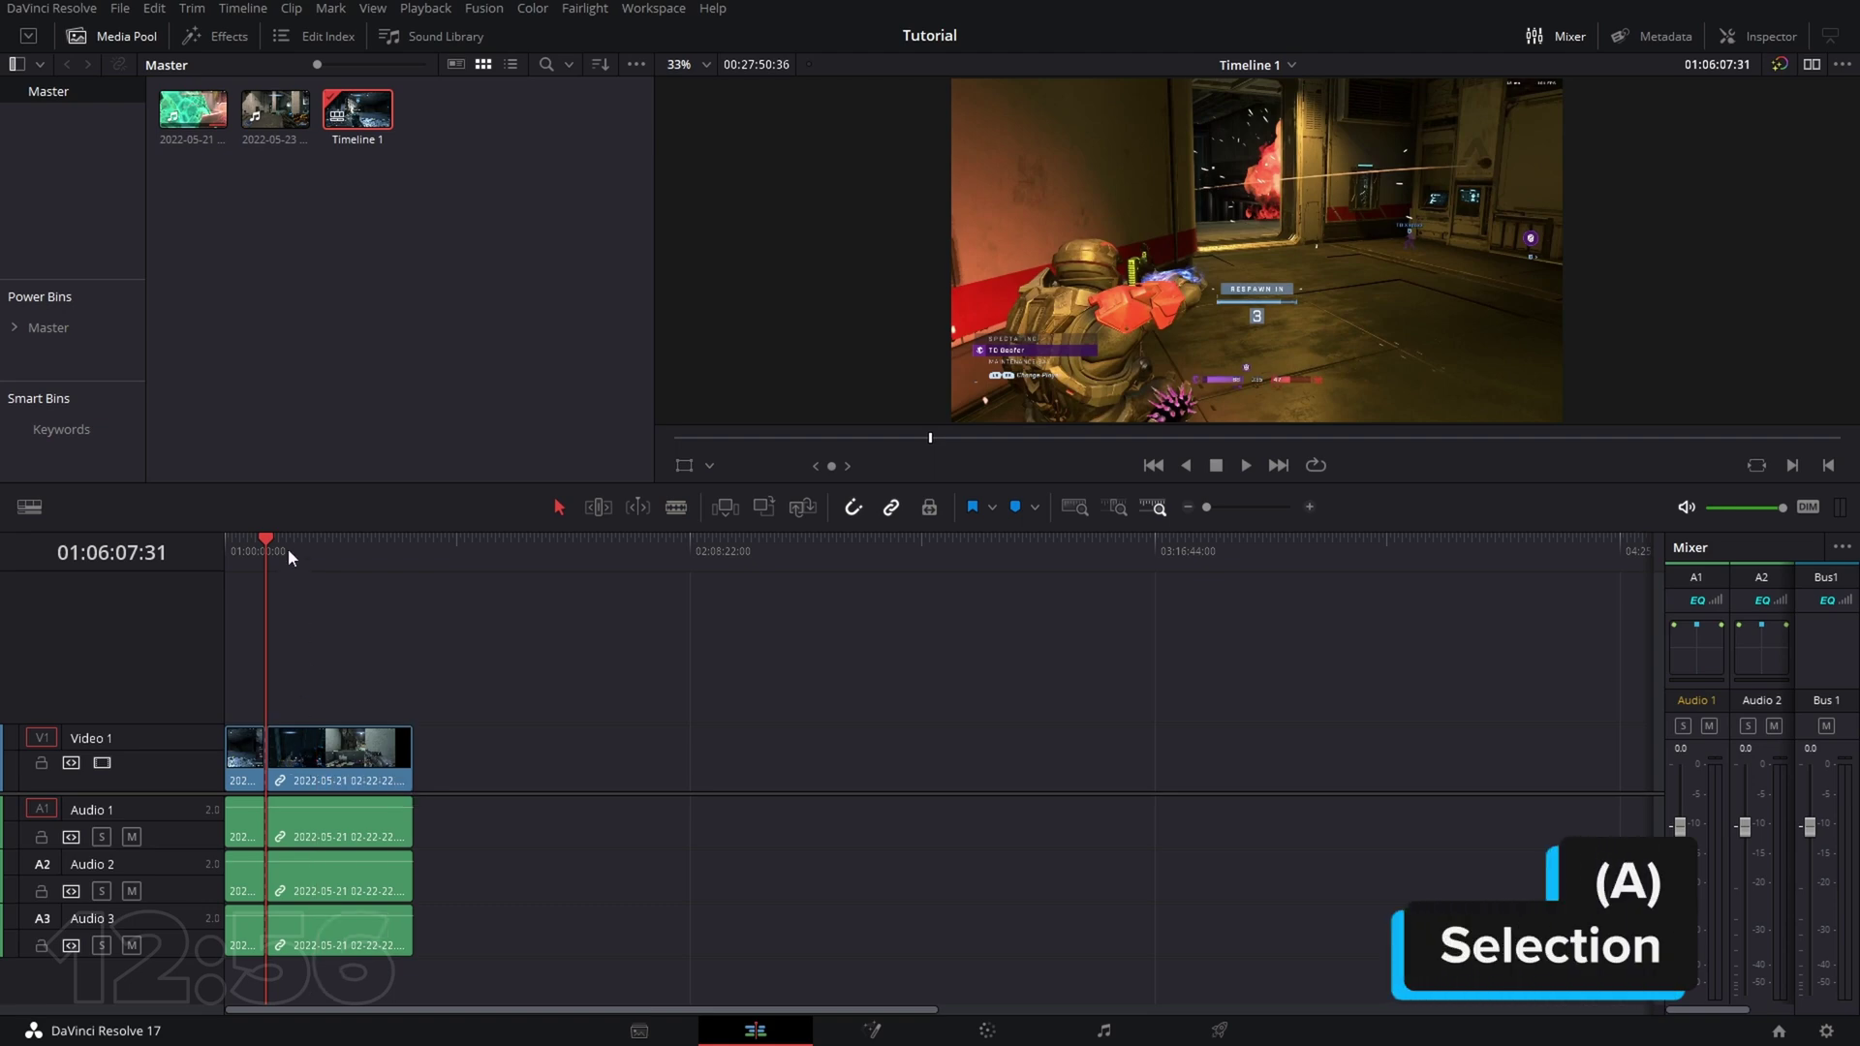
left_click_drag(288, 548, 374, 556)
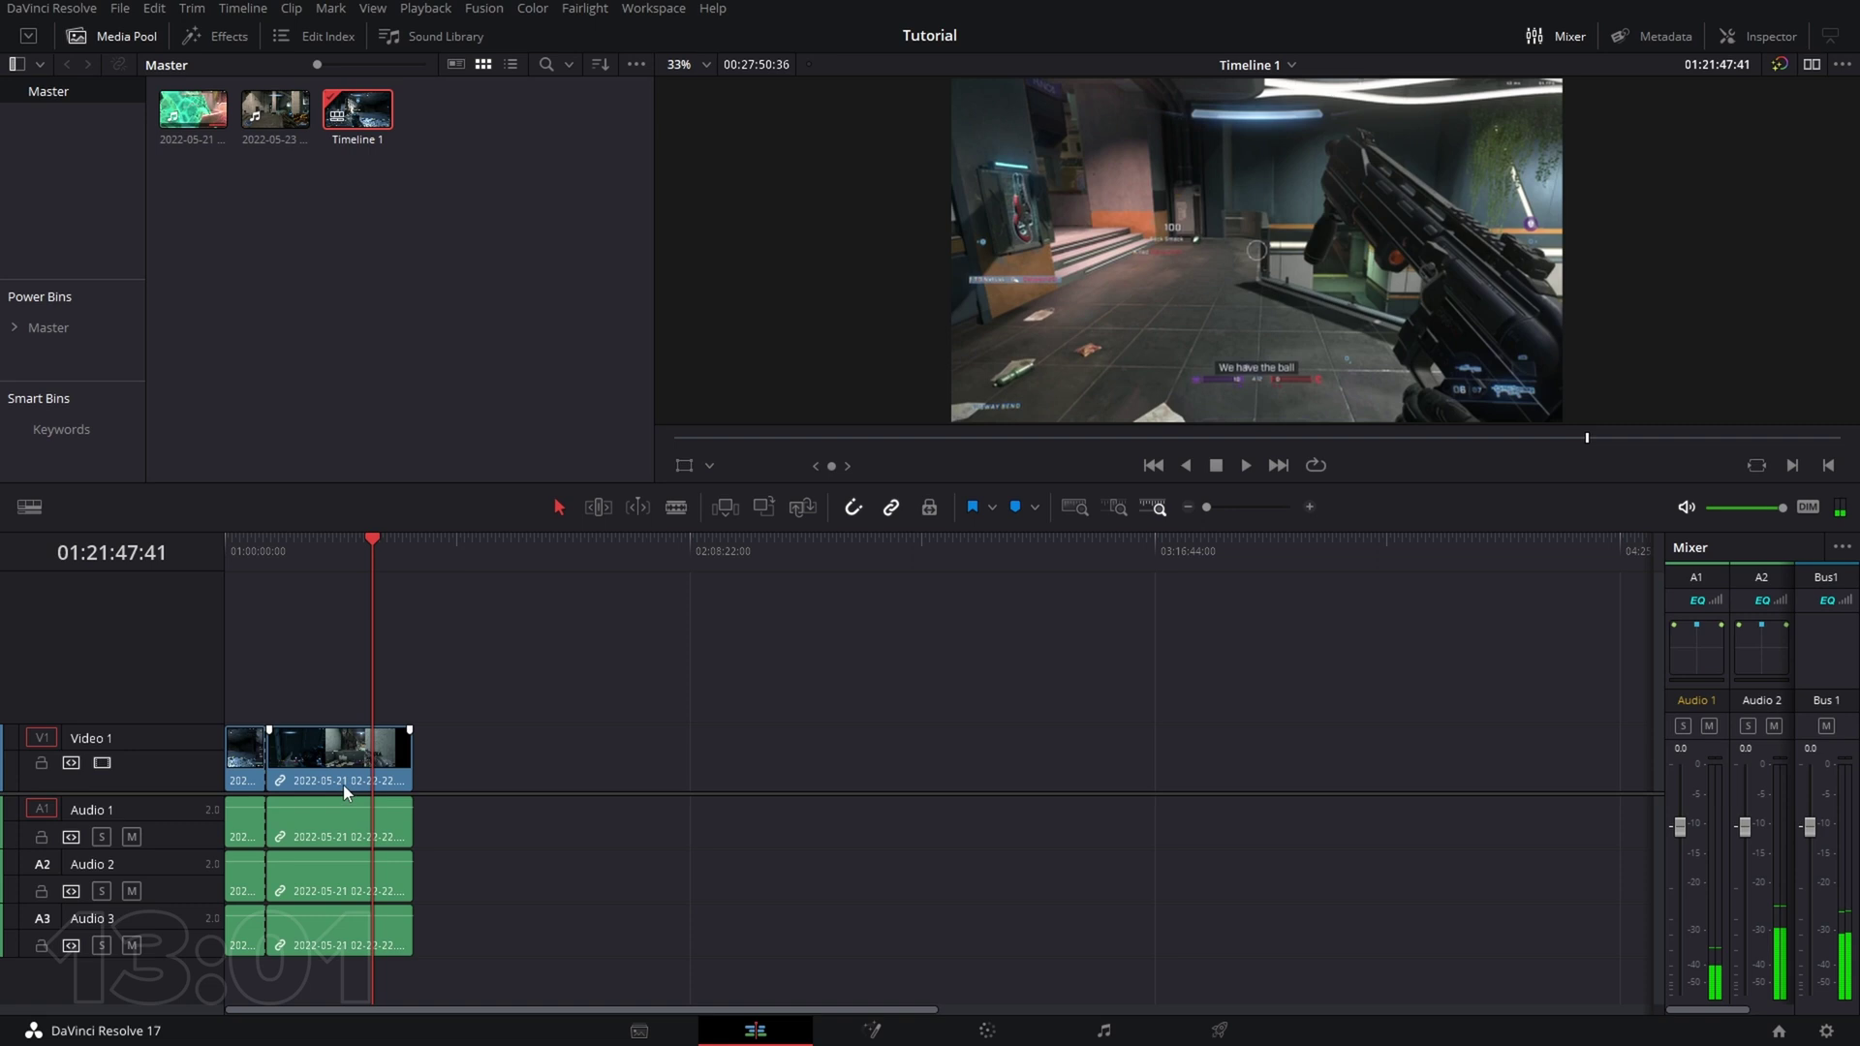
key("b")
left_click(372, 765)
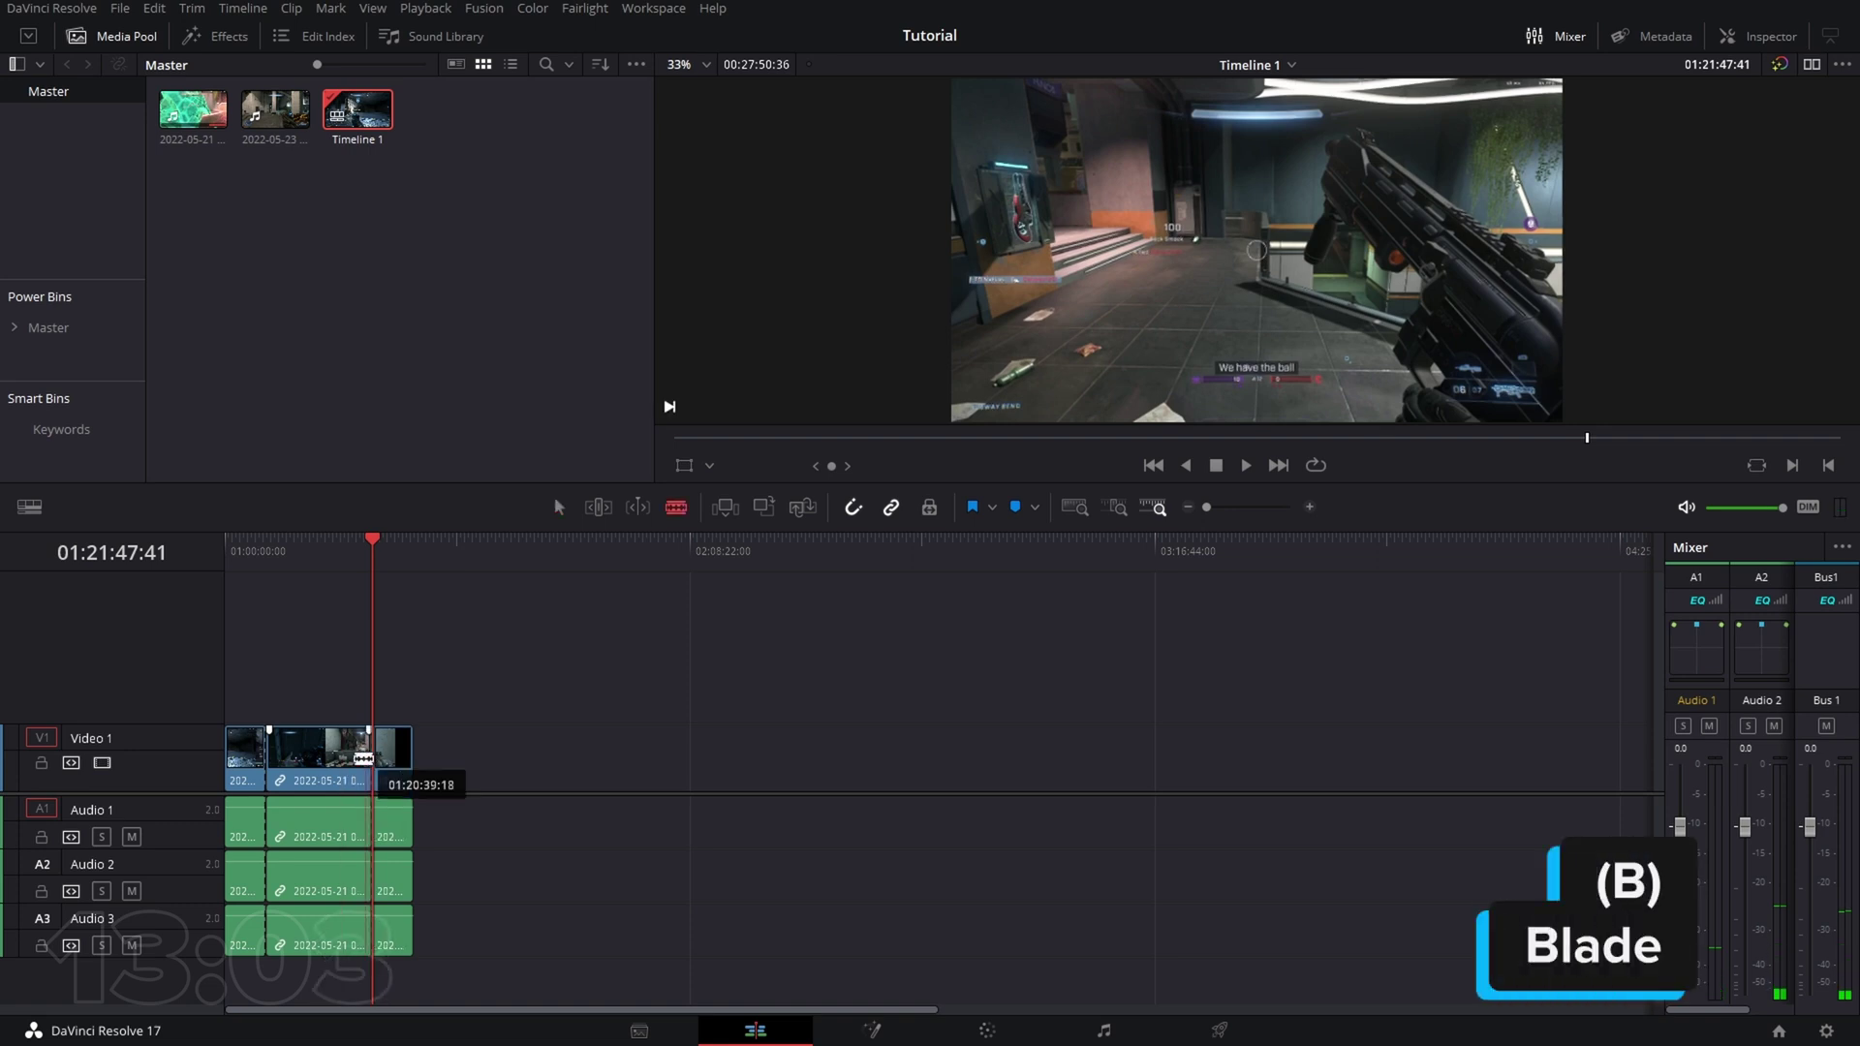
key("a")
left_click(326, 765)
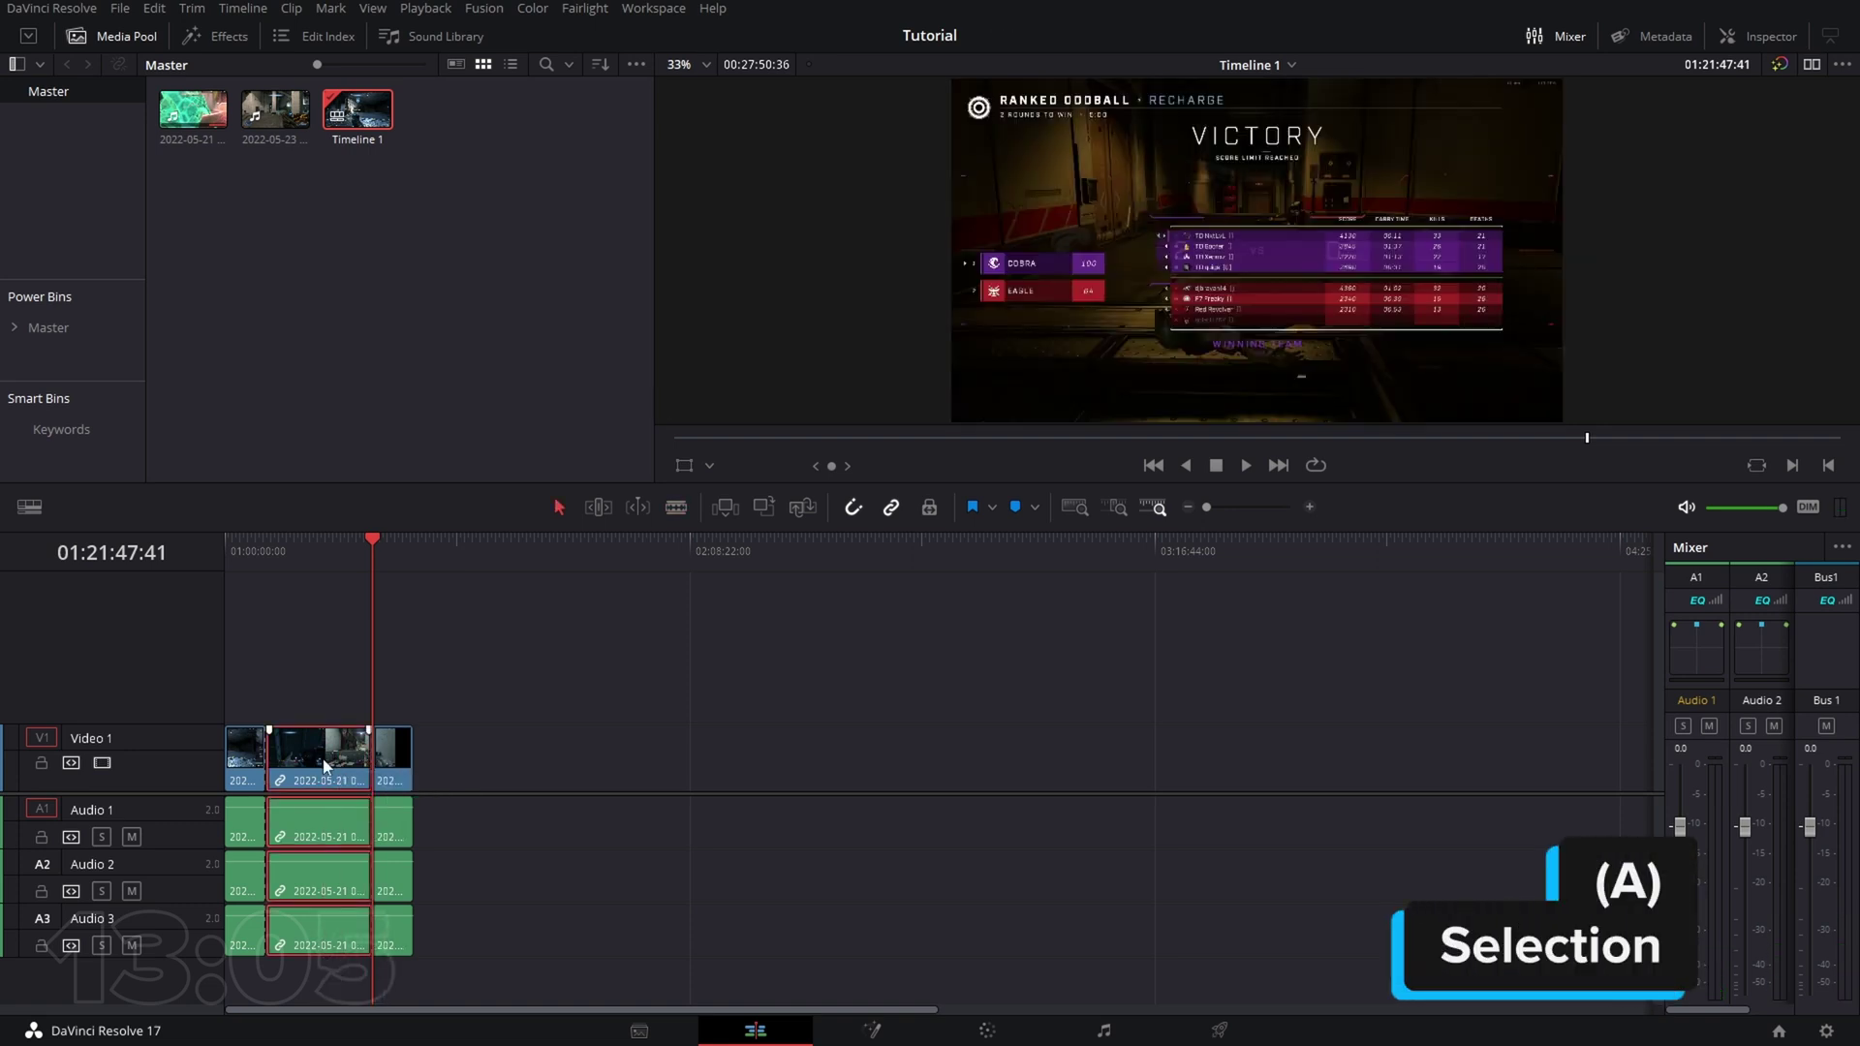
key("Delete")
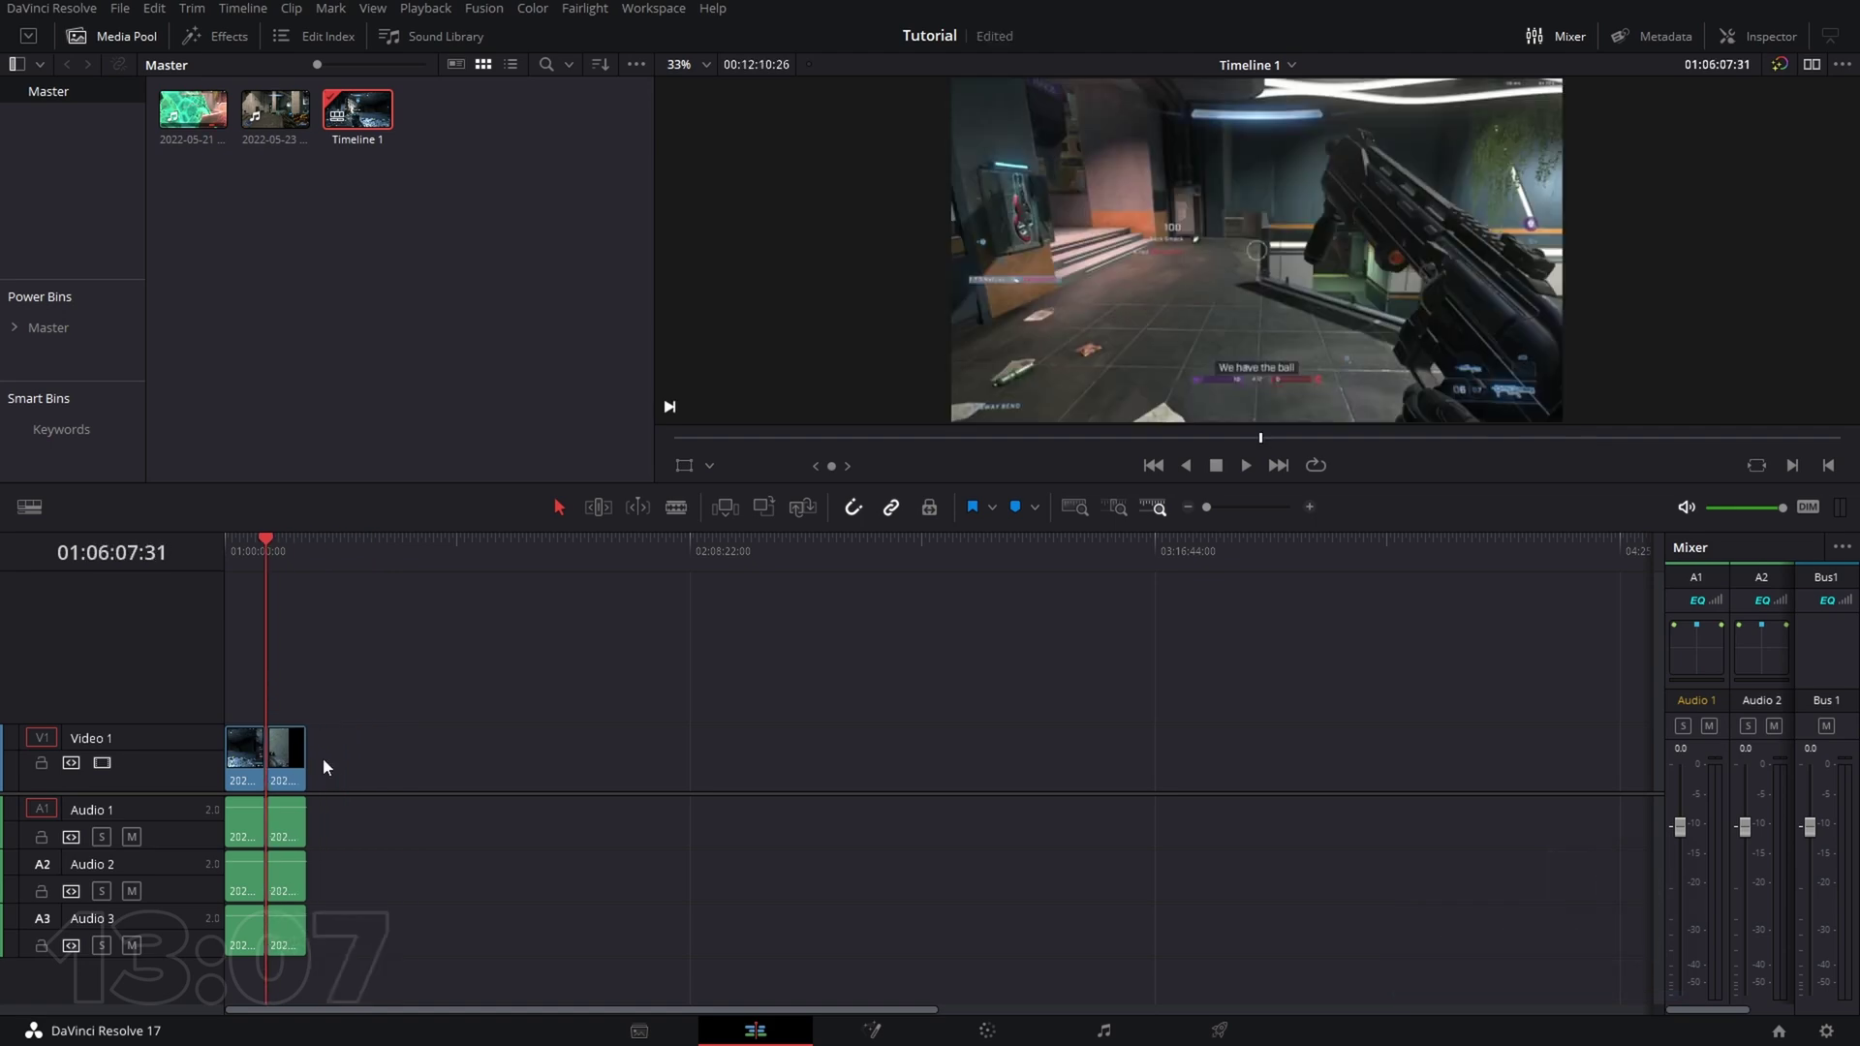
- Play back the edited timeline from near the start
key("Home")
left_click(242, 548)
key("space")
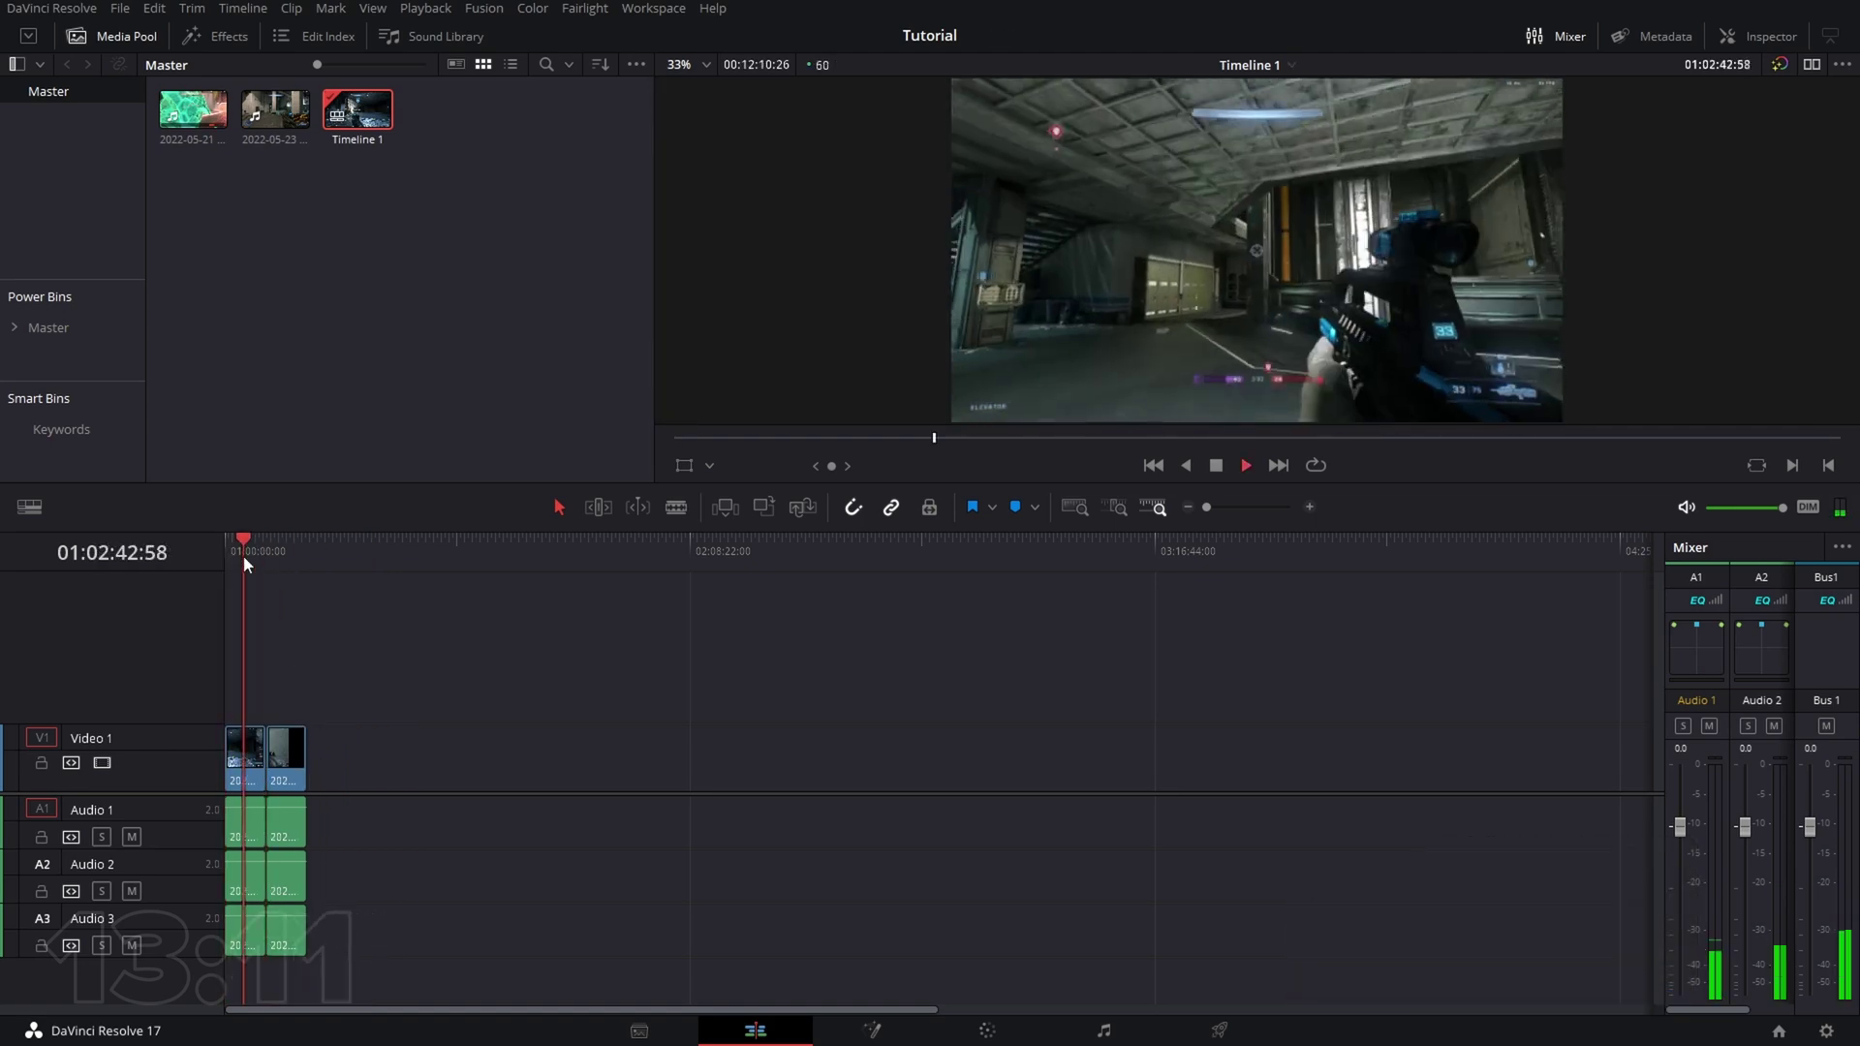
- Zoom into the timeline and stop playback just before the join between the clips
scroll(397, 805, "up", 5)
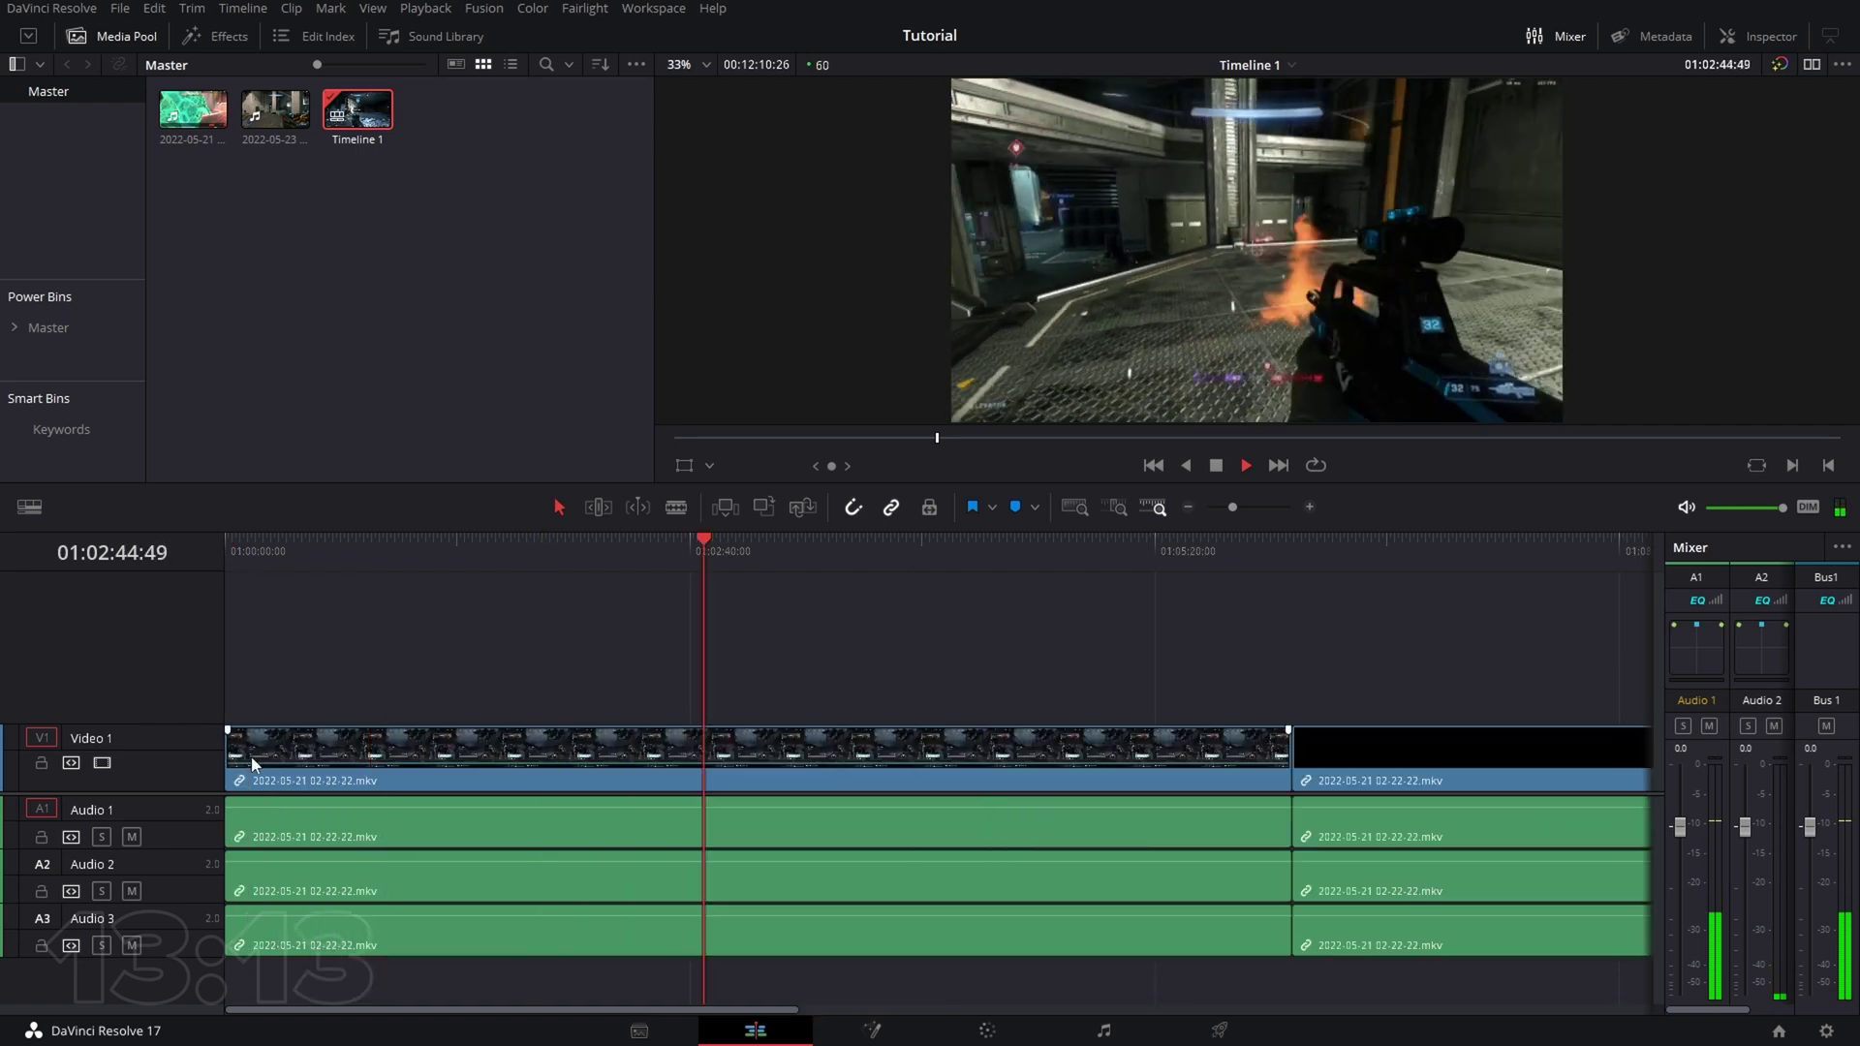
scroll(398, 804, "down", 5)
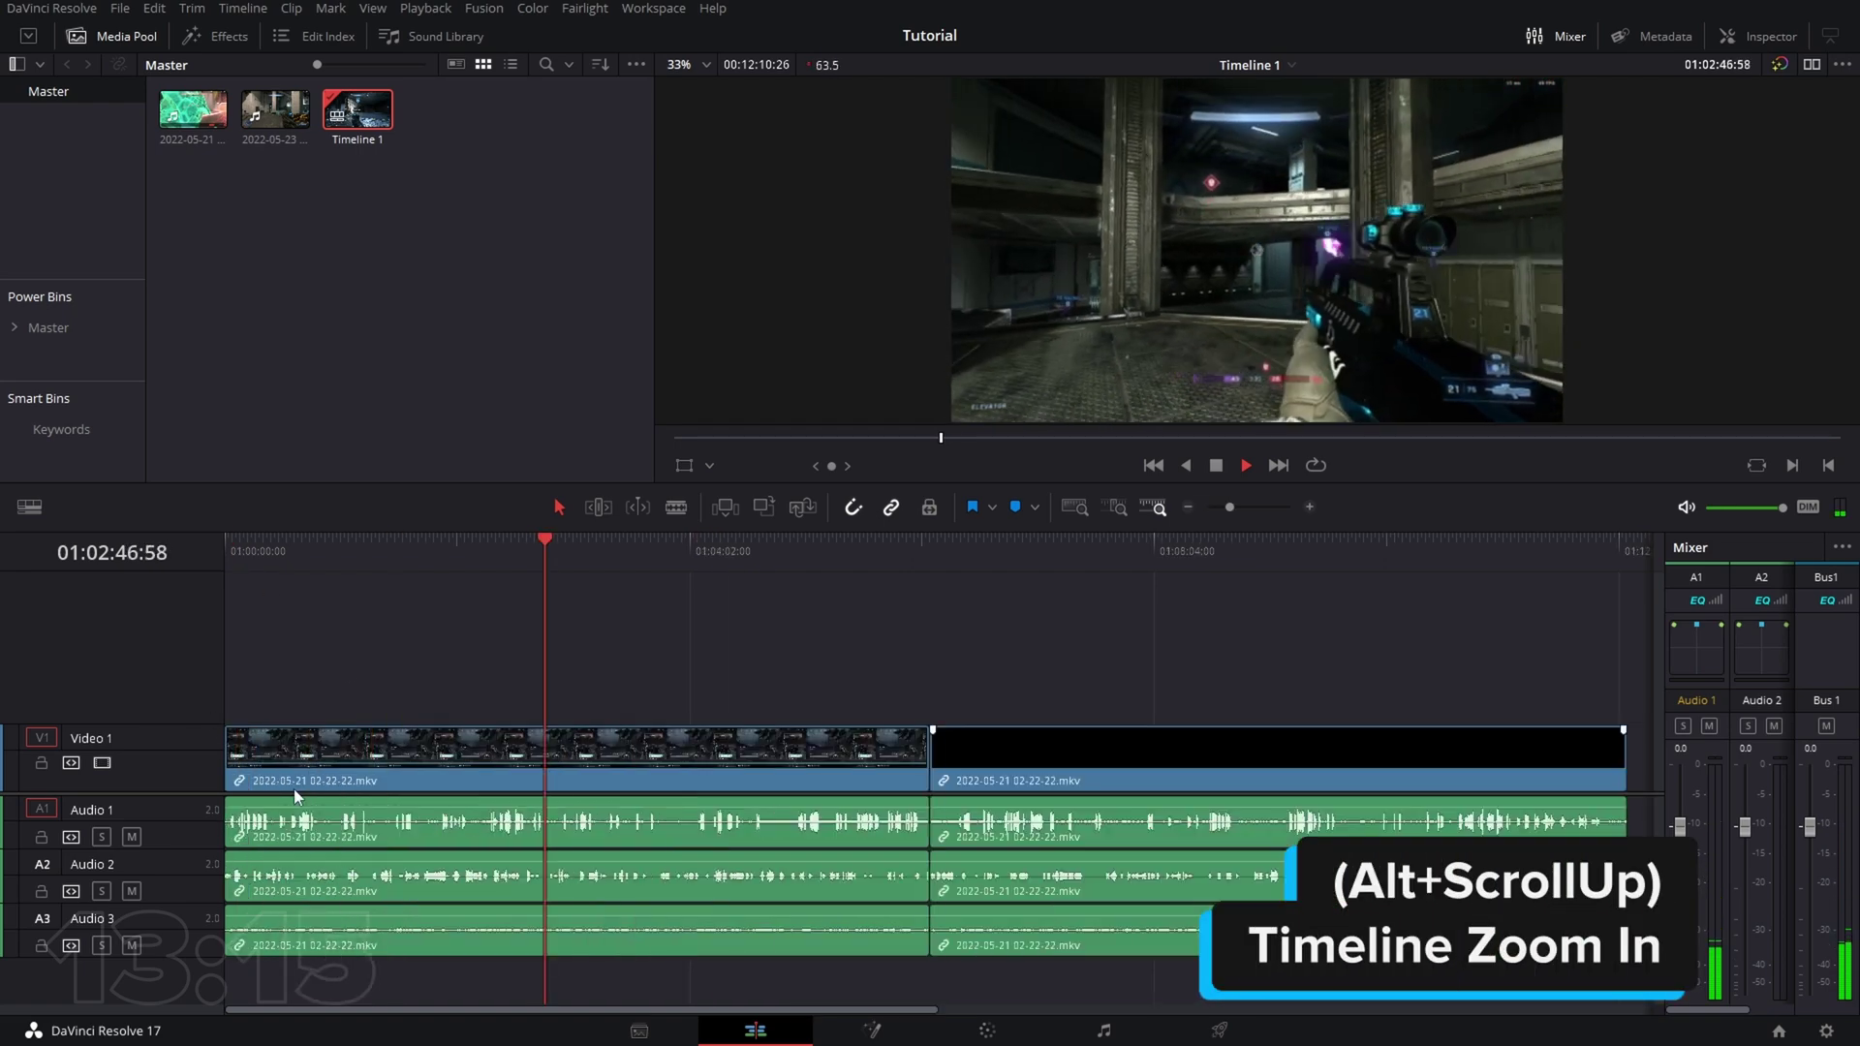
left_click(1226, 512)
mouse_move(1236, 509)
left_mouse_down()
mouse_move(1282, 508)
mouse_move(1226, 513)
left_mouse_up()
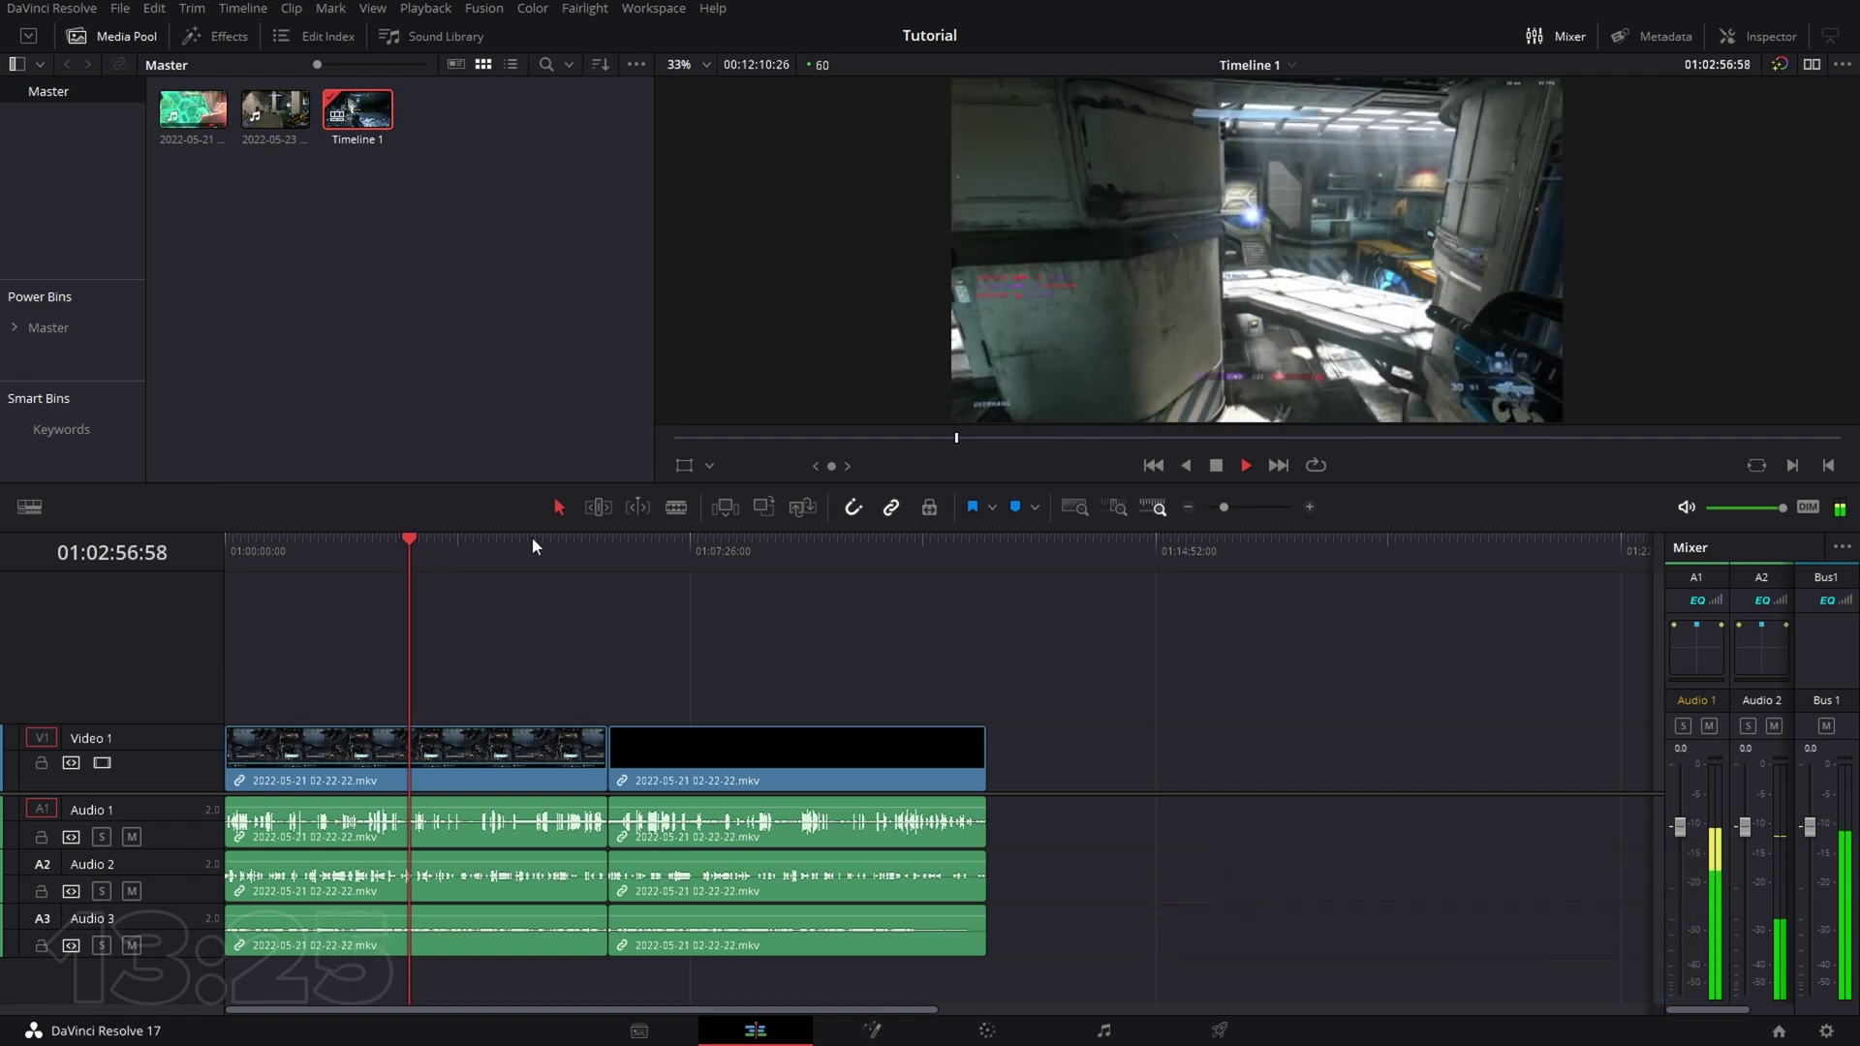
left_click(560, 539)
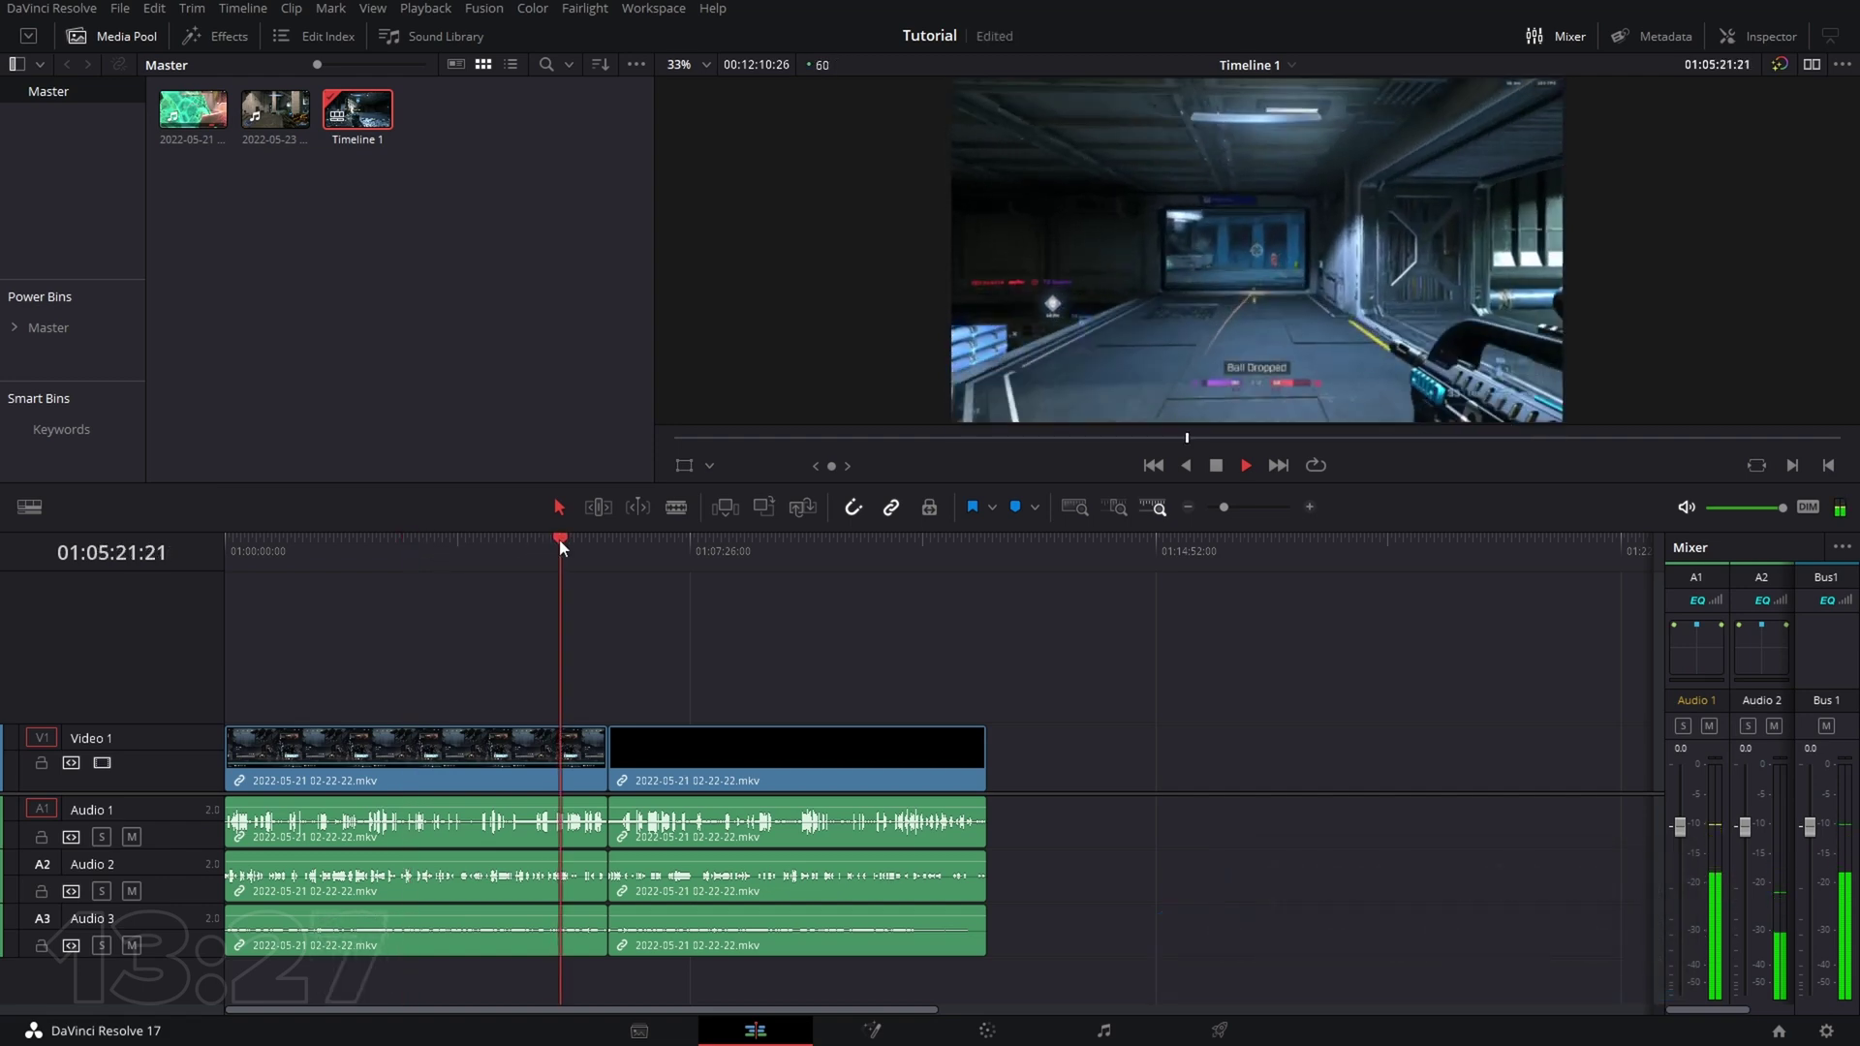
key("space")
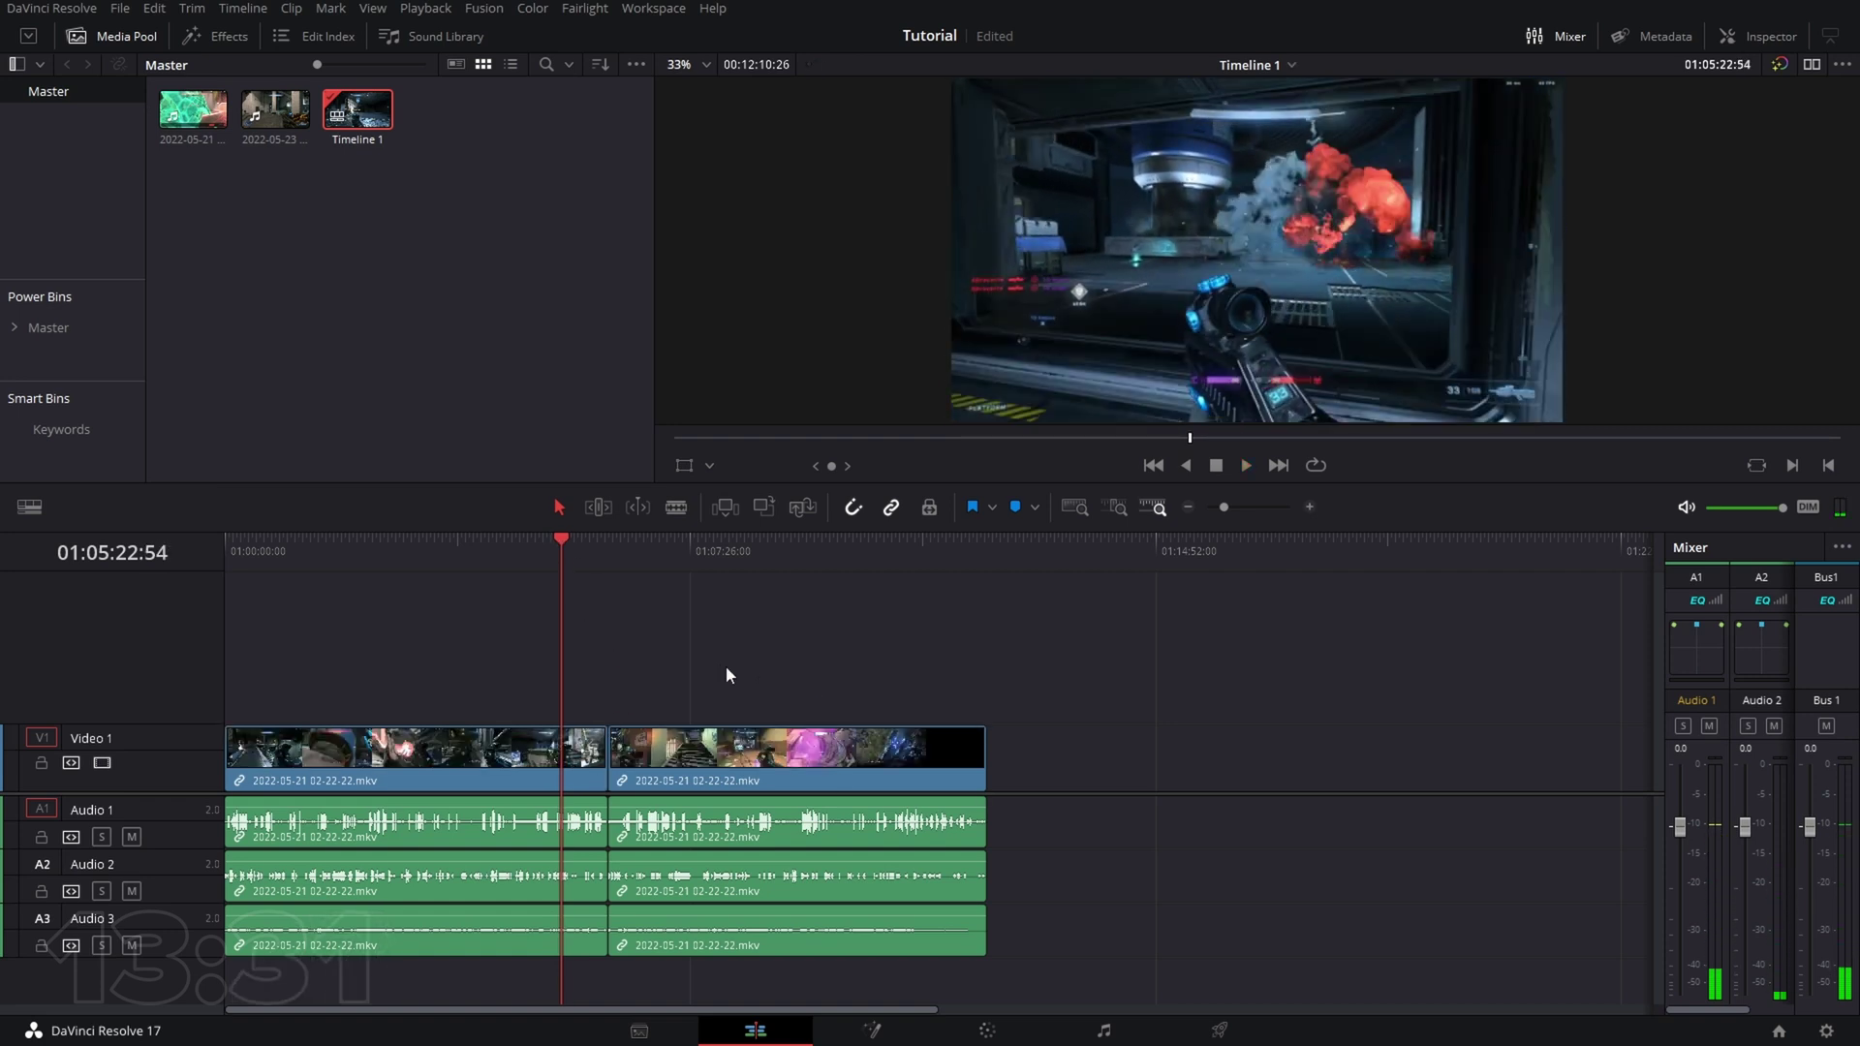
left_click(602, 756)
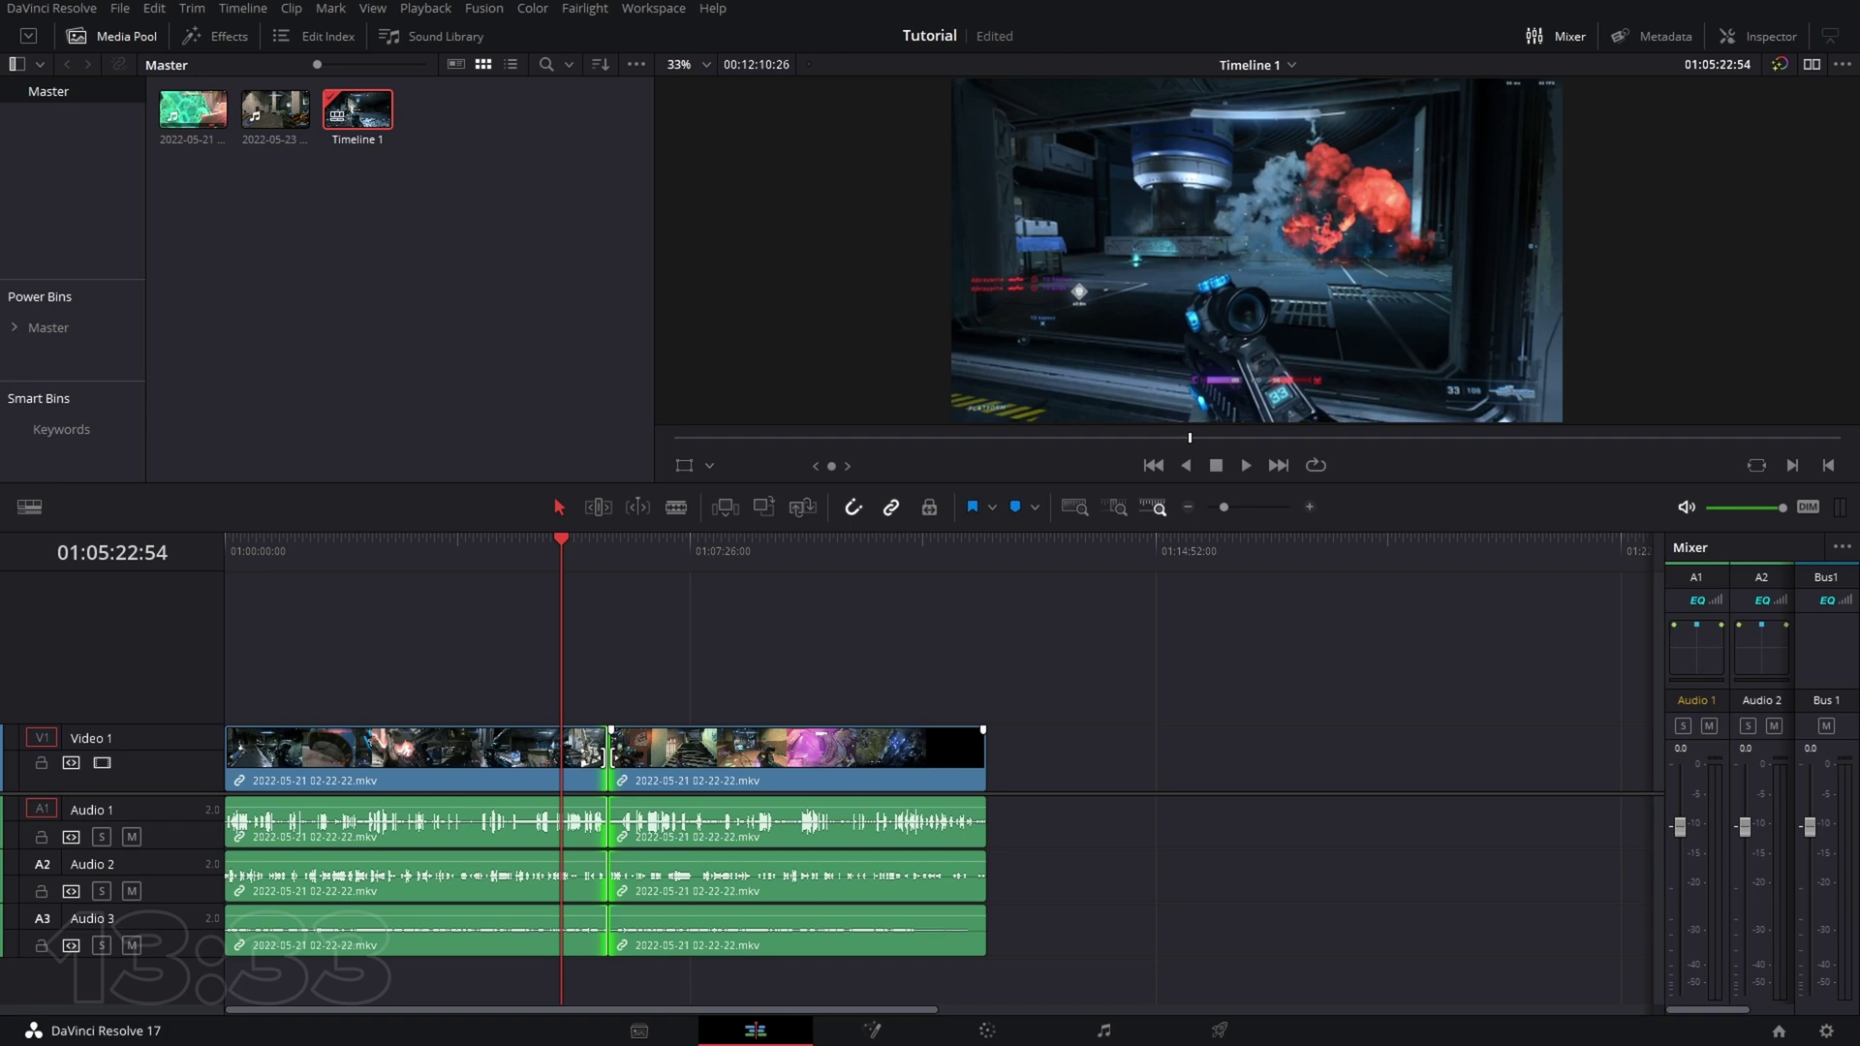
right_click(609, 764)
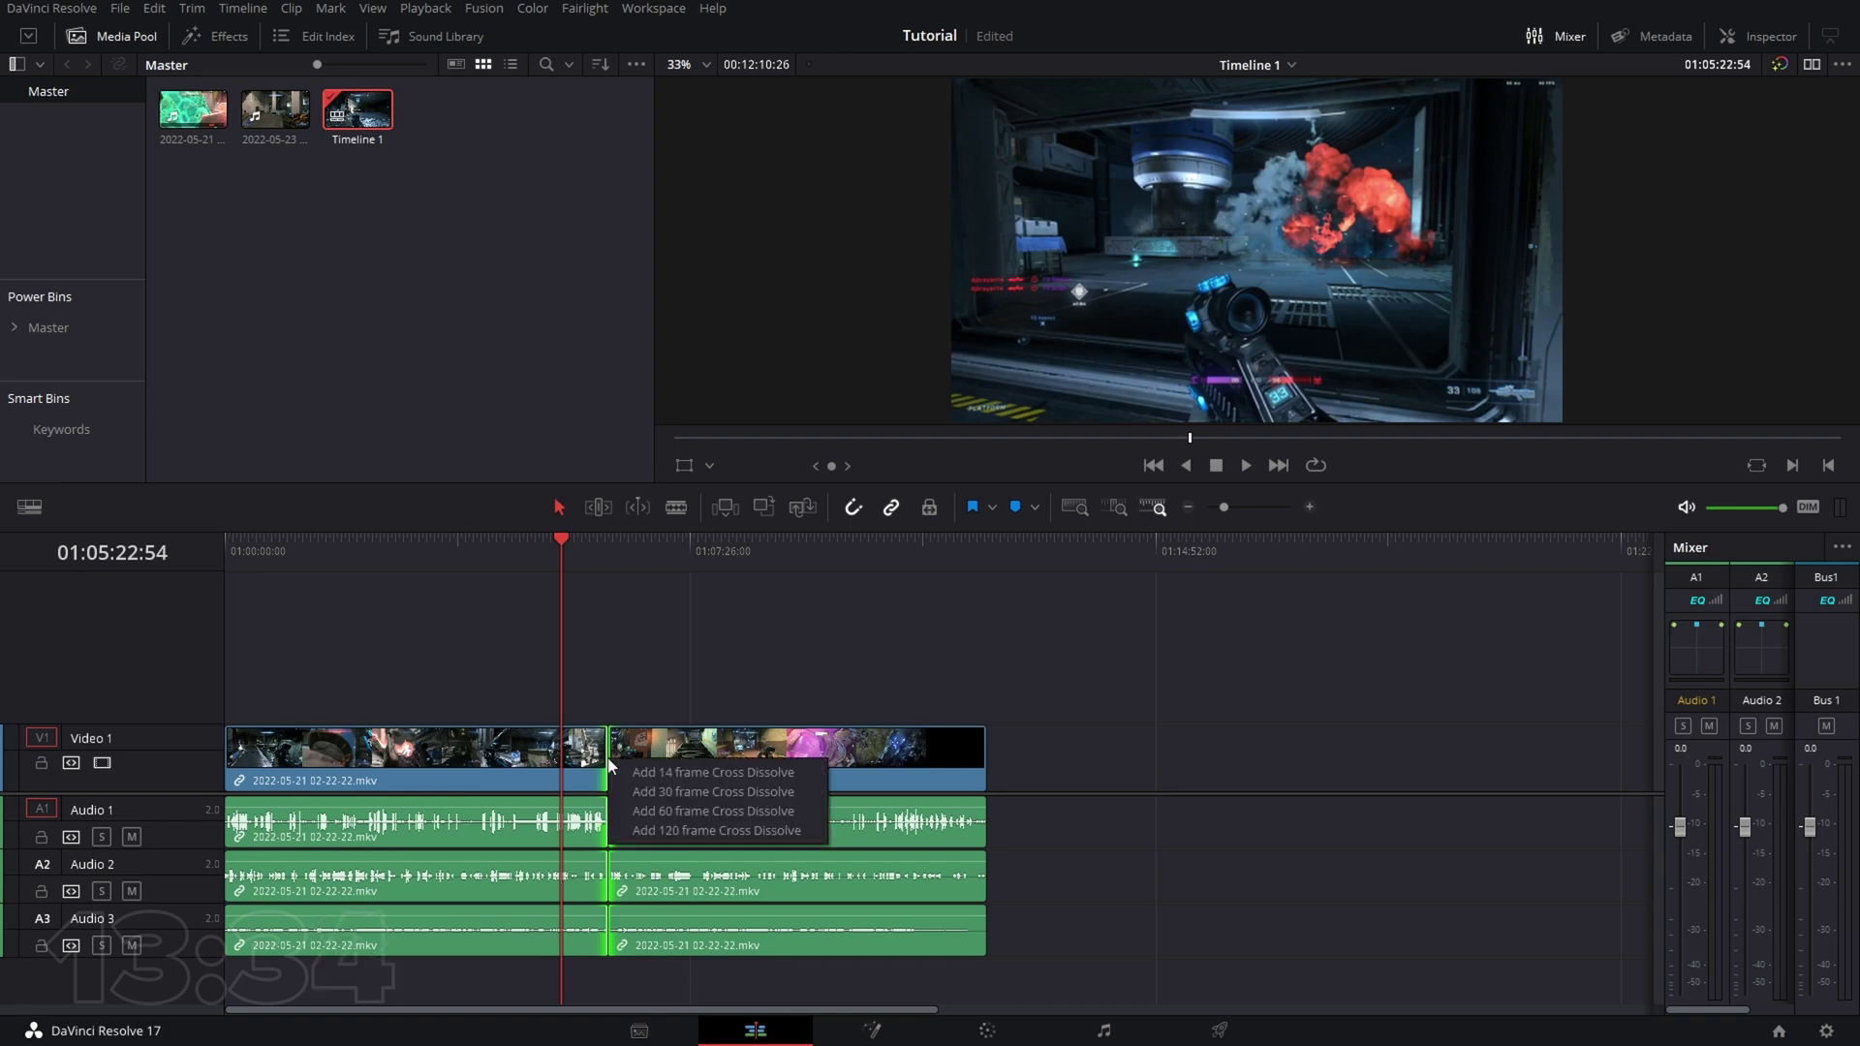
left_click(664, 792)
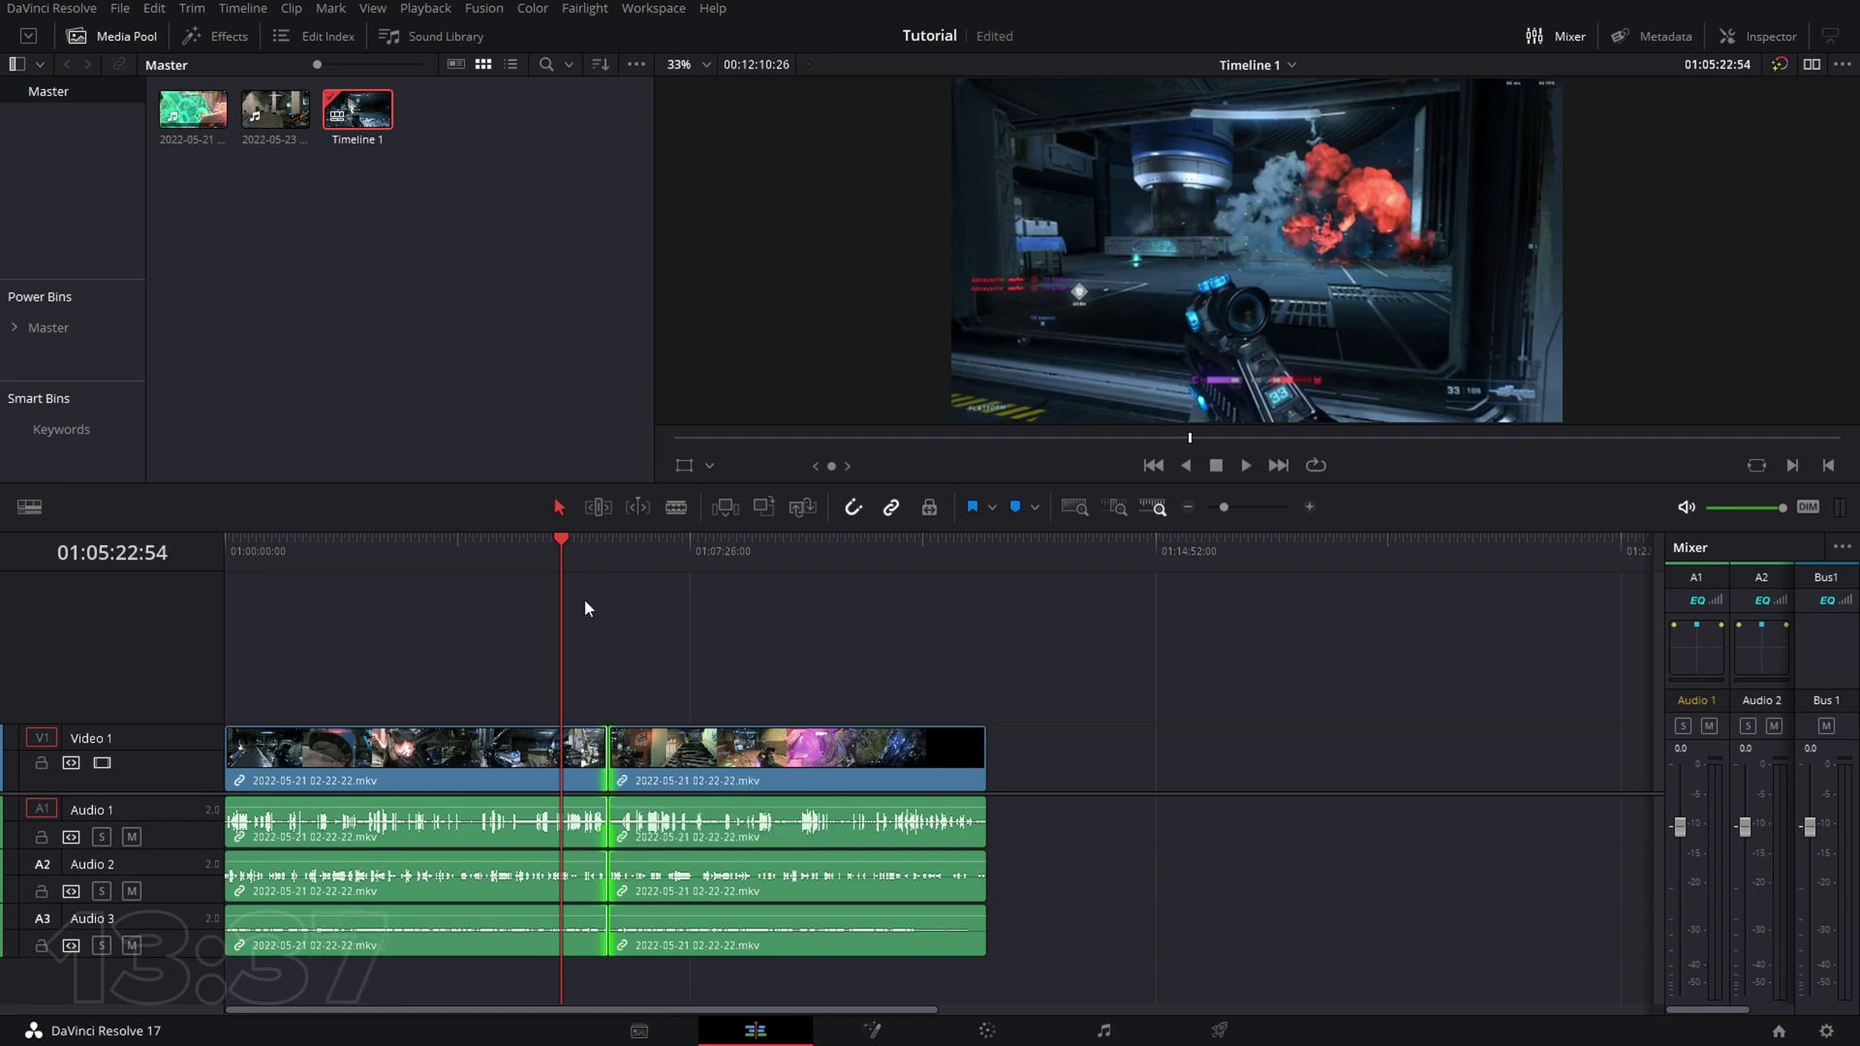
scroll(601, 595, "up", 10, "alt")
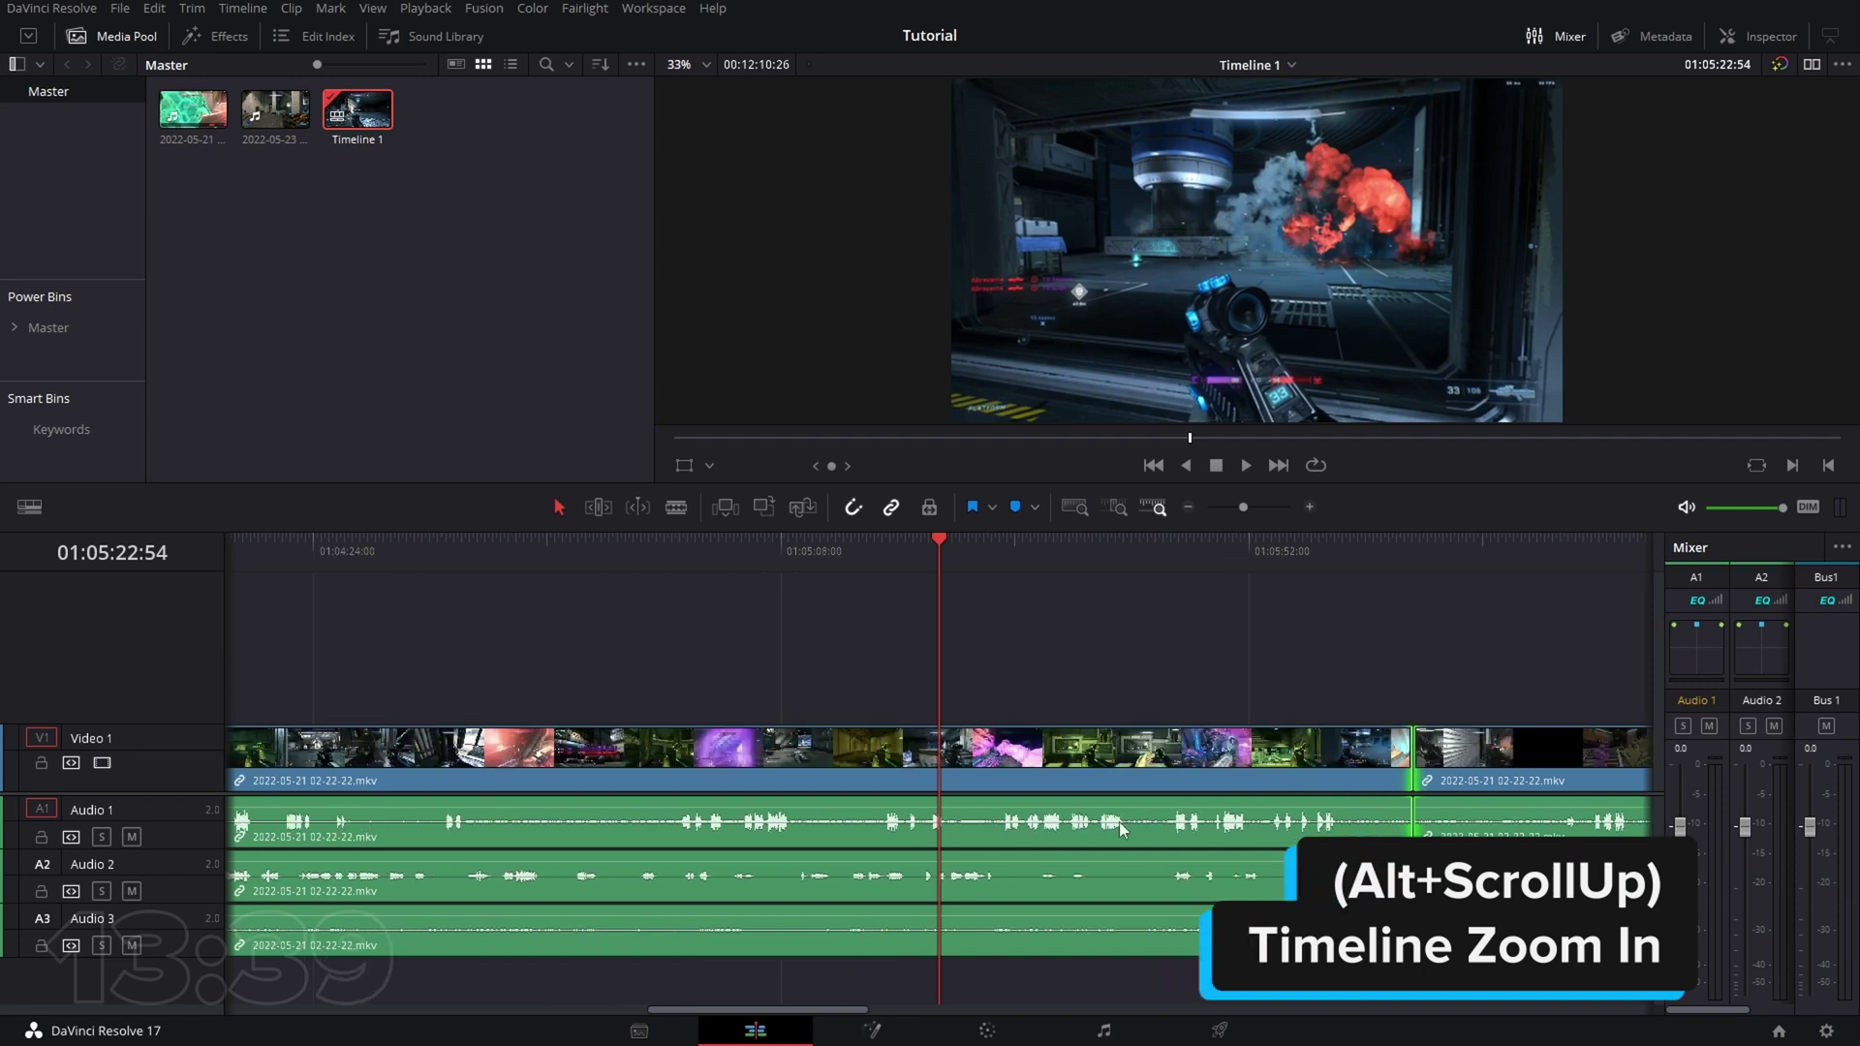
left_click(1480, 546)
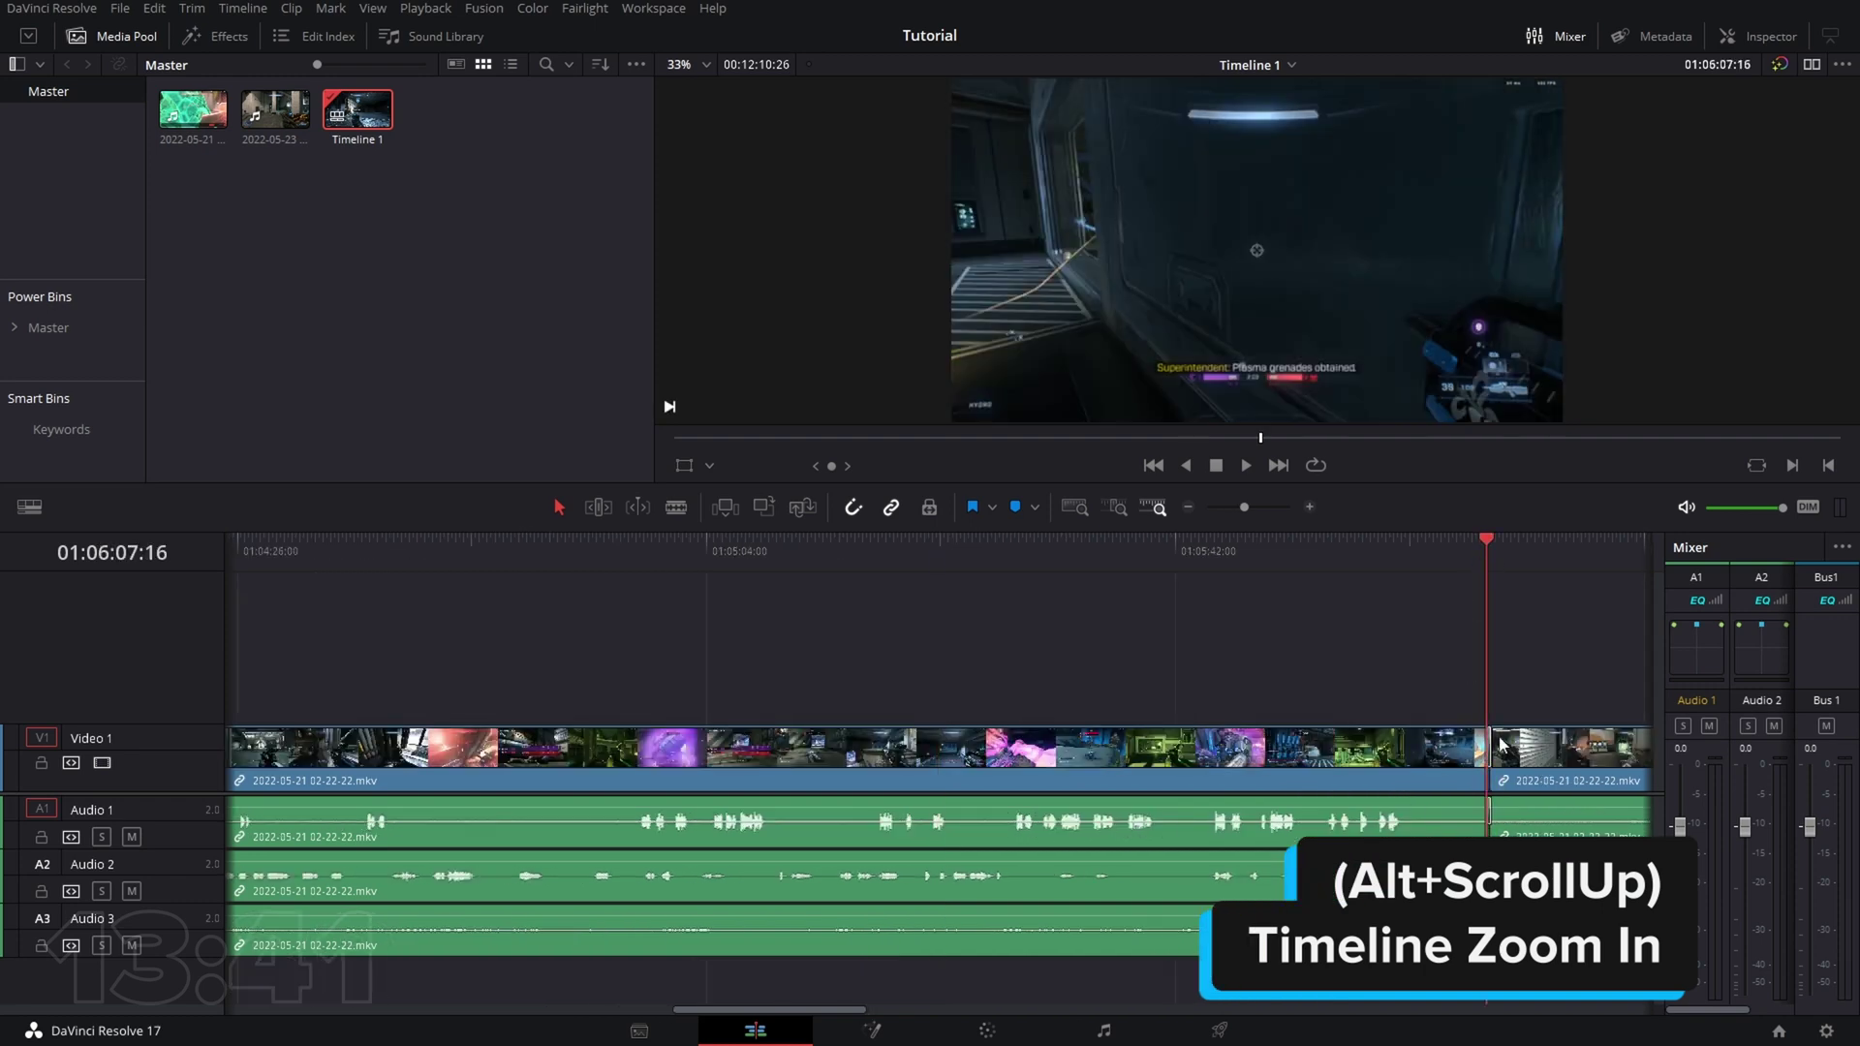
scroll(928, 769, "up", 10, "alt")
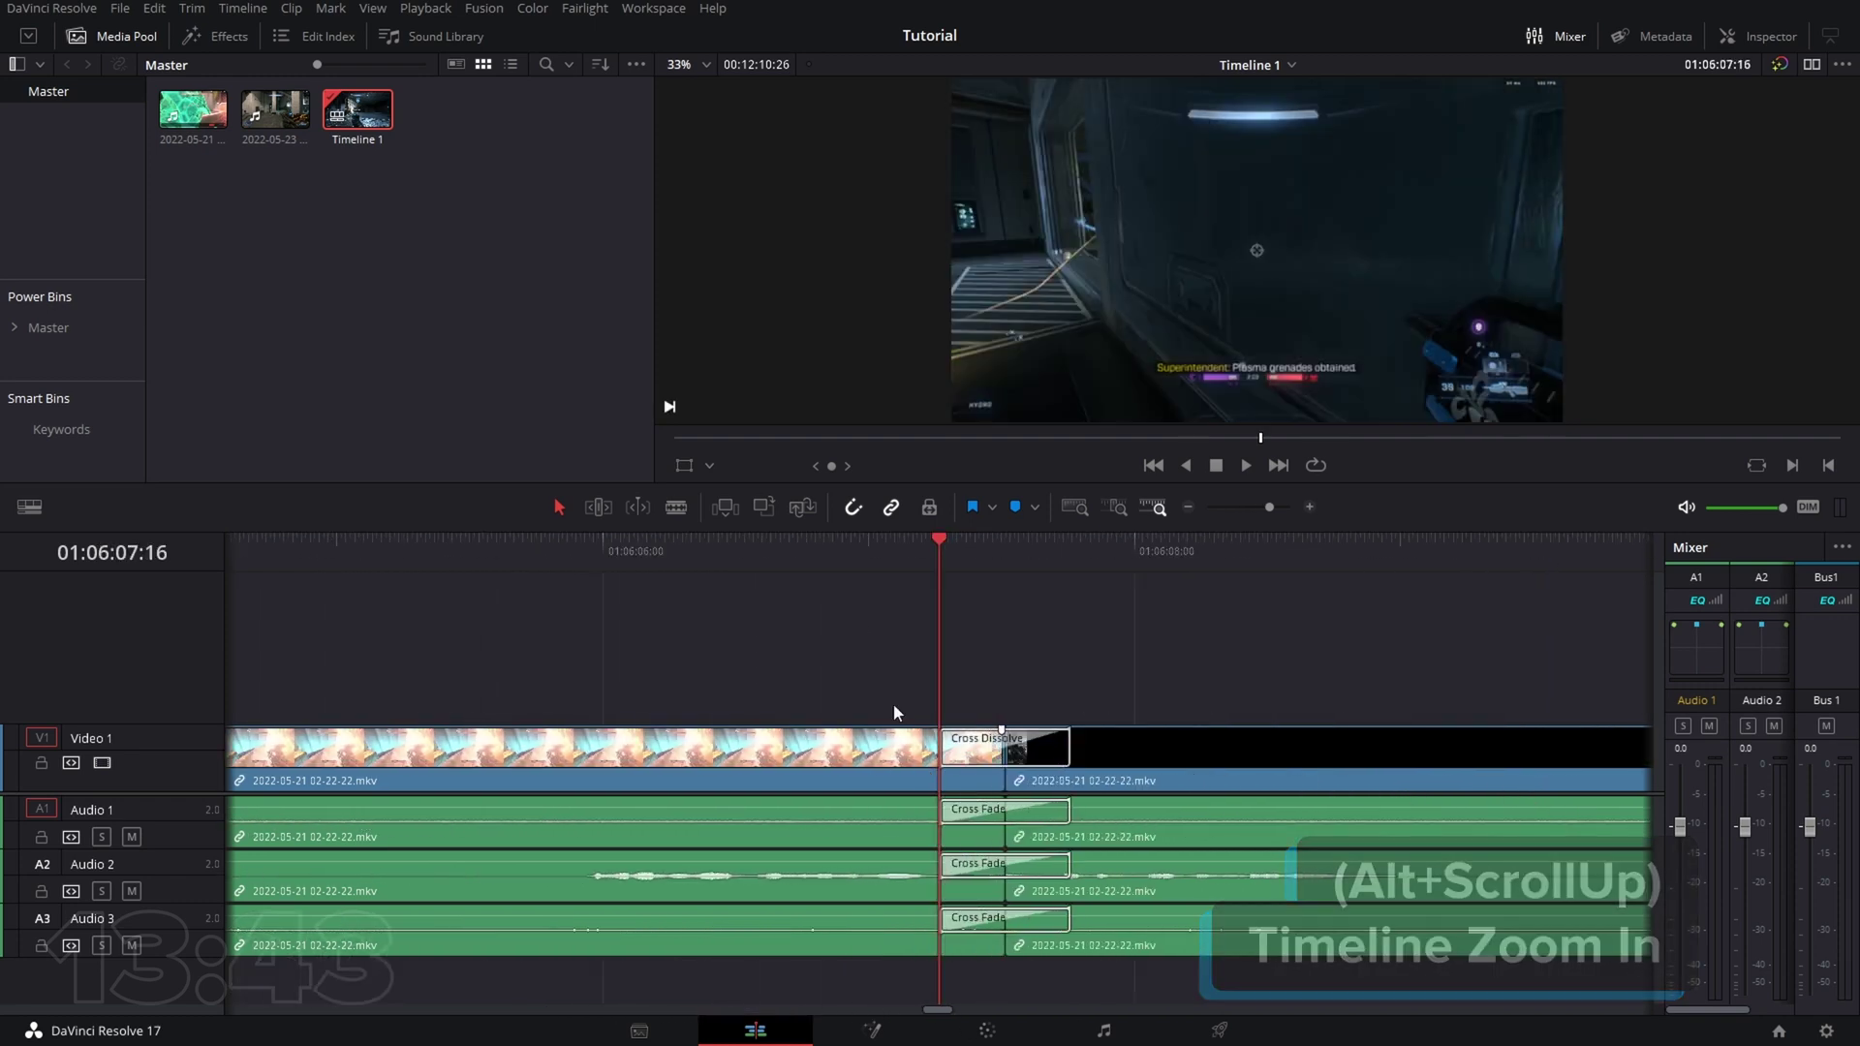
left_click(858, 554)
key("space")
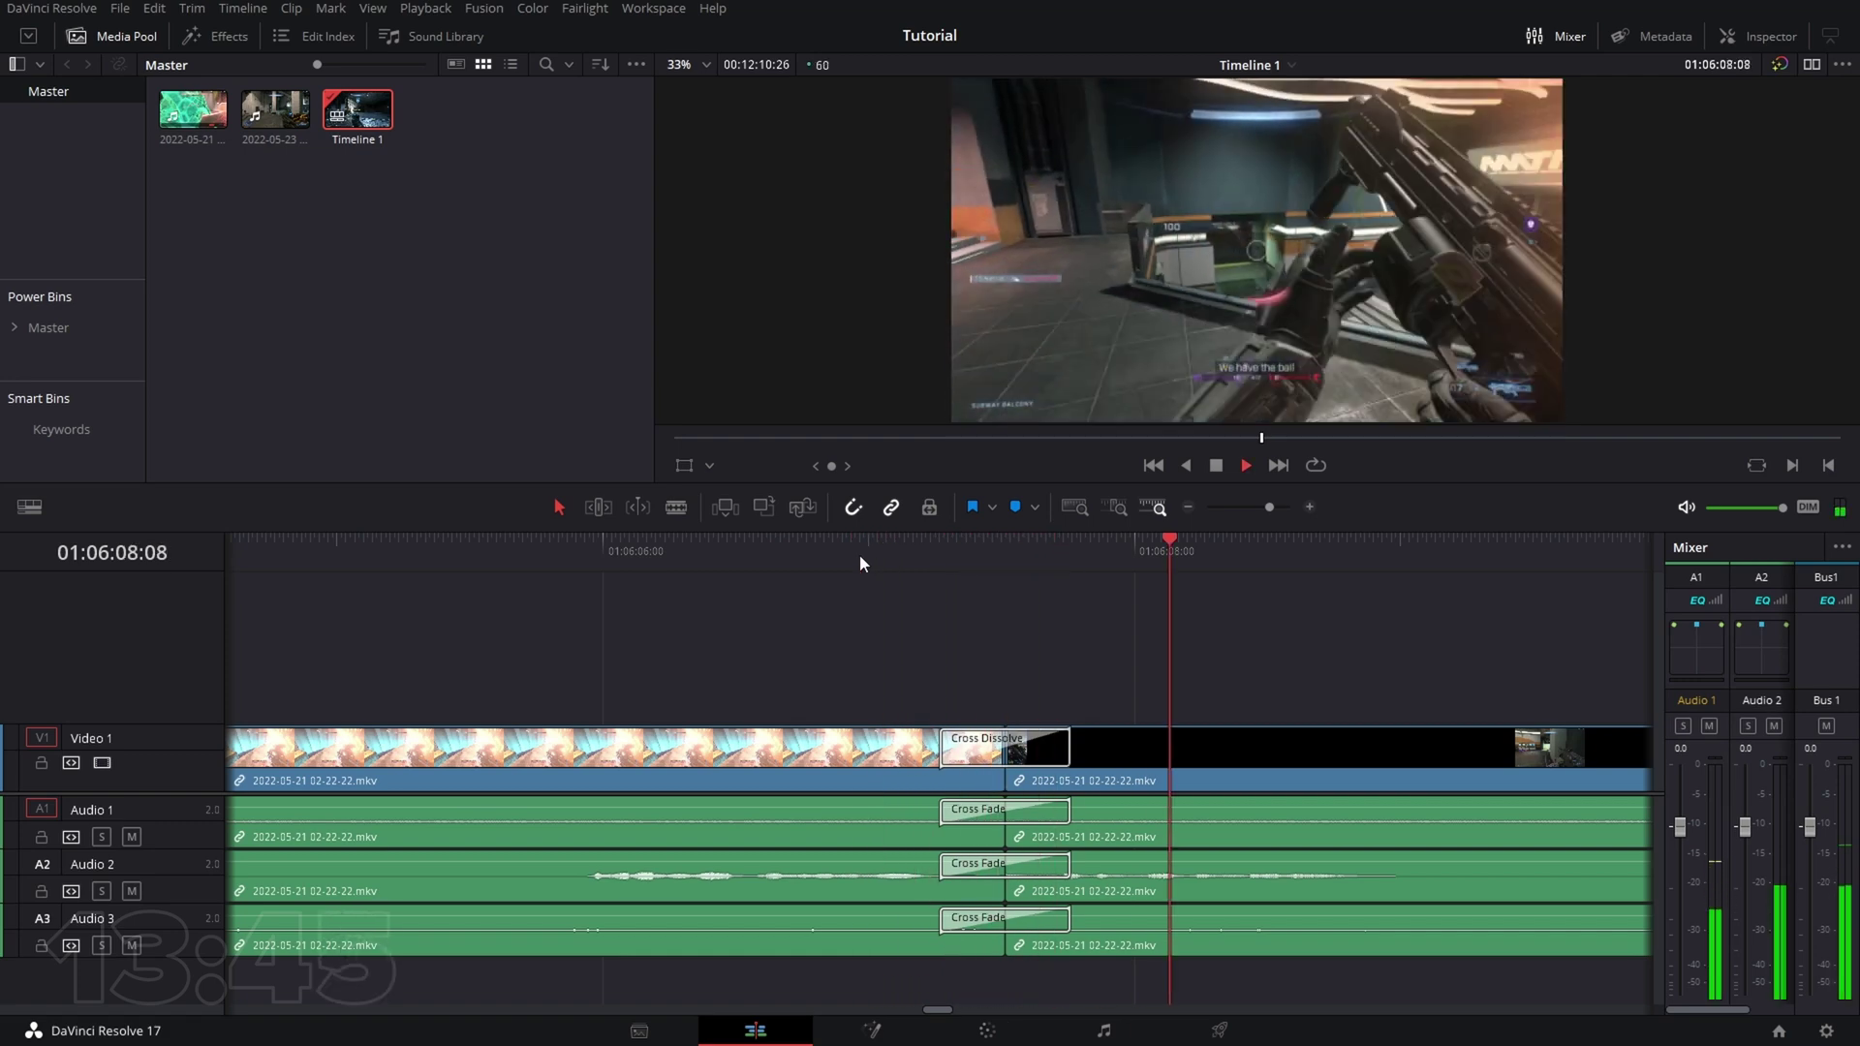
key("space")
key("ctrl+z")
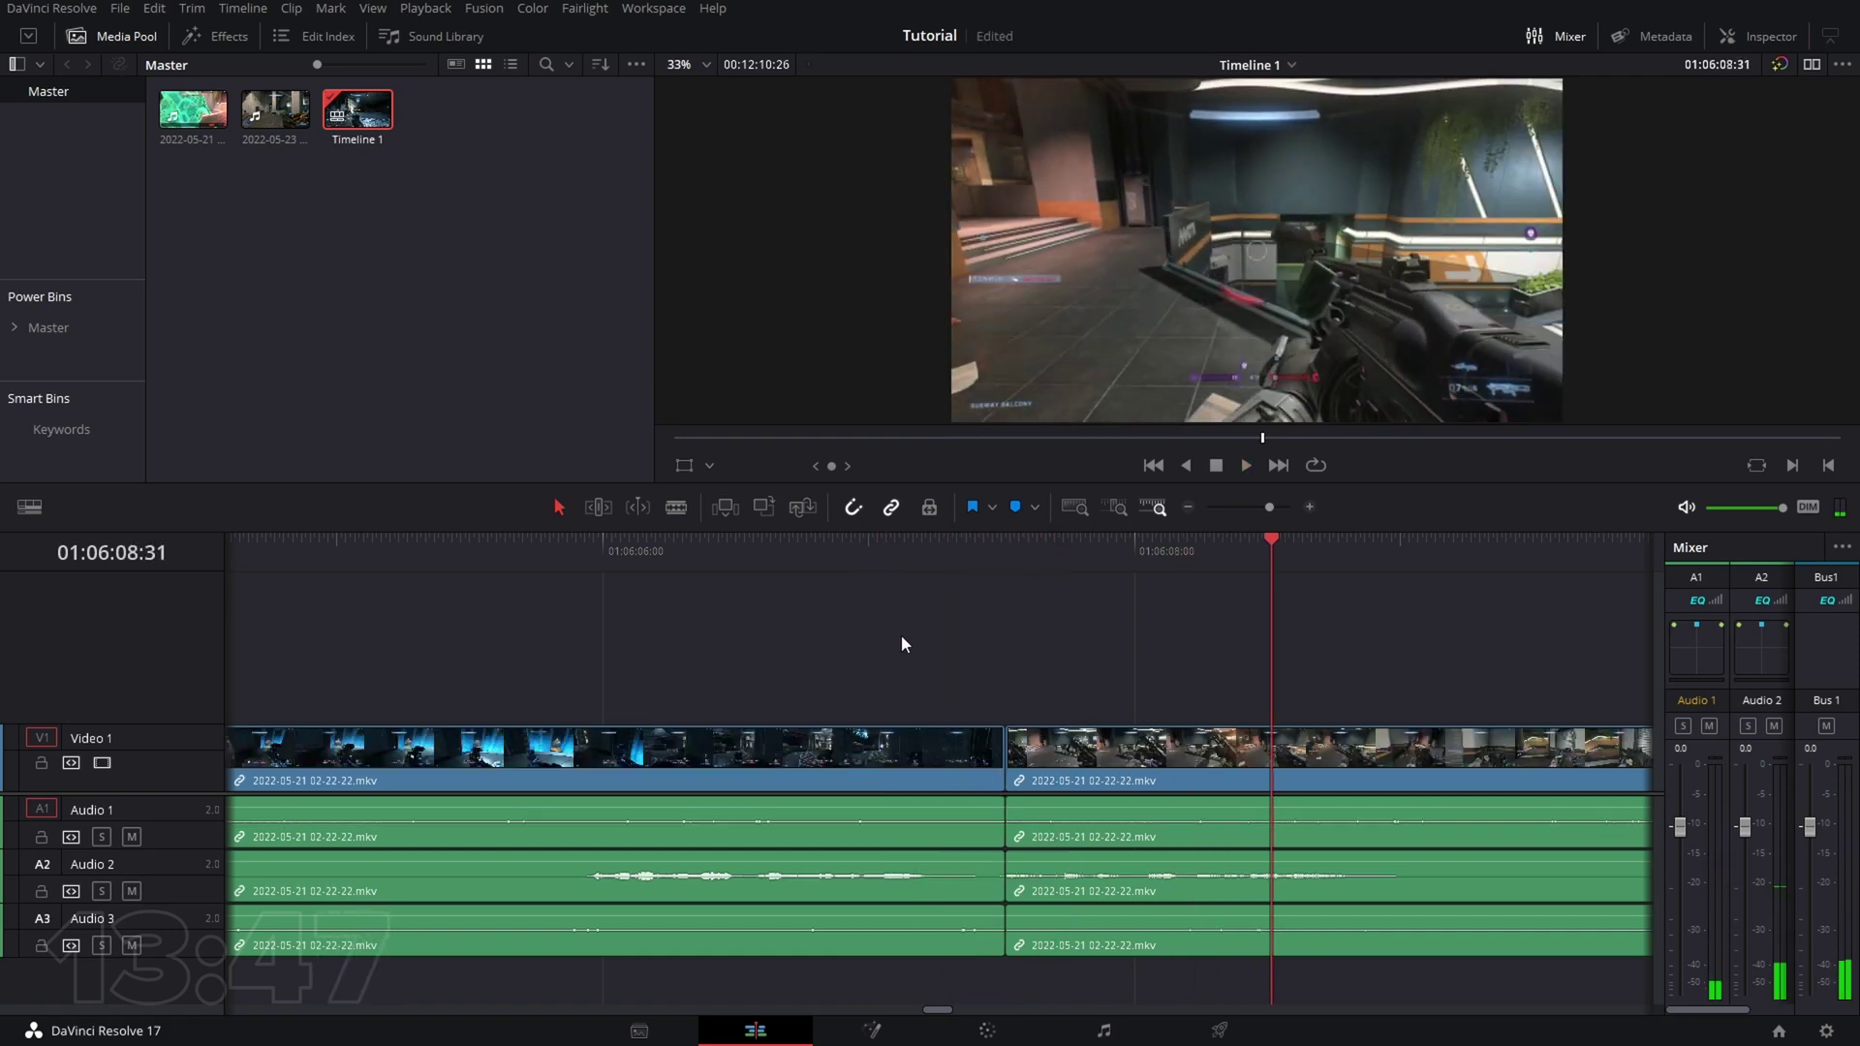
scroll(901, 635, "down", 10, "alt")
- Drag Smooth Cut from Toolbox > Video Transitions onto the Video 1 edit point
left_click(217, 37)
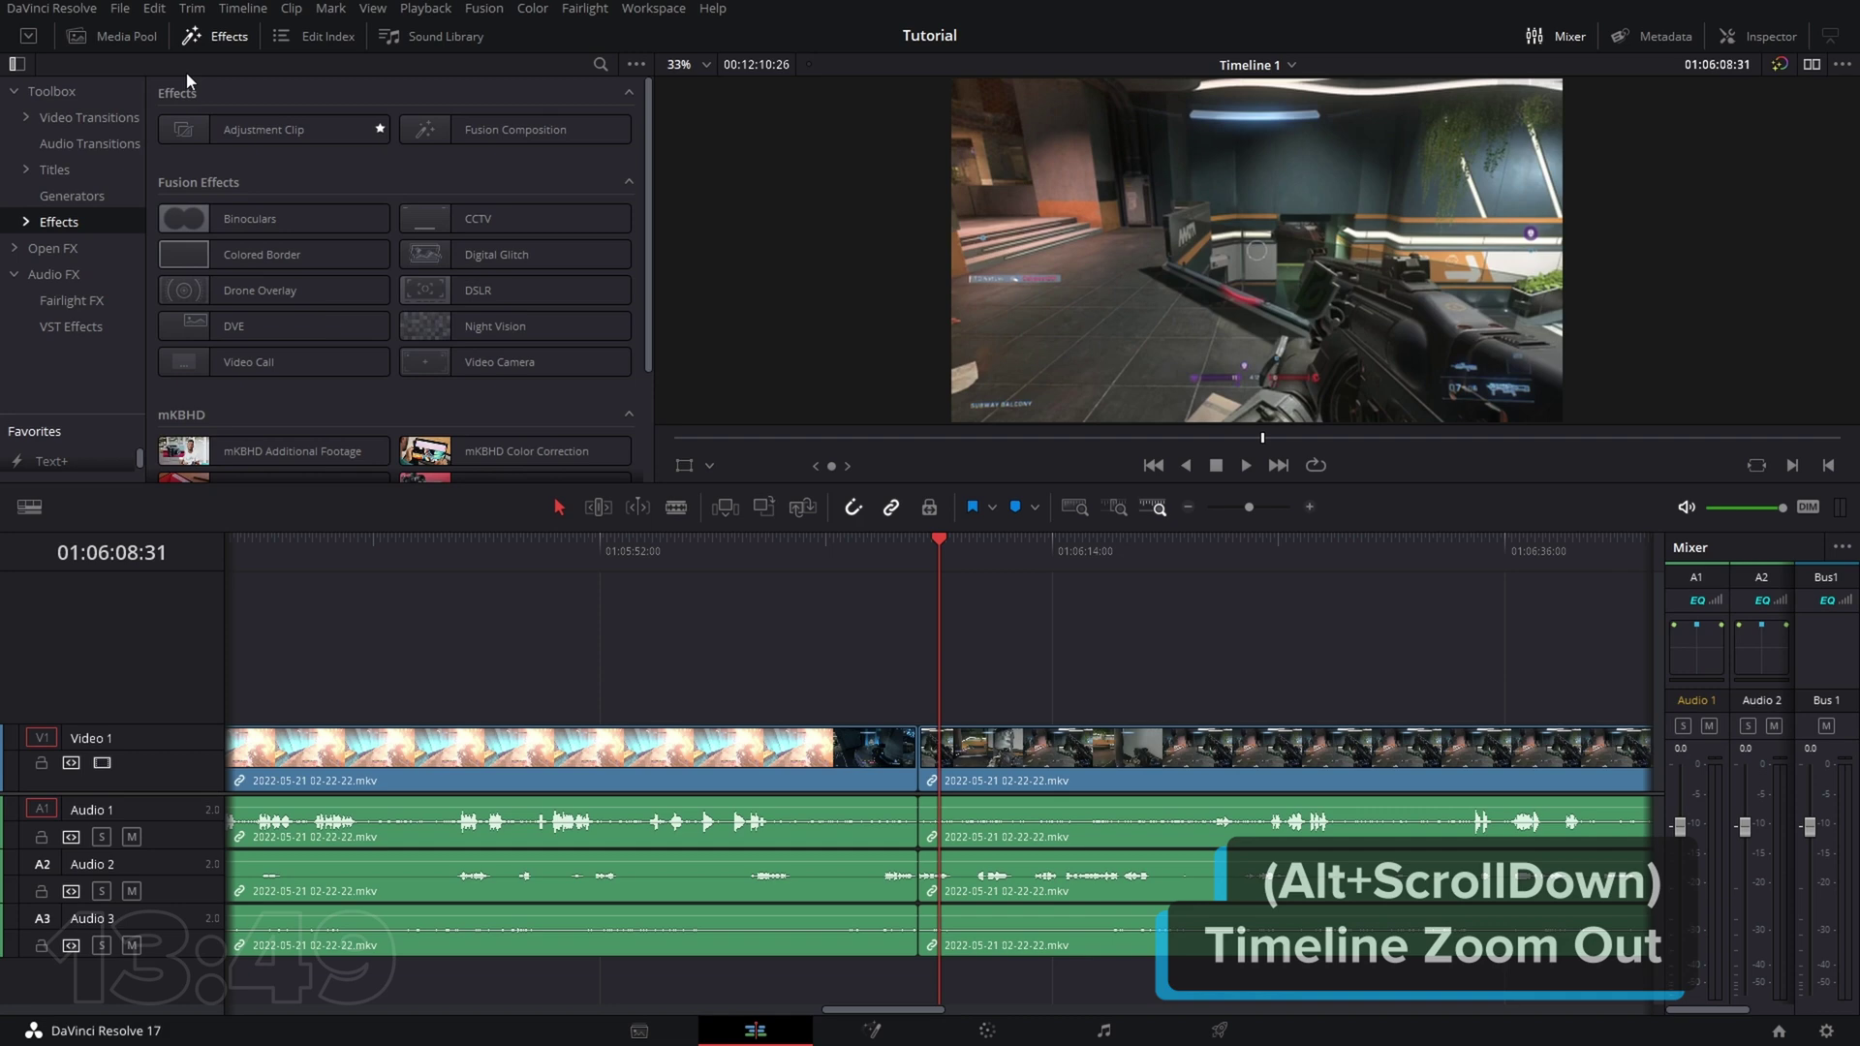
left_click(87, 117)
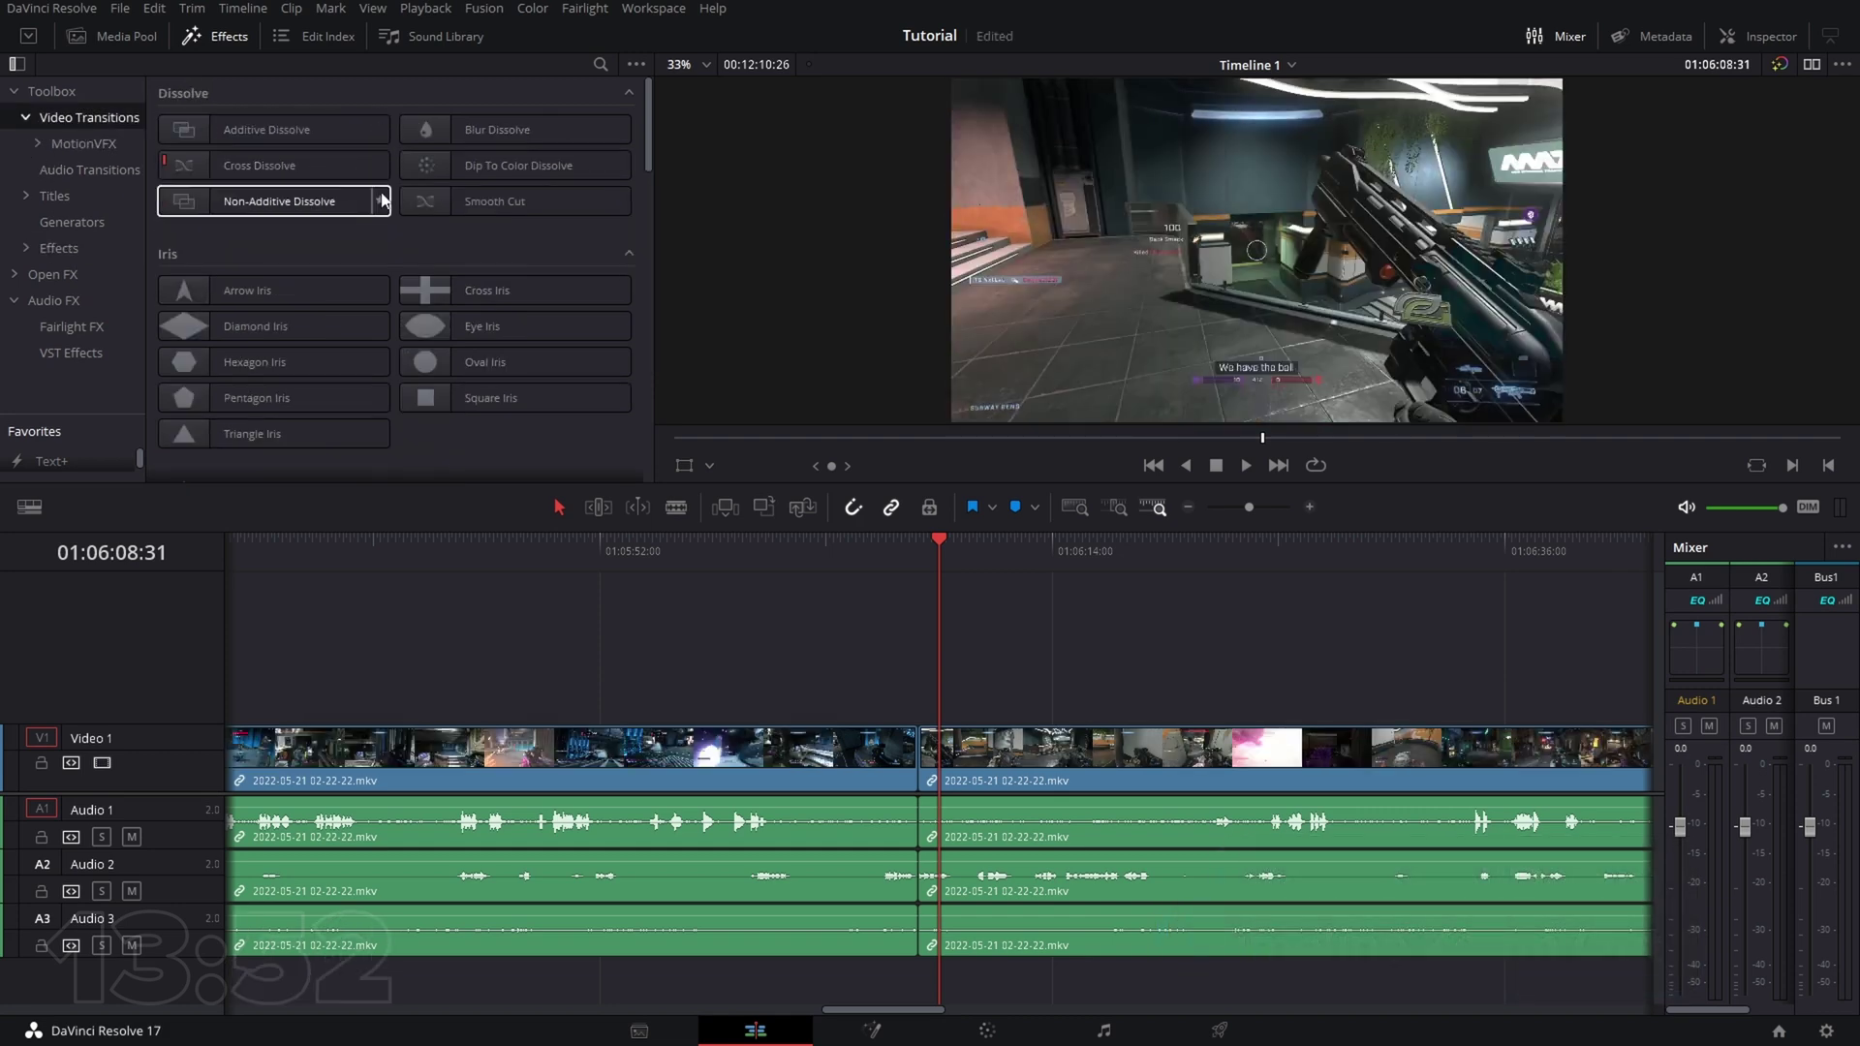
mouse_move(498, 201)
left_mouse_down()
mouse_move(475, 224)
mouse_move(921, 741)
mouse_move(901, 783)
mouse_move(915, 746)
left_mouse_up()
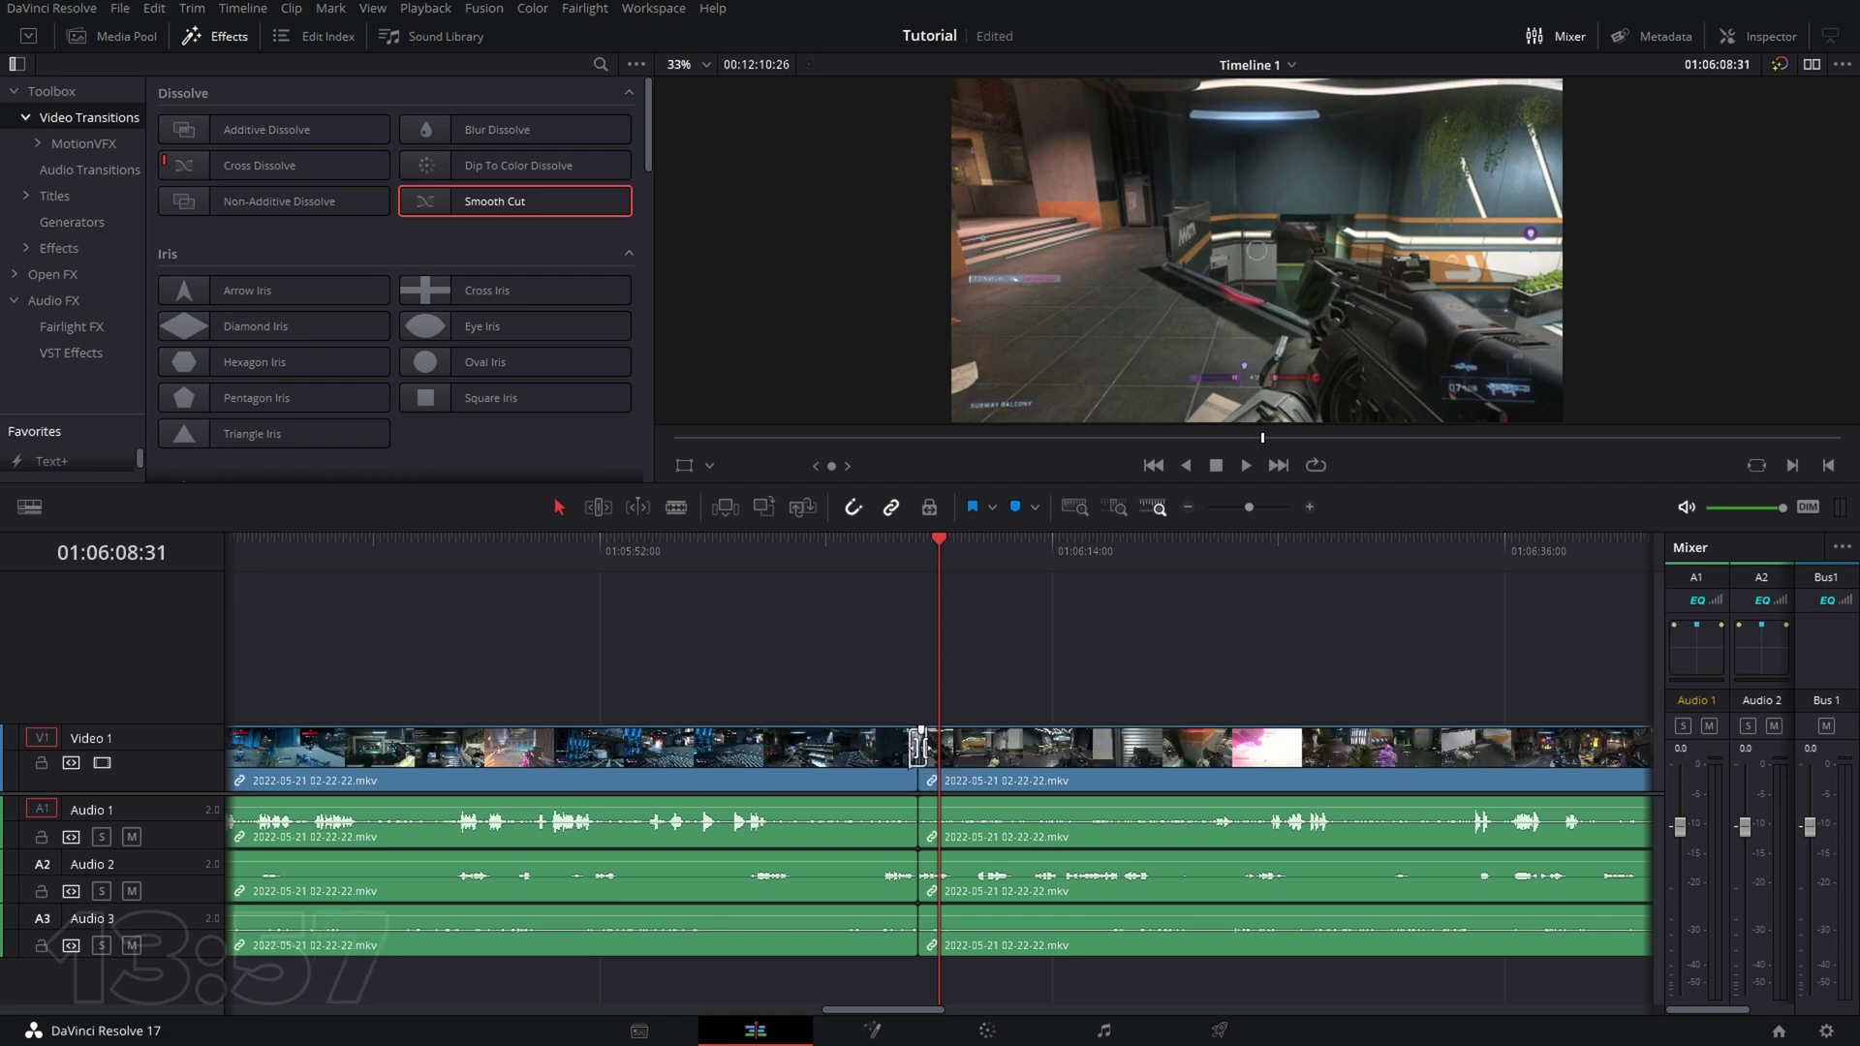
scroll(918, 746, "up", 3)
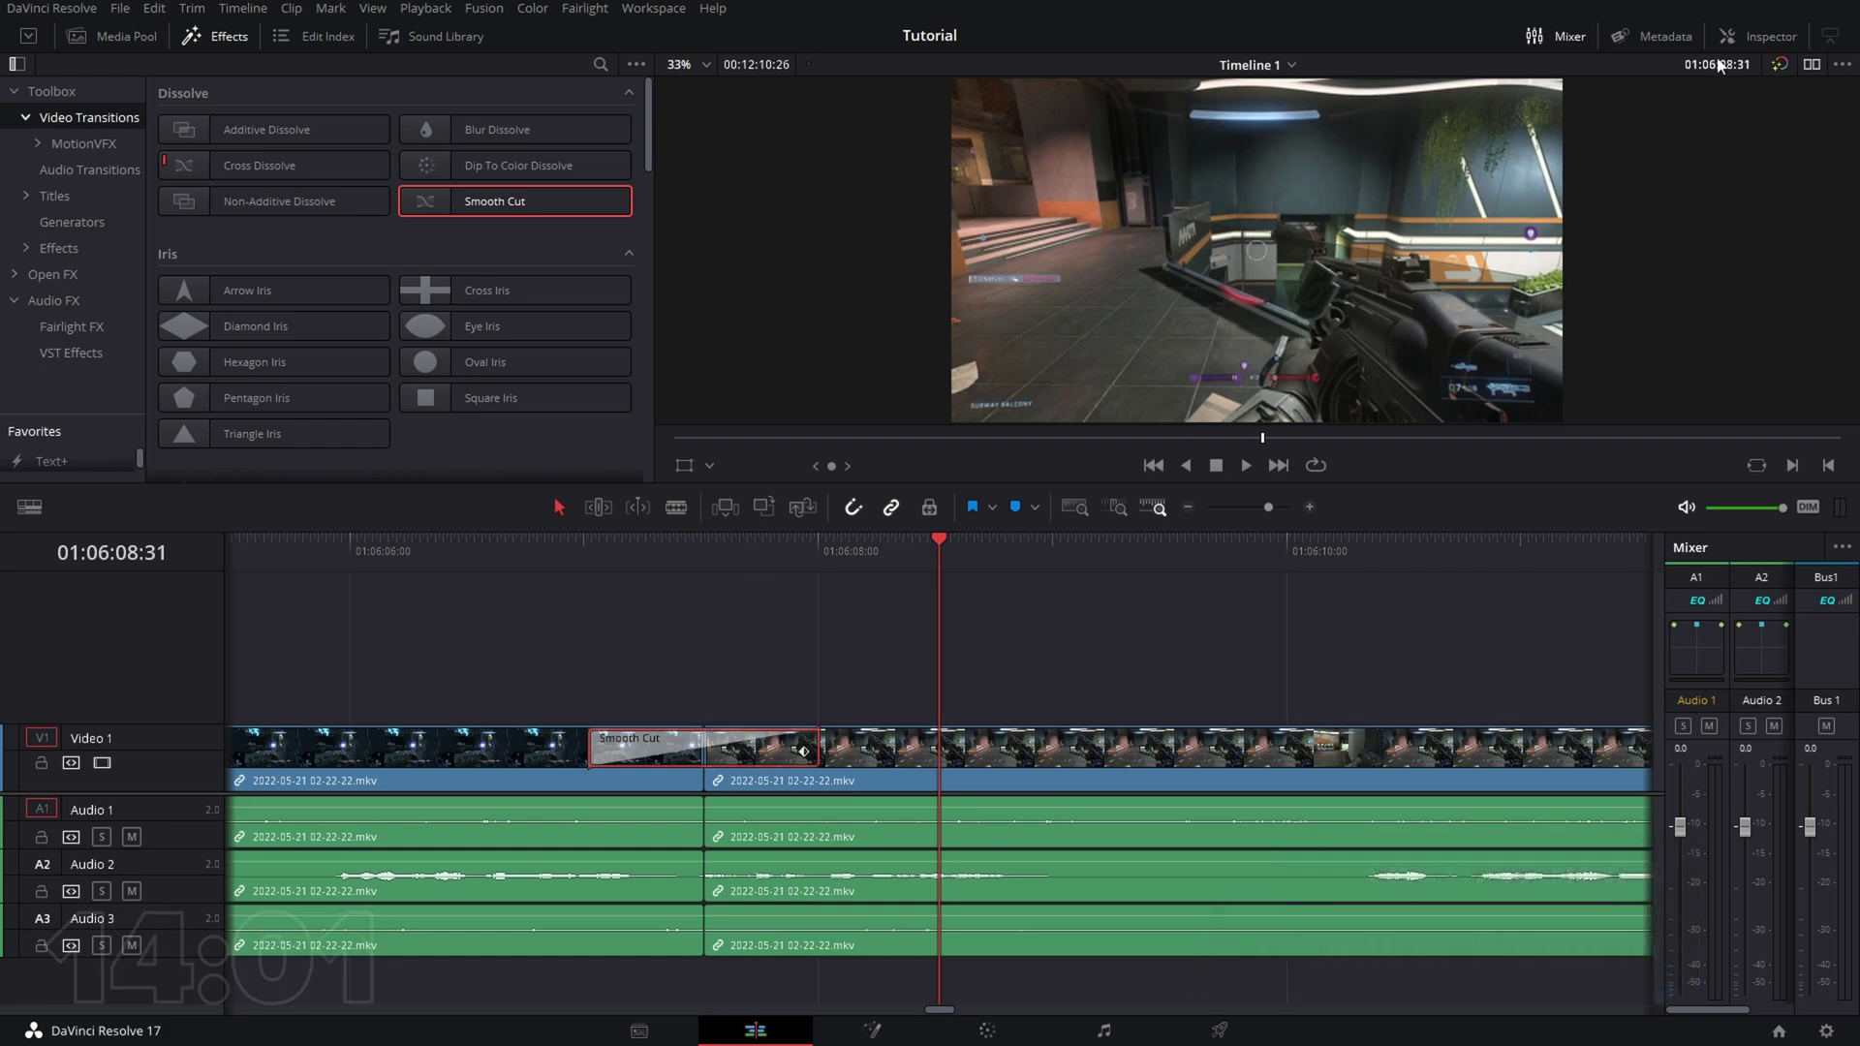
- Widen the Smooth Cut to 2.3 seconds (138 frames) and preview it playing
left_click(1765, 39)
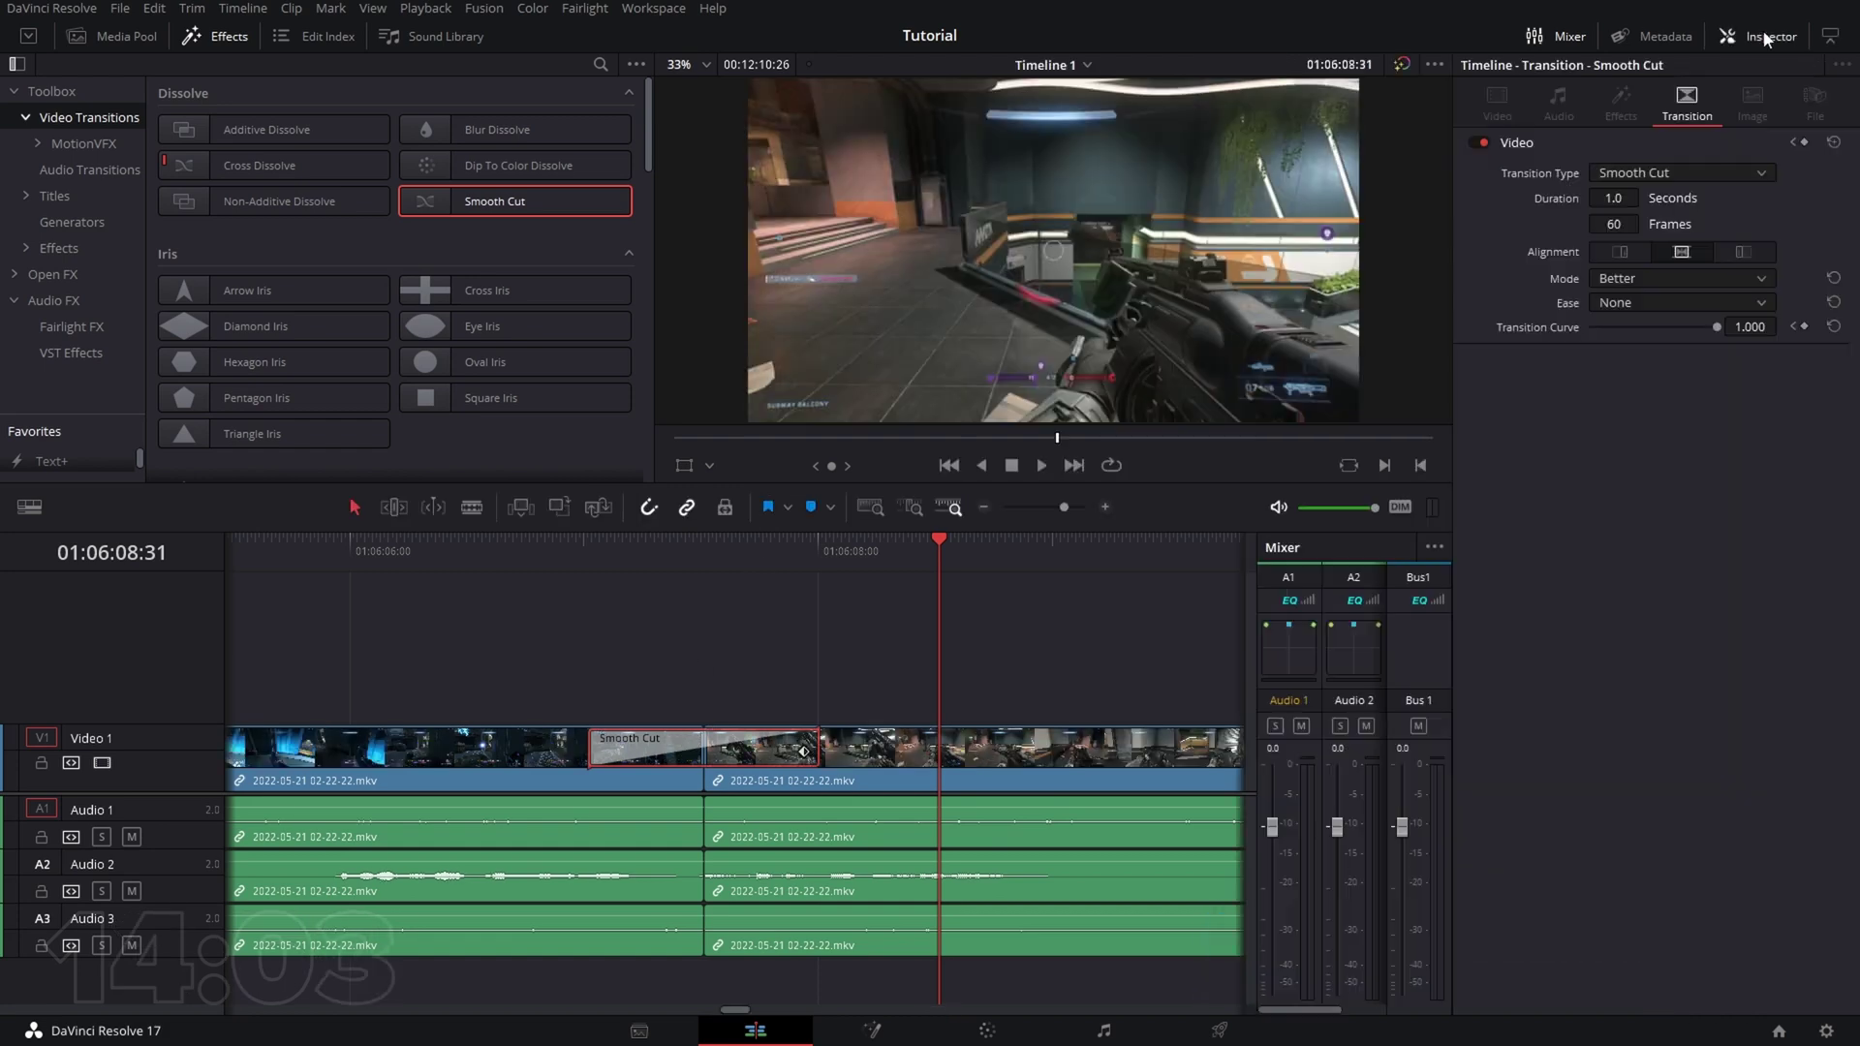
left_click_drag(803, 752, 957, 752)
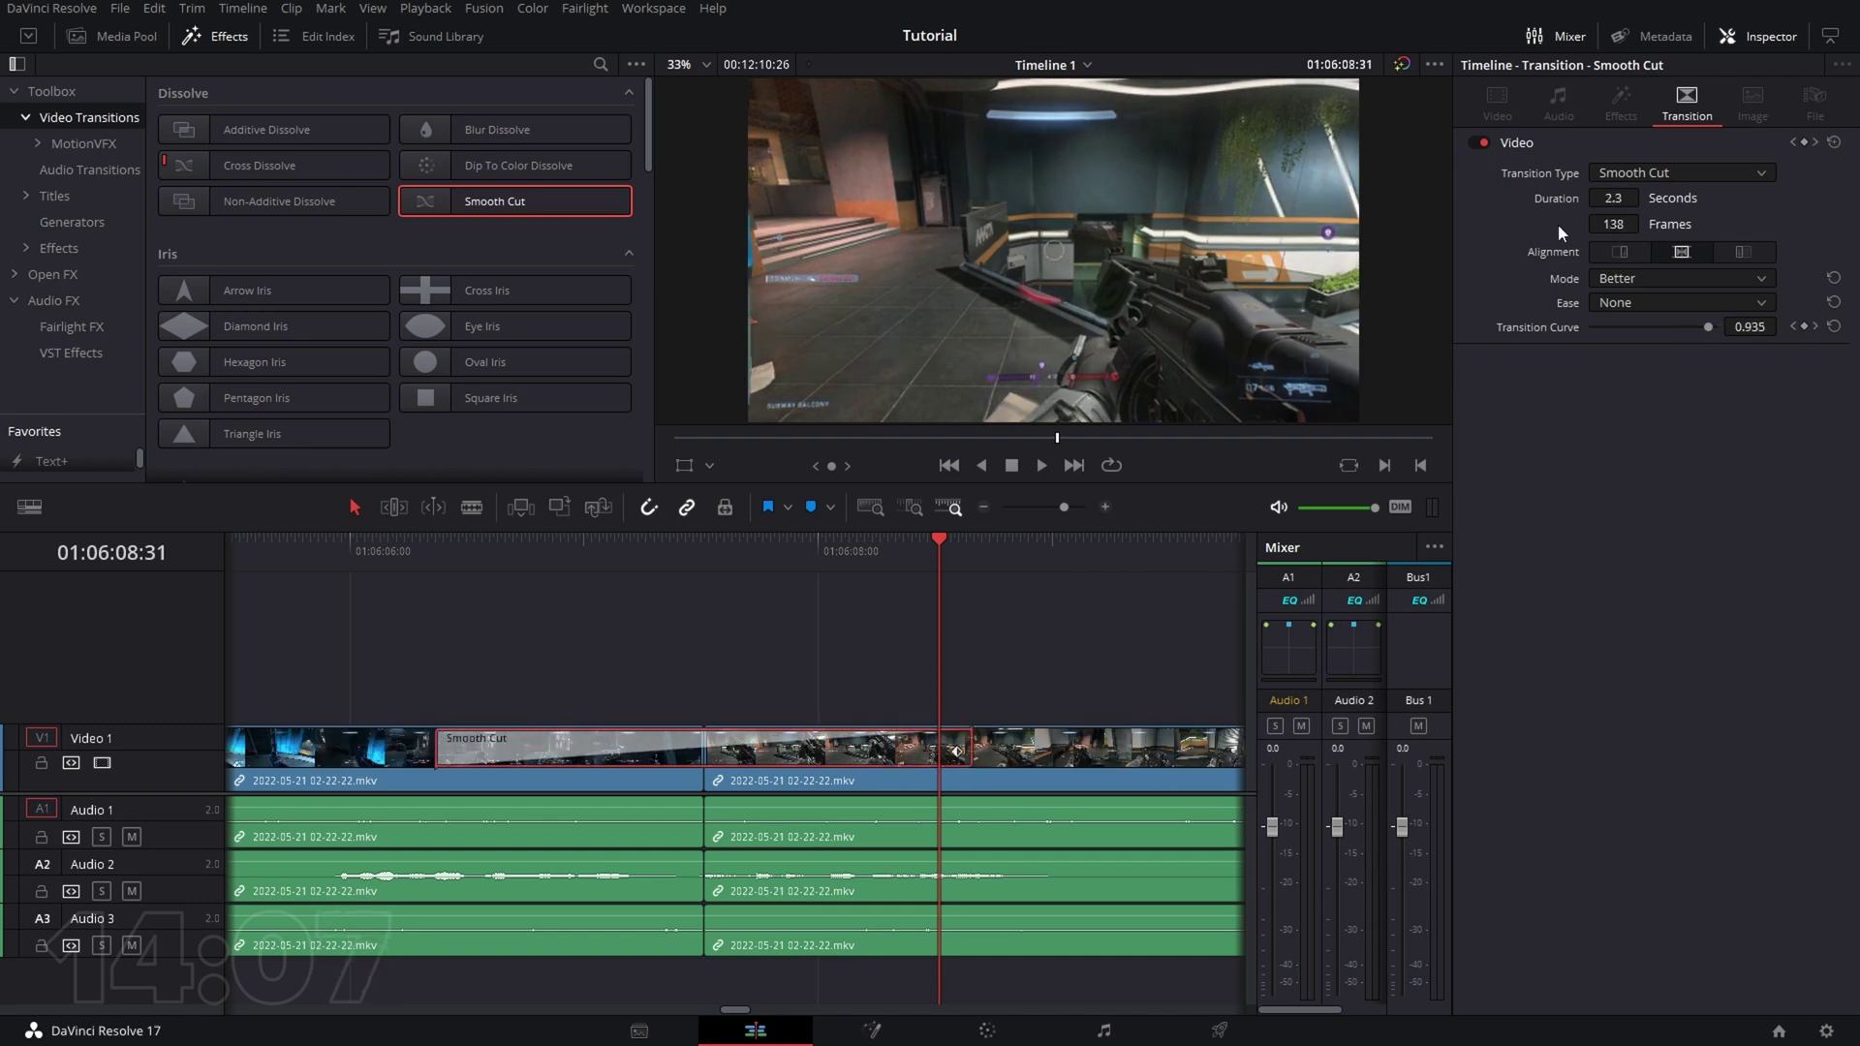
left_click(362, 543)
key("space")
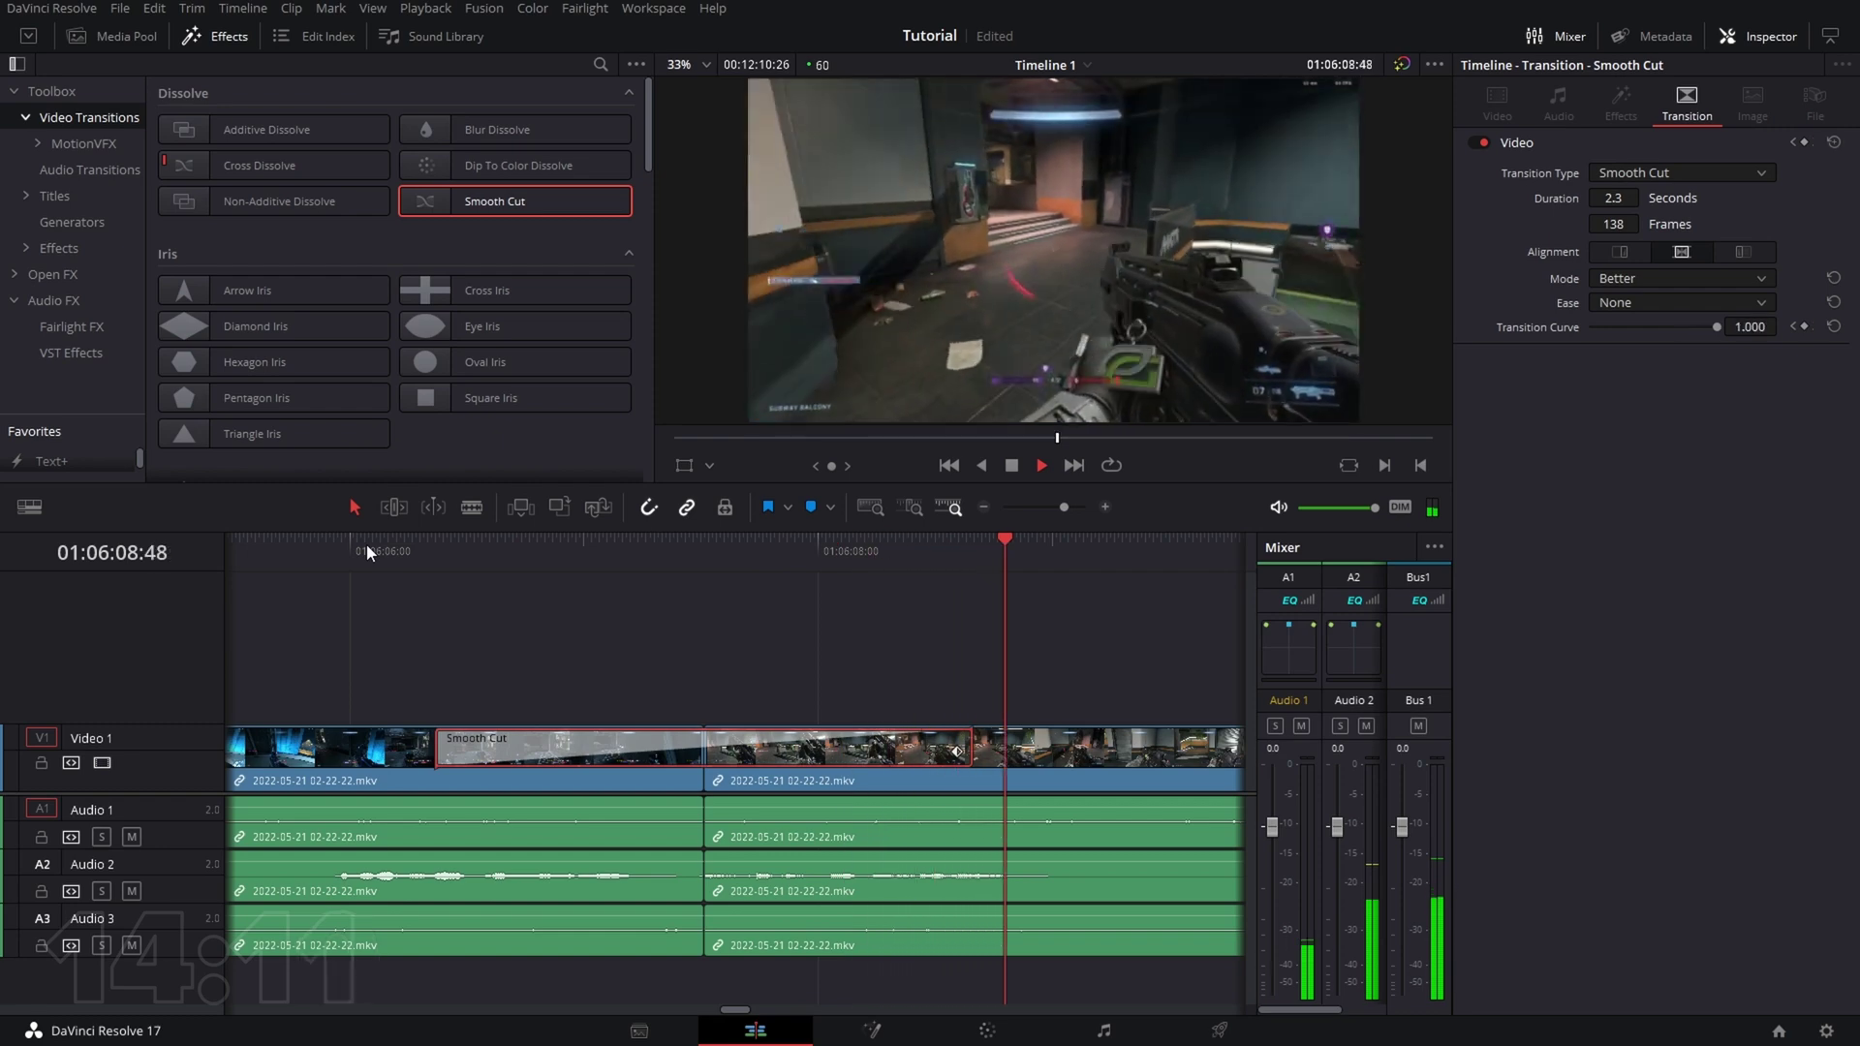
key("space")
scroll(841, 668, "down", 6)
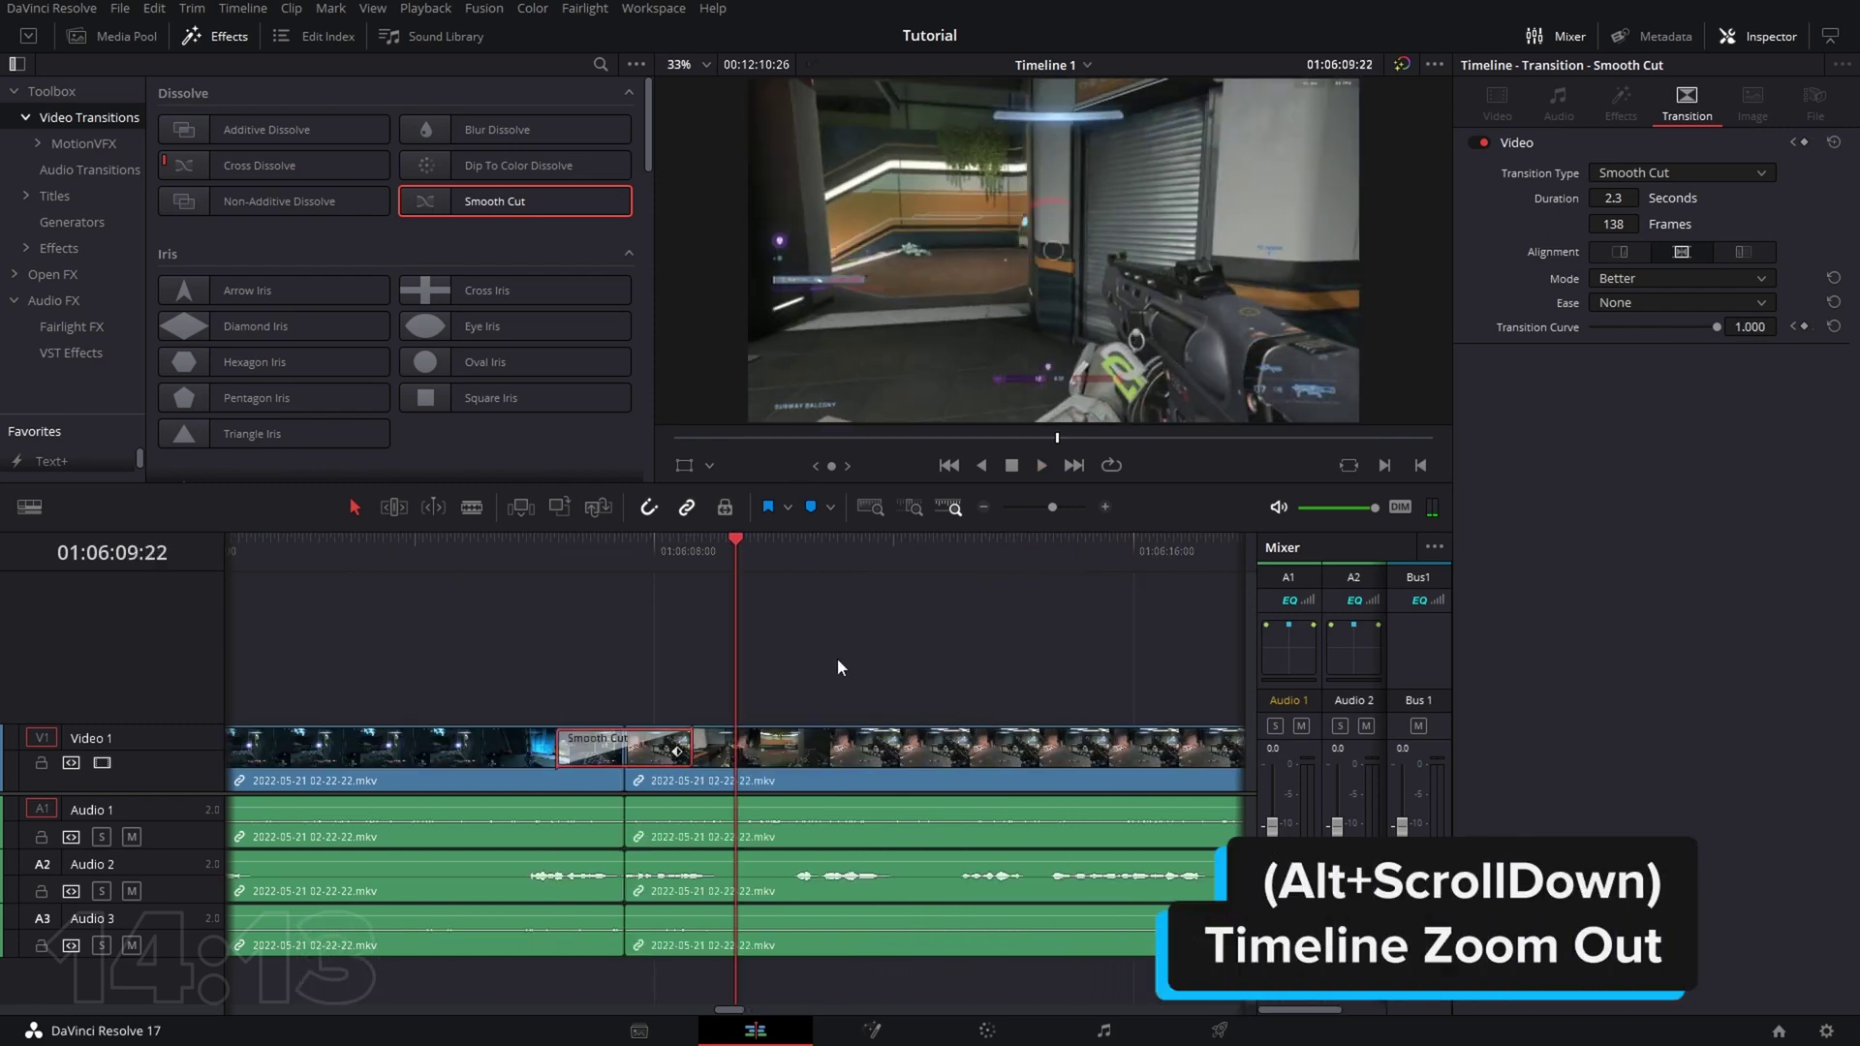
scroll(819, 692, "down", 3)
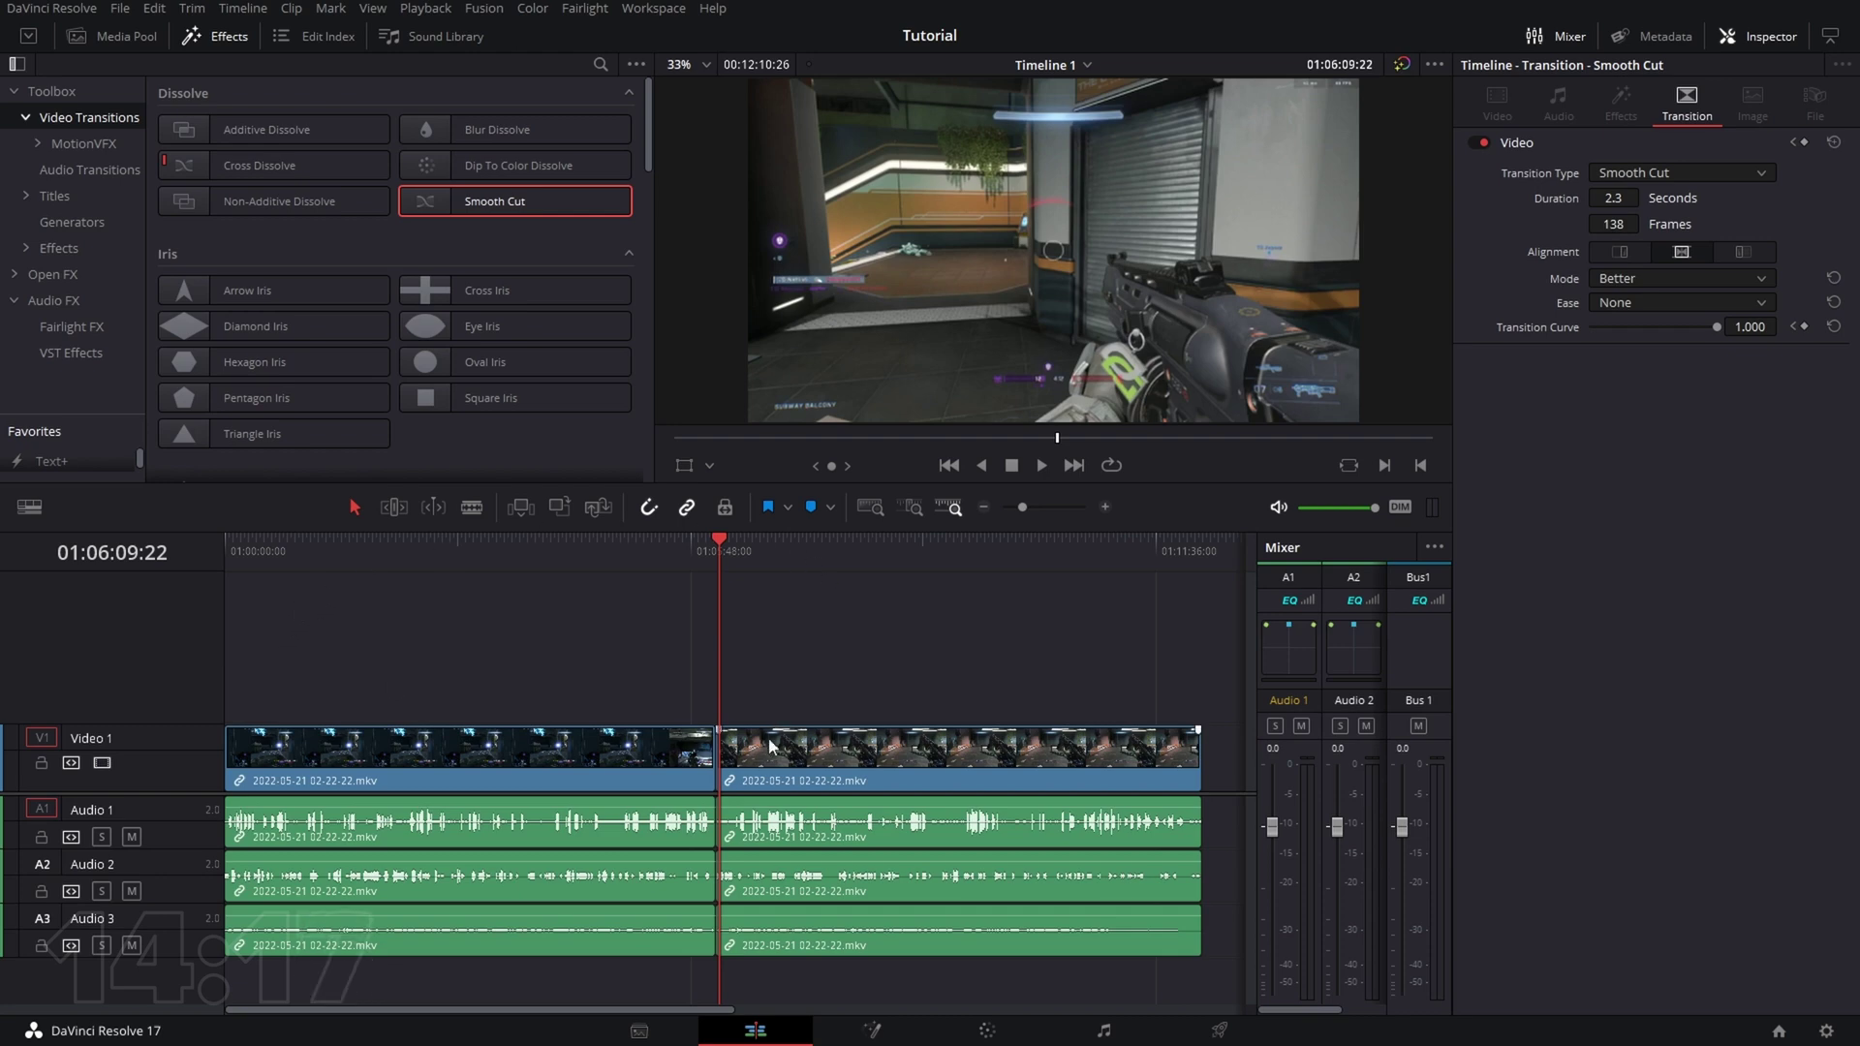
- Set the second clip's Zoom to 0.910 and Position to X -49, Y 34
left_click(815, 762)
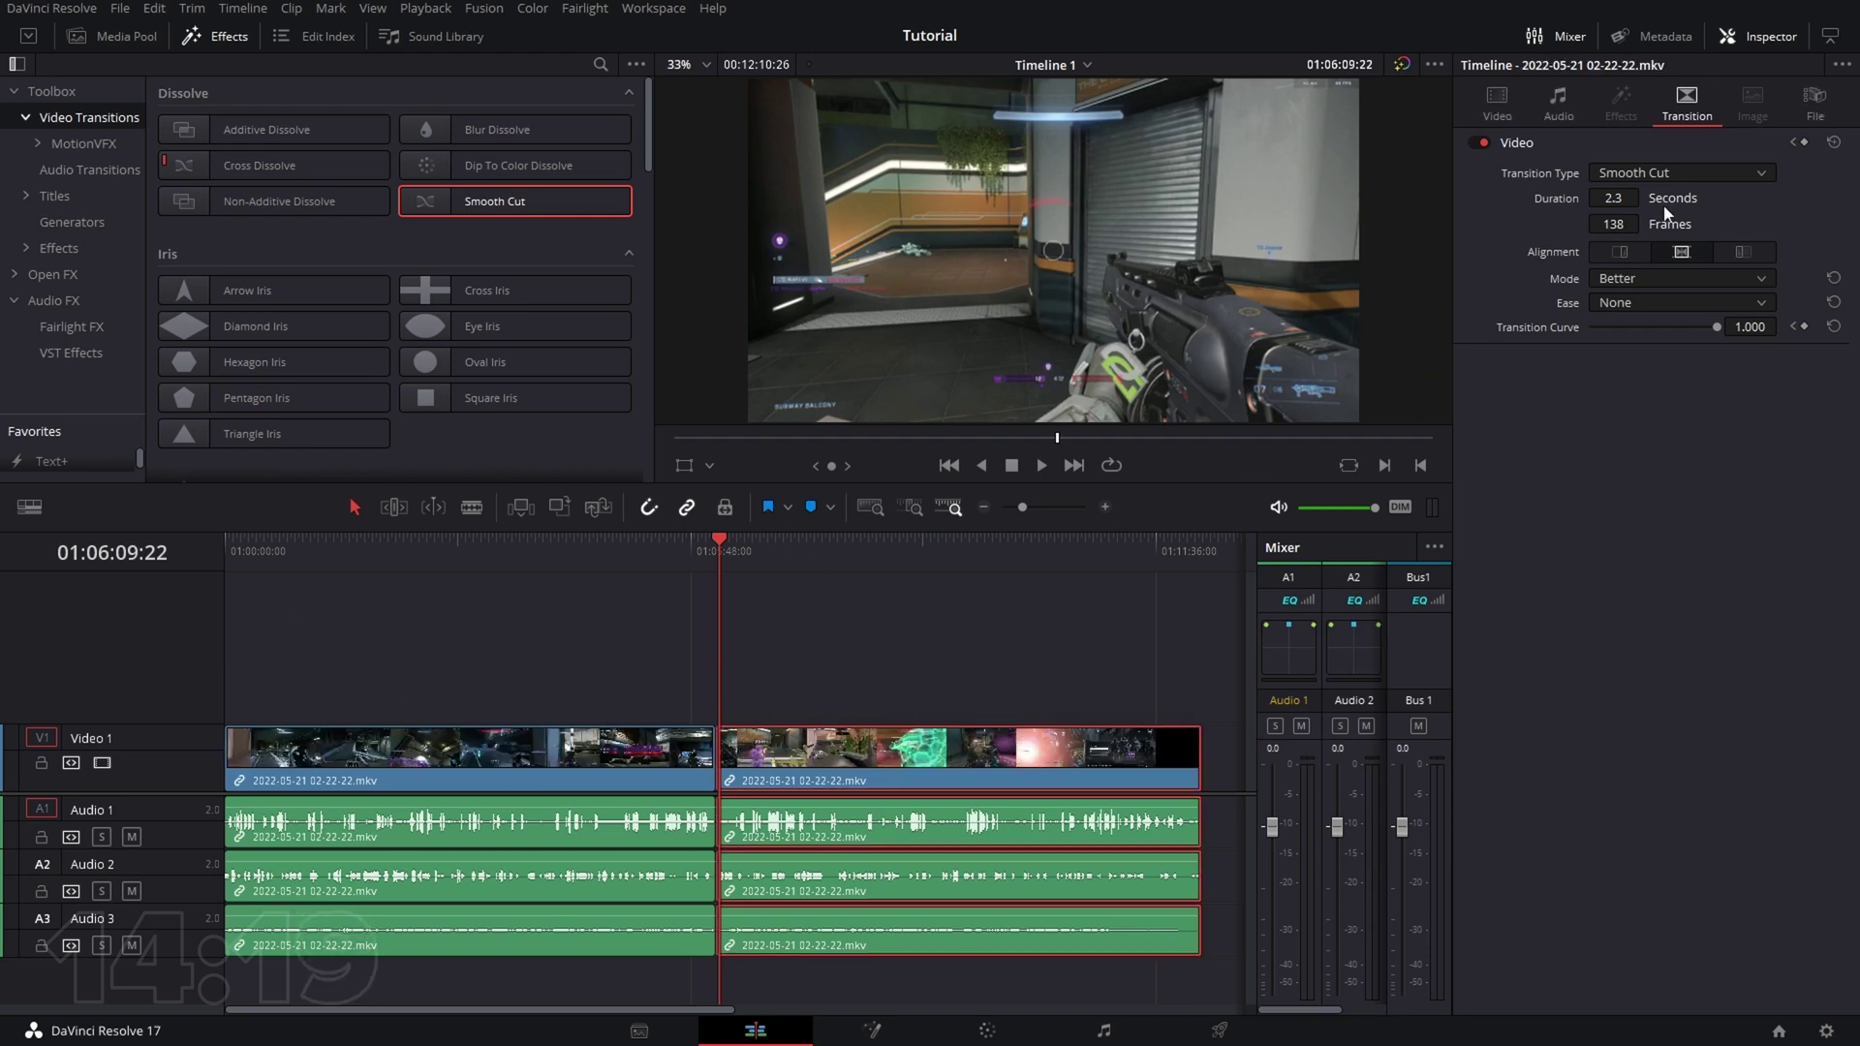
left_click(1521, 99)
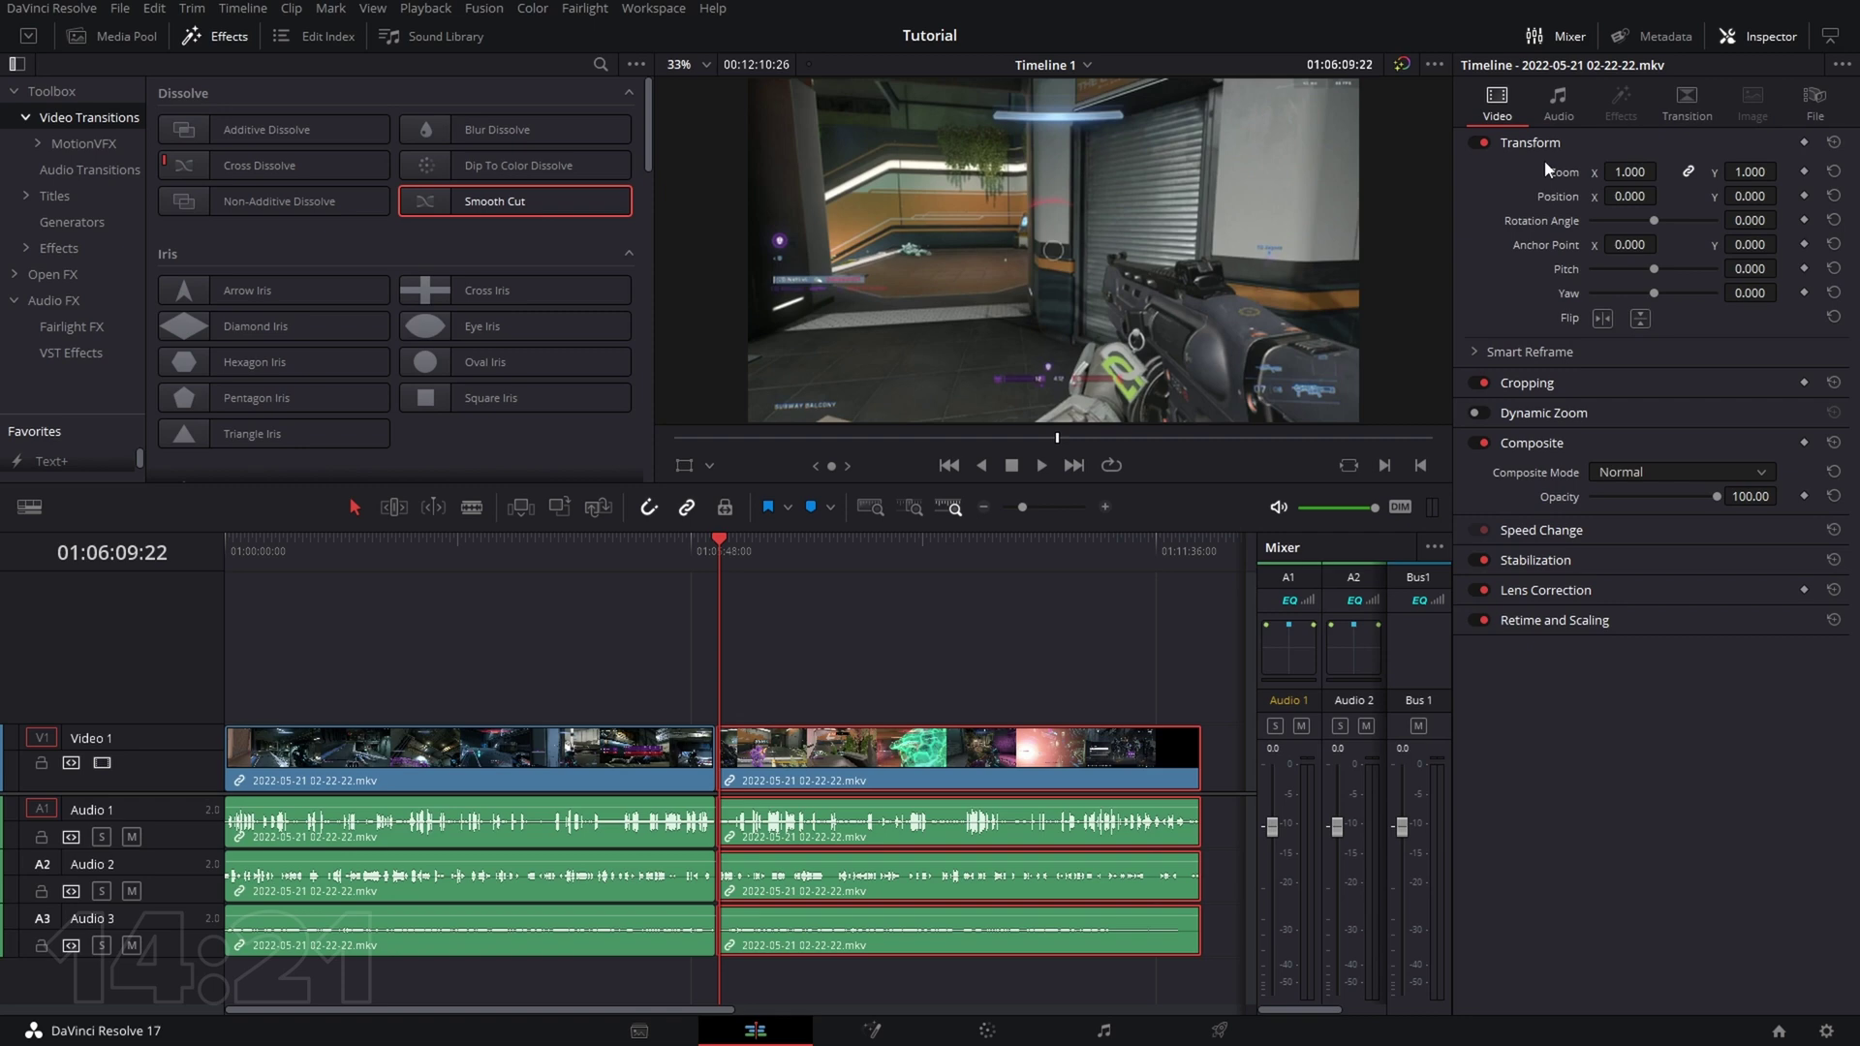
left_click_drag(1625, 175, 1579, 201)
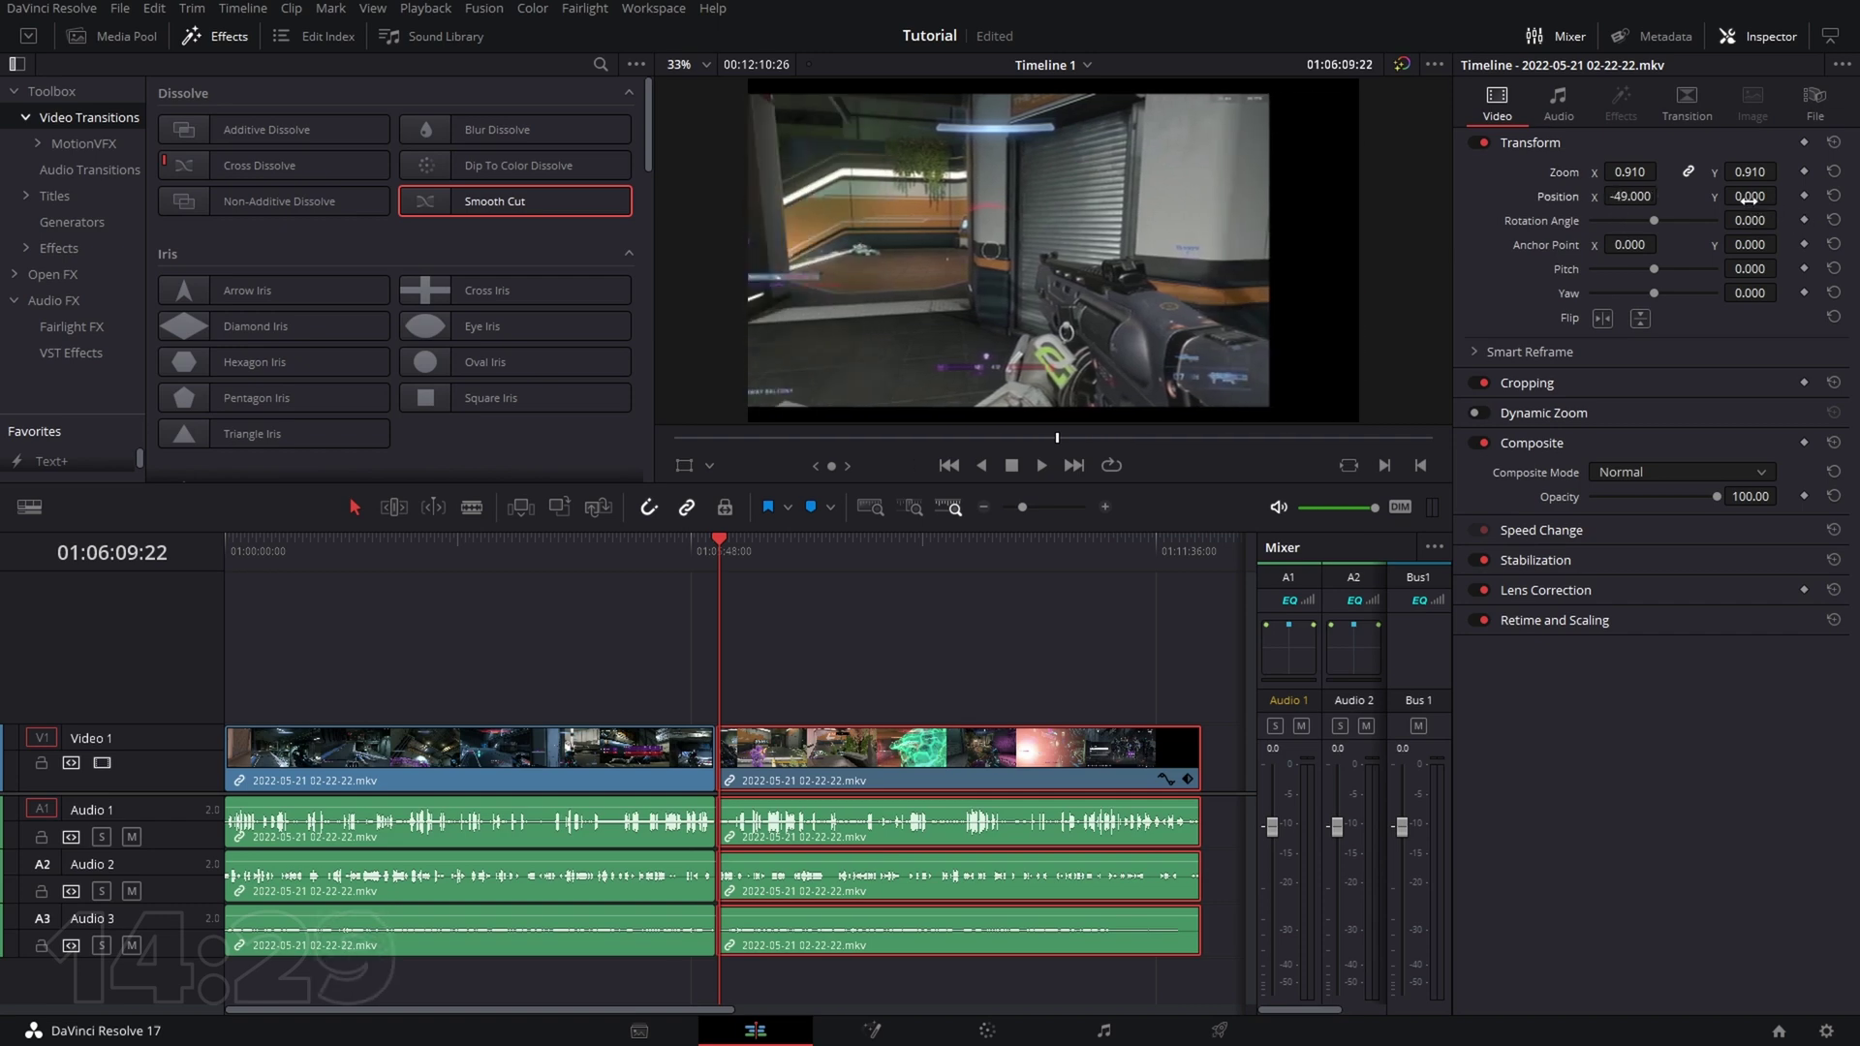
left_click_drag(1750, 196, 1641, 261)
left_click(602, 581)
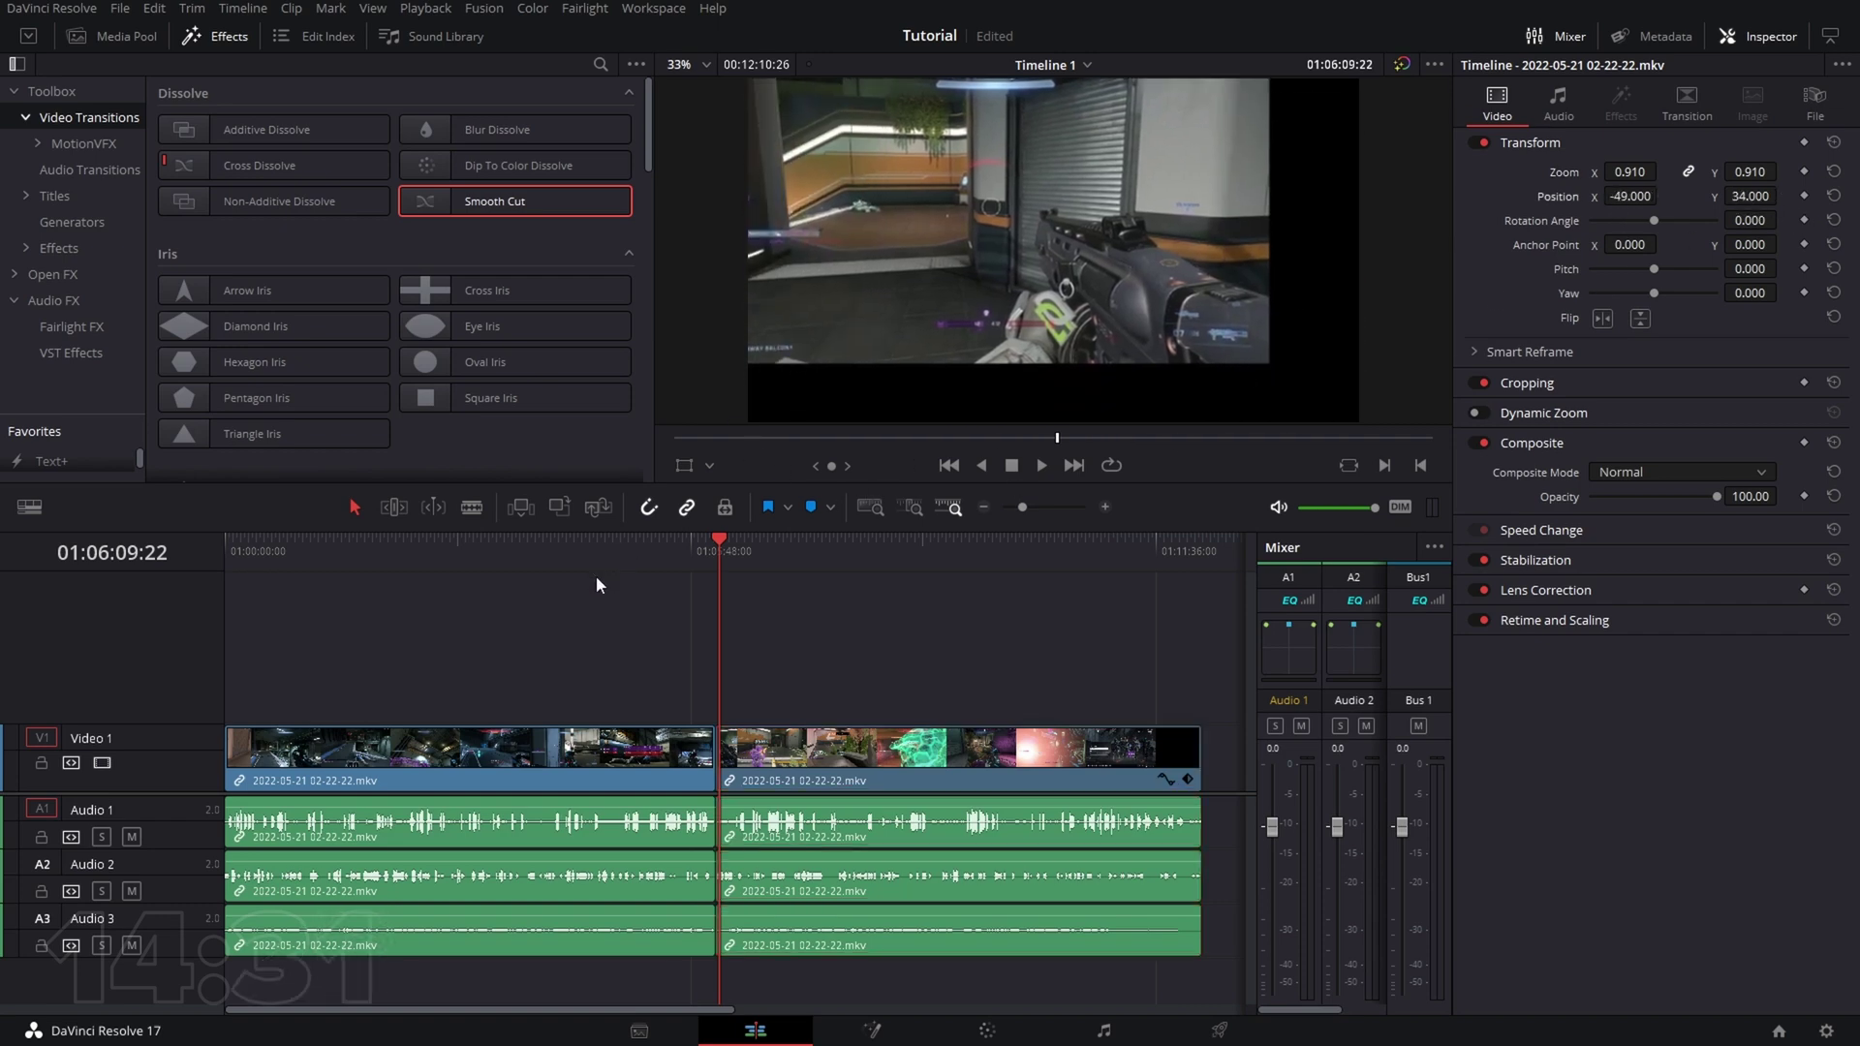
left_click(850, 561)
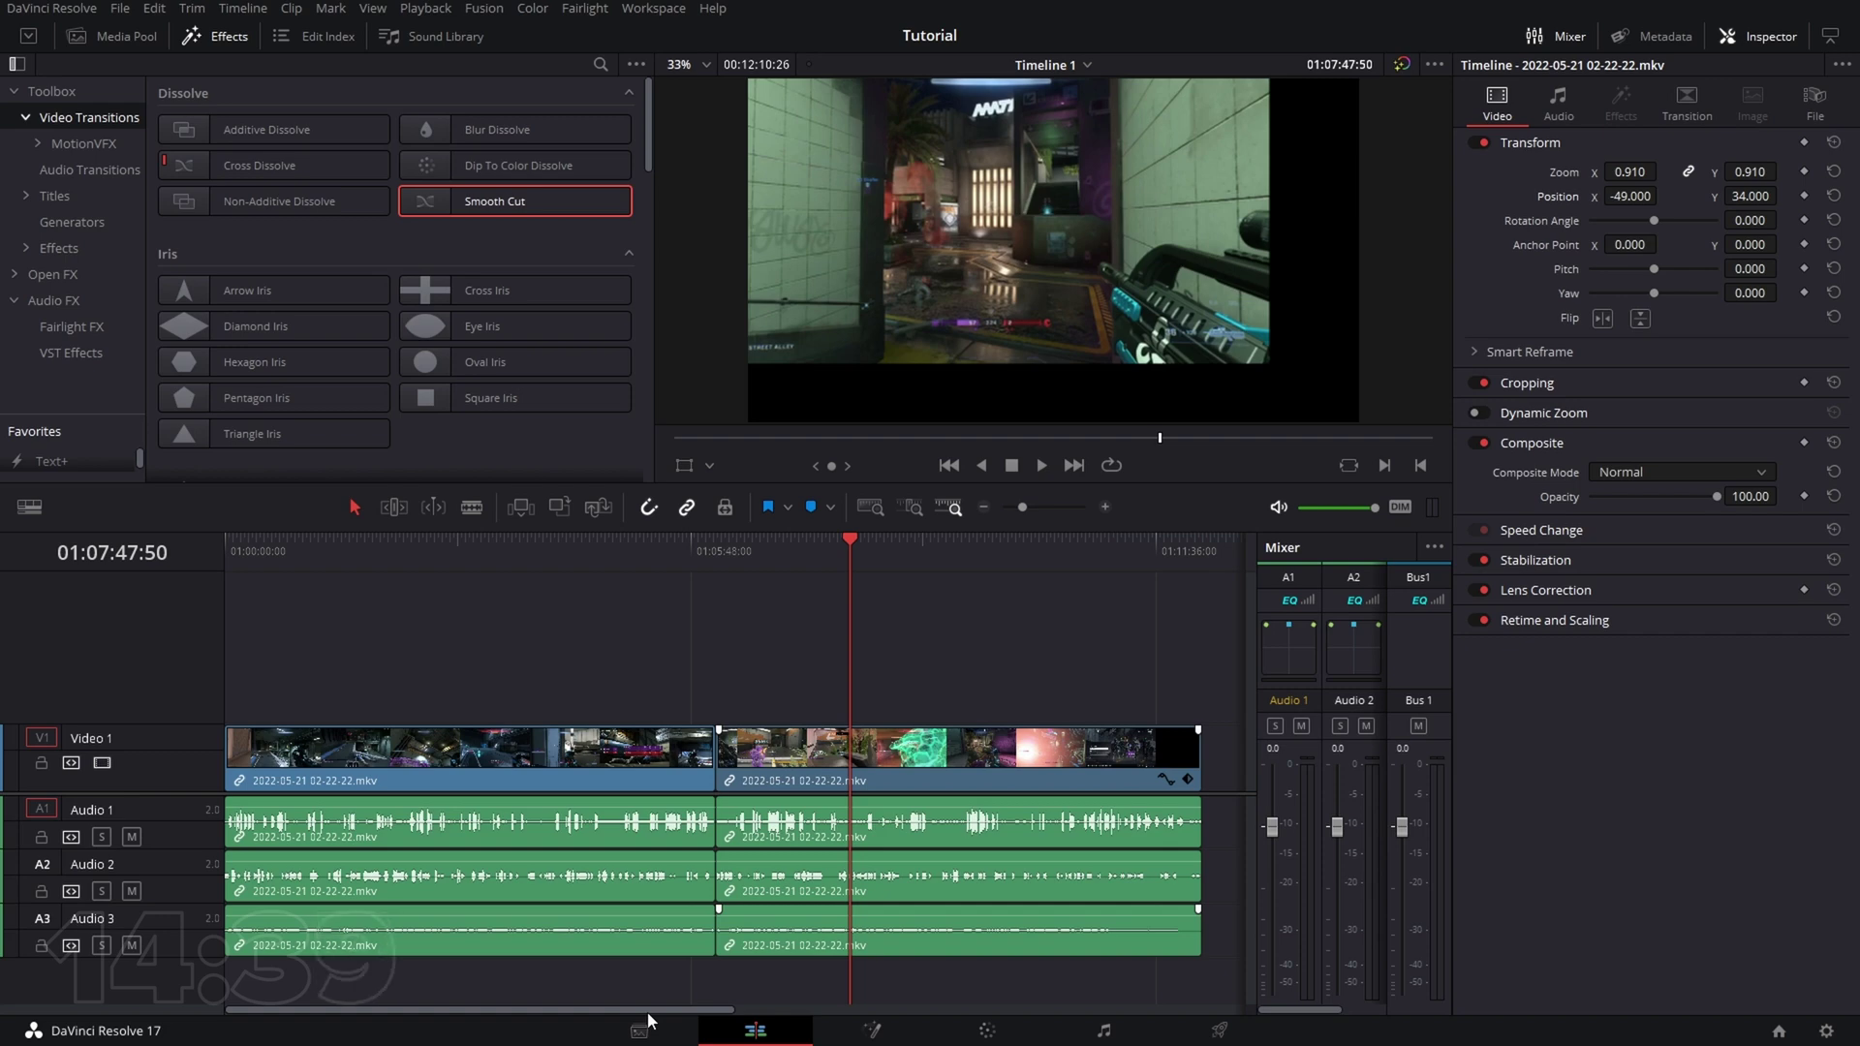
- Go to the Deliver page and browse the render presets for Timeline 1
left_click(1201, 1032)
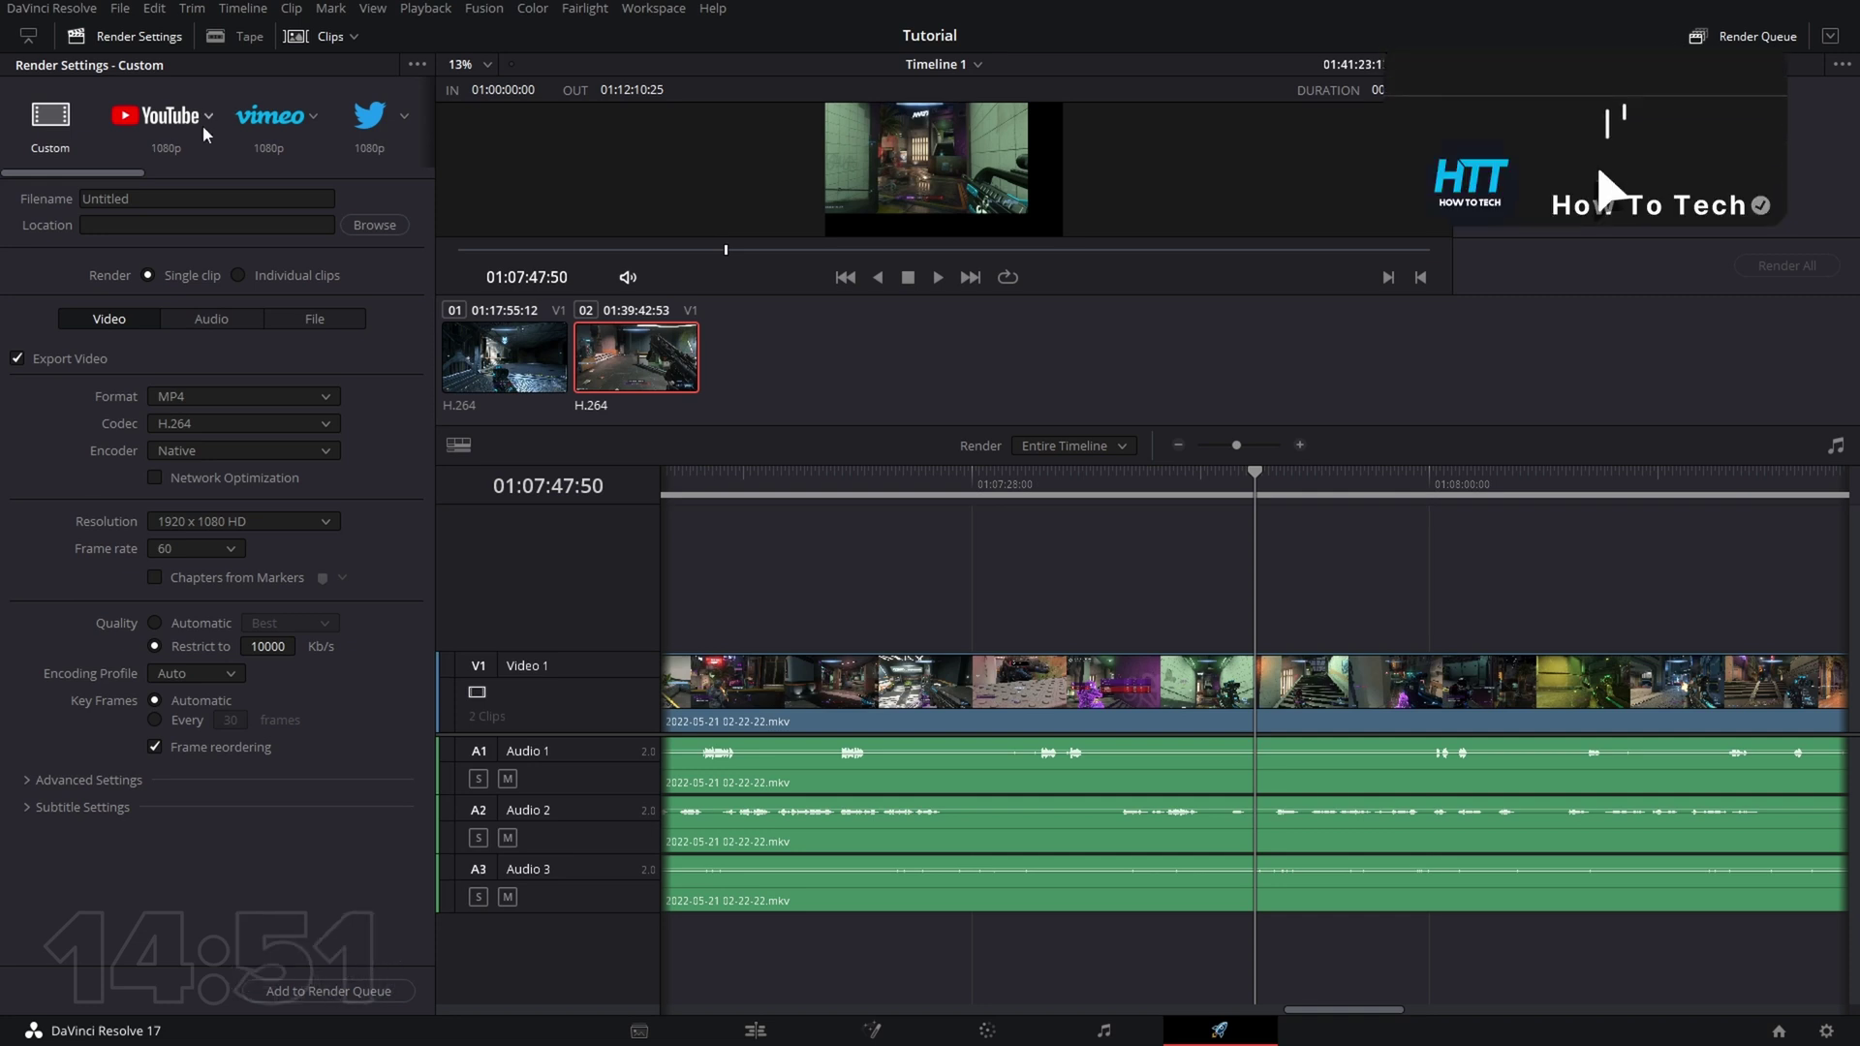
left_click_drag(124, 170, 51, 153)
scroll(395, 143, "down", 5)
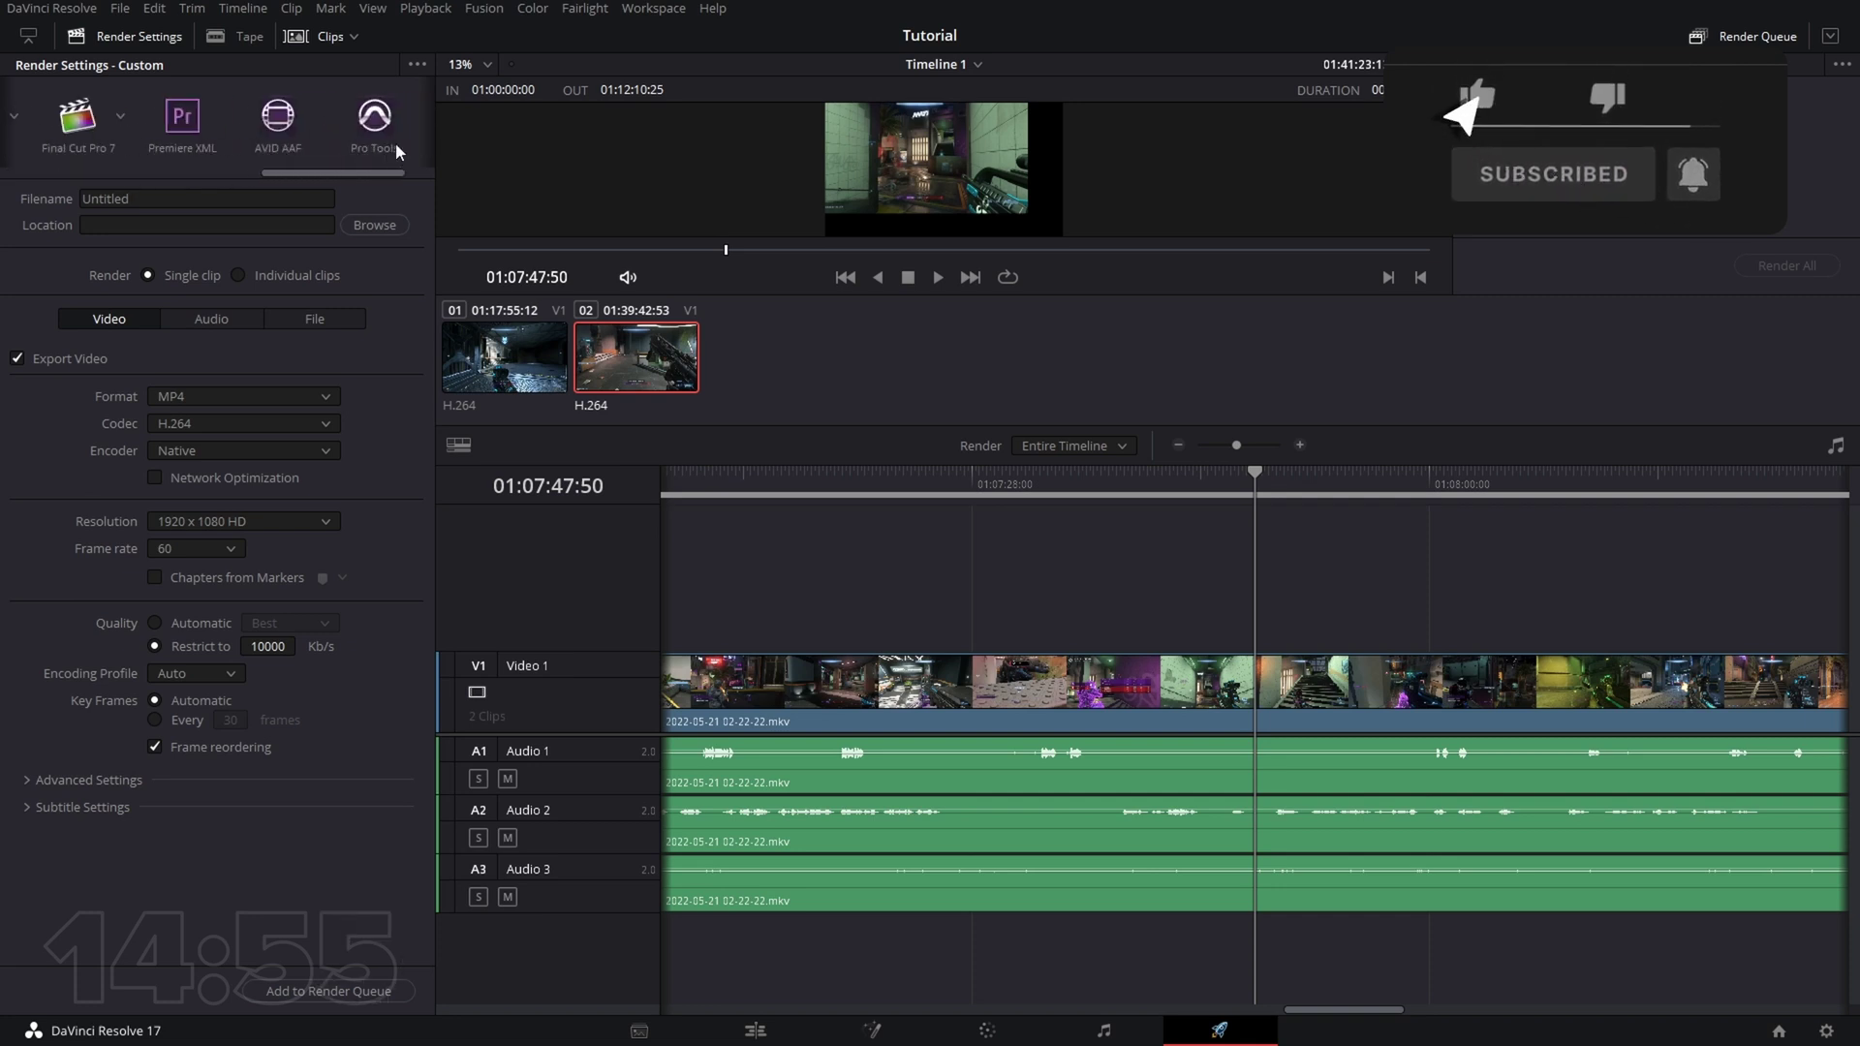
scroll(217, 137, "up", 5)
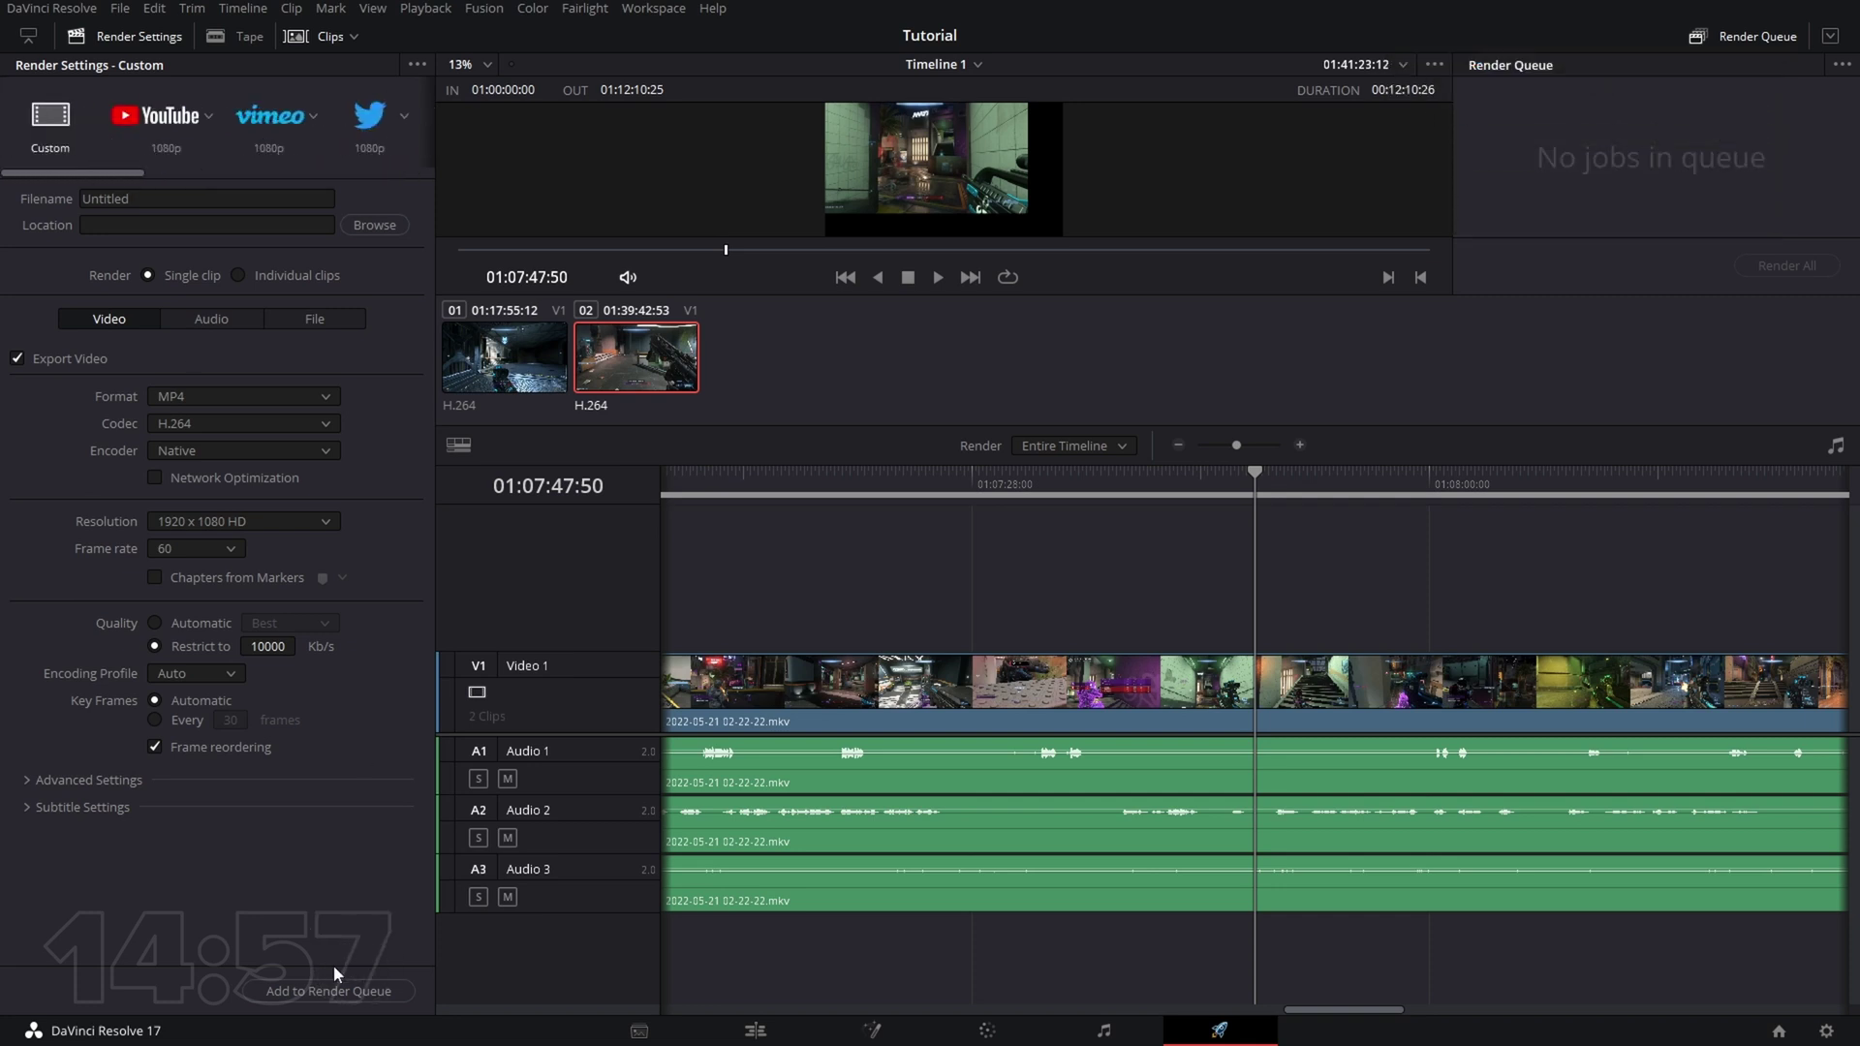